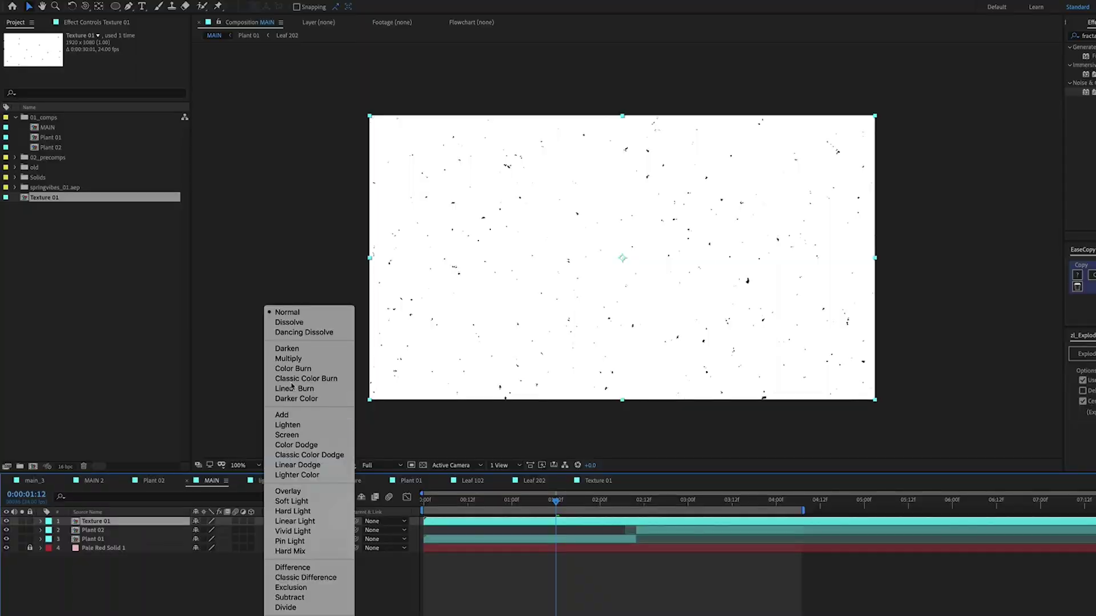
# Set the Texture 01 layer's blending mode to Multiply in the MAIN composition.
pyautogui.click(289, 358)
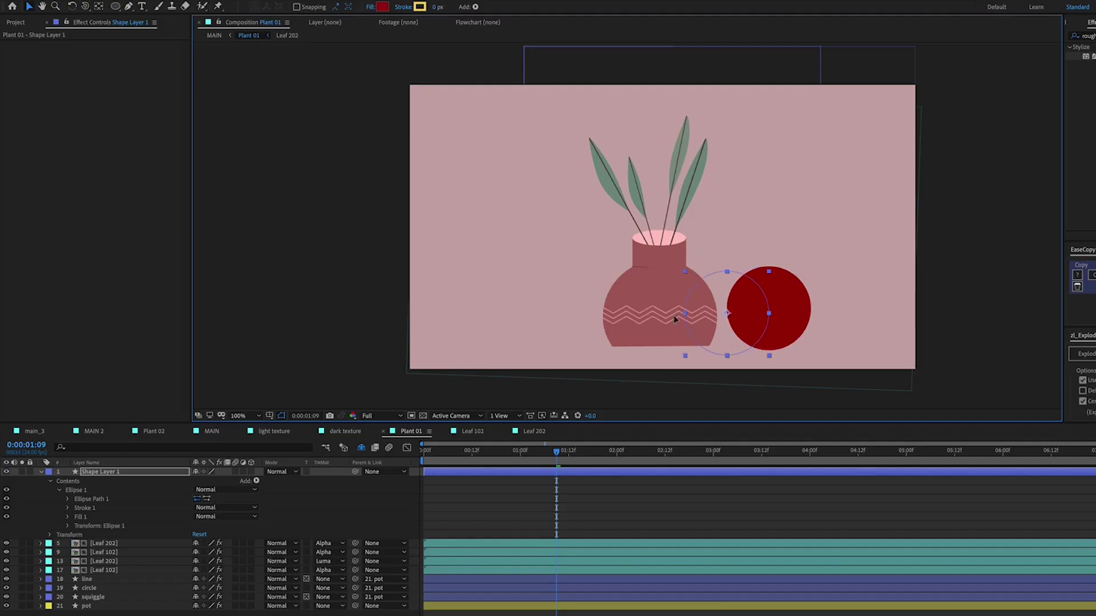
# Move the dark red circle of Shape Layer 1 over the body of the pot.
pyautogui.moveTo(775, 310); pyautogui.dragTo(653, 320)
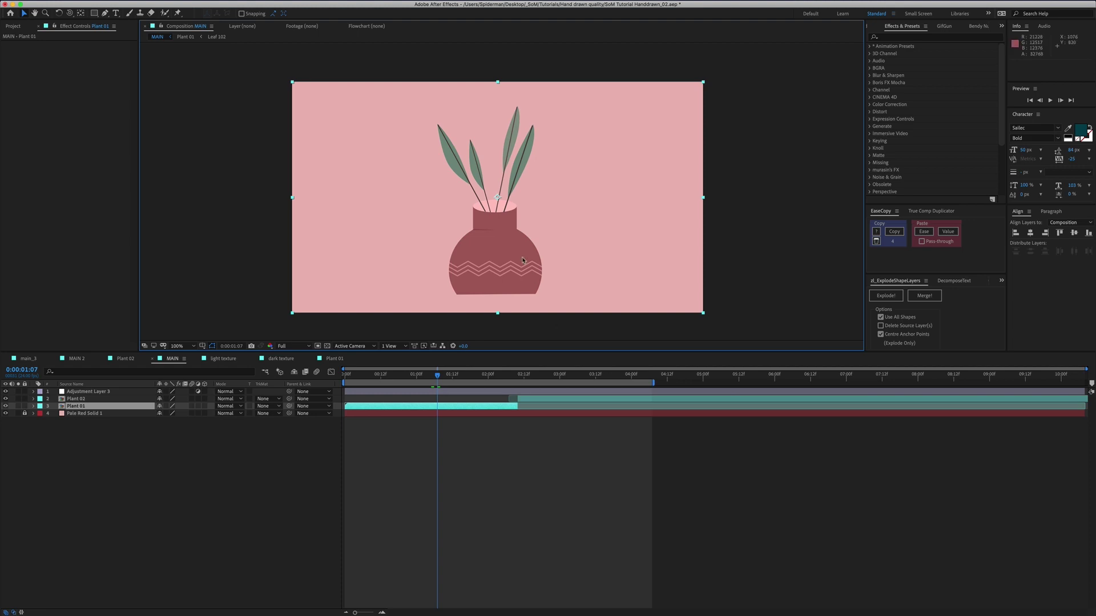
# Move the current time in MAIN to 0:00:01:06 and open the Plant 01 precomposition.
pyautogui.click(552, 202)
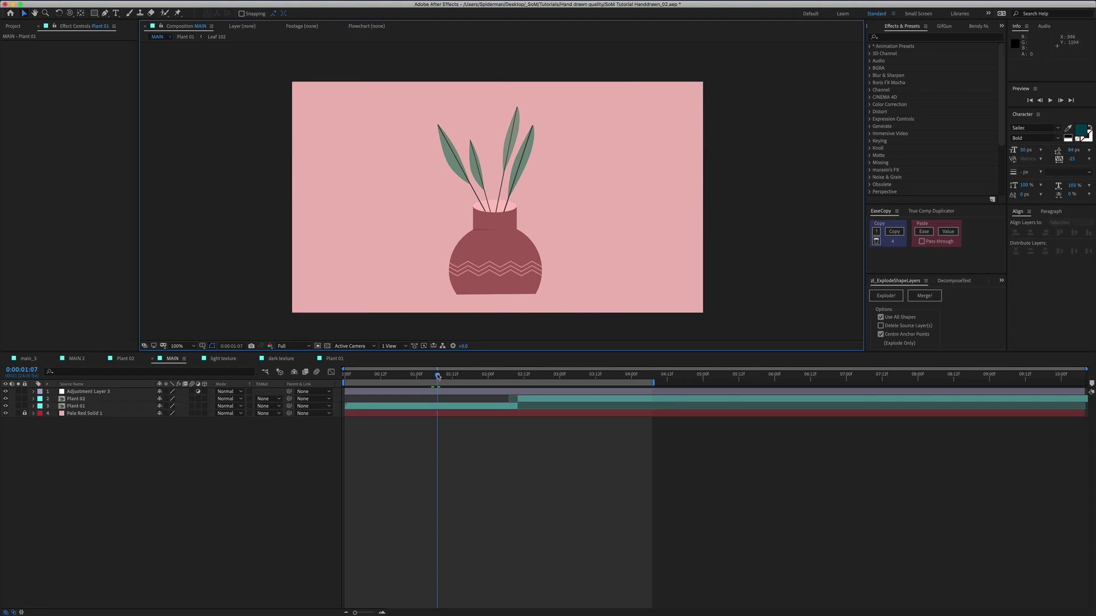
pyautogui.moveTo(437, 376); pyautogui.dragTo(433, 377)
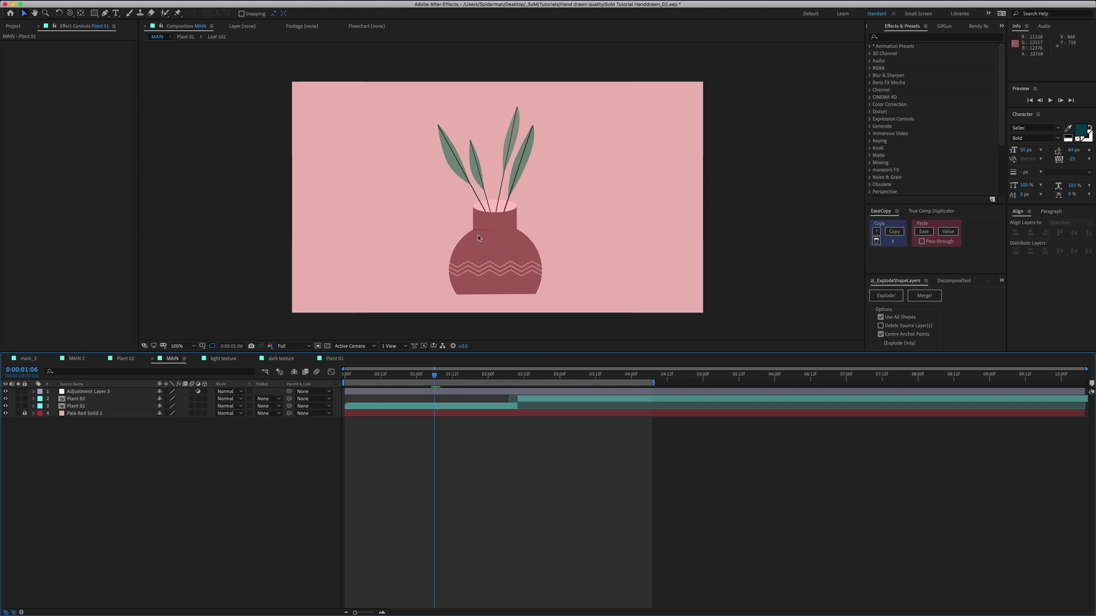
pyautogui.doubleClick(448, 406)
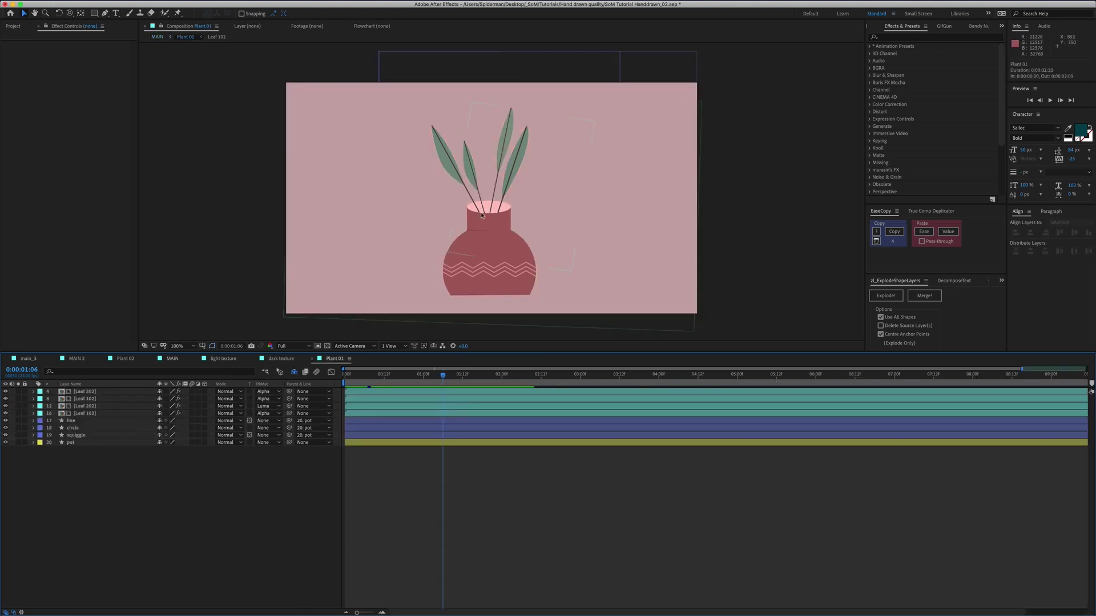
# Examine which part of the illustration each pot, squiggle, circle, line and leaf layer in Plant 01 makes up.
pyautogui.click(468, 247)
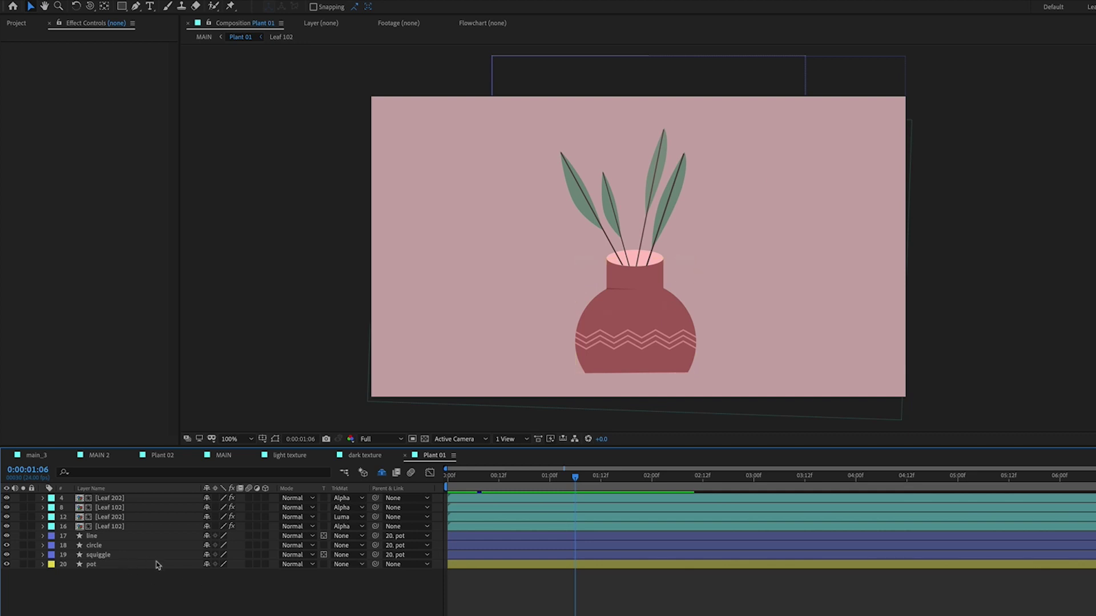
pyautogui.click(131, 567)
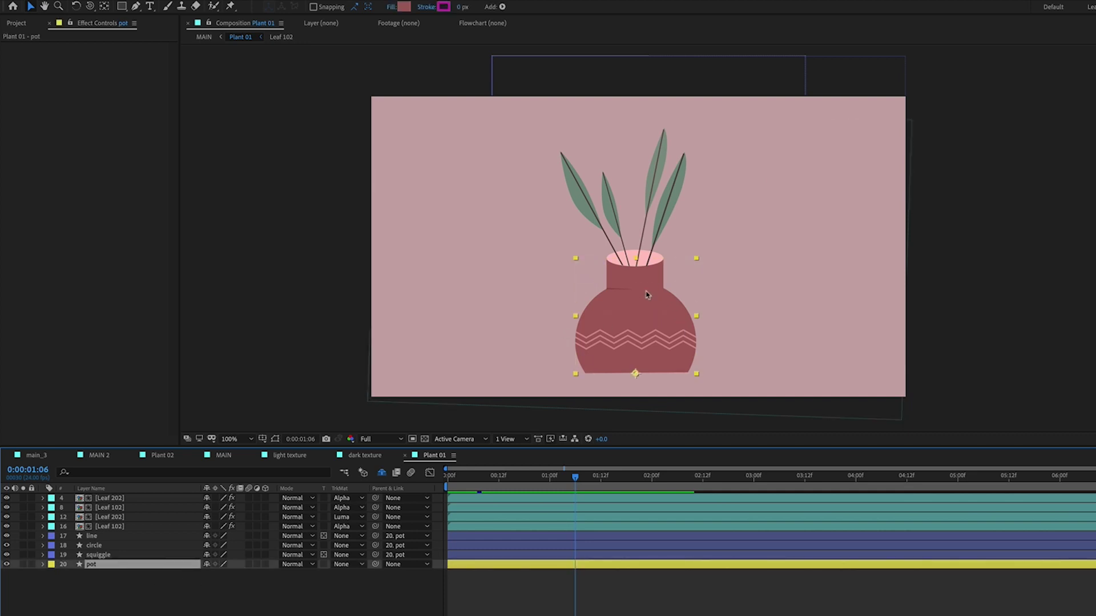
pyautogui.click(116, 557)
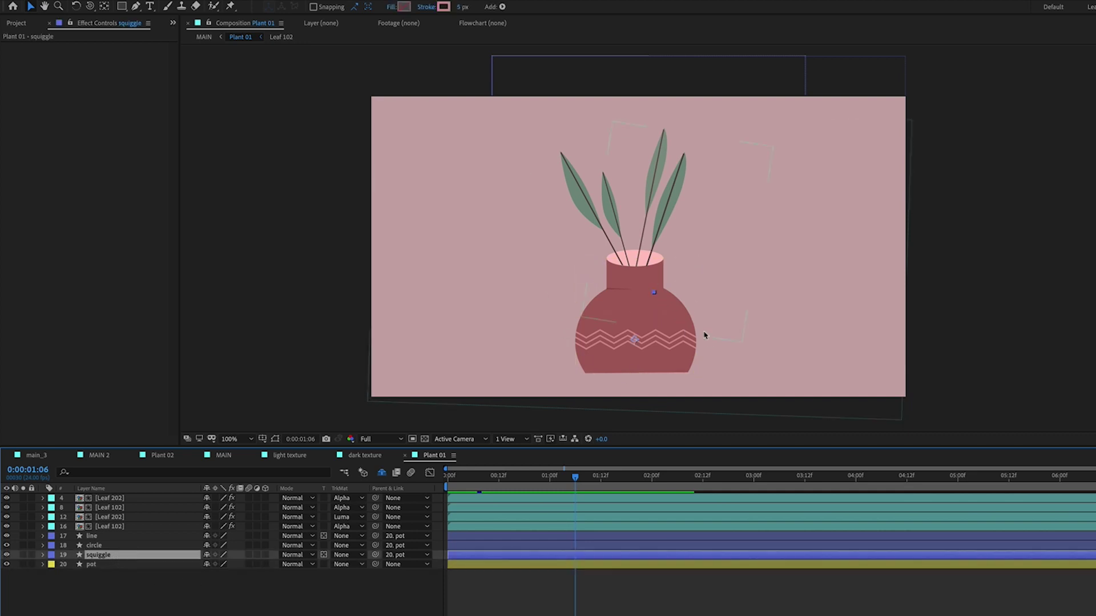
pyautogui.click(275, 440)
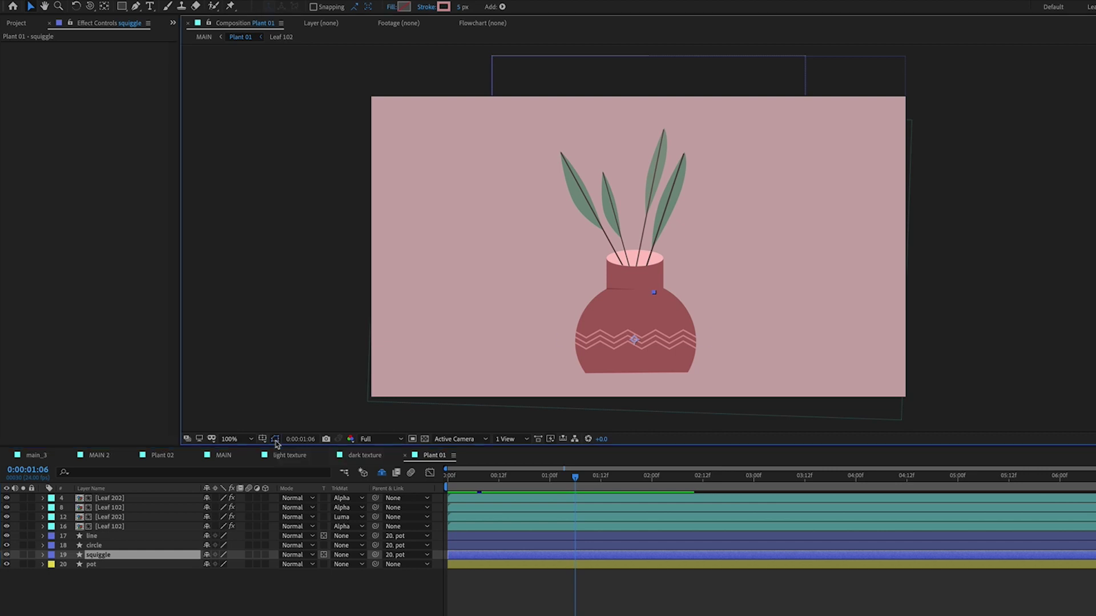
pyautogui.click(124, 546)
pyautogui.click(168, 537)
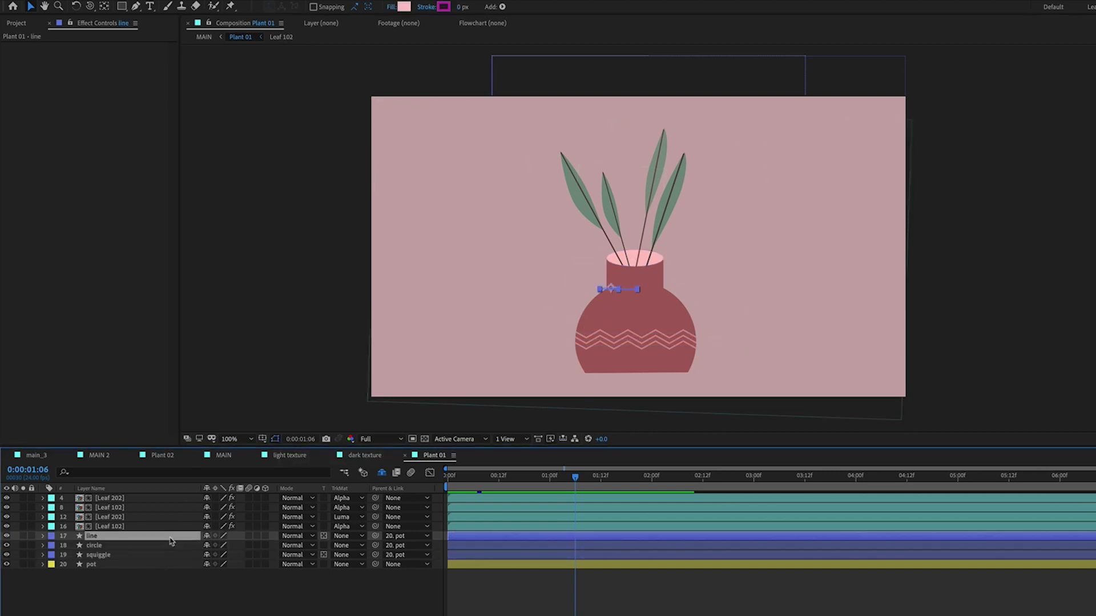
pyautogui.click(666, 539)
pyautogui.click(132, 527)
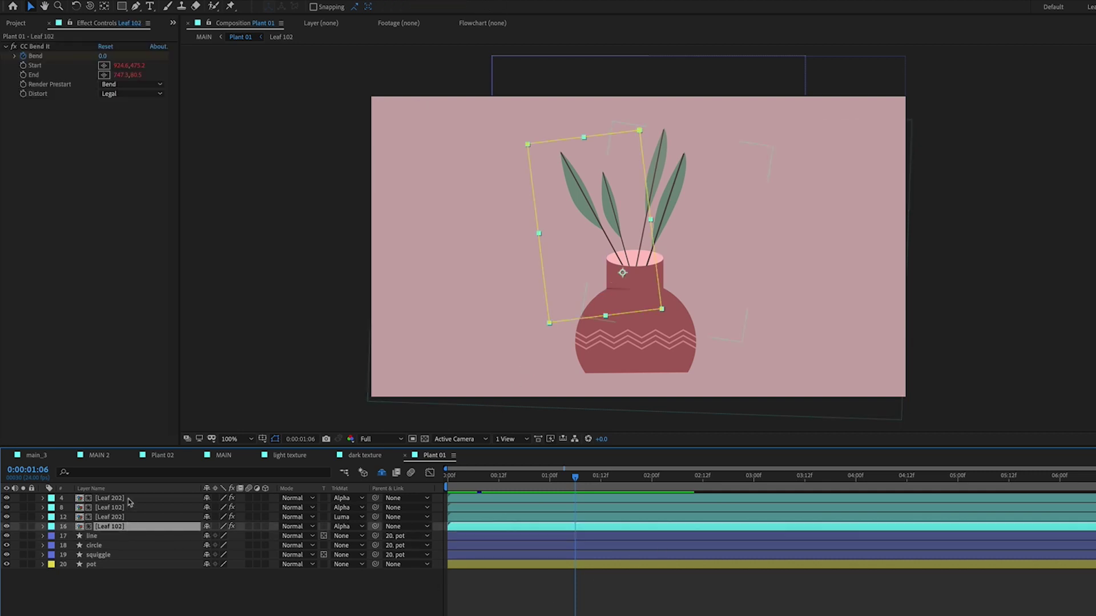
pyautogui.keyDown('shift'); pyautogui.click(131, 498); pyautogui.keyUp('shift')
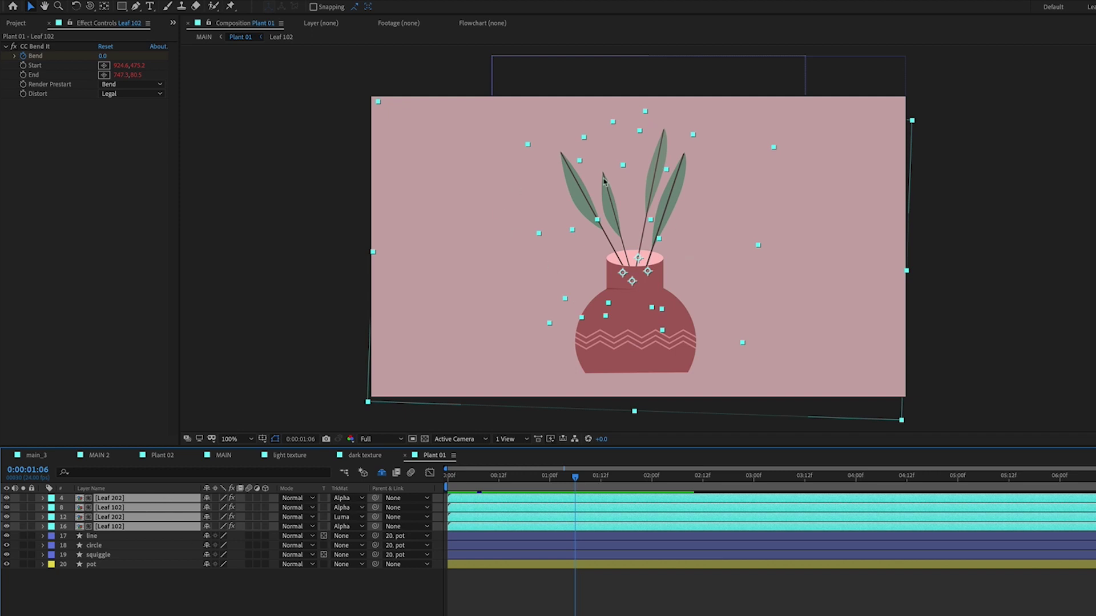
pyautogui.click(166, 582)
# Hide the shape path outlines and apply the Roughen Edges effect to the pot layer.
pyautogui.click(149, 564)
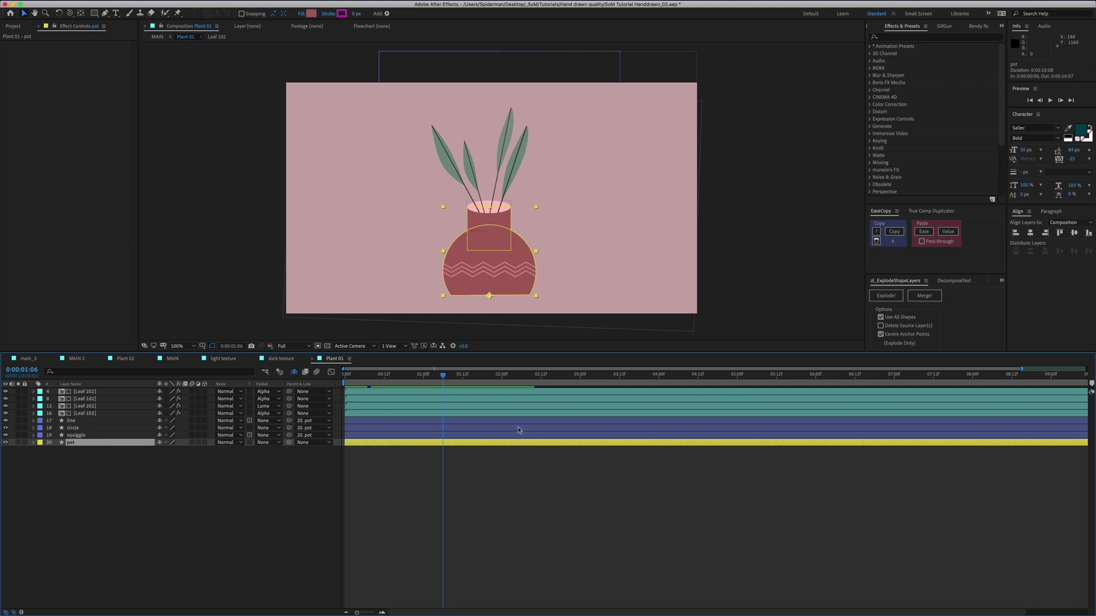
pyautogui.click(212, 347)
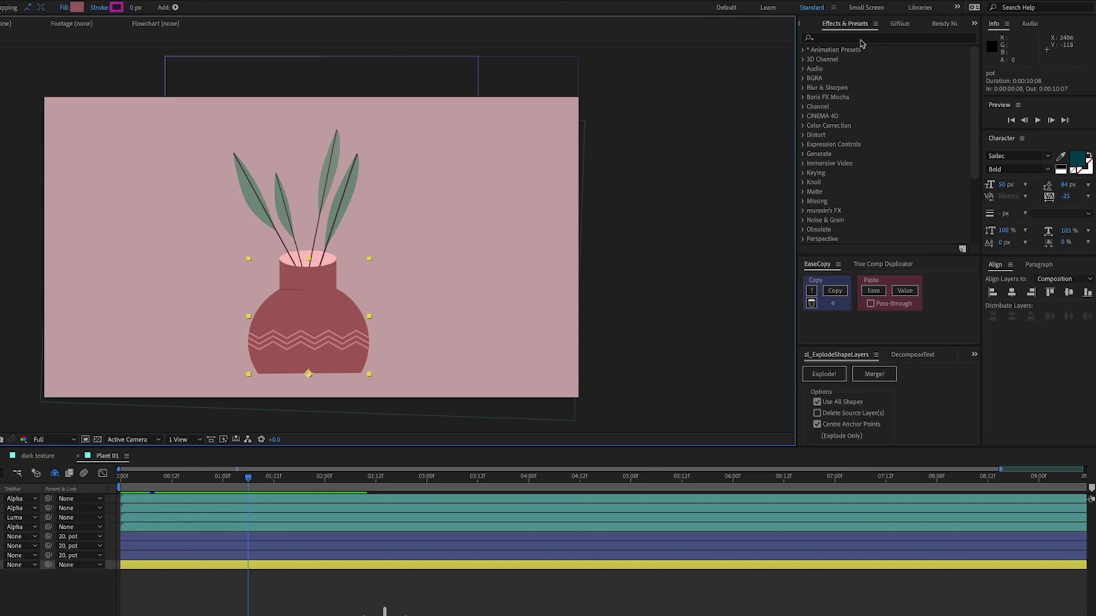
pyautogui.click(860, 39)
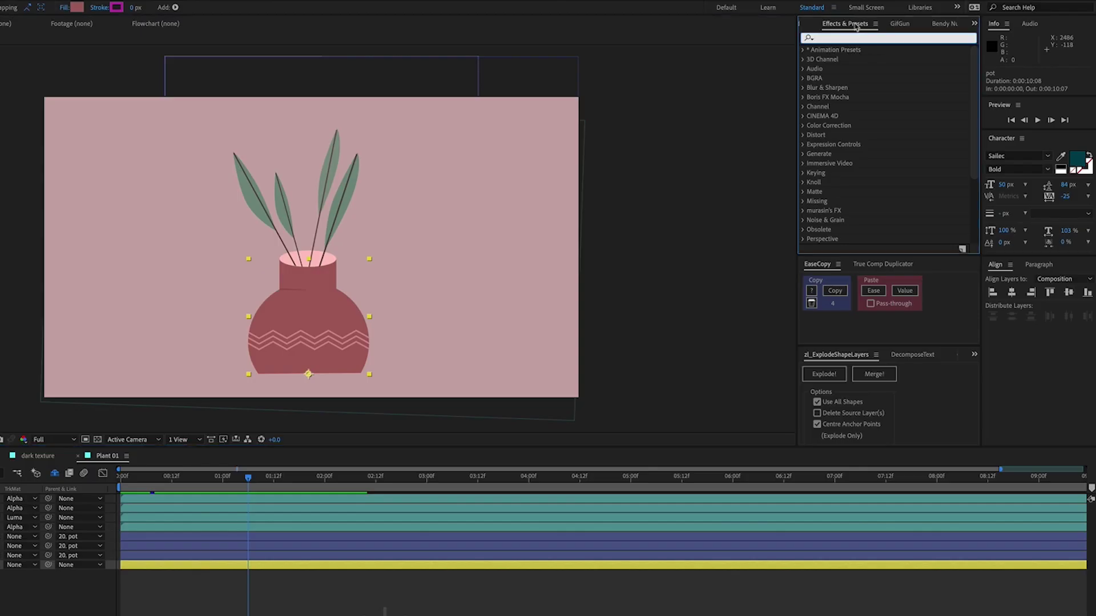
pyautogui.write('roughen')
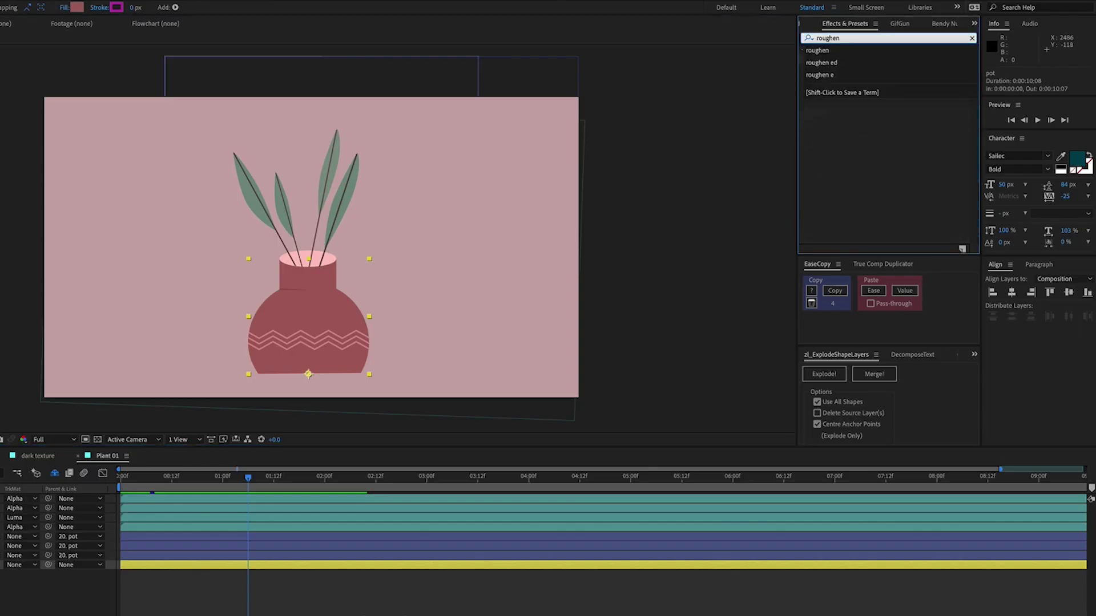
pyautogui.press('Return')
pyautogui.click(865, 60)
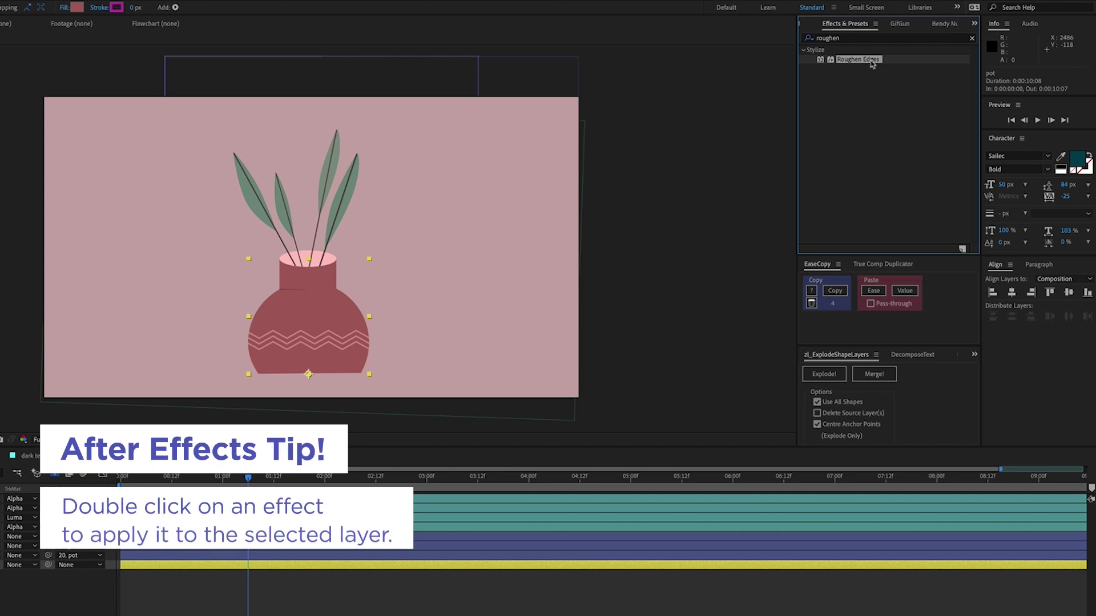
pyautogui.doubleClick(872, 61)
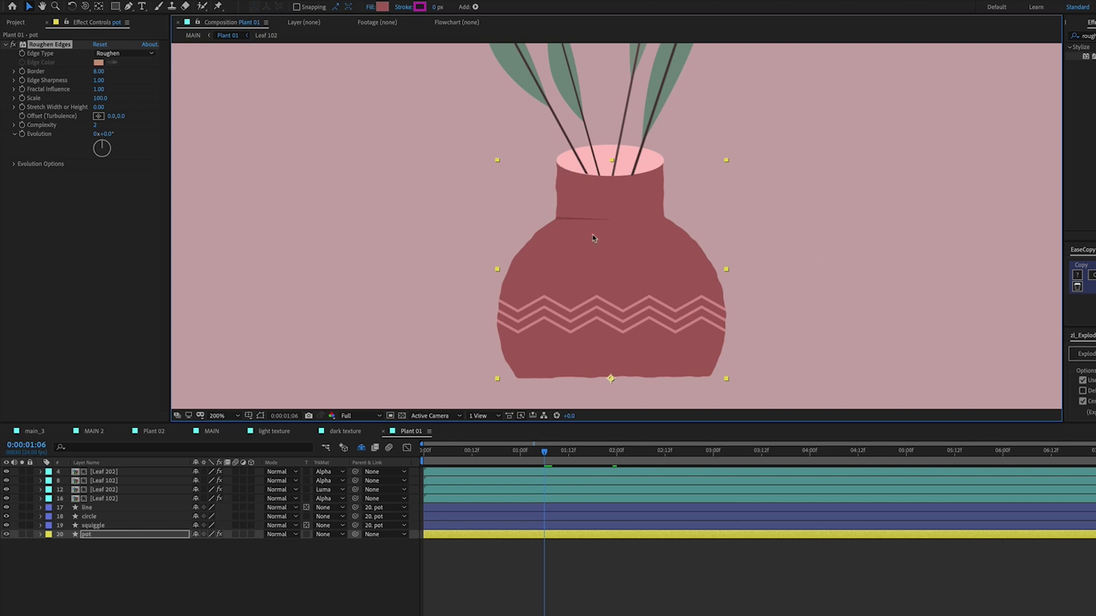
# Set the scale of the pot's Roughen Edges effect to 10.
pyautogui.moveTo(172, 34); pyautogui.dragTo(193, 34)
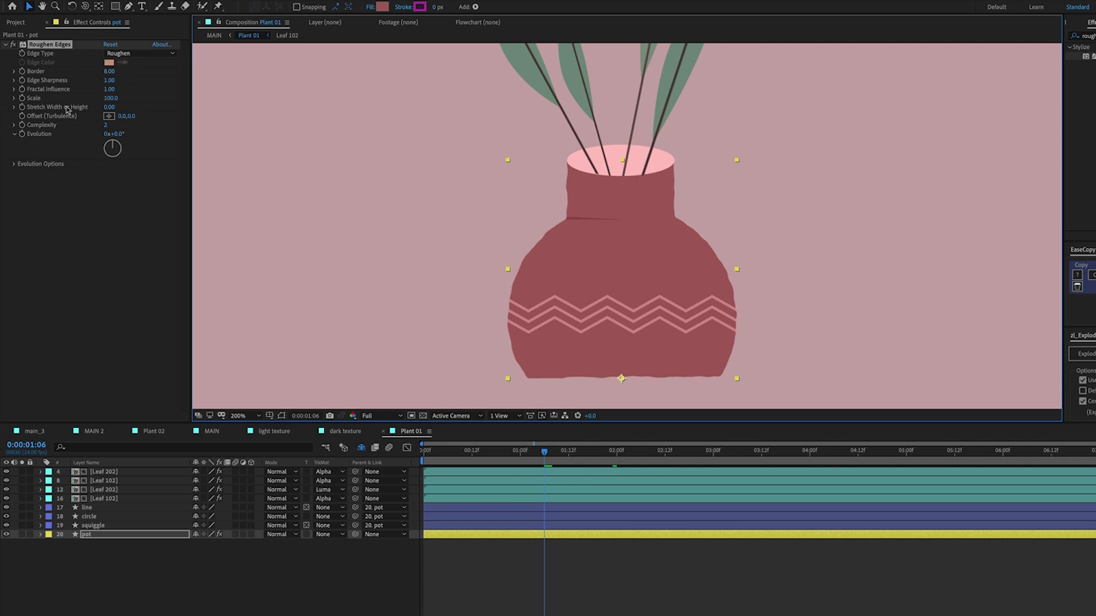
pyautogui.click(35, 98)
pyautogui.click(110, 98)
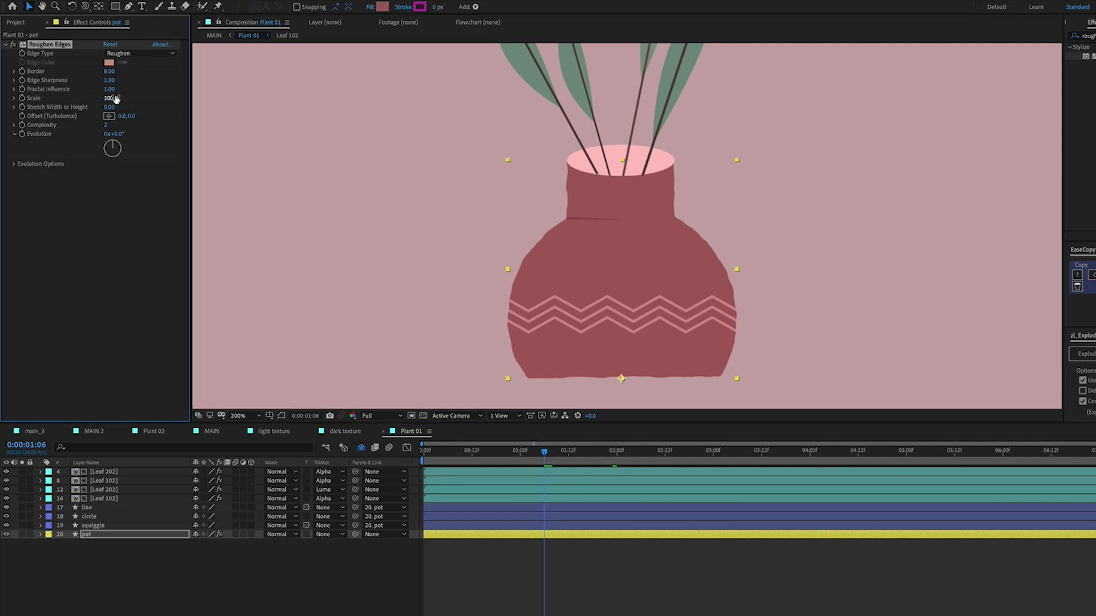
pyautogui.press('Return')
pyautogui.click(35, 100)
pyautogui.click(111, 98)
pyautogui.write('72')
pyautogui.press('Return')
pyautogui.write('10')
pyautogui.press('Return')
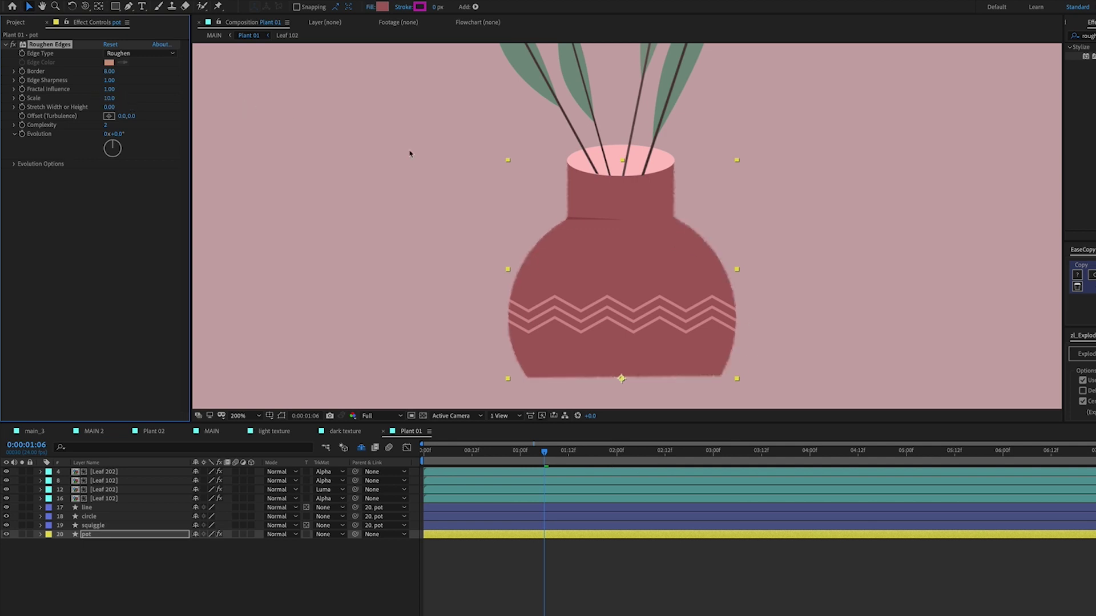
# Set the border of the pot's Roughen Edges effect to 3.
pyautogui.scroll(2, 542, 212)
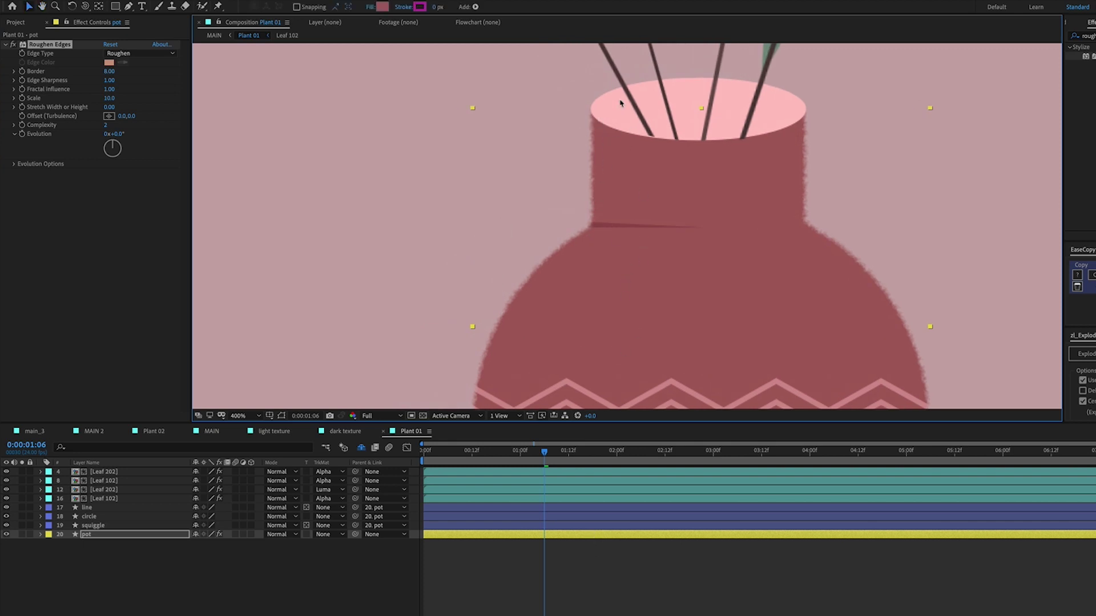
pyautogui.click(109, 71)
pyautogui.moveTo(100, 72); pyautogui.dragTo(86, 72)
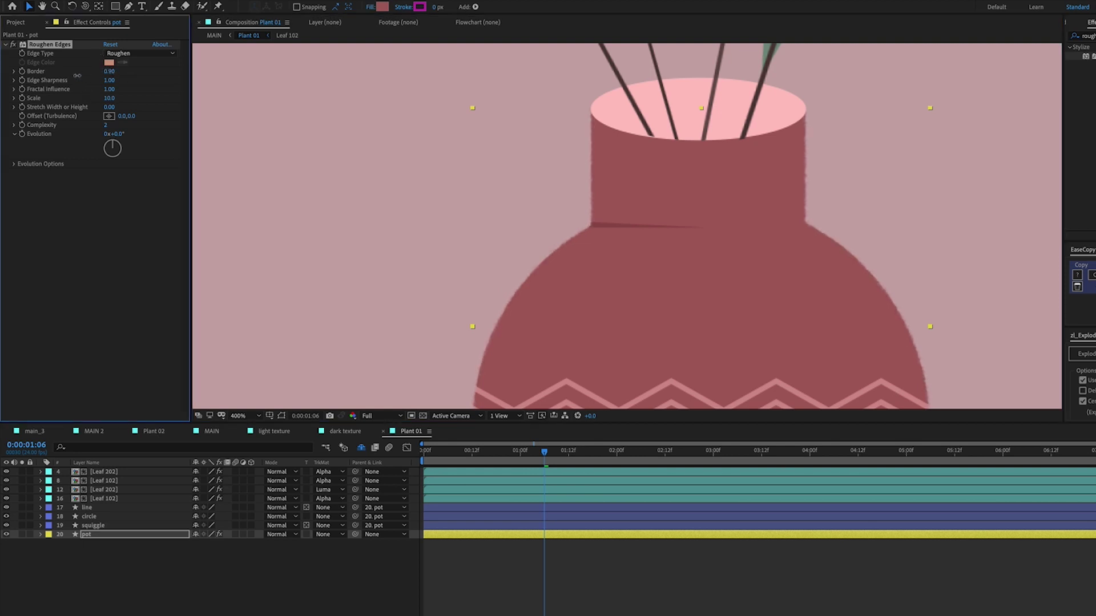
pyautogui.click(109, 71)
pyautogui.write('3')
pyautogui.press('Return')
# Set the edge sharpness of the pot's Roughen Edges effect to 3.
pyautogui.press('space')
pyautogui.moveTo(649, 261); pyautogui.dragTo(653, 120)
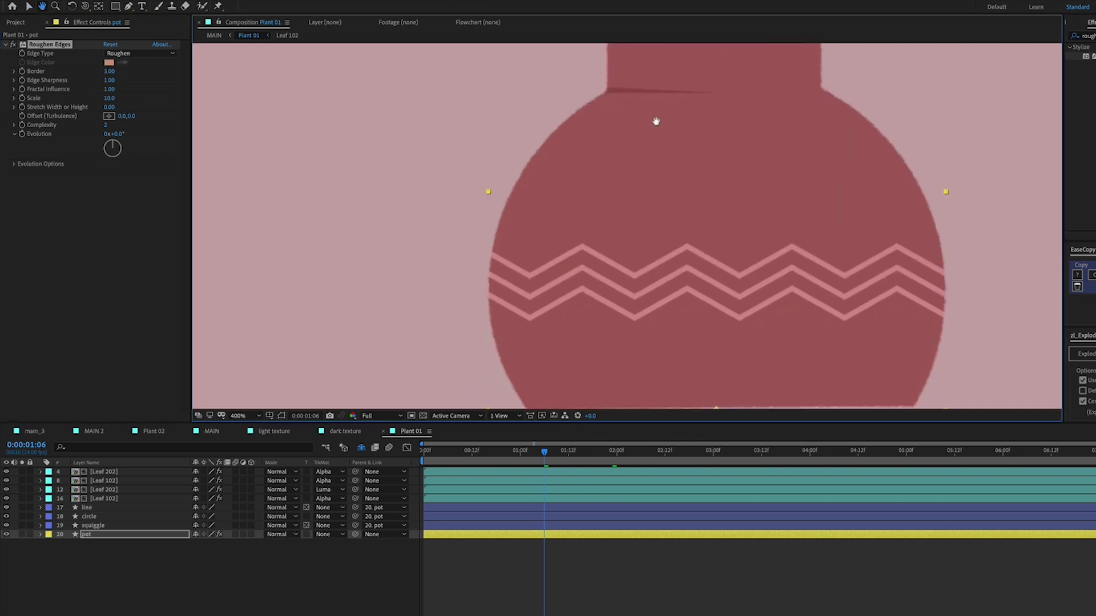
pyautogui.moveTo(749, 173); pyautogui.dragTo(554, 110)
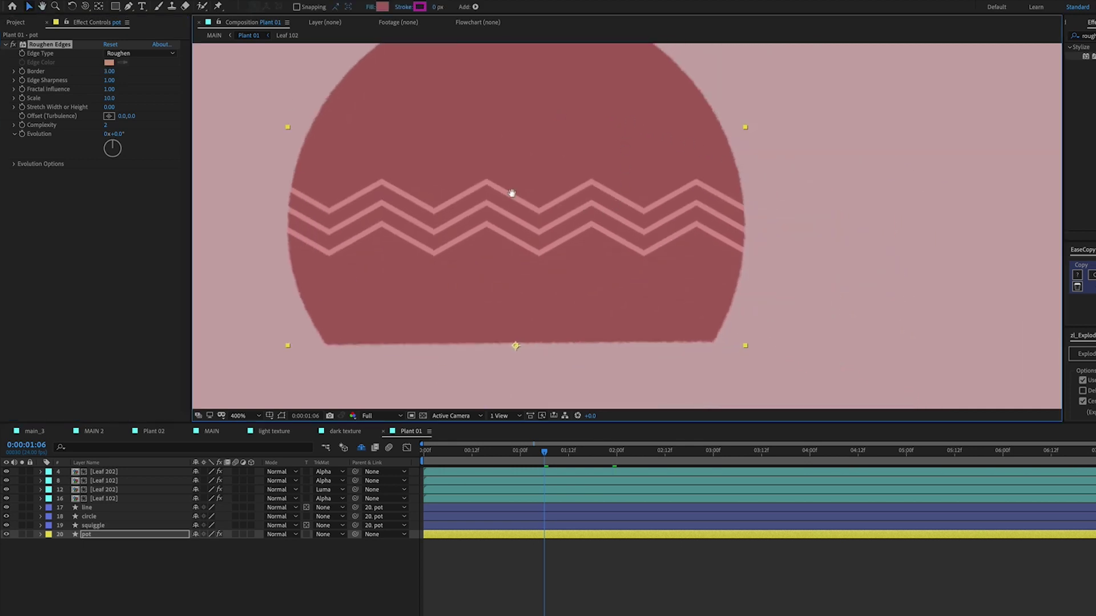
pyautogui.press('space')
pyautogui.moveTo(512, 191); pyautogui.dragTo(608, 199)
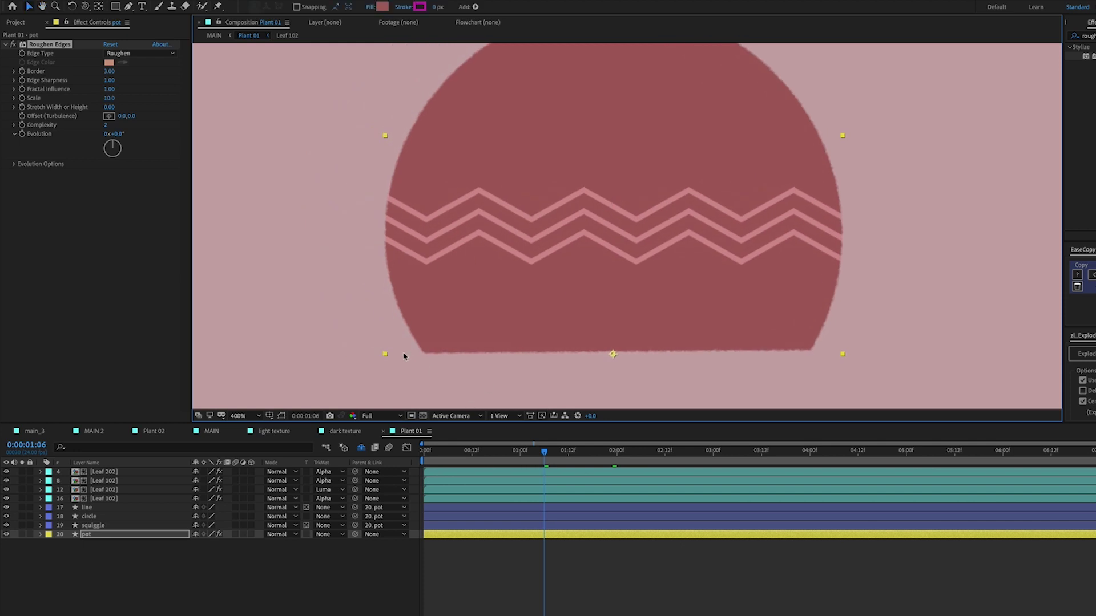
pyautogui.click(87, 209)
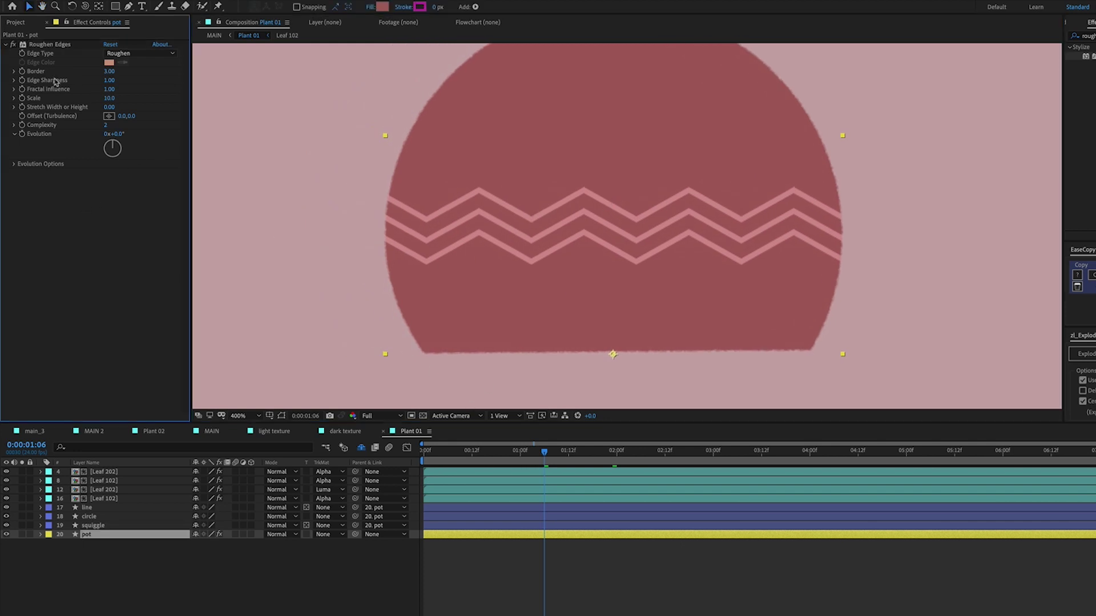
pyautogui.click(109, 80)
pyautogui.write('3')
pyautogui.press('Return')
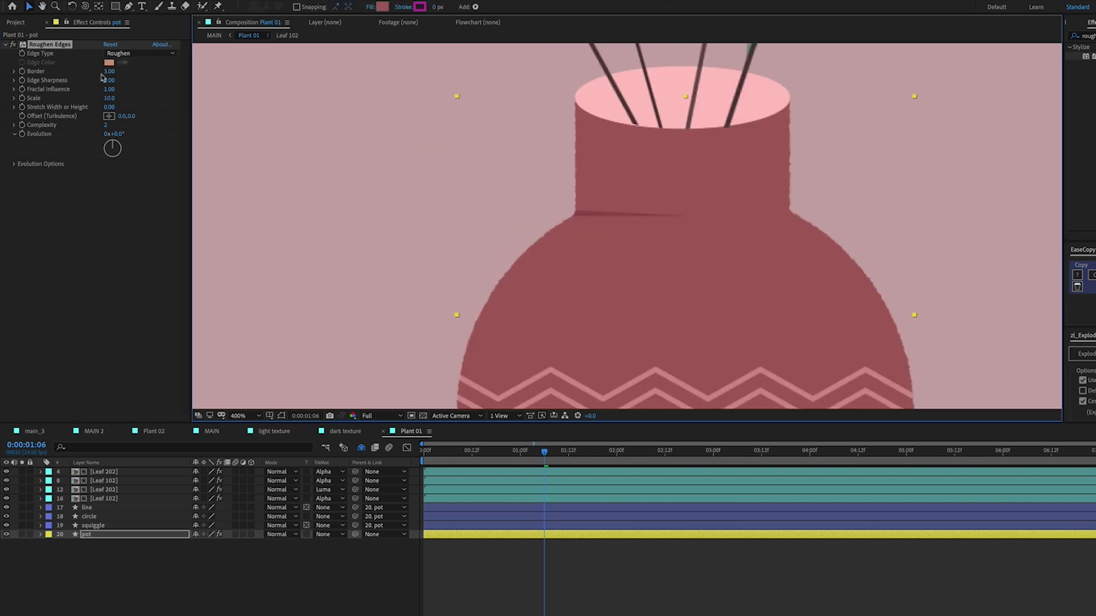
# Try an extreme Roughen Edges border of about 294 on the pot and return it to 3.
pyautogui.moveTo(109, 71); pyautogui.dragTo(368, 82)
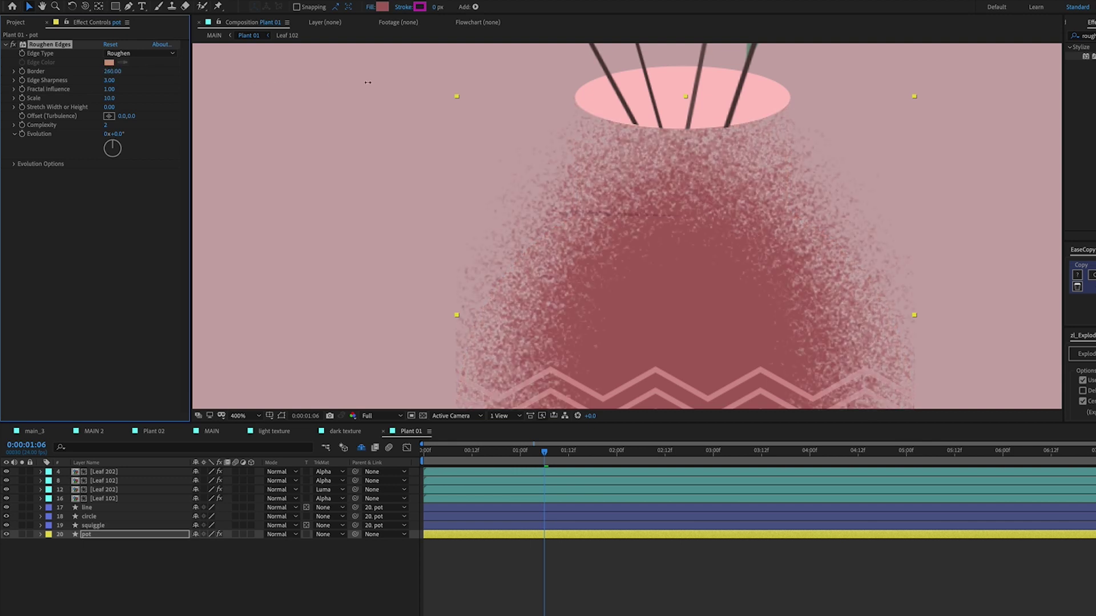
pyautogui.moveTo(68, 88); pyautogui.dragTo(49, 89)
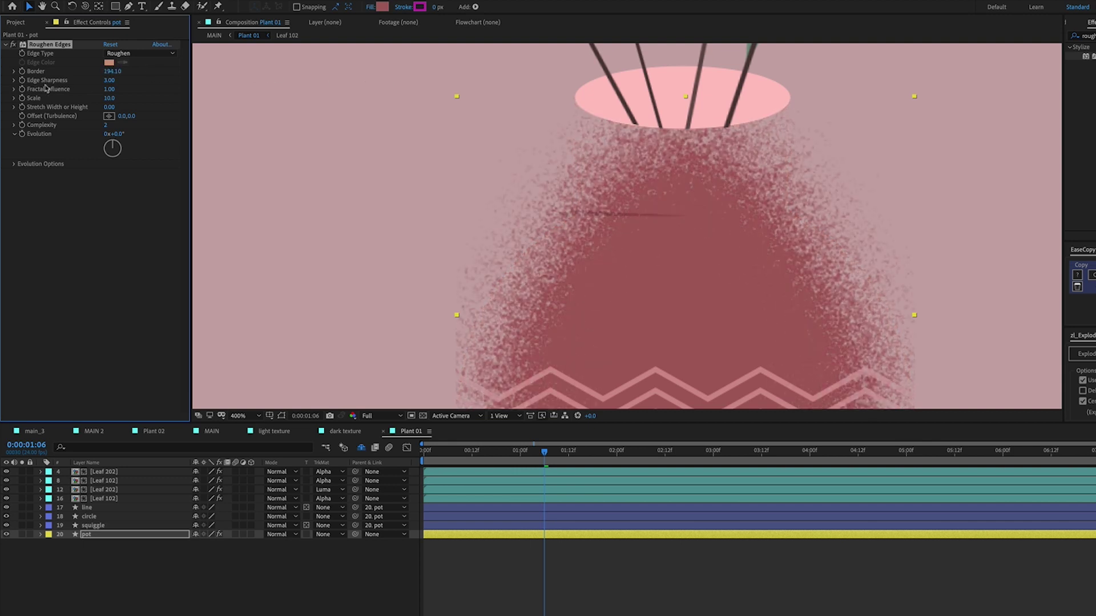
pyautogui.click(114, 72)
pyautogui.write('3')
pyautogui.press('Return')
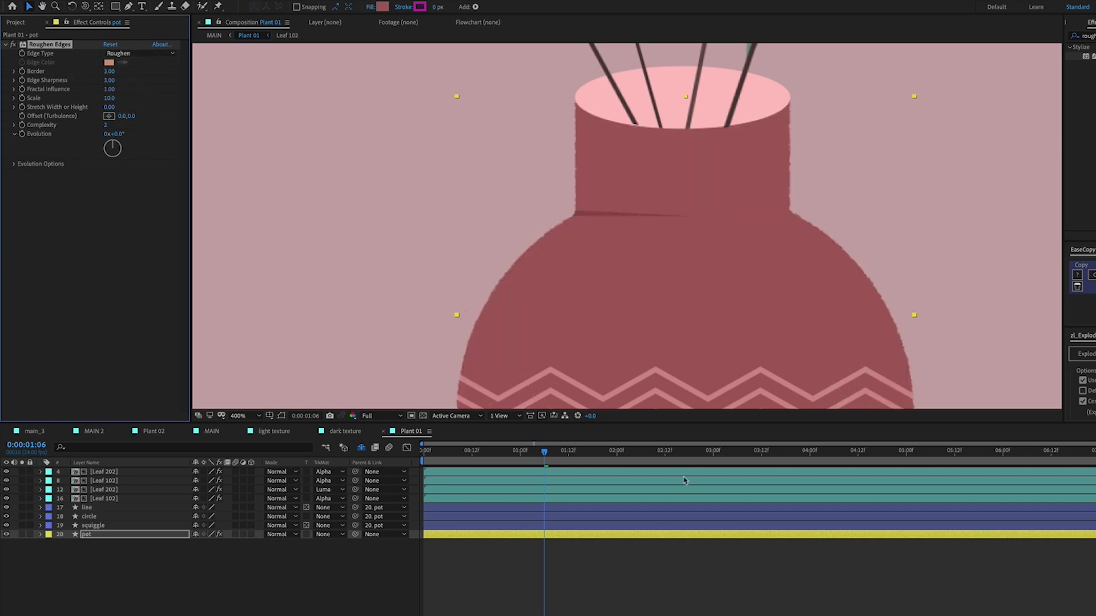
# Examine the pot's roughened outline up close and at 200% zoom, and clear the layer selection.
pyautogui.press('h')
pyautogui.moveTo(805, 164); pyautogui.dragTo(772, 125)
pyautogui.moveTo(820, 340); pyautogui.dragTo(849, 200)
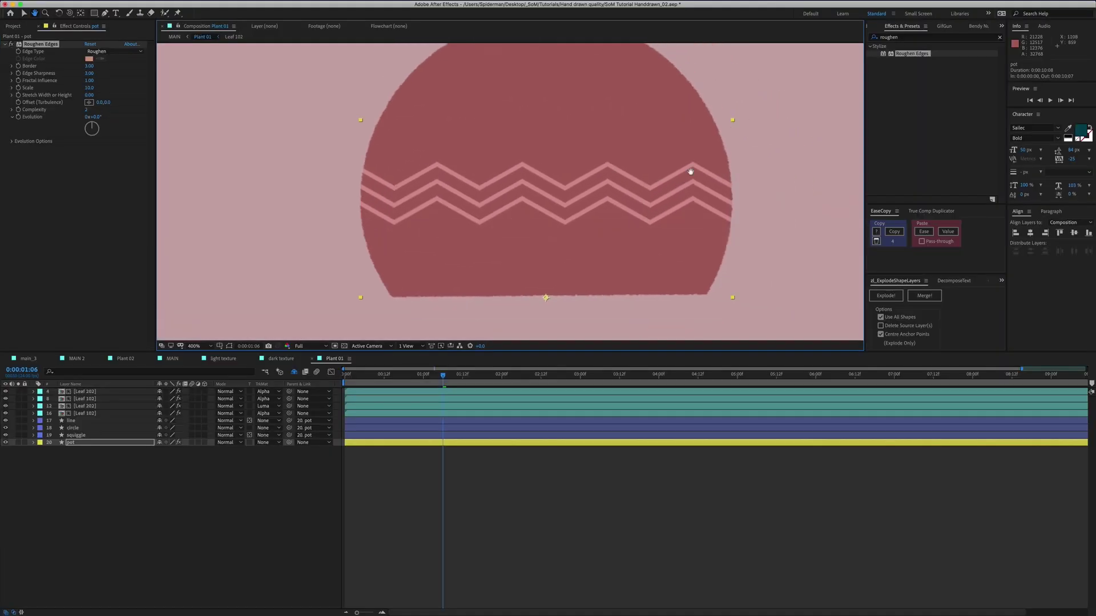
pyautogui.moveTo(691, 172); pyautogui.dragTo(686, 190)
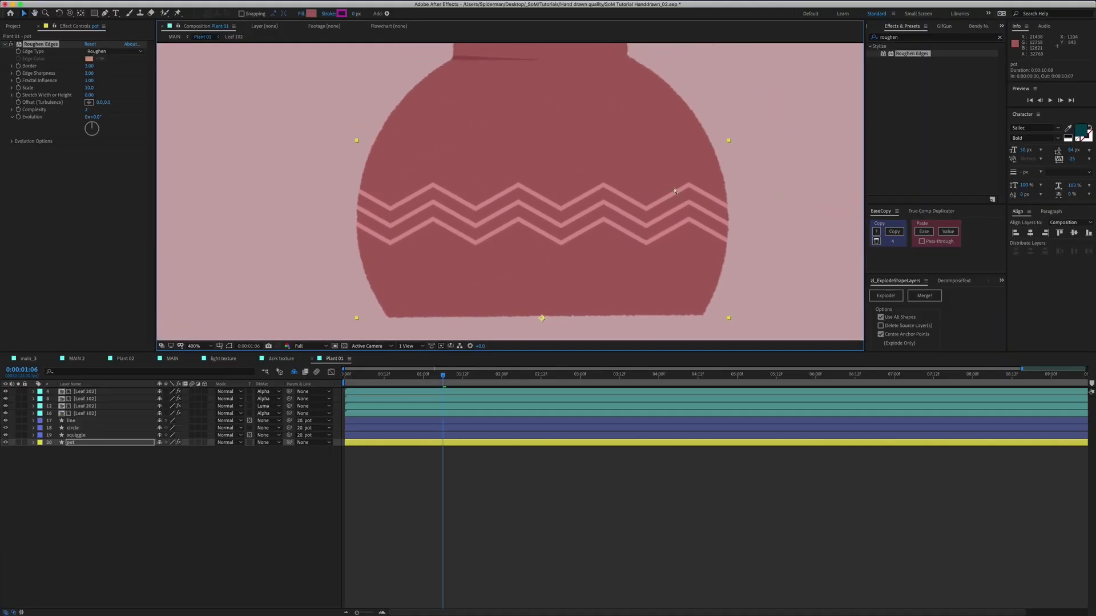
pyautogui.press(',')
pyautogui.press('F2')
pyautogui.press('v')
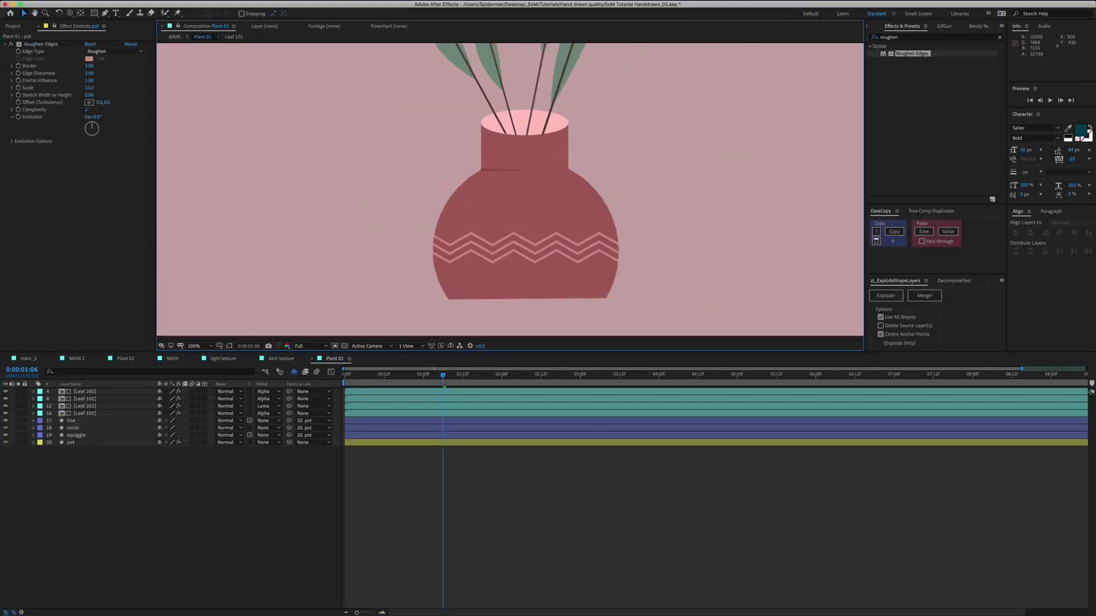
# Add an adjustment layer above the plant artwork and switch off the pot's own Roughen Edges effect.
pyautogui.click(152, 0)
pyautogui.moveTo(171, 6)
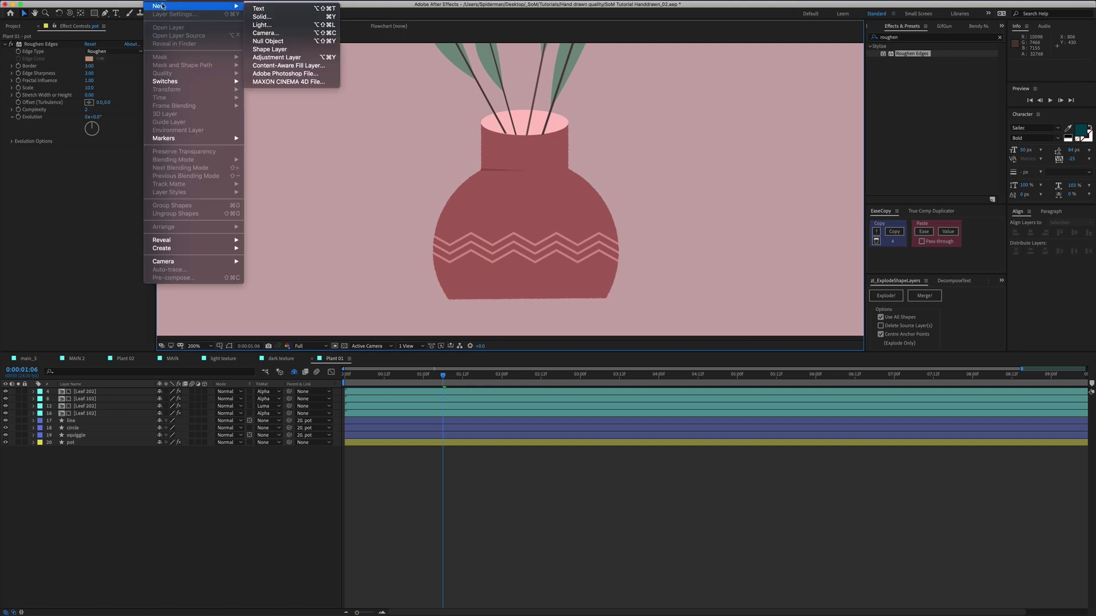
pyautogui.click(276, 58)
pyautogui.click(81, 451)
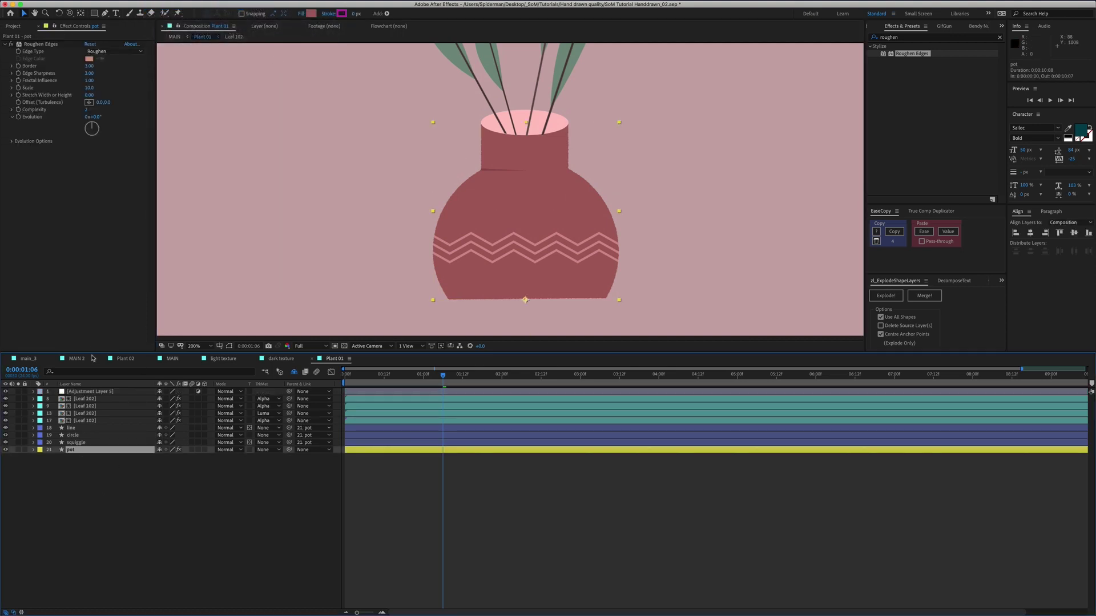
pyautogui.click(9, 45)
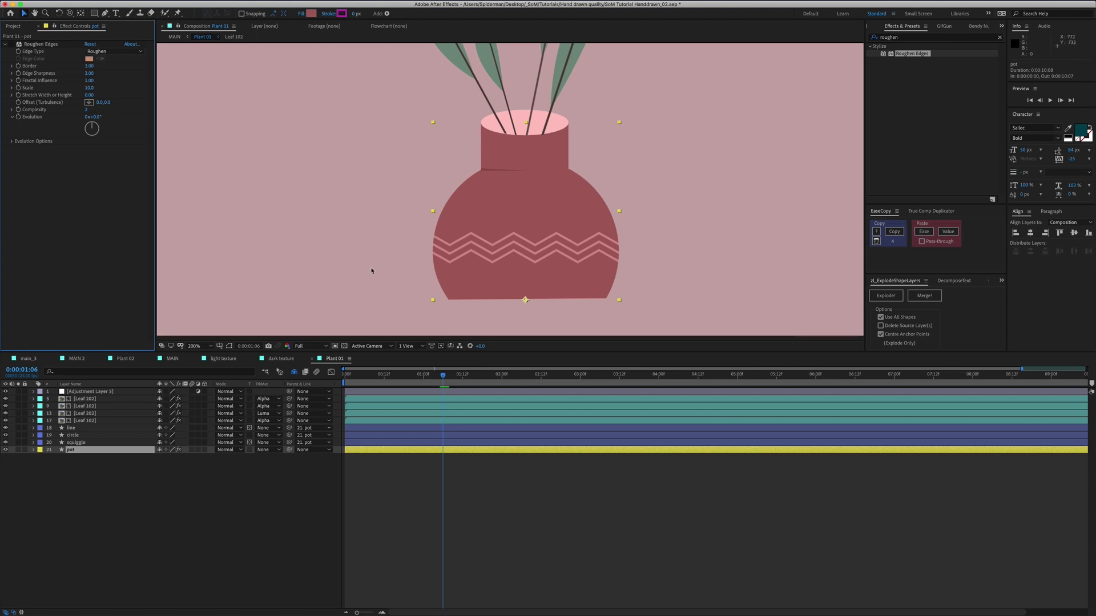
# Try Roughen Edges with its default settings on the adjustment layer, check the stems and leaves, and delete that layer.
pyautogui.click(116, 391)
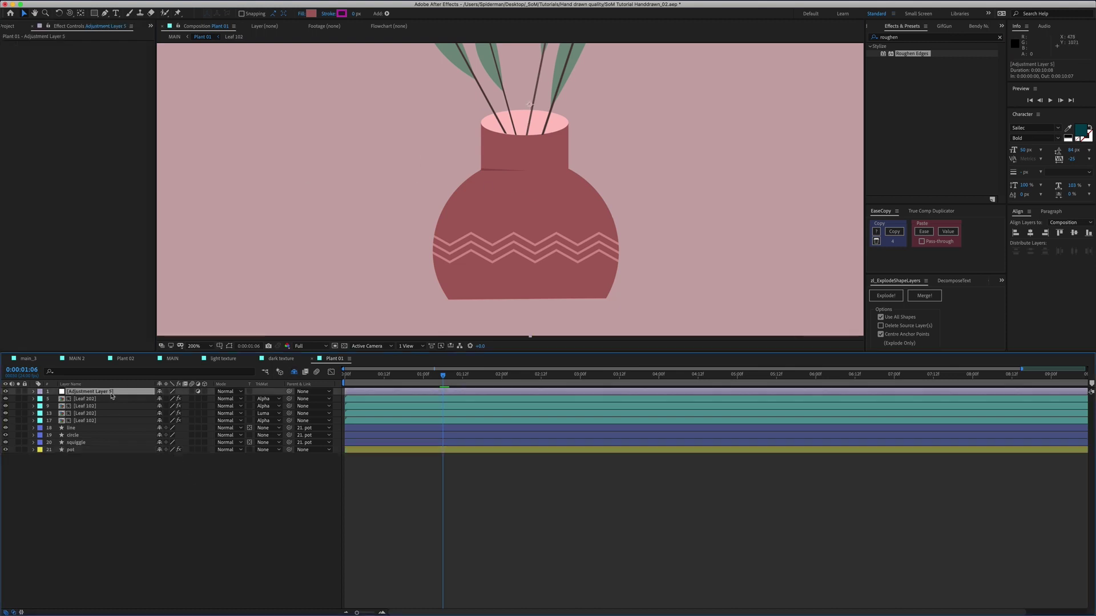
pyautogui.doubleClick(913, 54)
pyautogui.scroll(3, 639, 165)
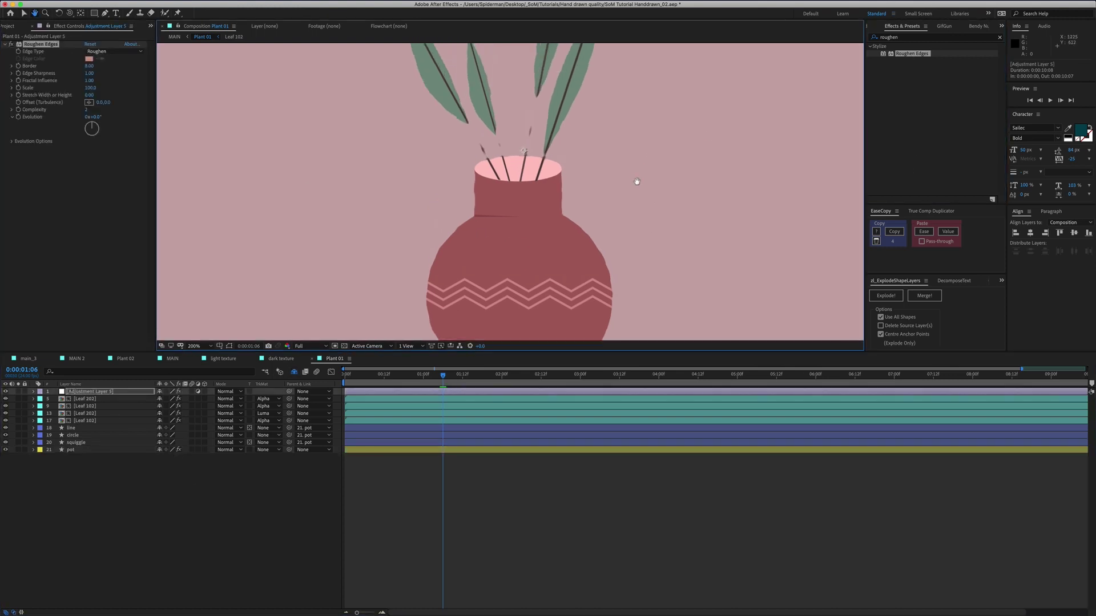
pyautogui.scroll(3, 636, 177)
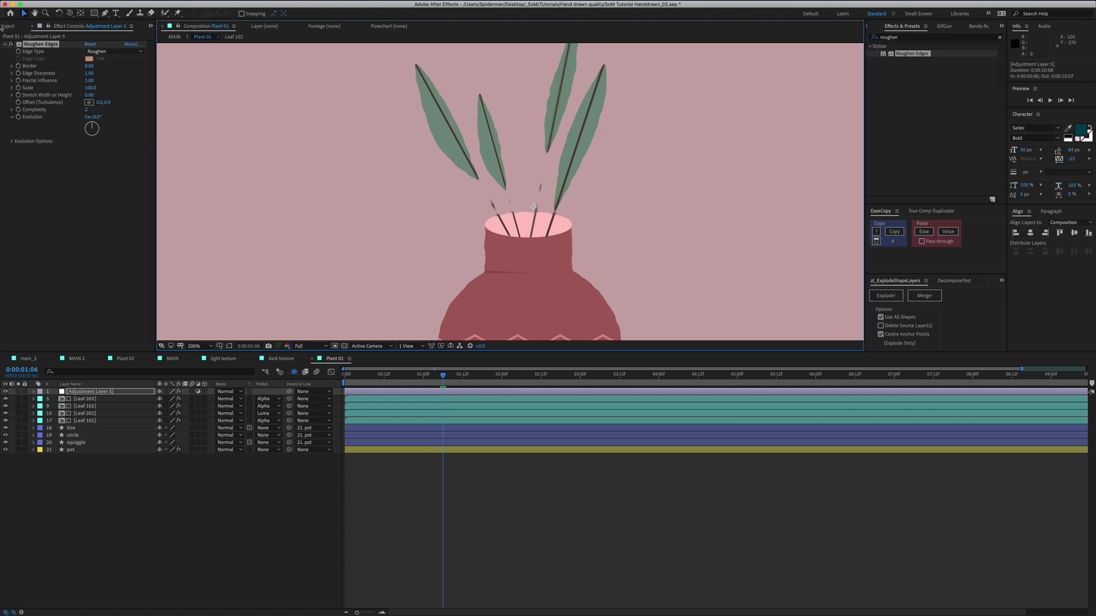
pyautogui.click(112, 394)
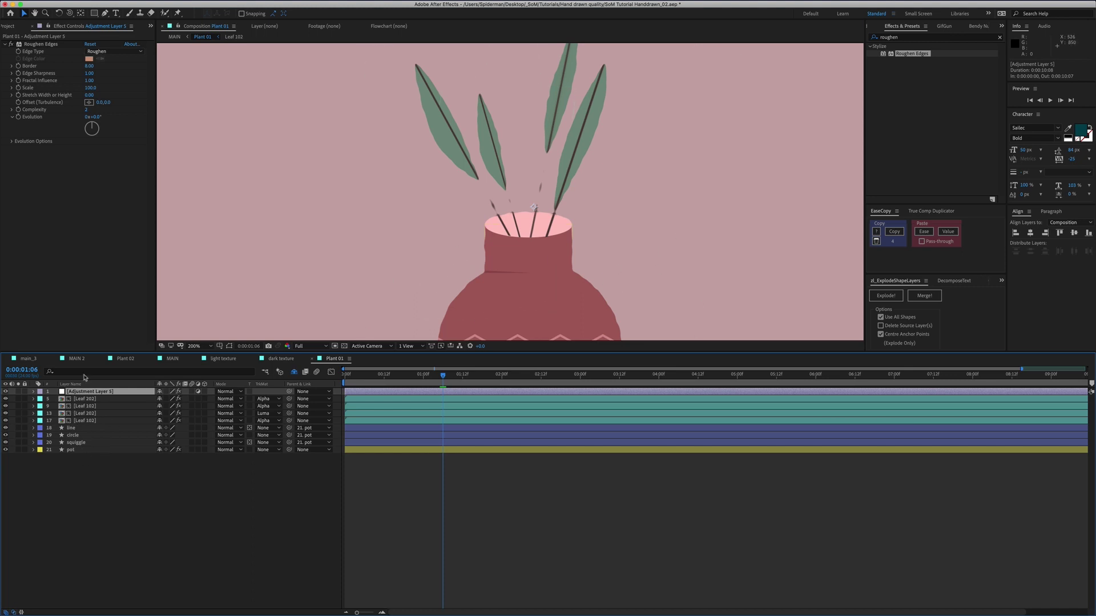
pyautogui.press('Delete')
# Switch the pot's Roughen Edges effect back on and copy it.
pyautogui.click(80, 444)
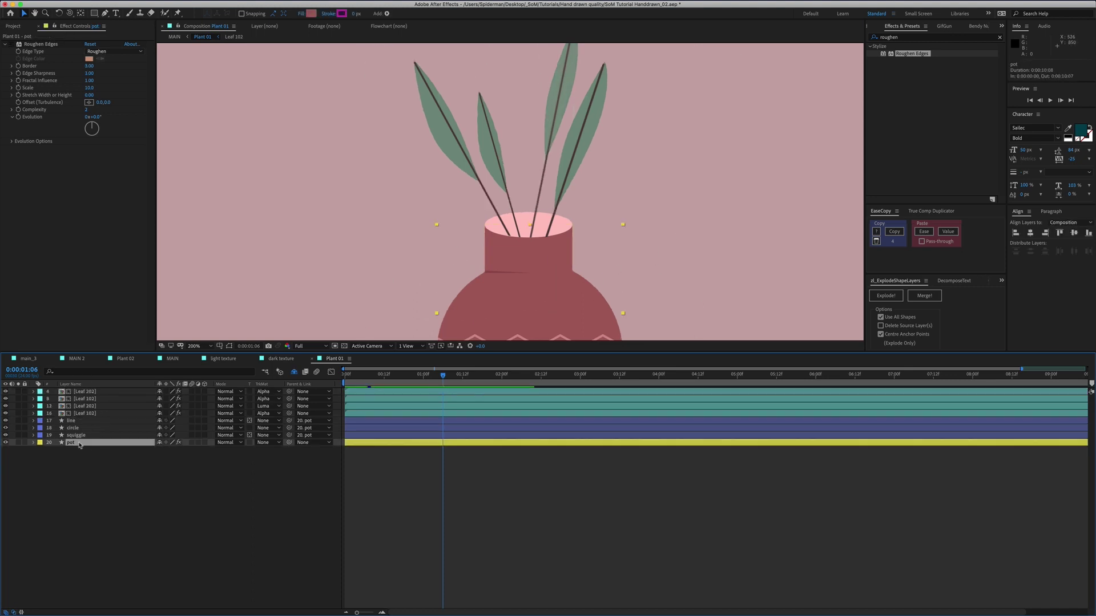
pyautogui.click(43, 45)
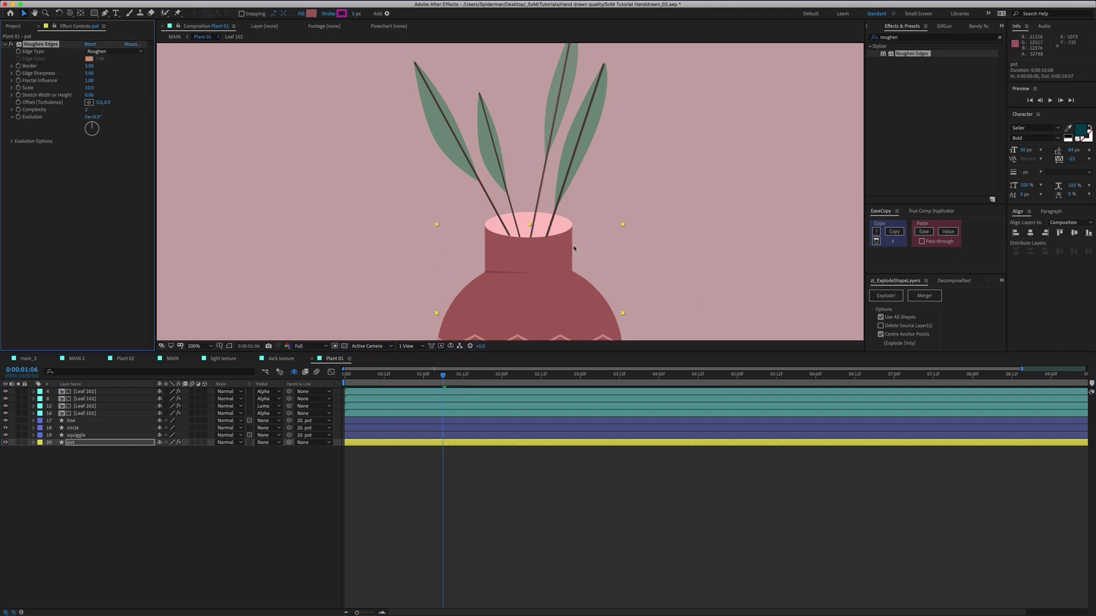
pyautogui.moveTo(586, 234); pyautogui.dragTo(585, 160)
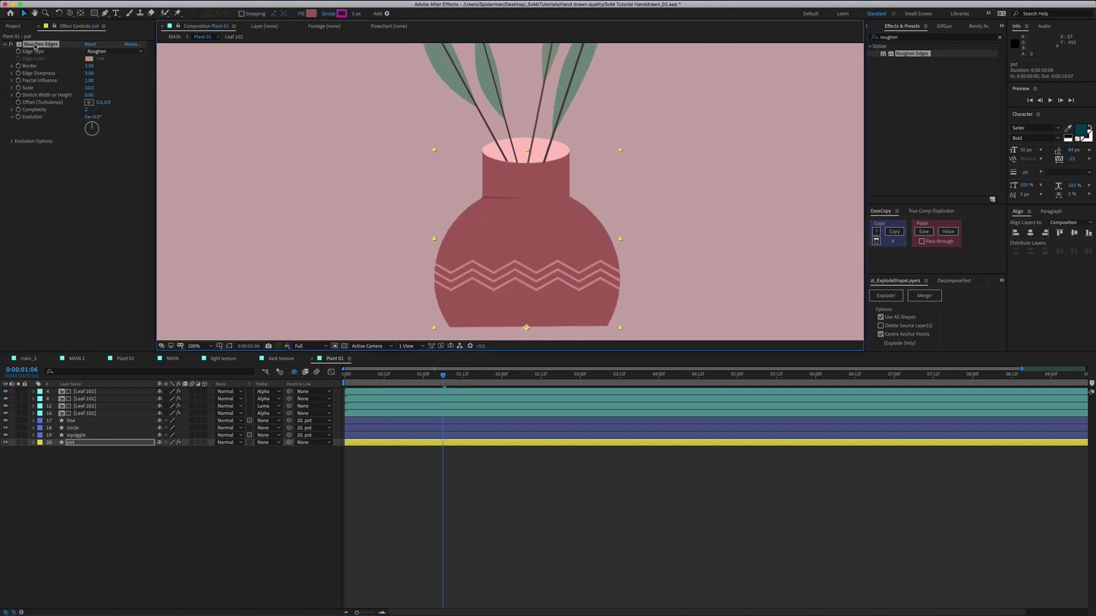
# Paste the copied Roughen Edges effect onto the squiggle layer and inspect the zigzag lines up close.
pyautogui.click(89, 436)
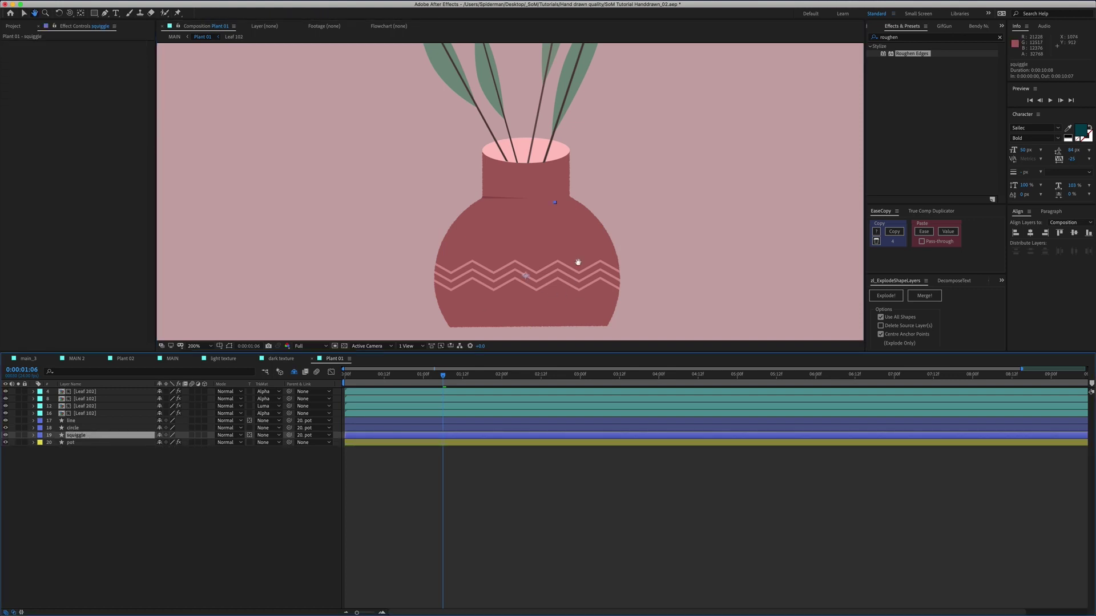
pyautogui.moveTo(577, 261); pyautogui.dragTo(577, 204)
pyautogui.click(229, 345)
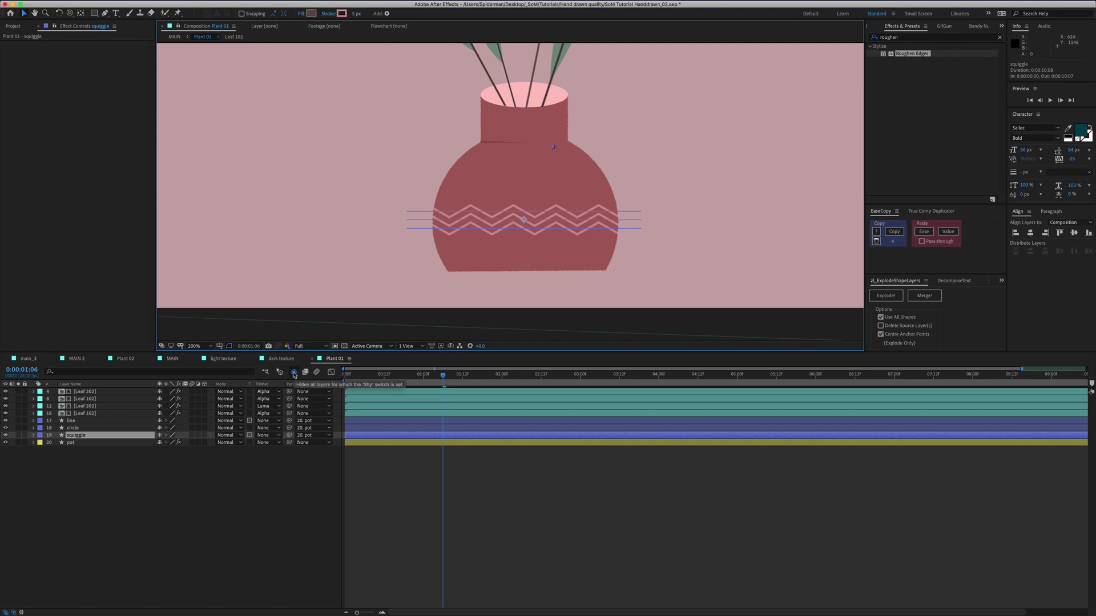
pyautogui.click(294, 372)
pyautogui.click(294, 372)
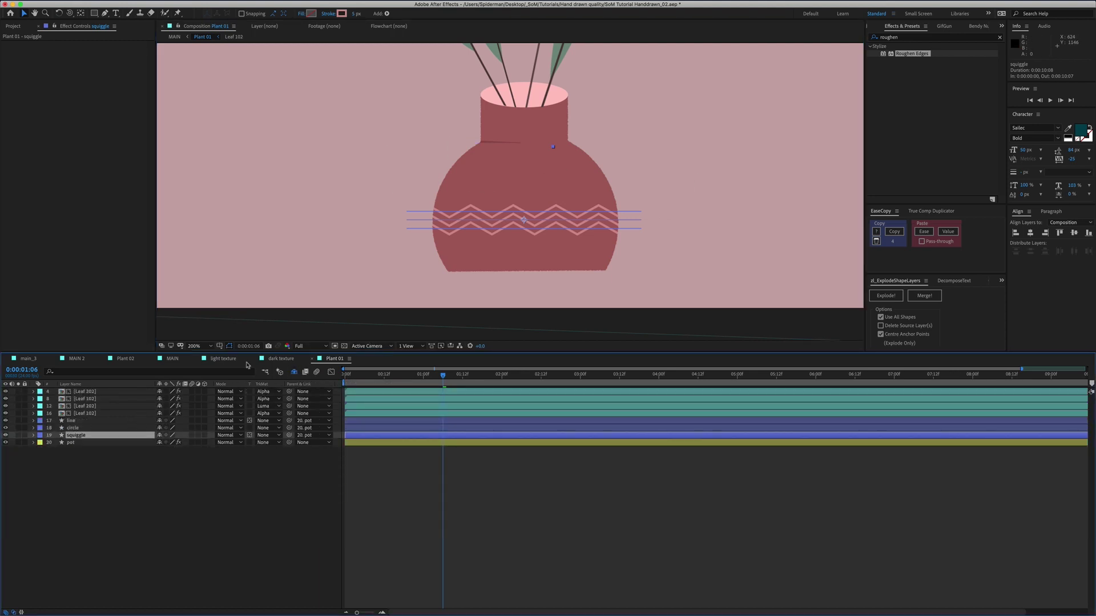
pyautogui.moveTo(81, 438); pyautogui.dragTo(81, 438)
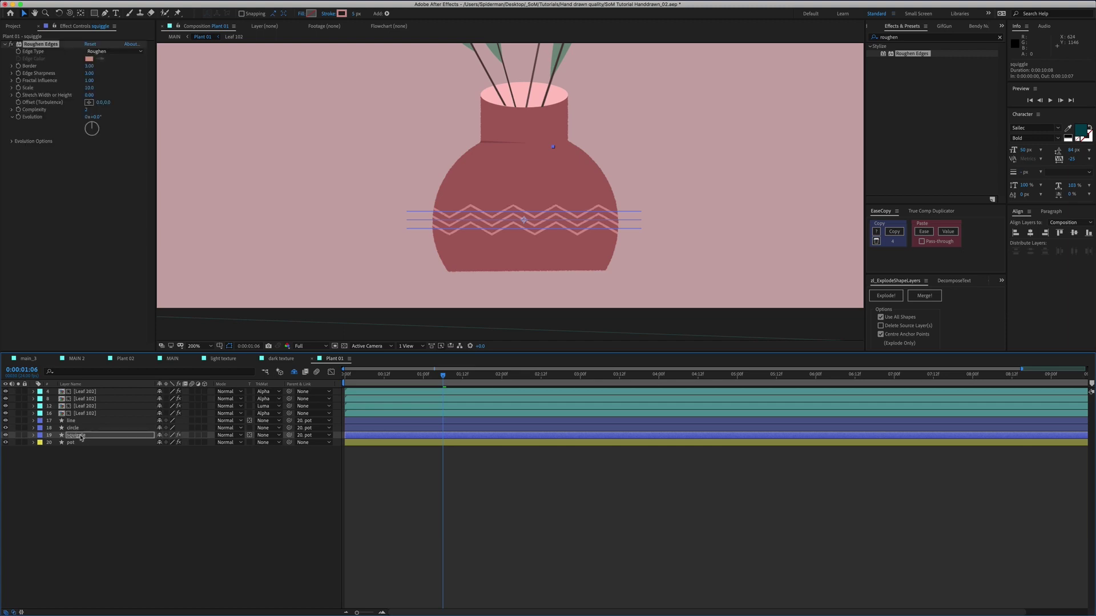
pyautogui.click(318, 464)
pyautogui.scroll(-2, 570, 242)
pyautogui.scroll(4, 548, 242)
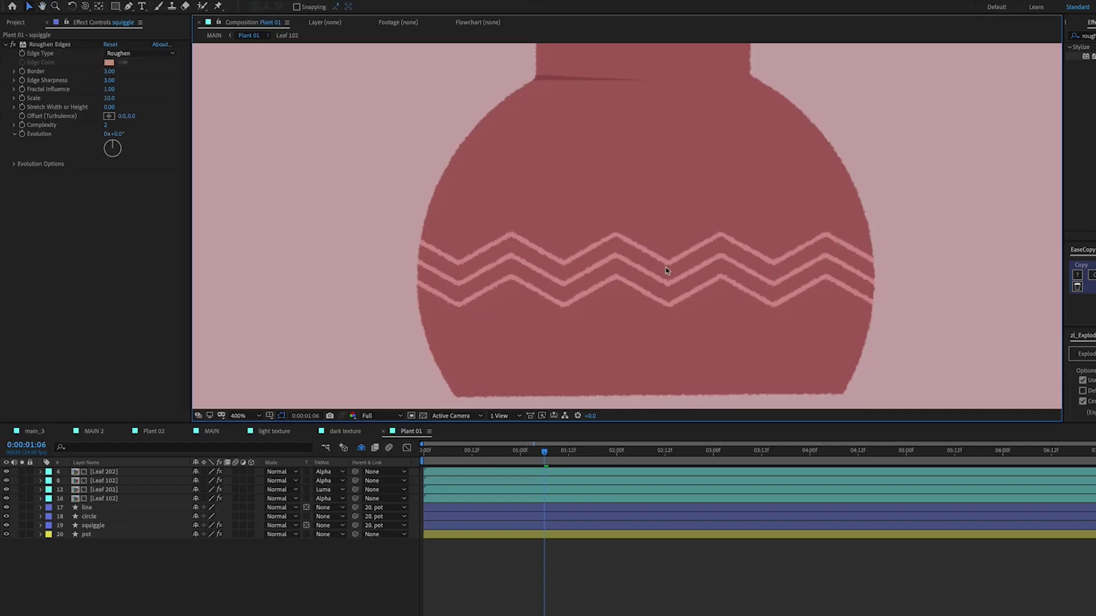
# Try other Roughen Edges border values on the squiggle layer and return the border to 3.
pyautogui.click(110, 71)
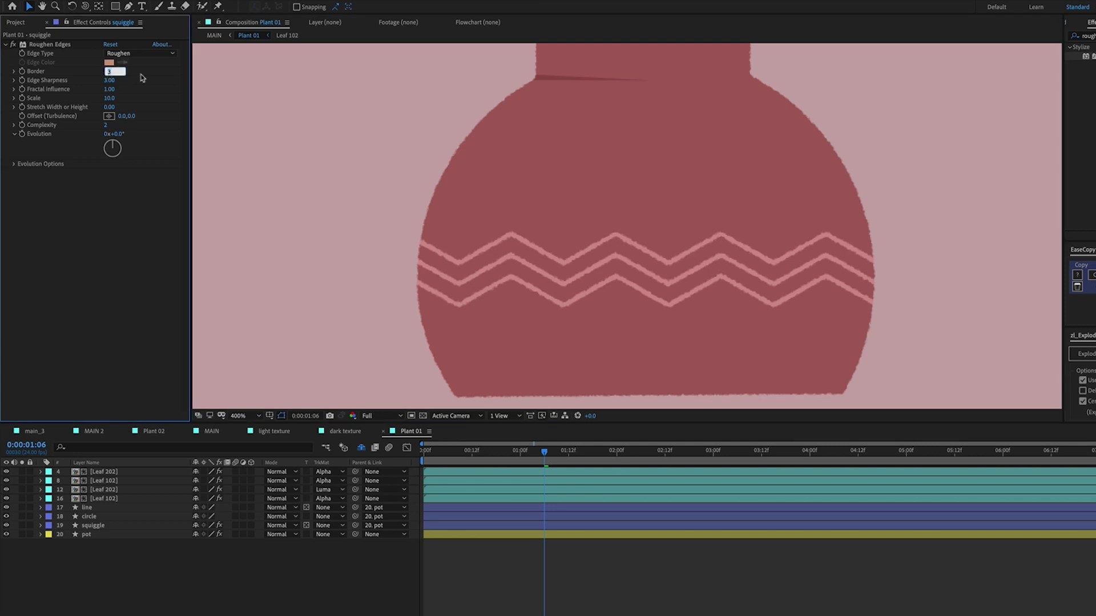
pyautogui.press('Return')
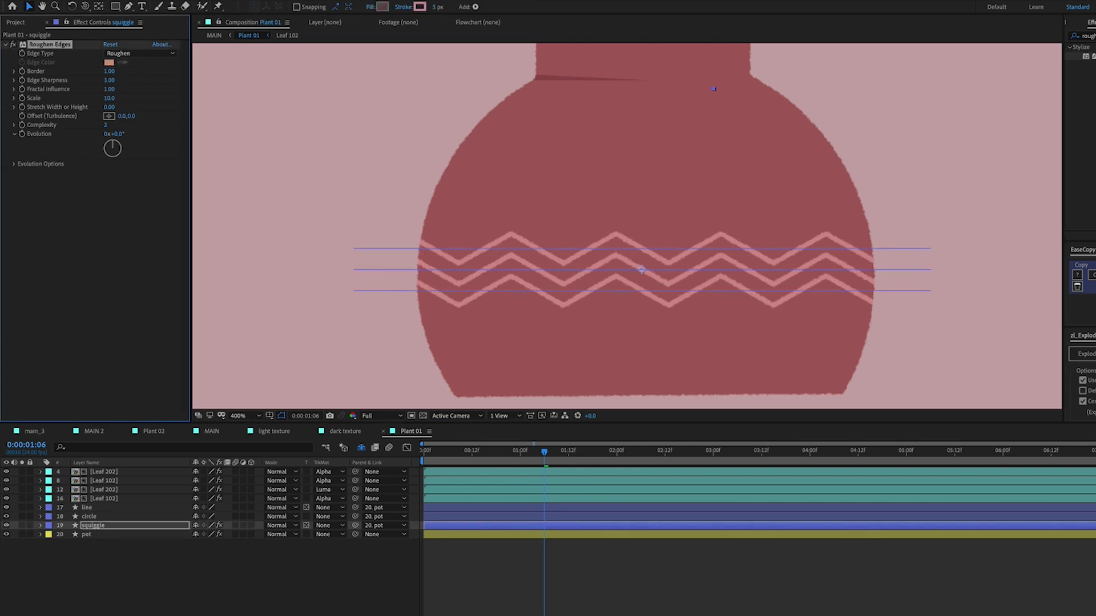
pyautogui.click(110, 72)
pyautogui.press('Return')
pyautogui.click(109, 71)
pyautogui.write('3')
pyautogui.press('Return')
pyautogui.click(621, 559)
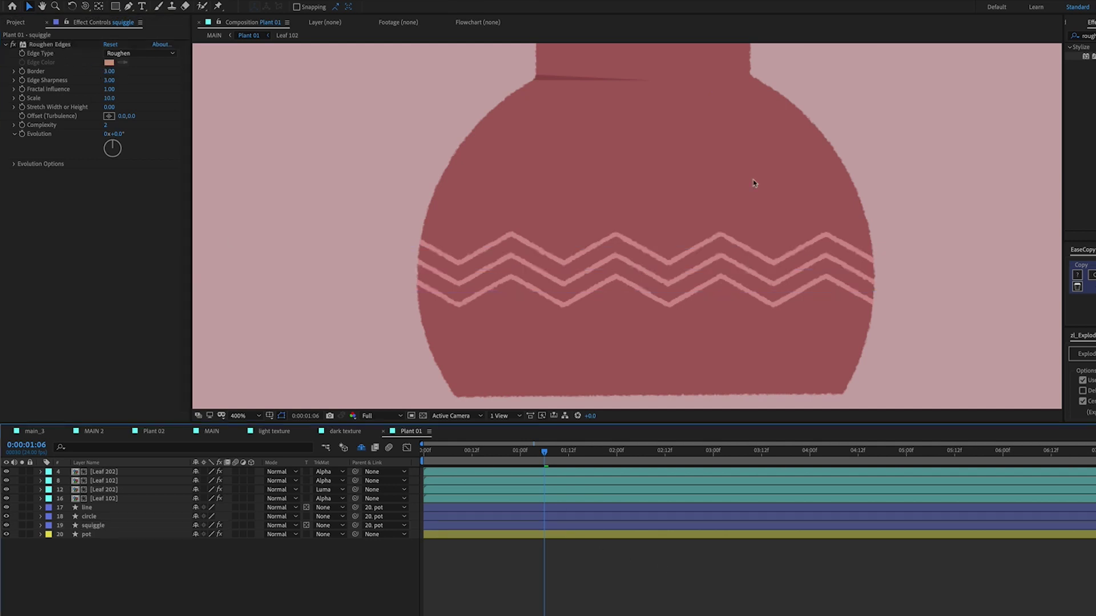
# Paste the copied Roughen Edges effect onto the line layer at the base of the pot's neck.
pyautogui.scroll(2, 702, 169)
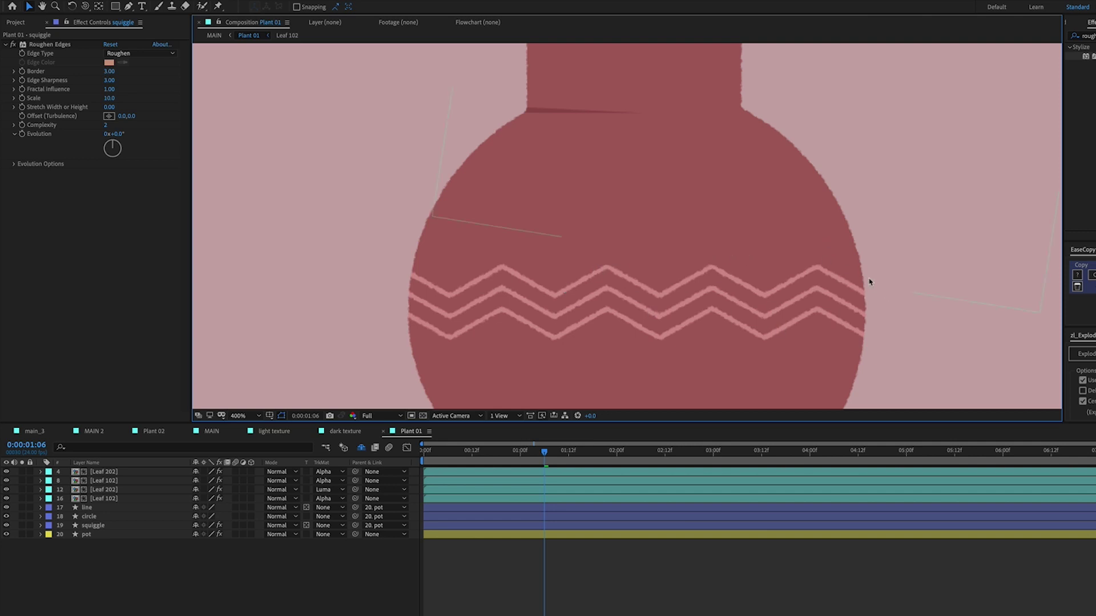
pyautogui.press('space')
pyautogui.moveTo(795, 139); pyautogui.dragTo(807, 208)
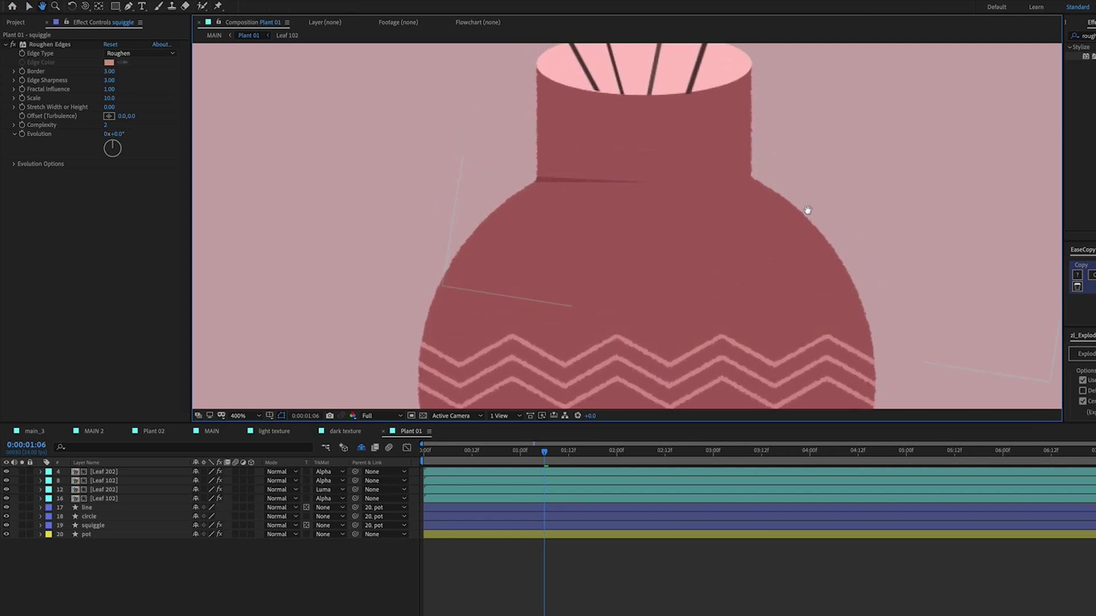
pyautogui.moveTo(834, 169); pyautogui.dragTo(832, 190)
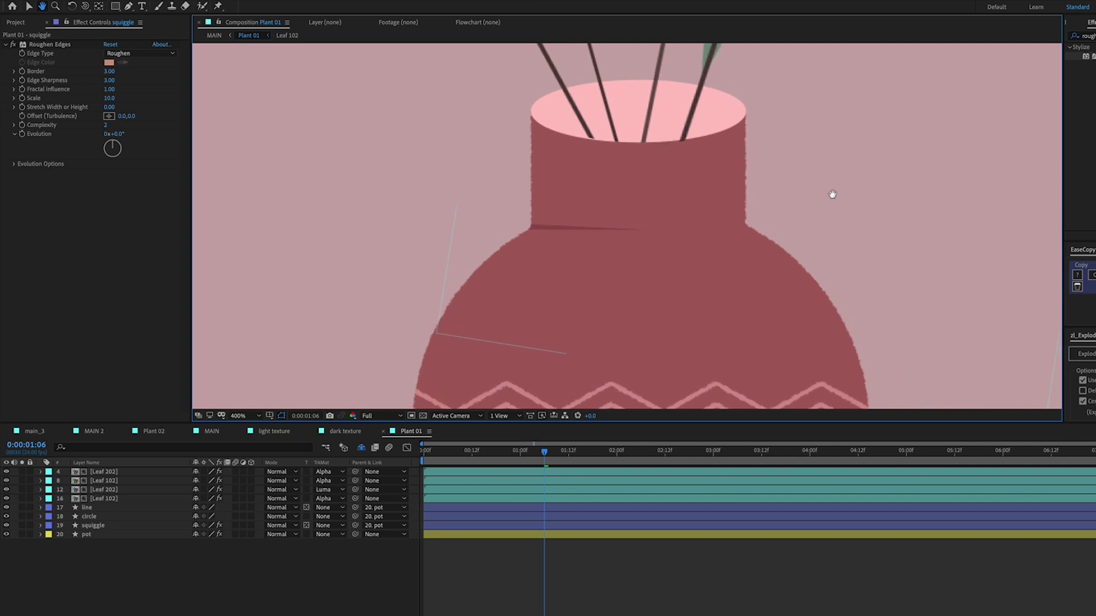
pyautogui.click(93, 508)
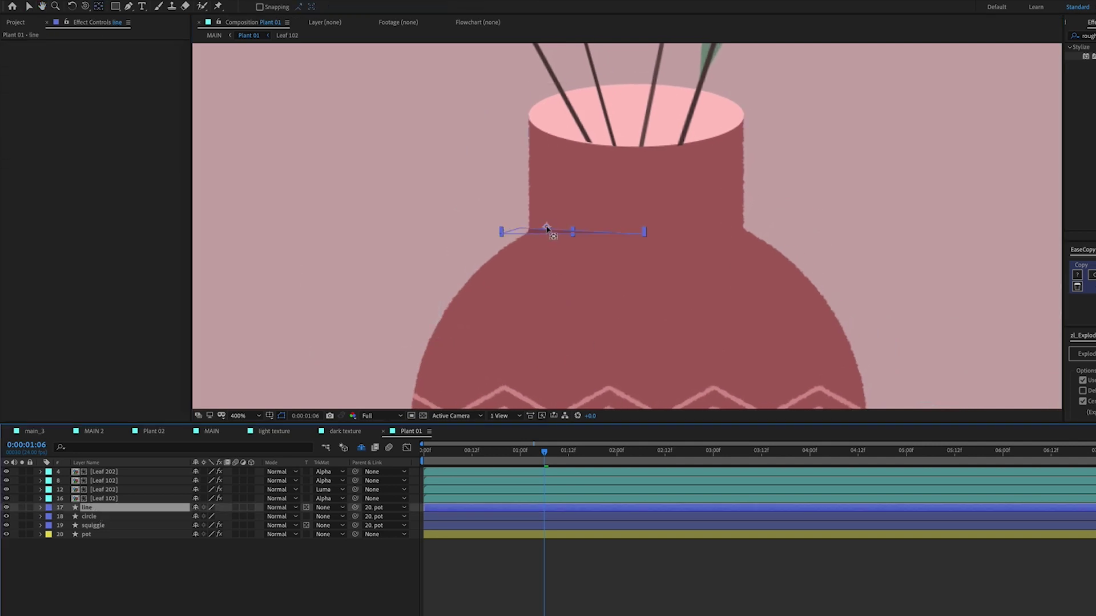
pyautogui.hotkey('ctrl', 'v')
pyautogui.click(694, 600)
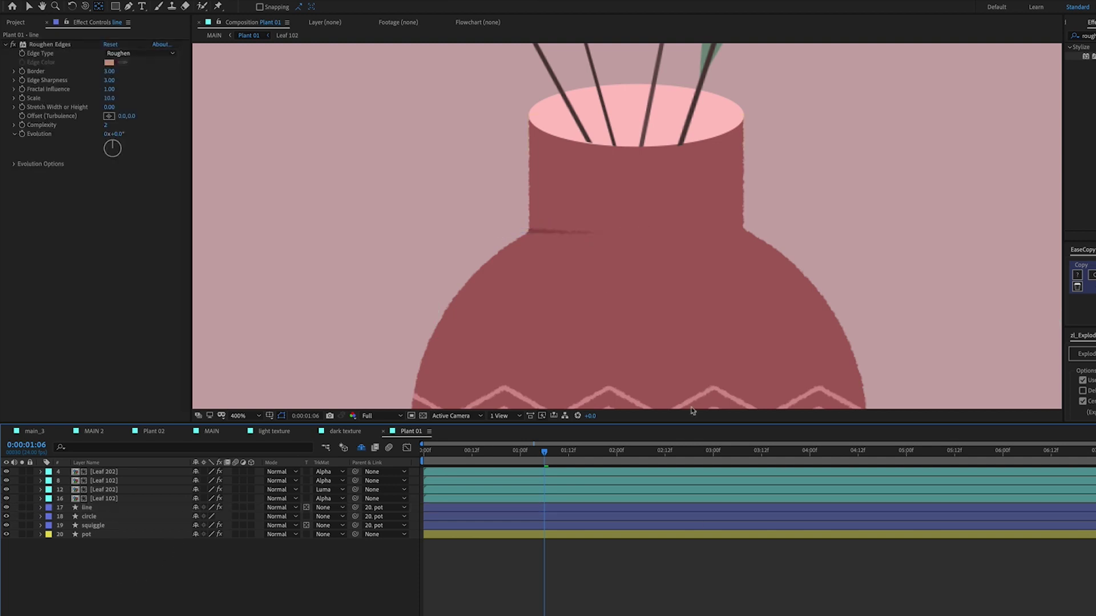
# Set the border of the line layer's Roughen Edges effect to 2.
pyautogui.scroll(2, 541, 252)
pyautogui.click(109, 511)
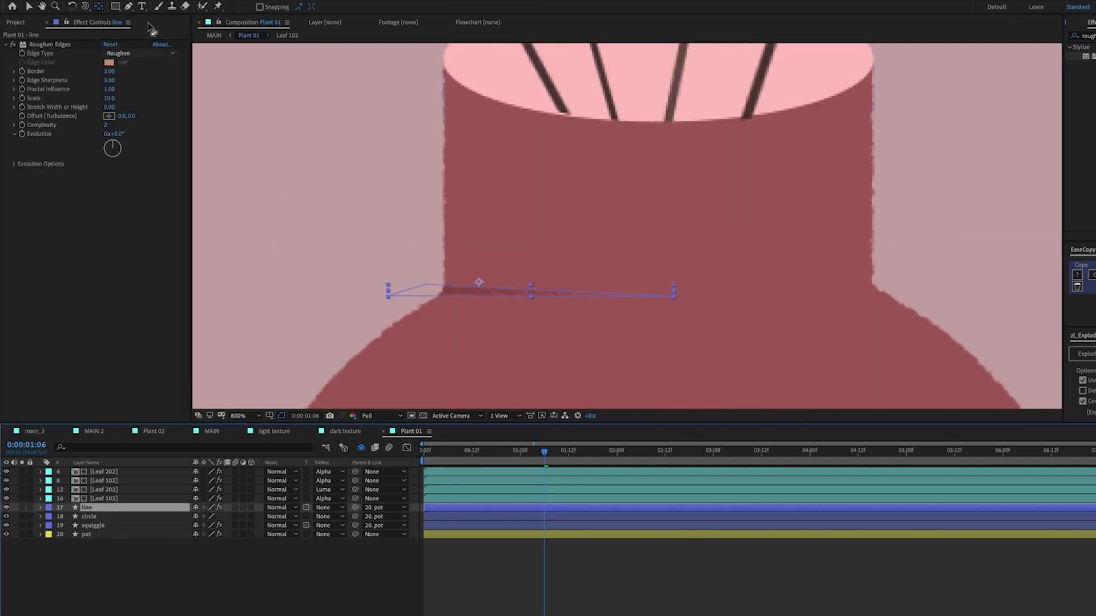
pyautogui.click(110, 72)
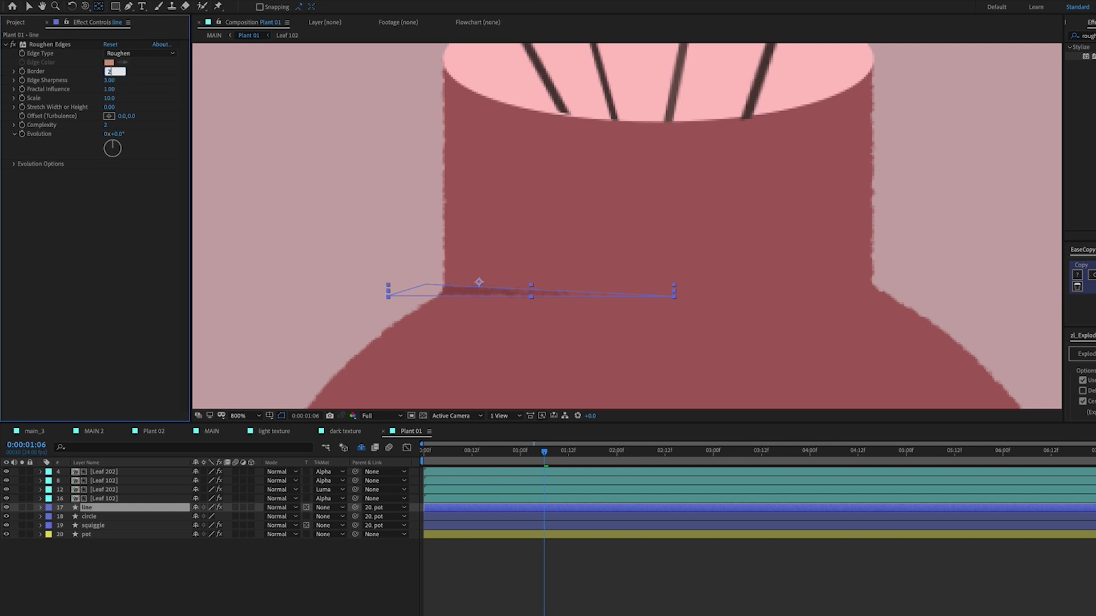
pyautogui.press('Return')
pyautogui.press('F2')
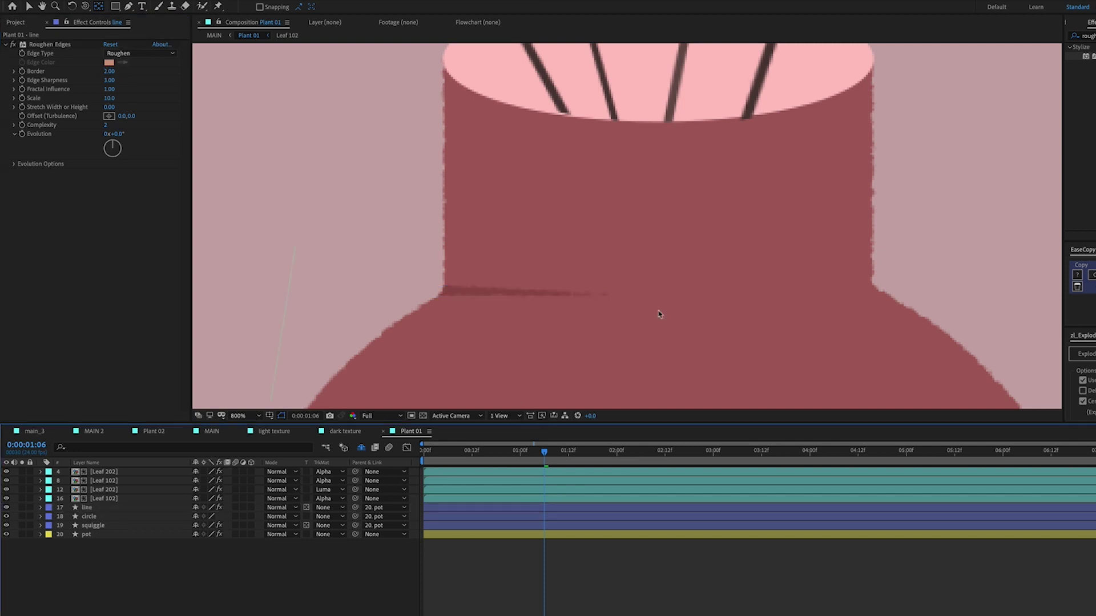
pyautogui.press(',')
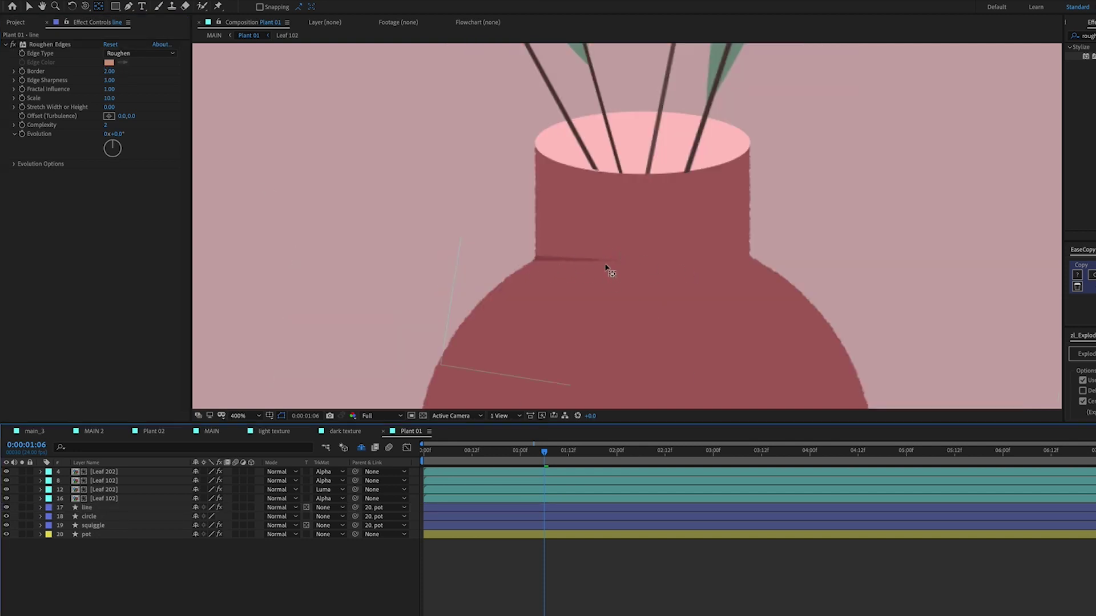
# Try a Roughen Edges border of 5 on the line layer and return it to 2.
pyautogui.click(114, 72)
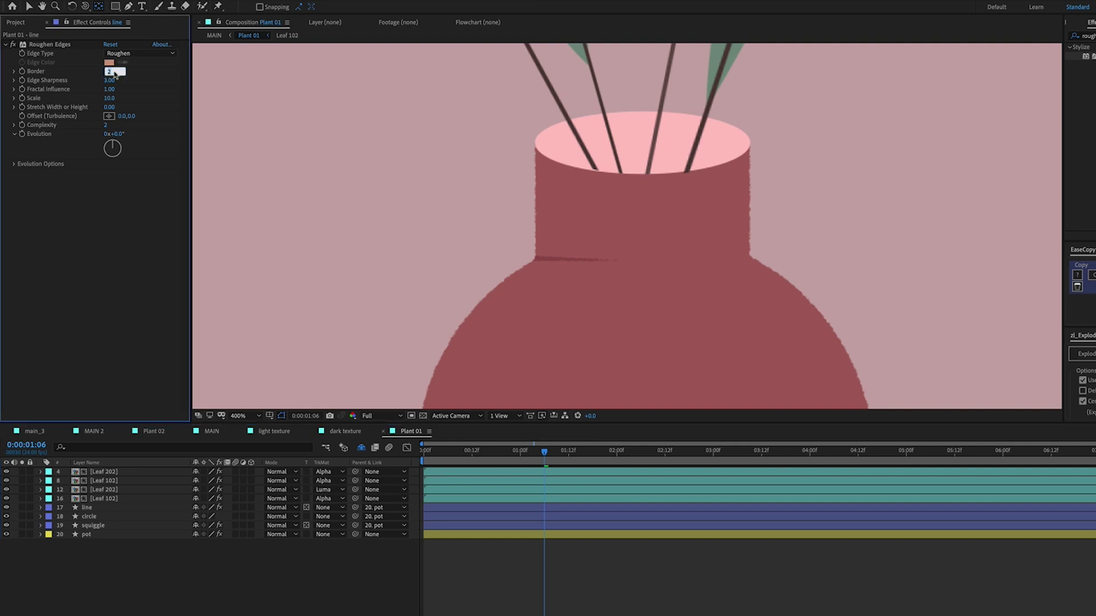
pyautogui.write('5')
pyautogui.press('Return')
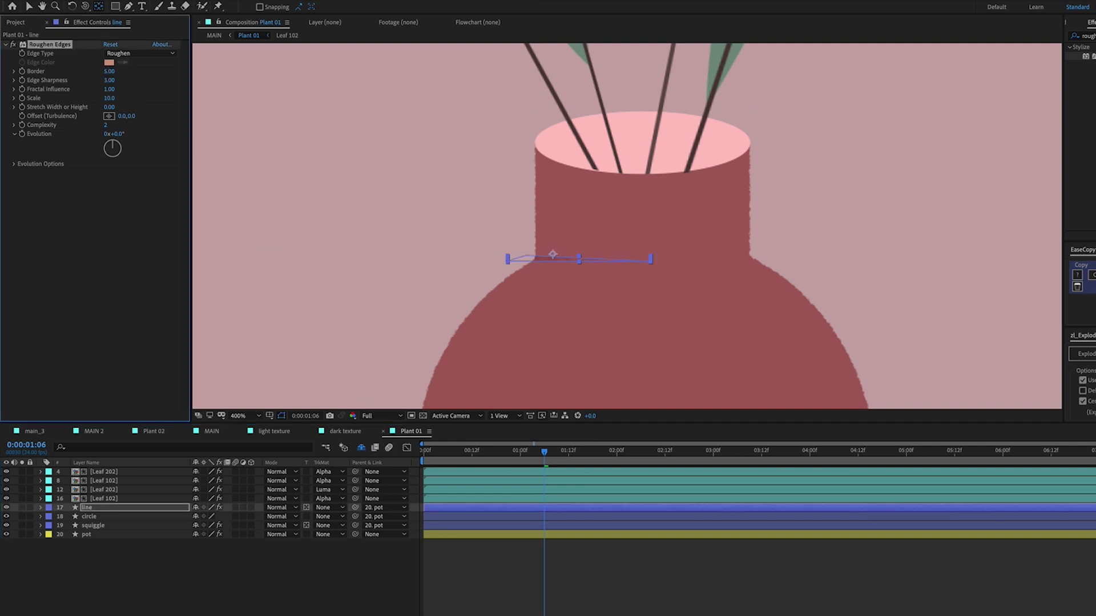
pyautogui.click(388, 448)
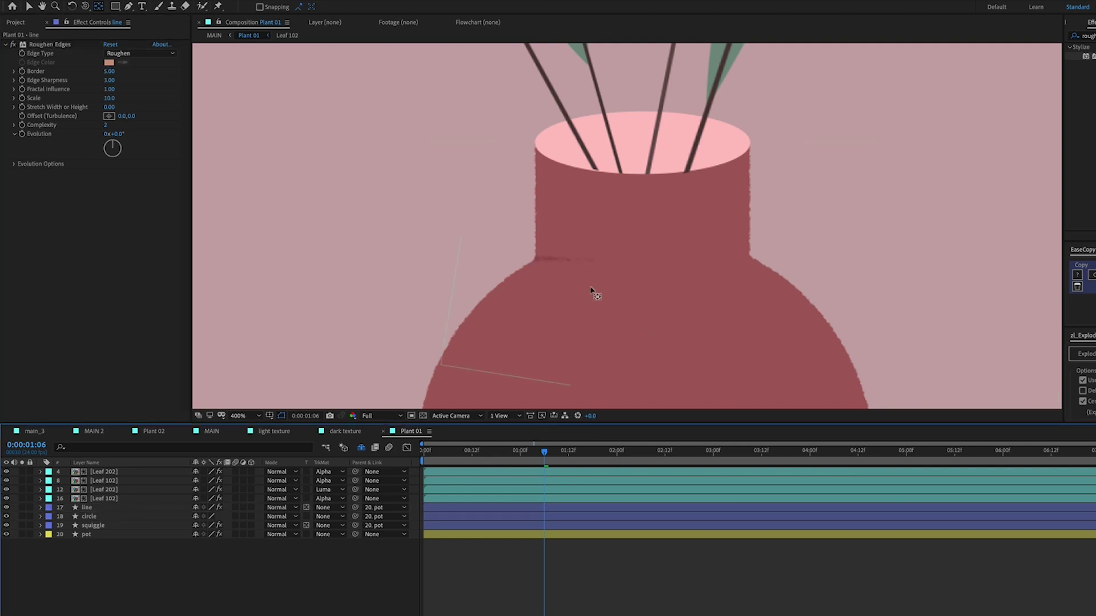
pyautogui.click(109, 72)
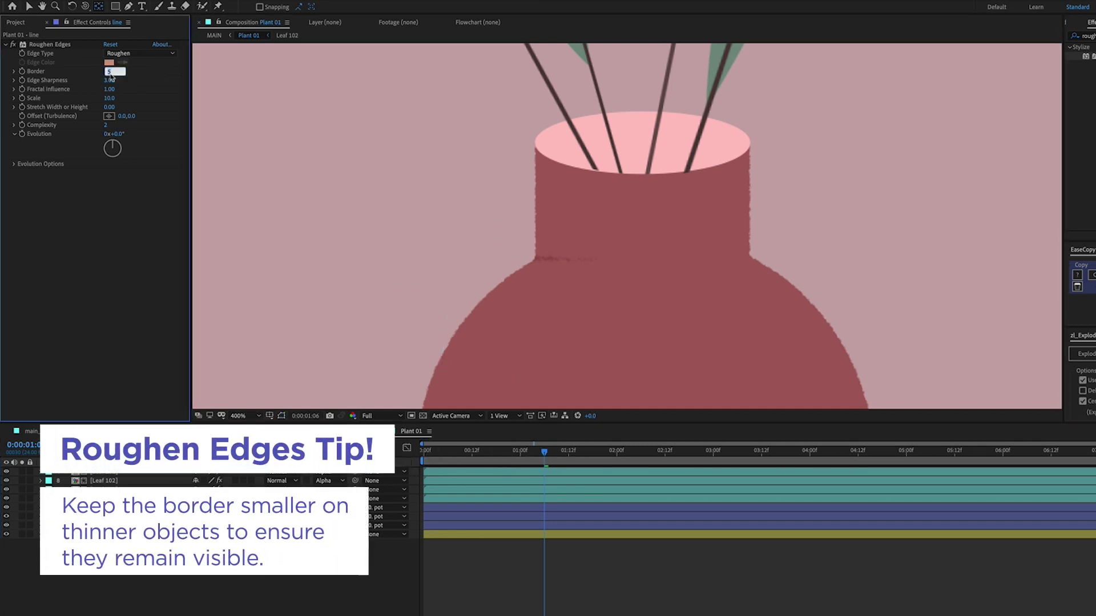
pyautogui.write('2')
pyautogui.press('Return')
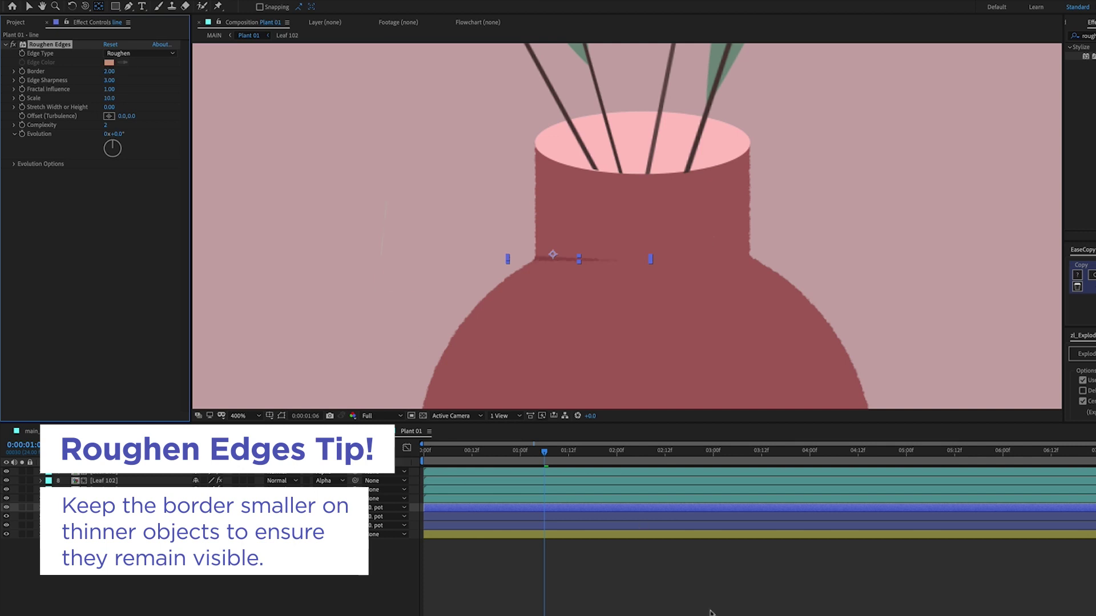
pyautogui.click(712, 612)
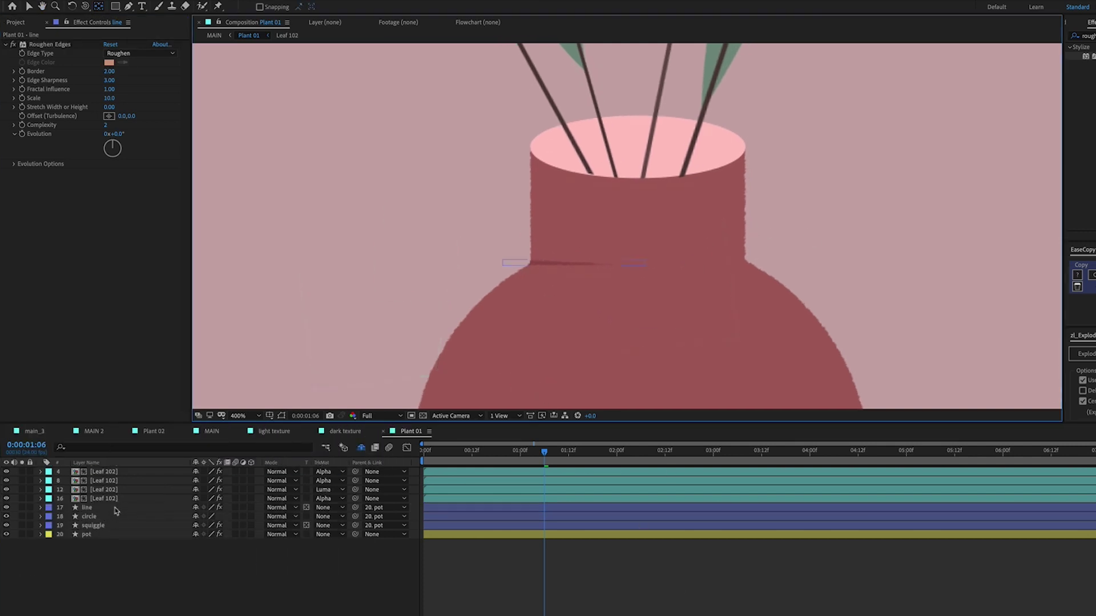
# Paste the copied Roughen Edges effect onto the circle layer forming the pot's opening.
pyautogui.click(116, 510)
pyautogui.click(106, 516)
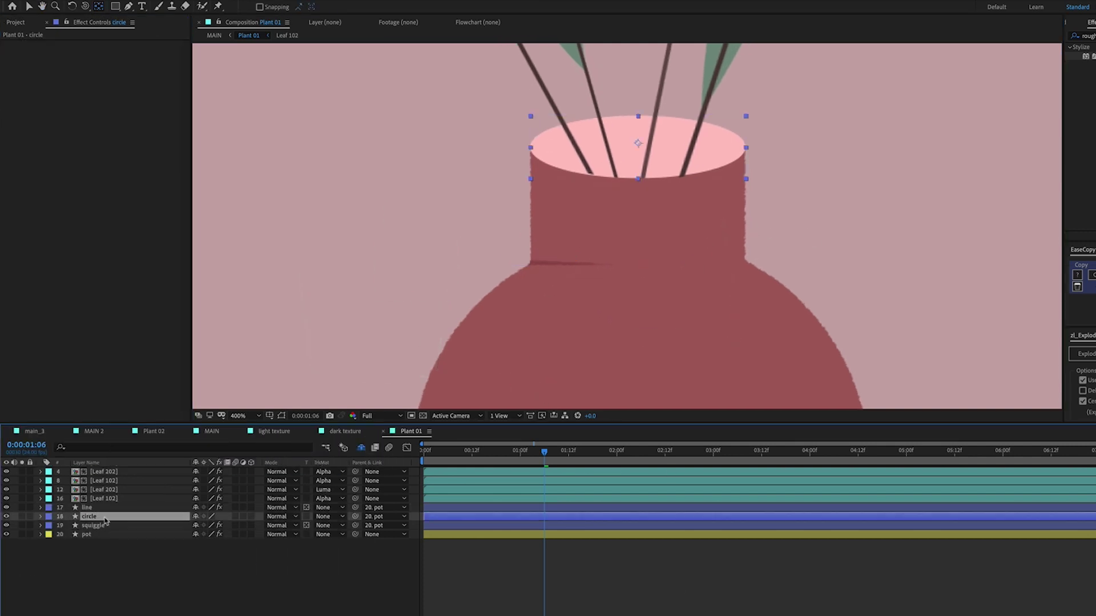
pyautogui.press('Return')
pyautogui.click(707, 613)
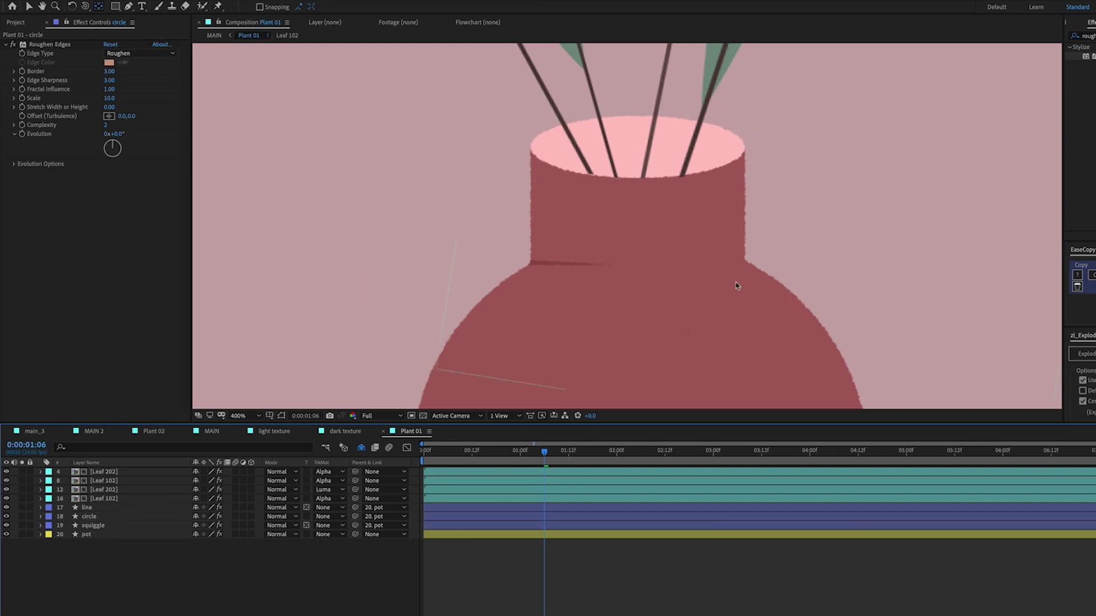
# Open the Leaf 102 precomposition on layer 16 of Plant 01.
pyautogui.scroll(-2, 734, 285)
pyautogui.moveTo(633, 266); pyautogui.dragTo(629, 241)
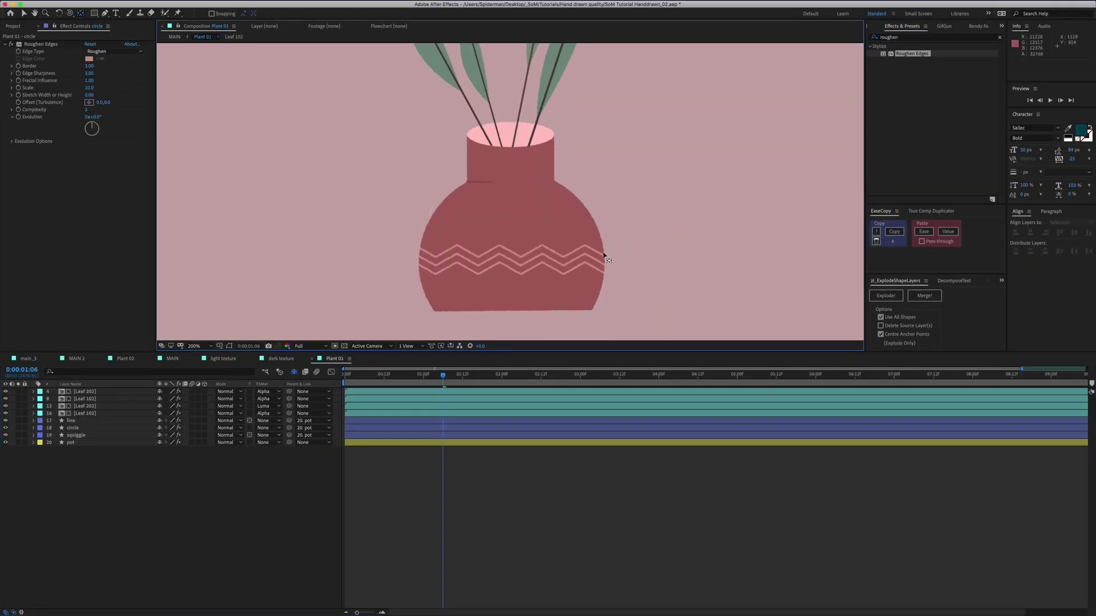
pyautogui.moveTo(610, 112); pyautogui.dragTo(618, 222)
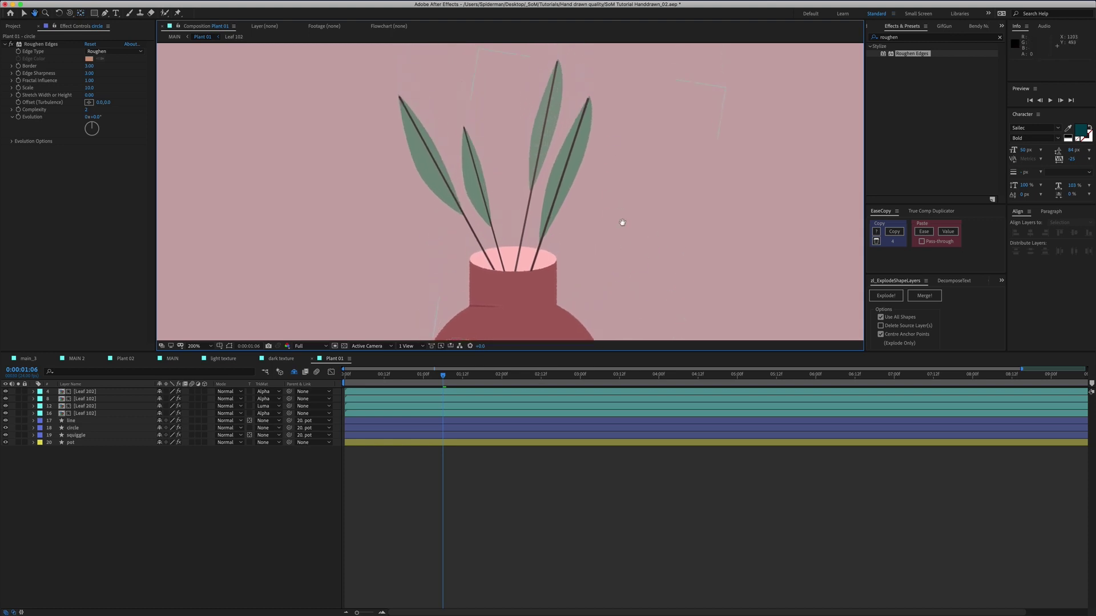
pyautogui.click(127, 413)
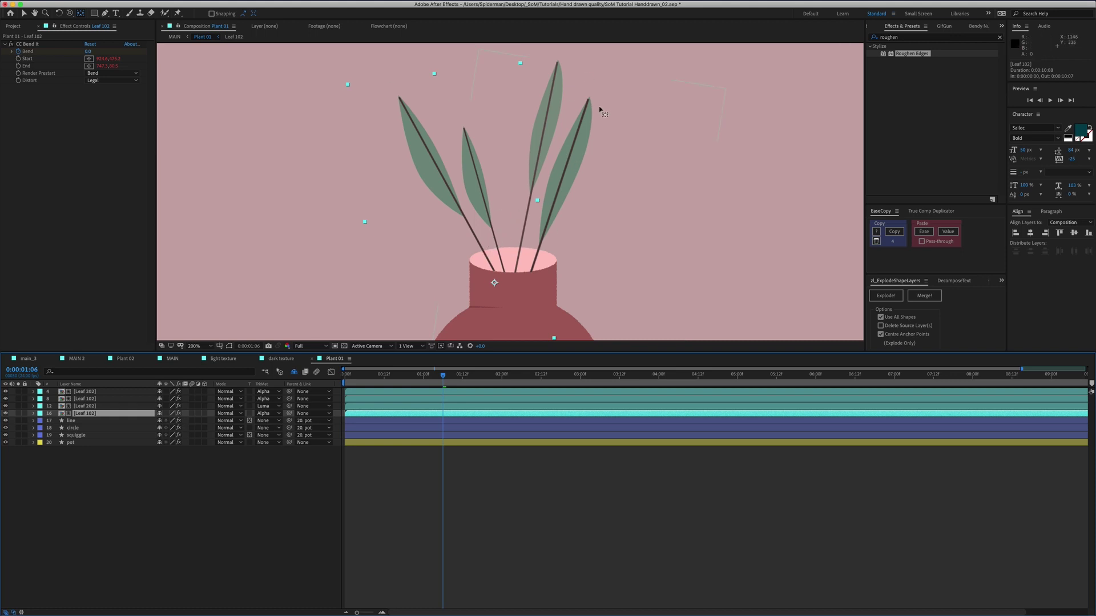
pyautogui.doubleClick(86, 414)
# Paste the copied Roughen Edges effect onto the leaf layer in Leaf 102 and check the leaf's edge.
pyautogui.click(74, 399)
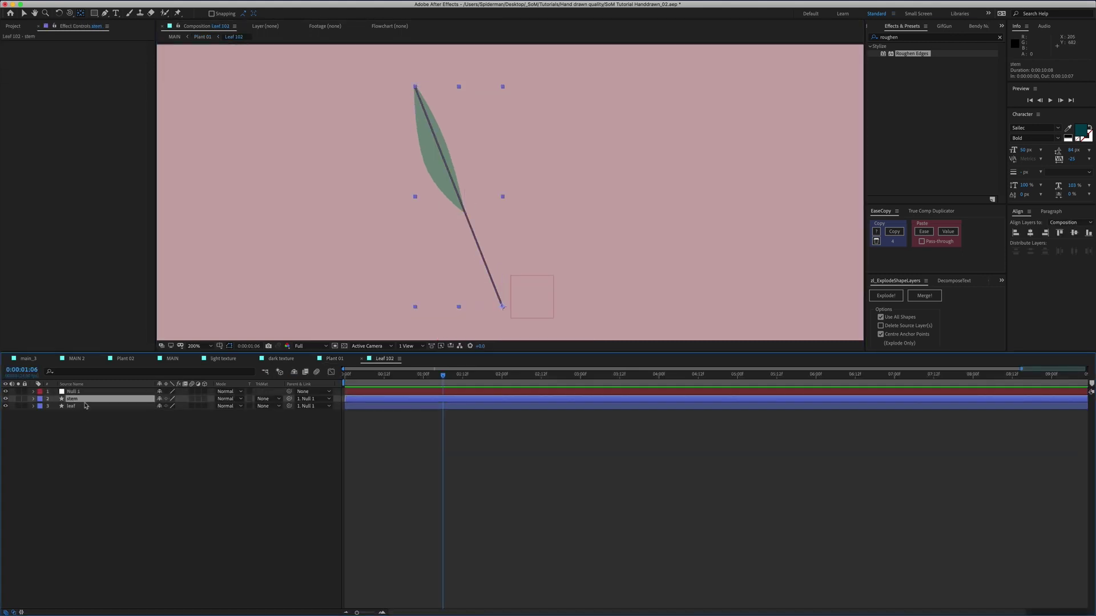
pyautogui.click(86, 407)
pyautogui.click(137, 485)
pyautogui.click(84, 407)
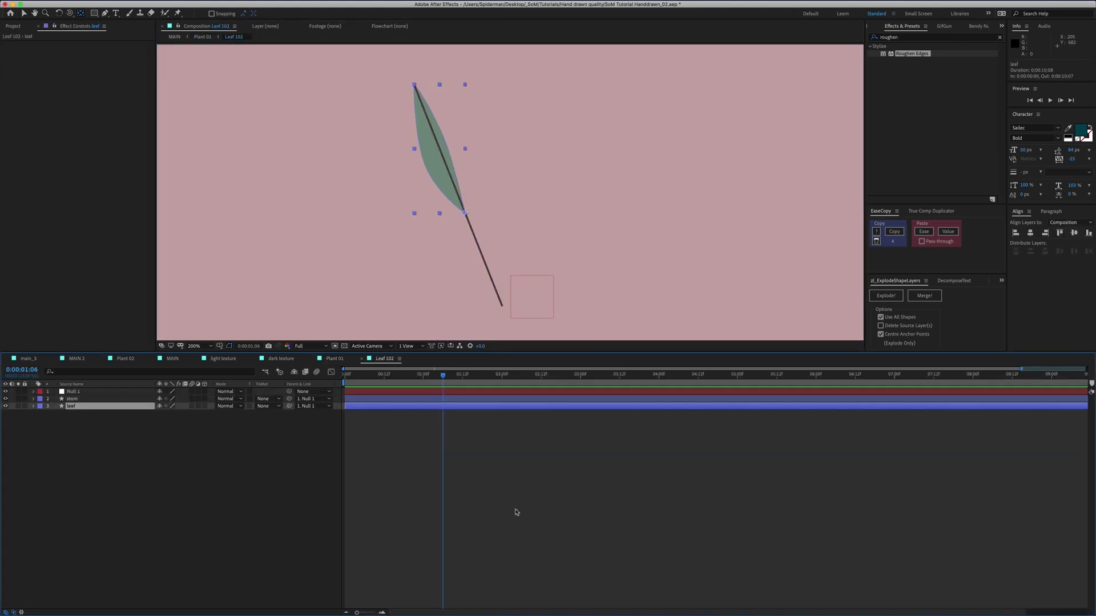
pyautogui.press('super+alt+shift+e')
pyautogui.click(514, 465)
pyautogui.scroll(2, 453, 237)
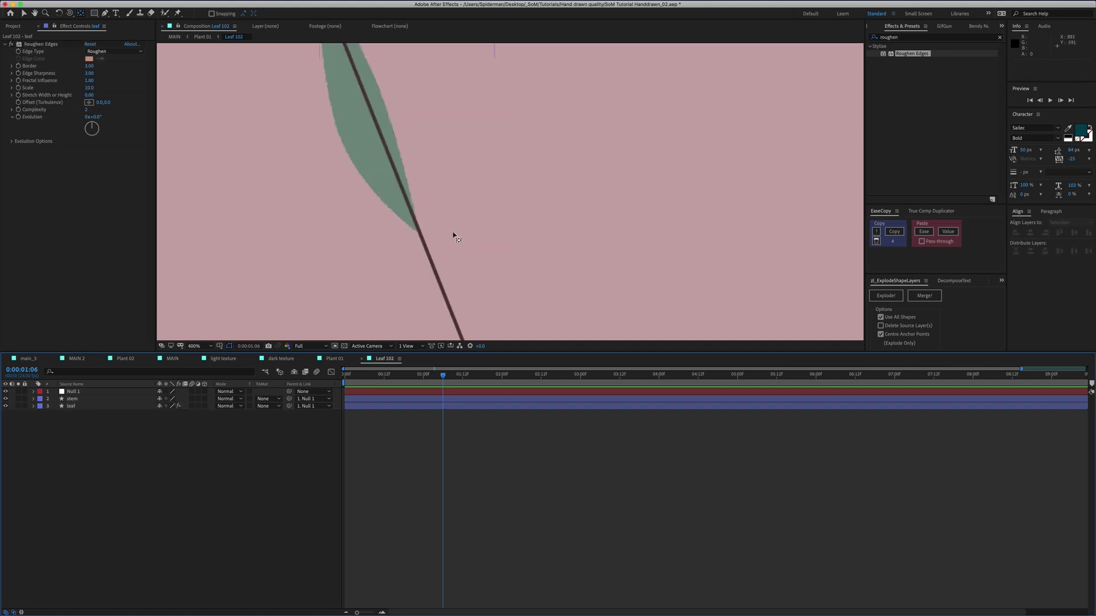
pyautogui.scroll(-2, 452, 237)
pyautogui.moveTo(459, 230); pyautogui.dragTo(485, 260)
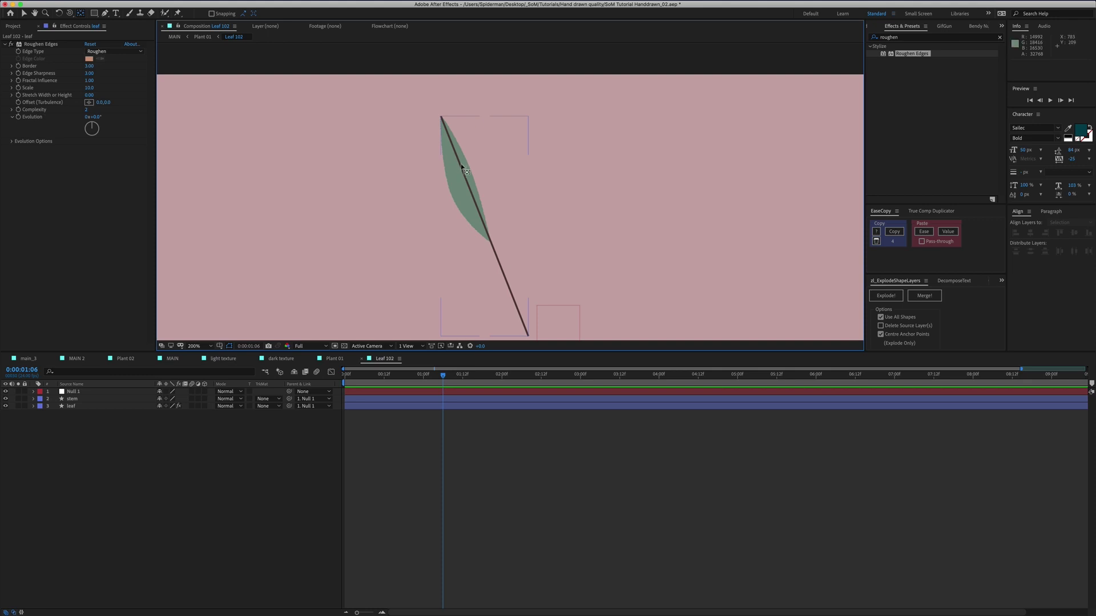
pyautogui.moveTo(474, 194); pyautogui.dragTo(456, 159)
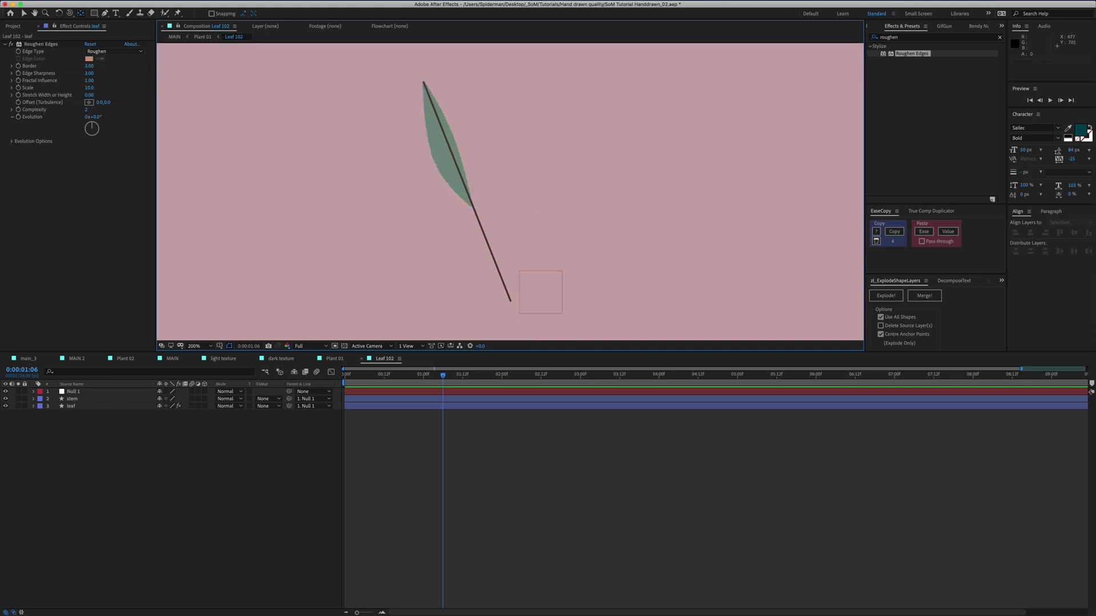
# Paste the copied Roughen Edges effect onto the stem layer in Leaf 102.
pyautogui.click(96, 401)
pyautogui.press('super+alt+shift+e')
pyautogui.click(509, 463)
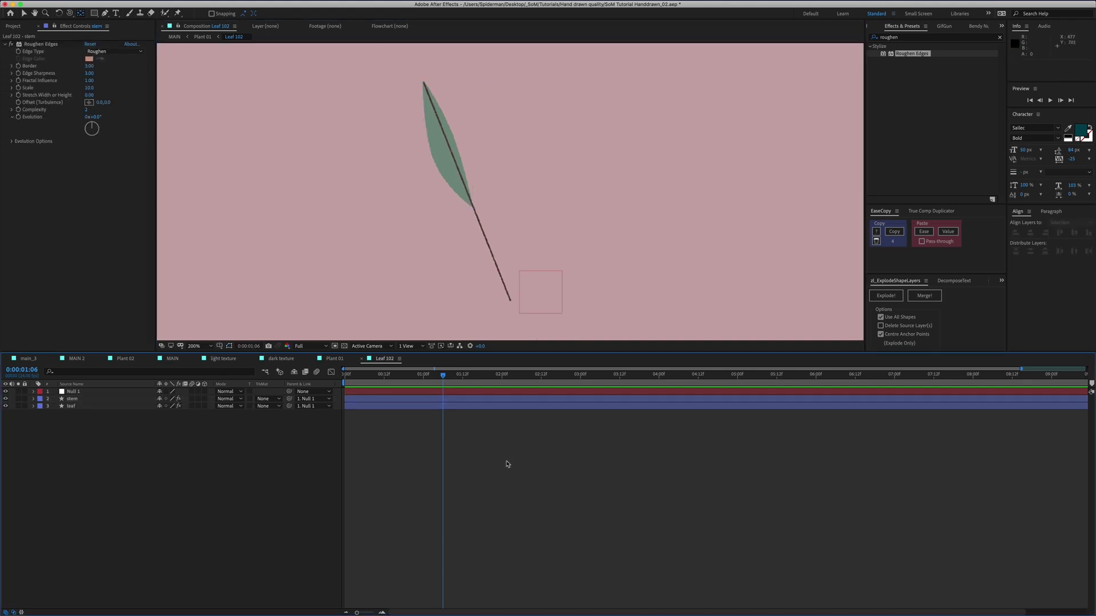
pyautogui.scroll(-1, 163, 69)
# Set the border of the Roughen Edges effect on Leaf 102's stem to 2 and inspect the stem.
pyautogui.click(82, 400)
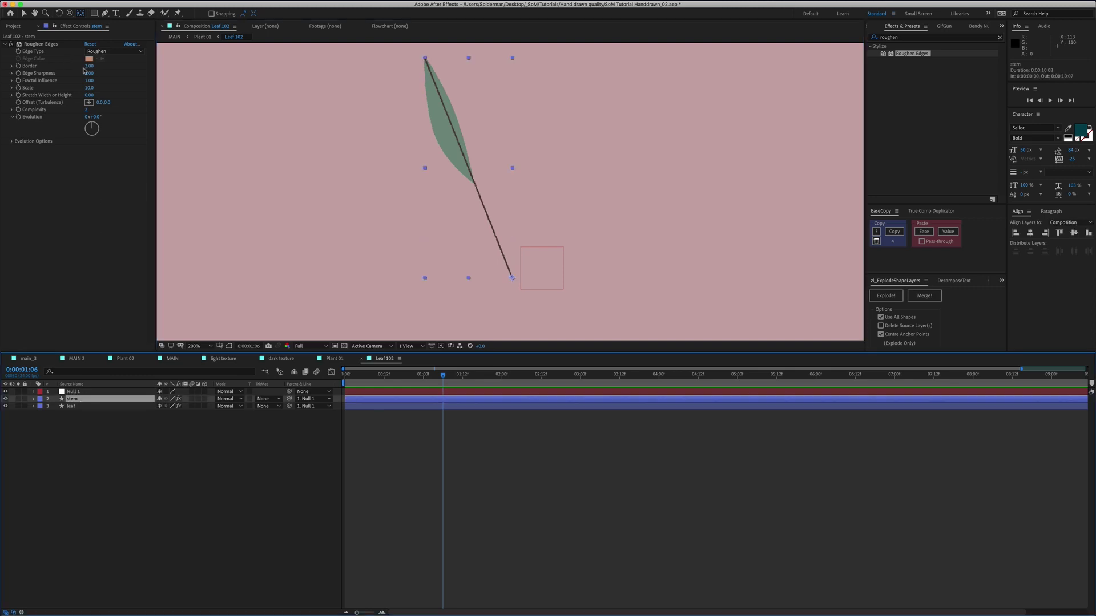
pyautogui.click(90, 66)
pyautogui.write('2')
pyautogui.press('Return')
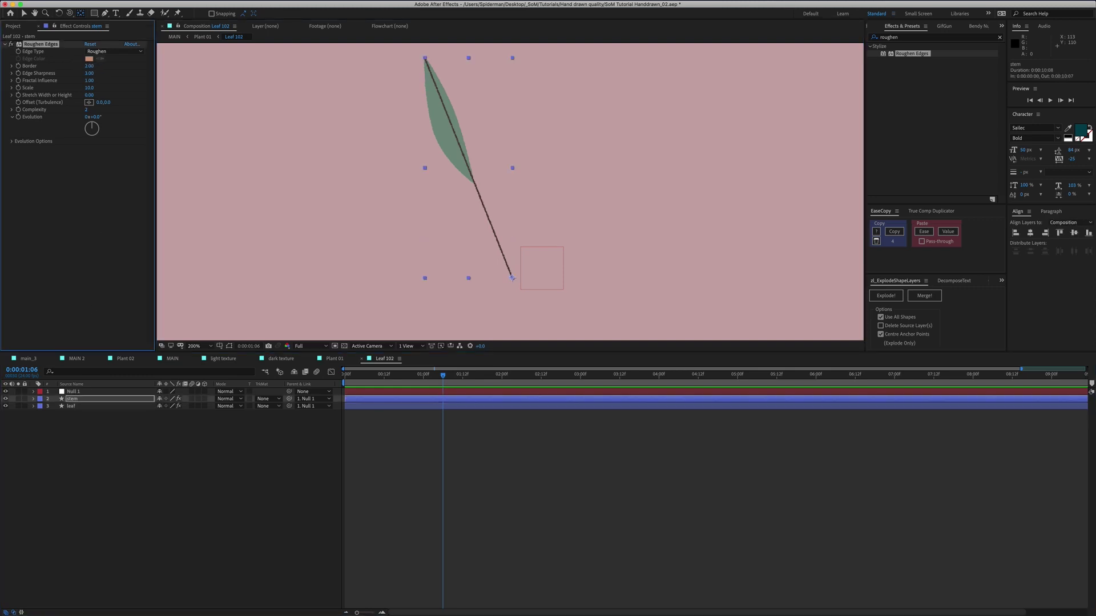
pyautogui.click(578, 479)
pyautogui.scroll(1, 469, 194)
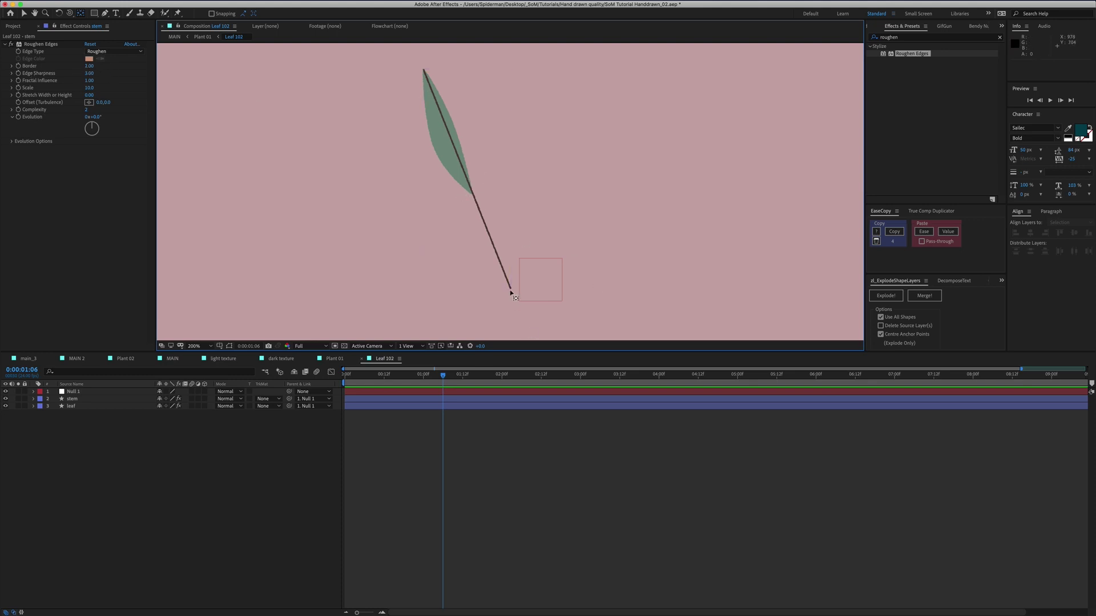
pyautogui.moveTo(480, 134); pyautogui.dragTo(453, 139)
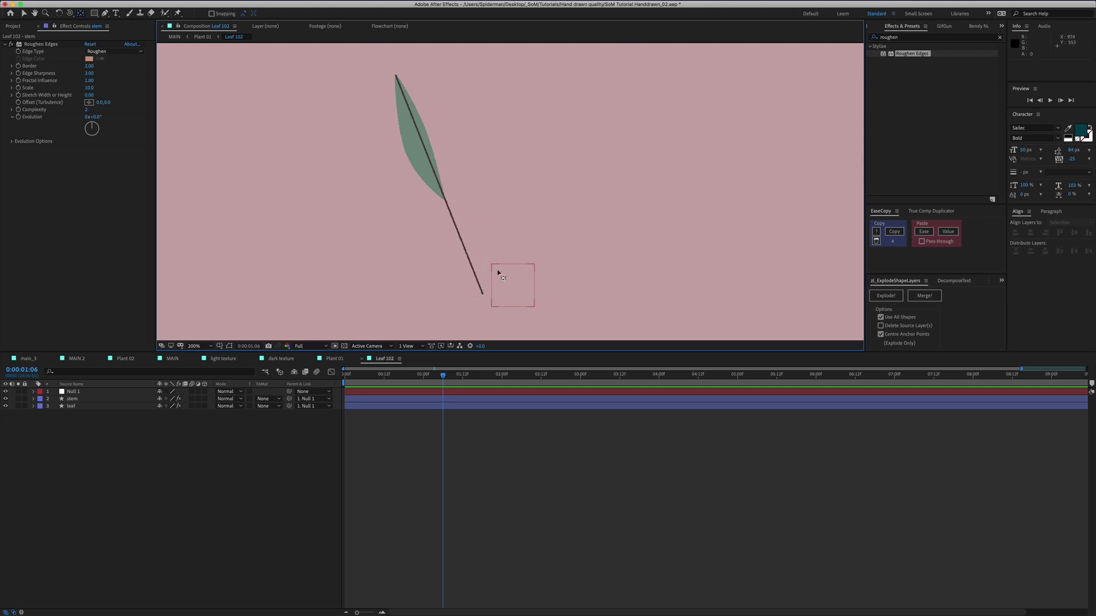
# Open the Leaf 202 precomposition from Plant 01 and paste the copied Roughen Edges effect onto its leaf layer.
pyautogui.click(202, 37)
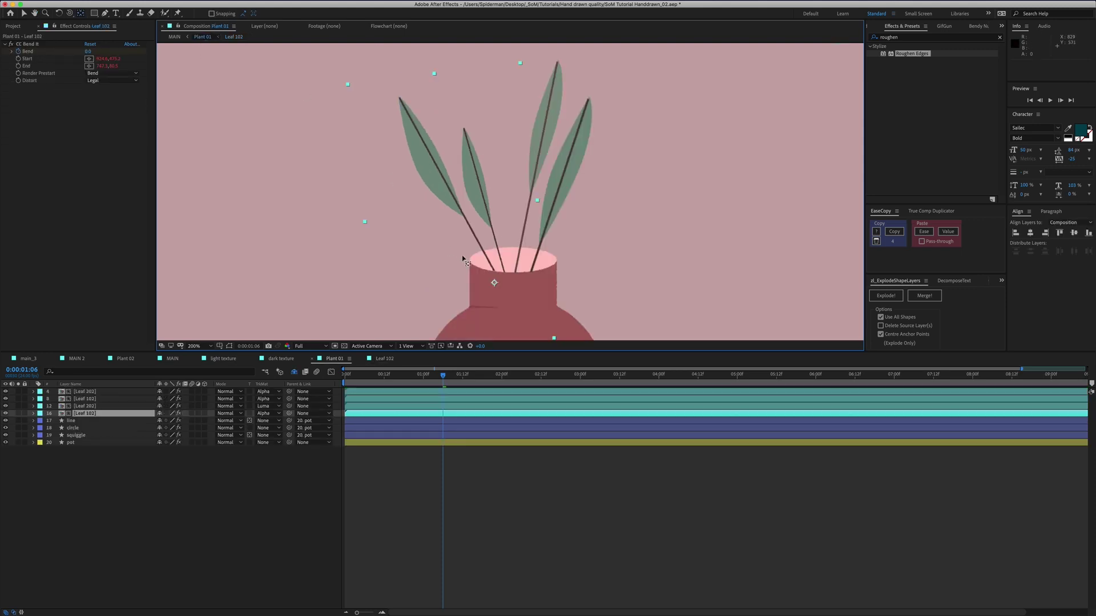
pyautogui.click(109, 405)
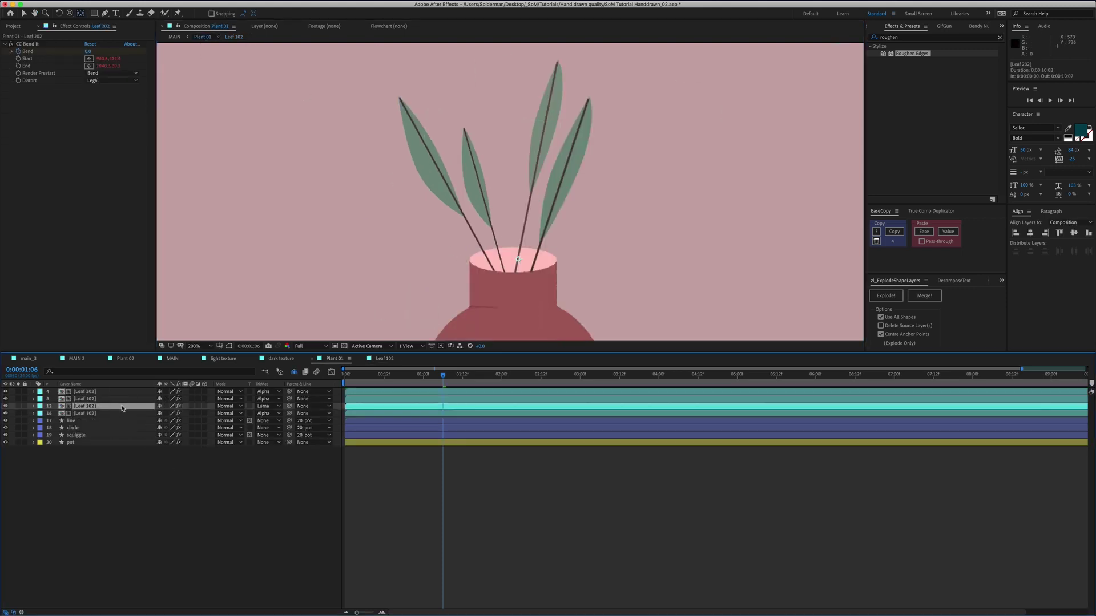
pyautogui.doubleClick(89, 408)
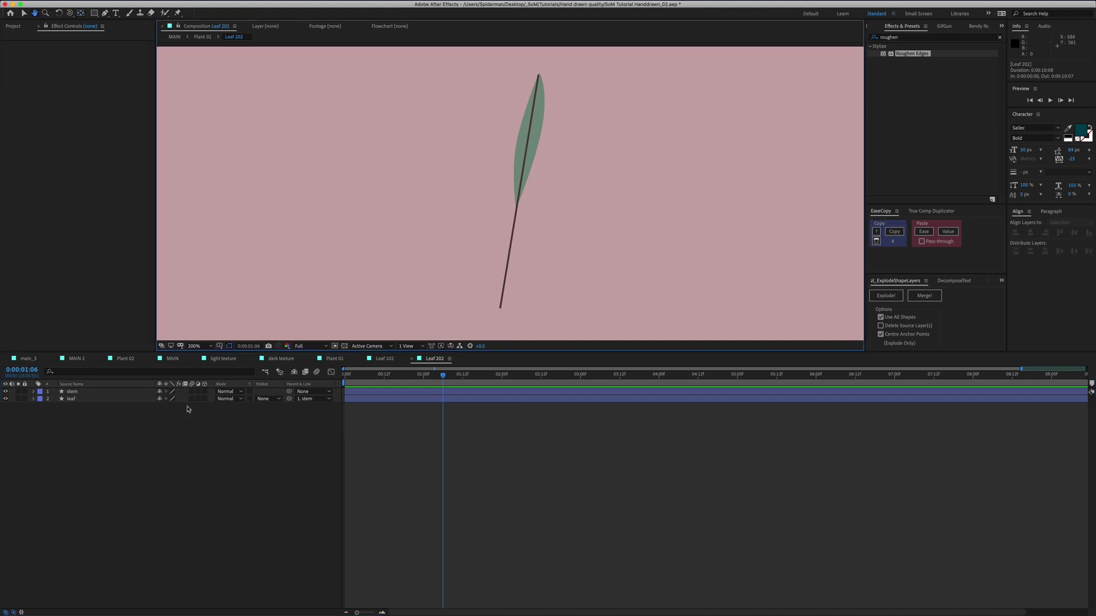
pyautogui.click(73, 392)
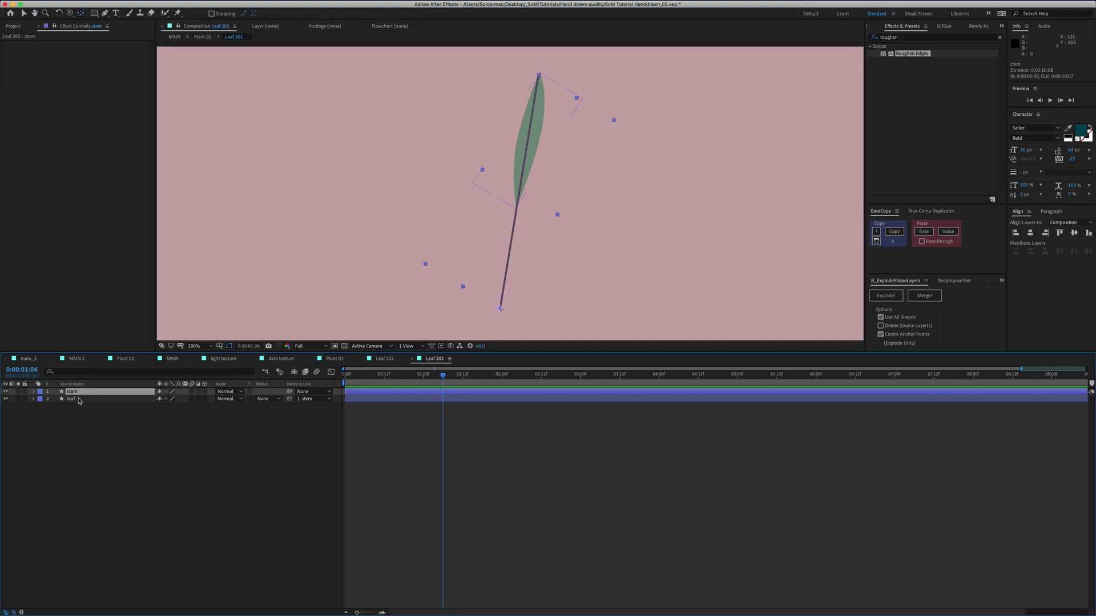
pyautogui.click(79, 399)
pyautogui.press('super+alt+shift+e')
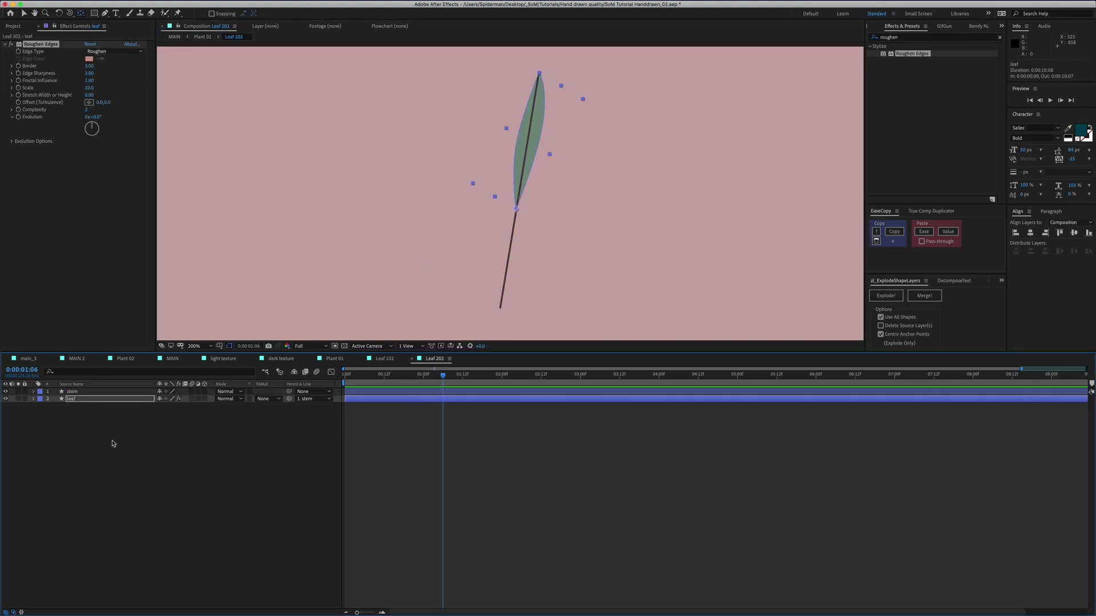
pyautogui.click(112, 443)
# Paste the copied Roughen Edges effect onto Leaf 202's stem layer and set its border to 2.
pyautogui.click(73, 393)
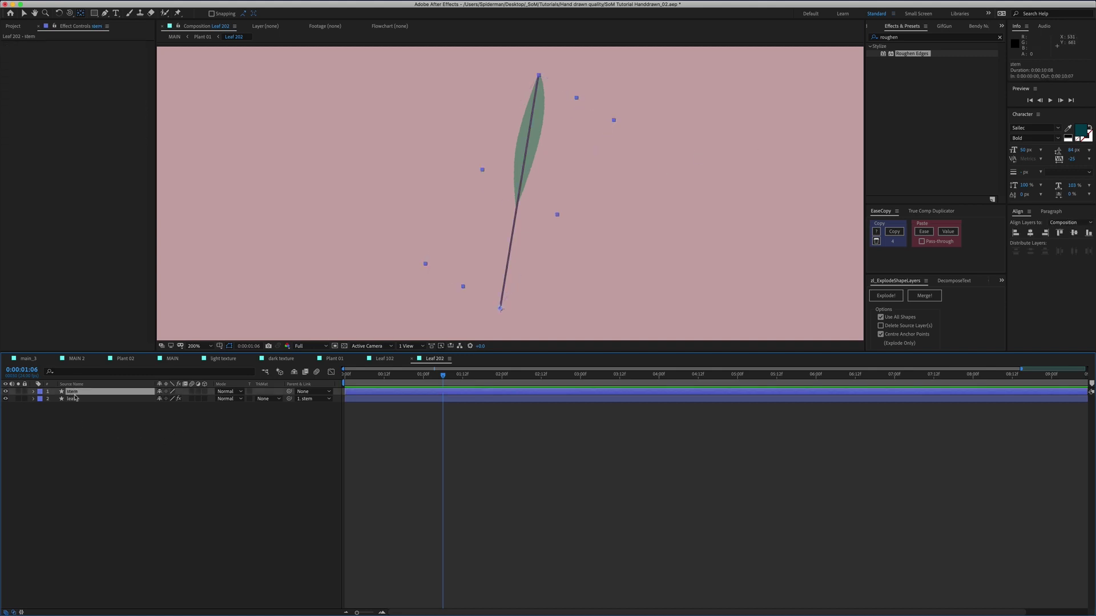
pyautogui.press('super+alt+shift+e')
pyautogui.press('super+shift+a')
pyautogui.click(96, 393)
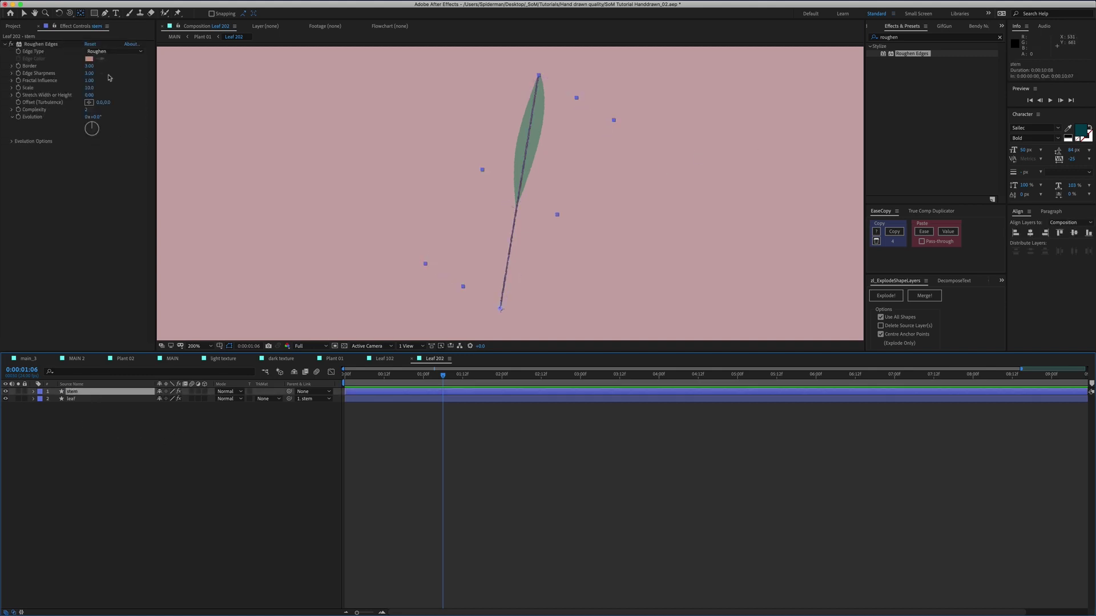
pyautogui.click(90, 66)
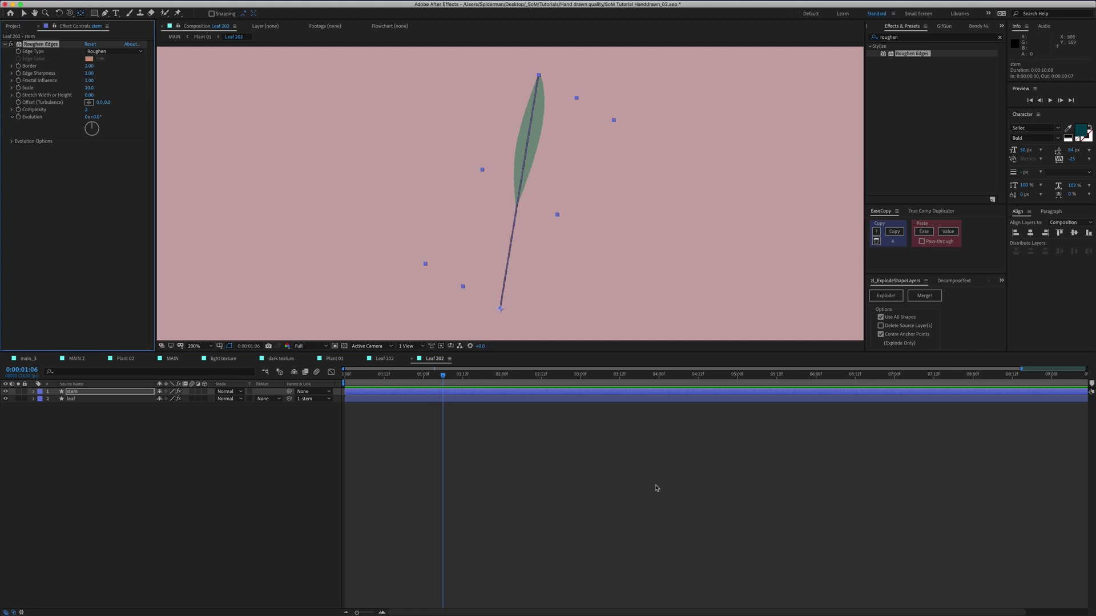
# Return to the Plant 01 composition and preview the animation with the whole plant in view.
pyautogui.click(203, 37)
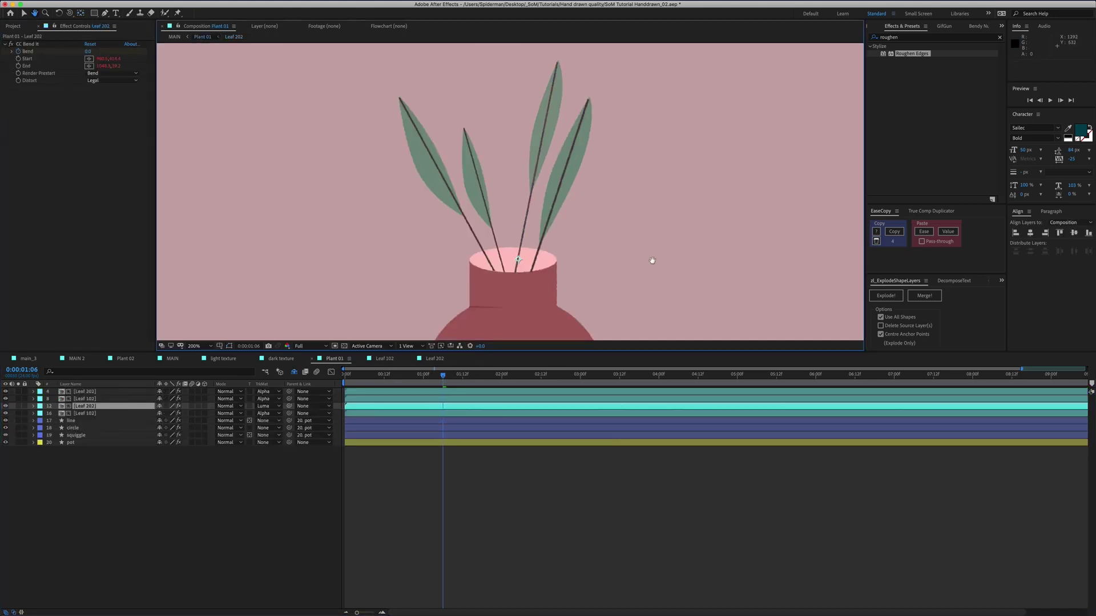
pyautogui.scroll(-2, 651, 259)
pyautogui.moveTo(548, 238); pyautogui.dragTo(562, 257)
pyautogui.press('space')
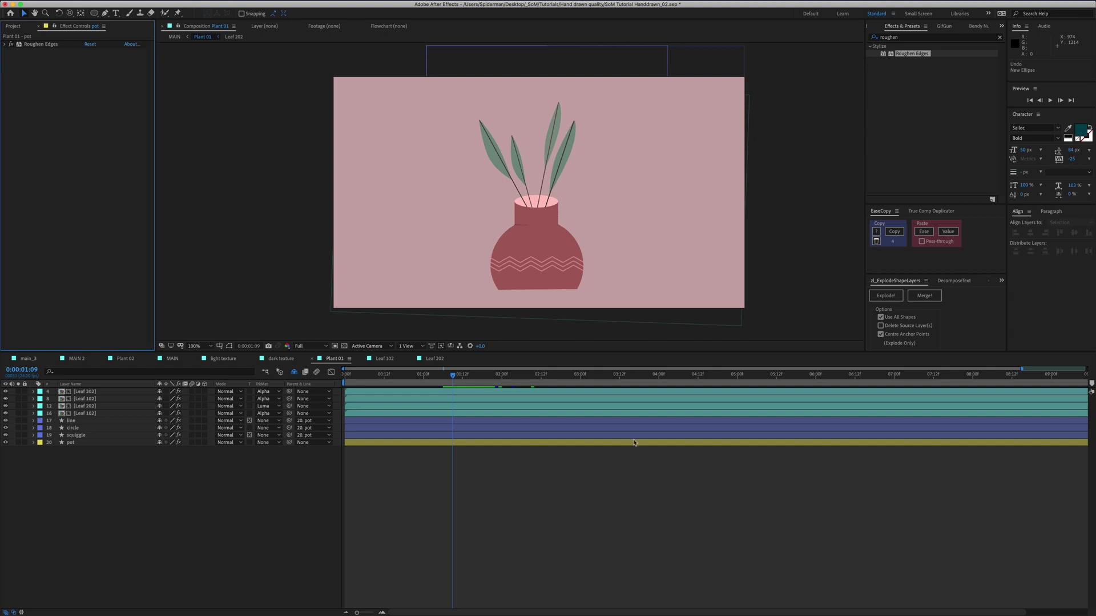
# Draw a perfect circle as a new shape layer over the pot's lower-left part and centre its anchor point.
pyautogui.click(95, 14)
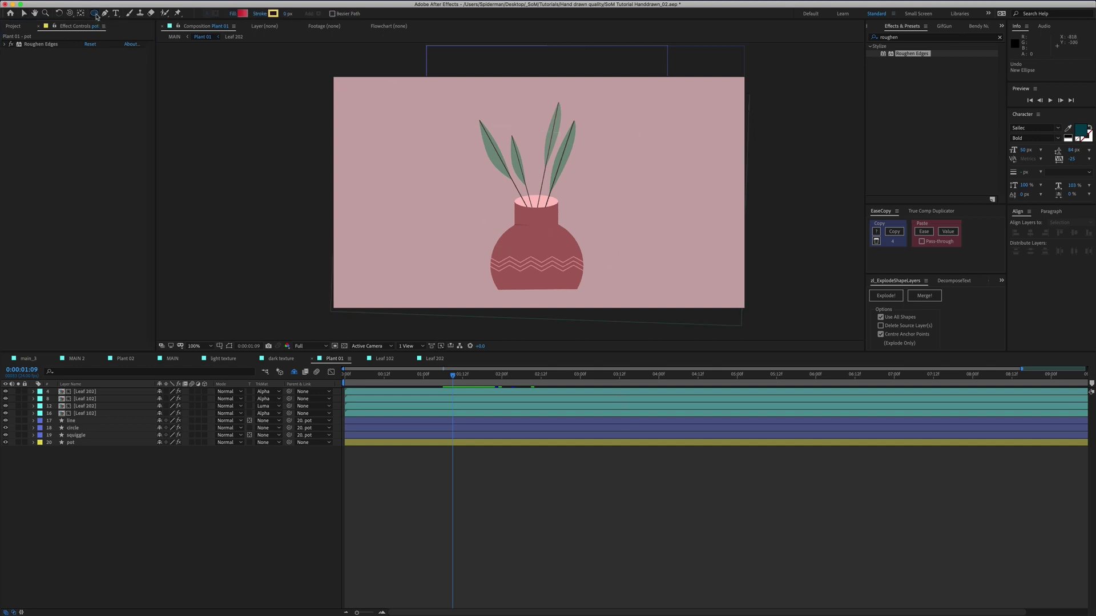
pyautogui.moveTo(474, 228); pyautogui.dragTo(538, 296)
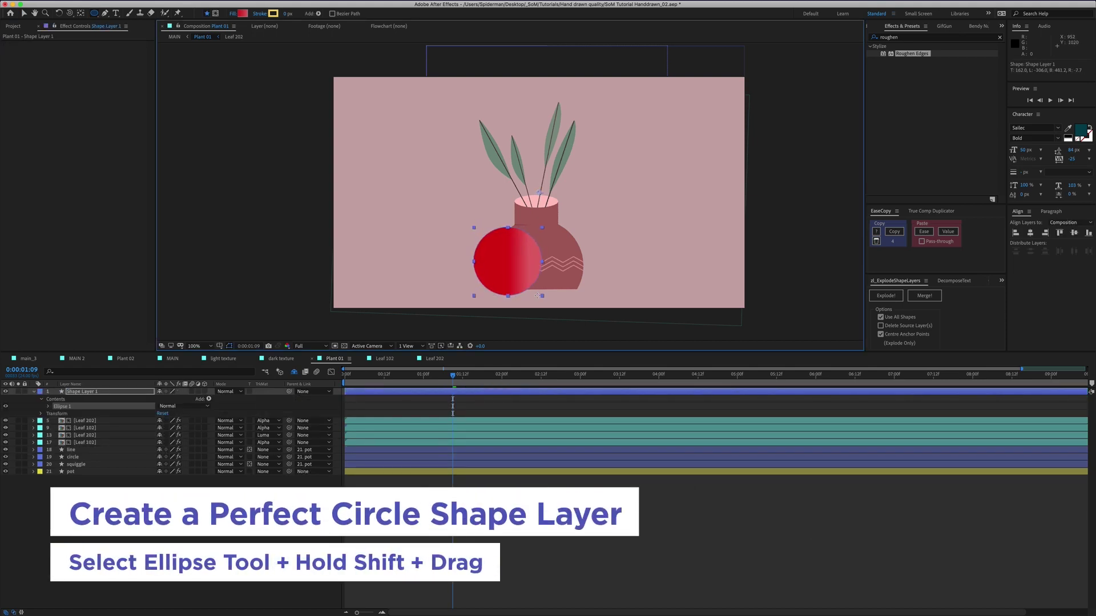
pyautogui.press('v')
pyautogui.press('super+alt+Home')
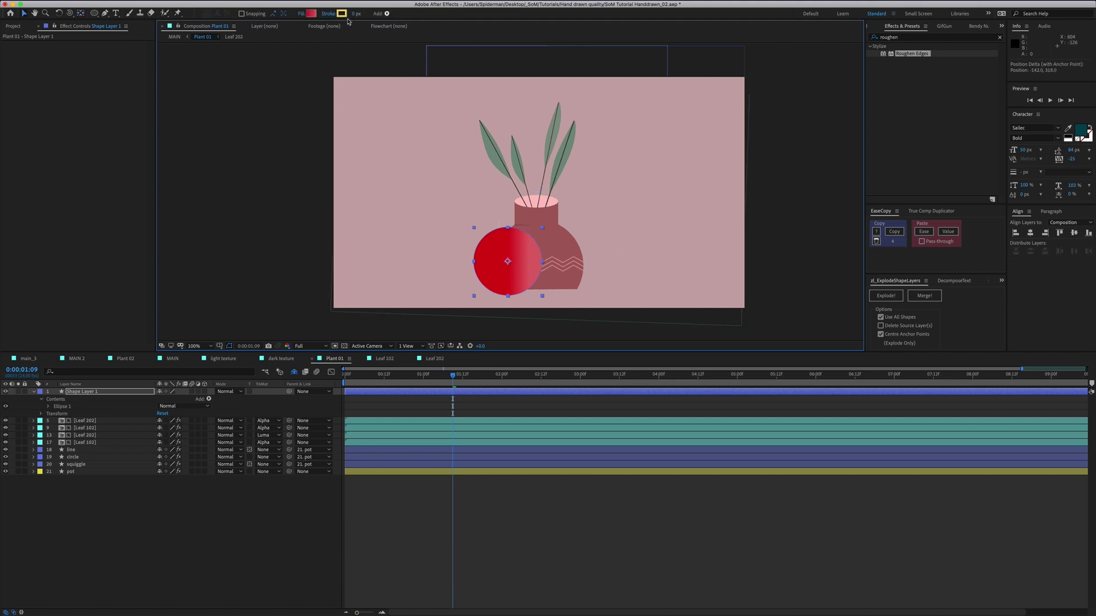
# Switch the circle's gradient fill to a solid dark red and reposition the circle over the pot's lower-left part.
pyautogui.keyDown('alt'); pyautogui.click(312, 14); pyautogui.keyUp('alt')
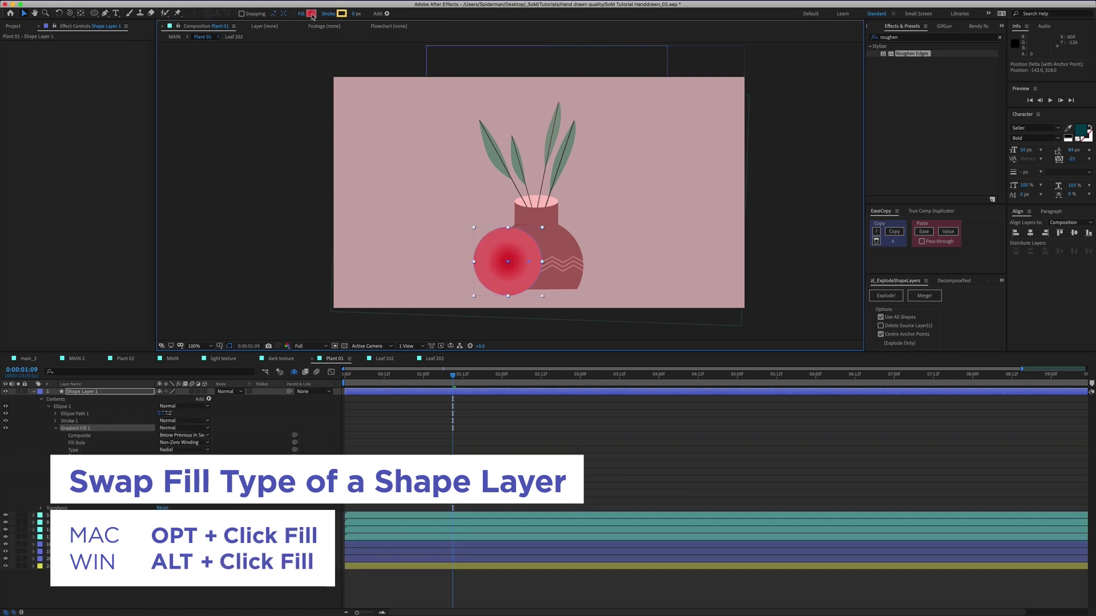
pyautogui.keyDown('alt'); pyautogui.click(312, 14); pyautogui.keyUp('alt')
pyautogui.keyDown('alt'); pyautogui.click(311, 13); pyautogui.keyUp('alt')
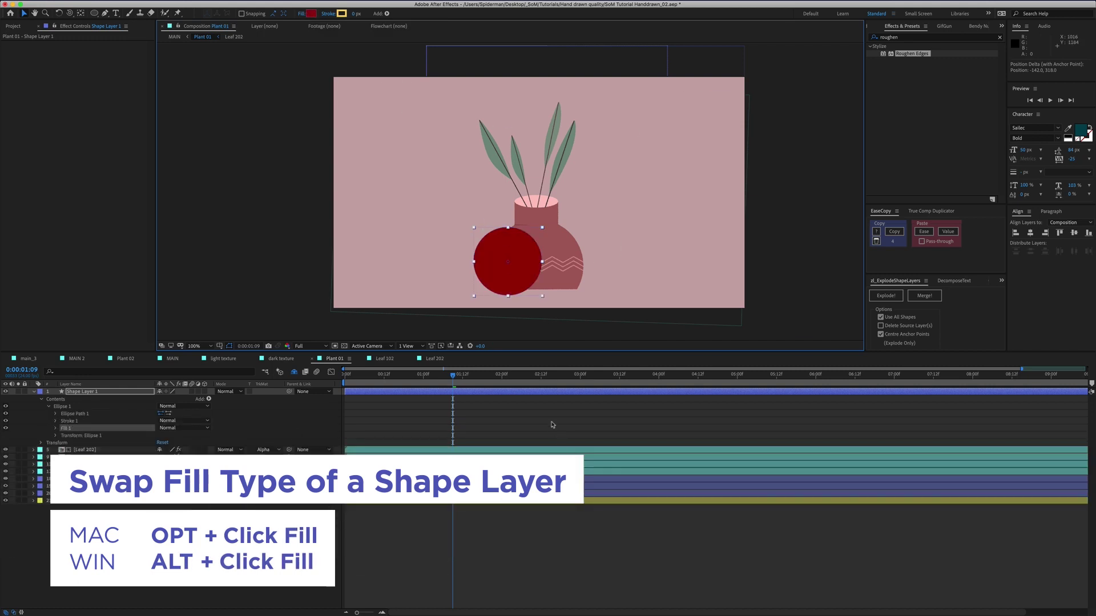
pyautogui.moveTo(509, 285); pyautogui.dragTo(633, 282)
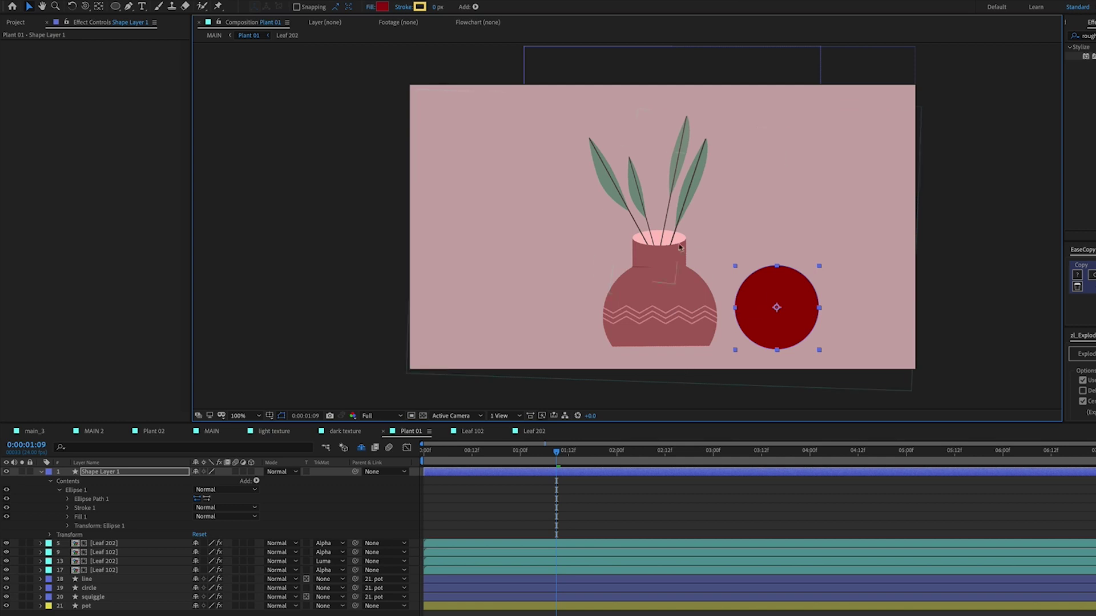
pyautogui.moveTo(794, 308); pyautogui.dragTo(655, 326)
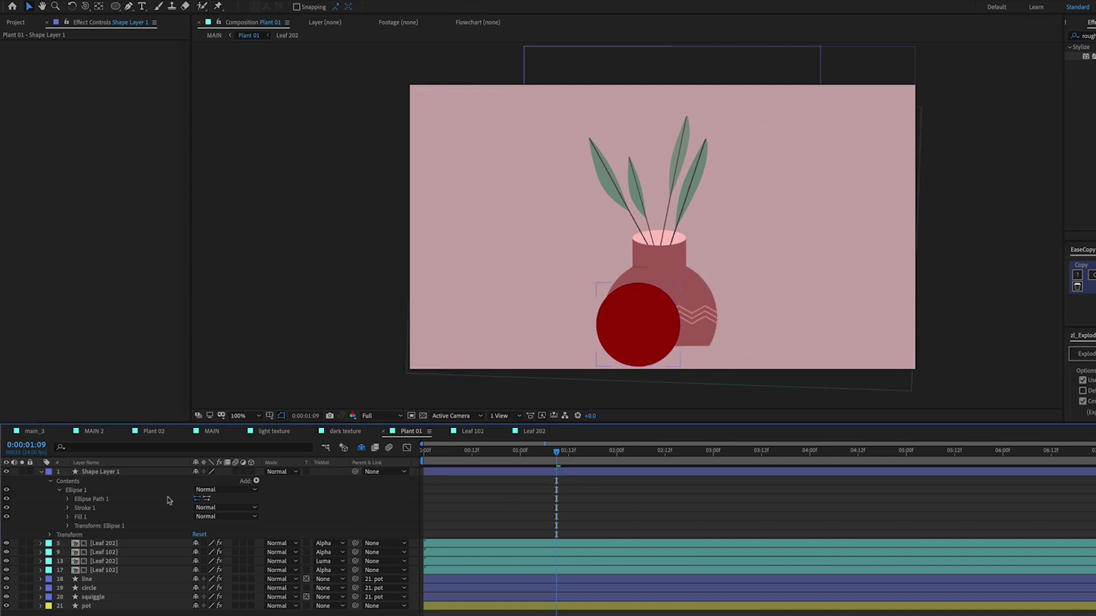
# Rename the circle's shape layer as shadow and place it between the circle and squiggle layers.
pyautogui.press('Return')
pyautogui.write('shado')
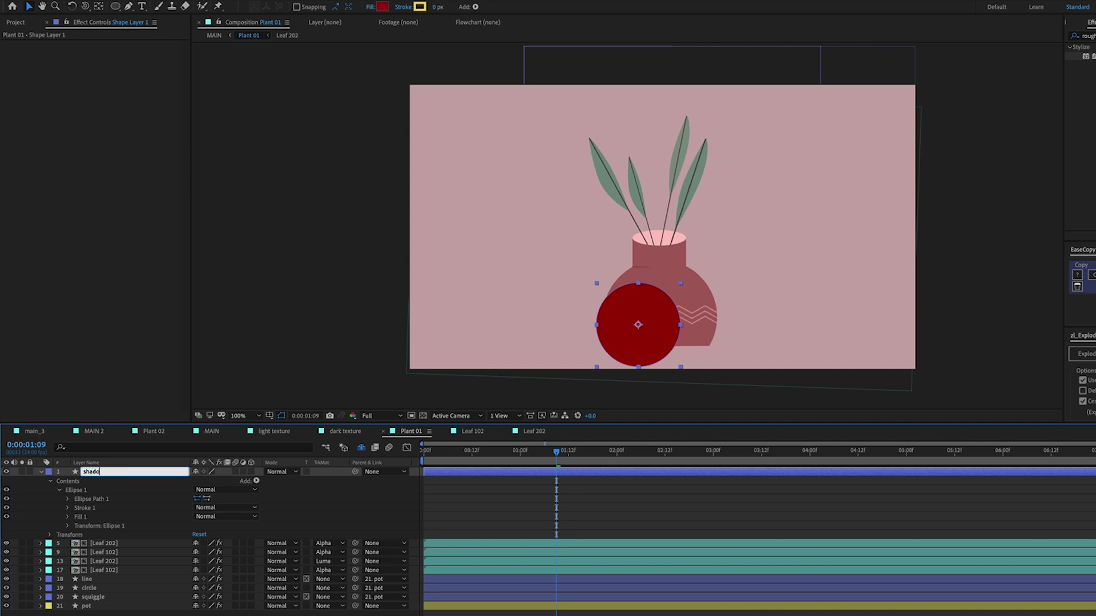
pyautogui.write('w')
pyautogui.press('Return')
pyautogui.click(41, 472)
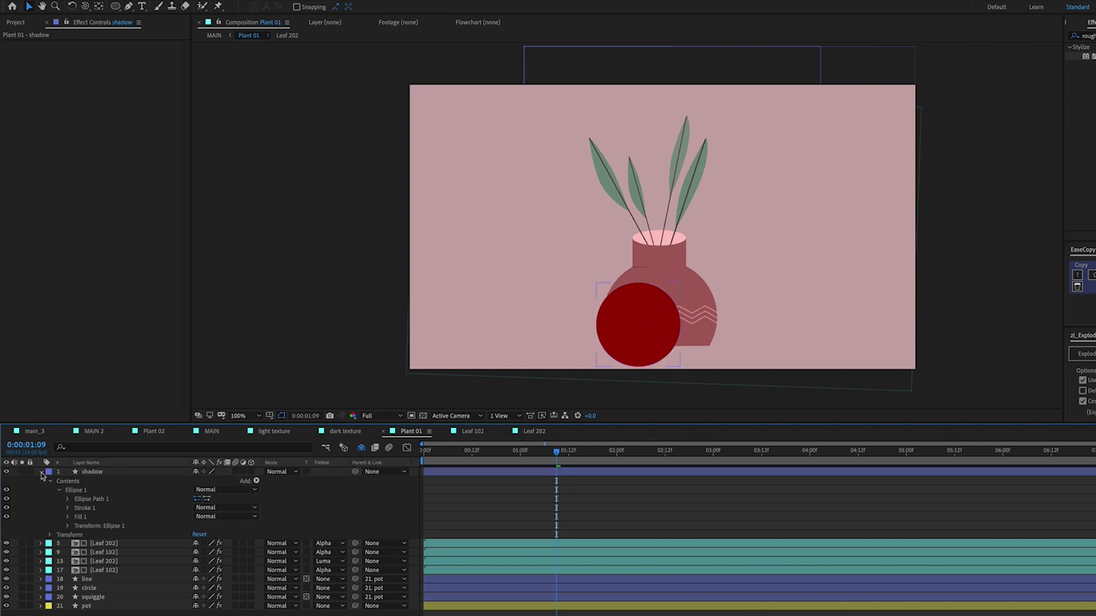
pyautogui.moveTo(96, 473)
pyautogui.mouseDown()
pyautogui.moveTo(98, 509)
pyautogui.moveTo(137, 529)
pyautogui.moveTo(187, 474)
pyautogui.moveTo(101, 548)
pyautogui.moveTo(106, 534)
pyautogui.mouseUp()
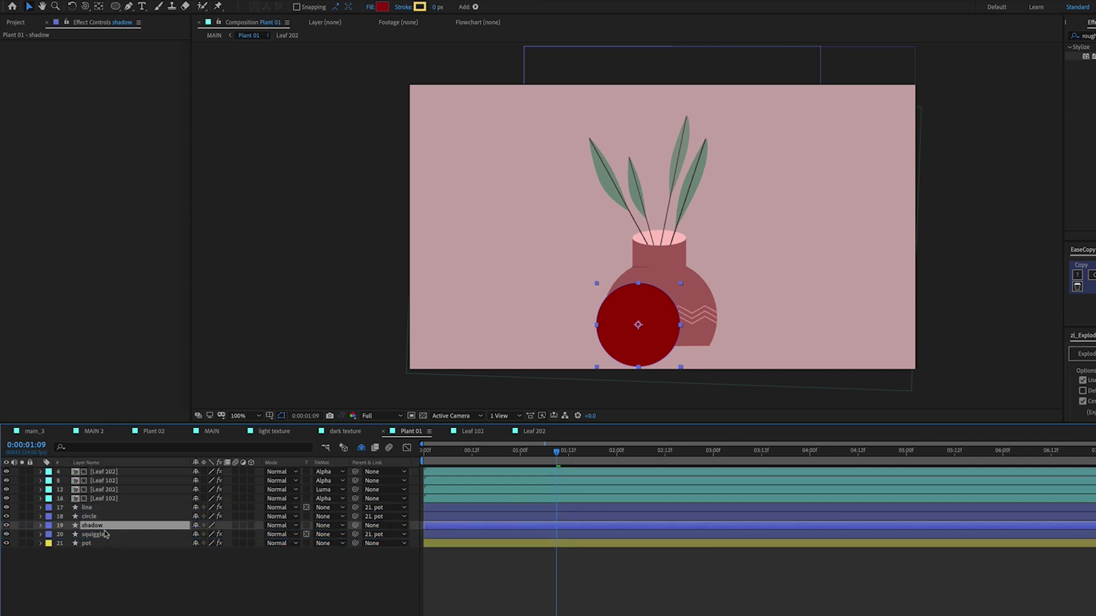
# Nudge the shadow circle slightly upward and preserve underlying transparency on its layer to confine it to the pot.
pyautogui.moveTo(665, 348); pyautogui.dragTo(664, 345)
pyautogui.click(155, 527)
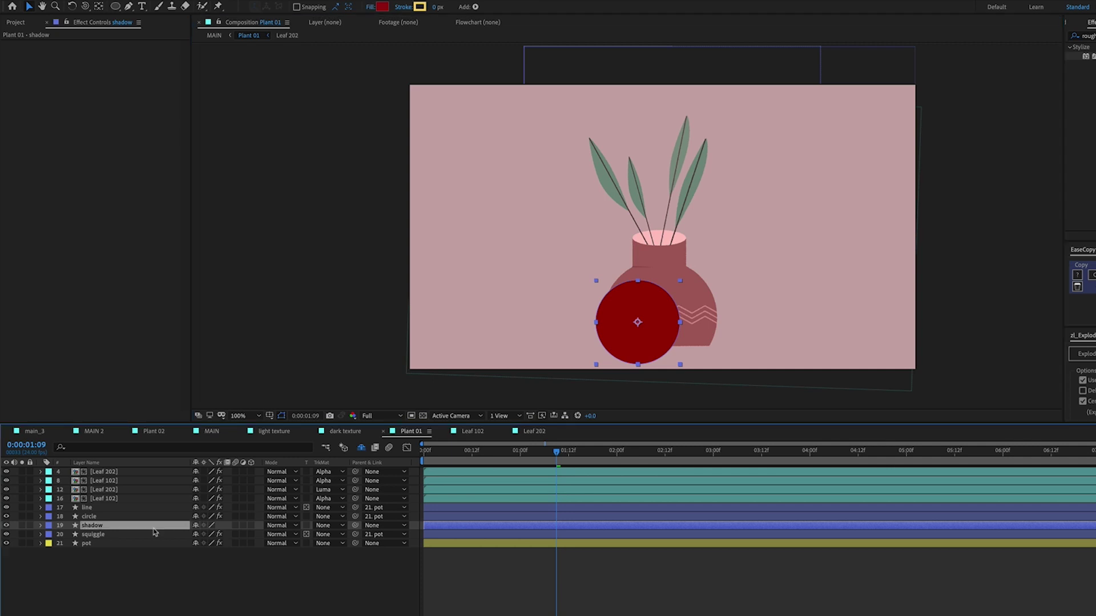
pyautogui.click(307, 526)
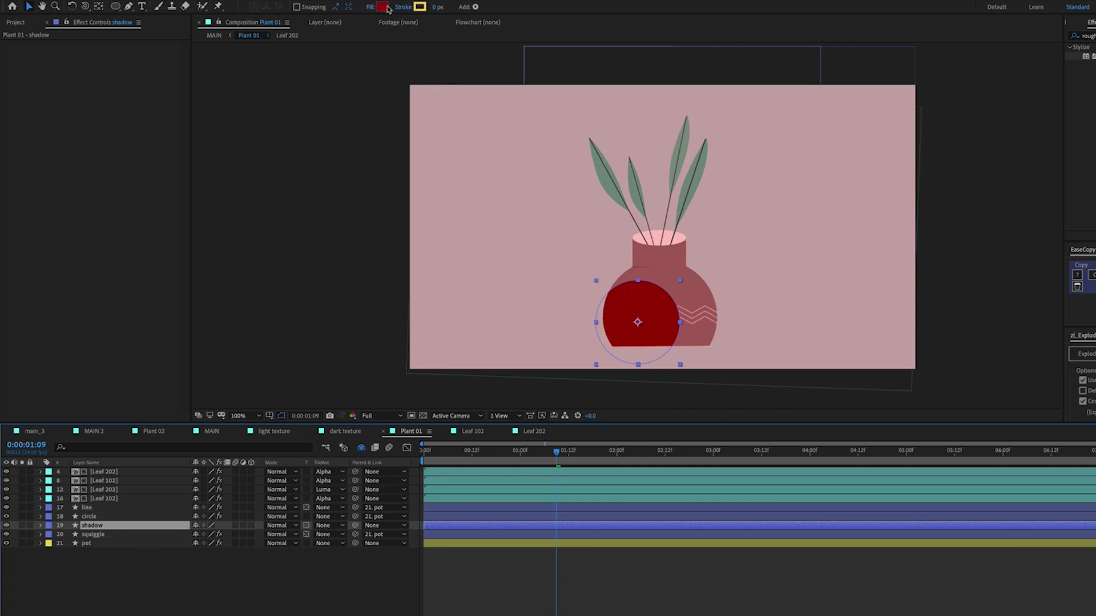
# Recolour the shadow circle by sampling the pot's colour and darkening it to 833B3A.
pyautogui.click(383, 7)
pyautogui.click(786, 428)
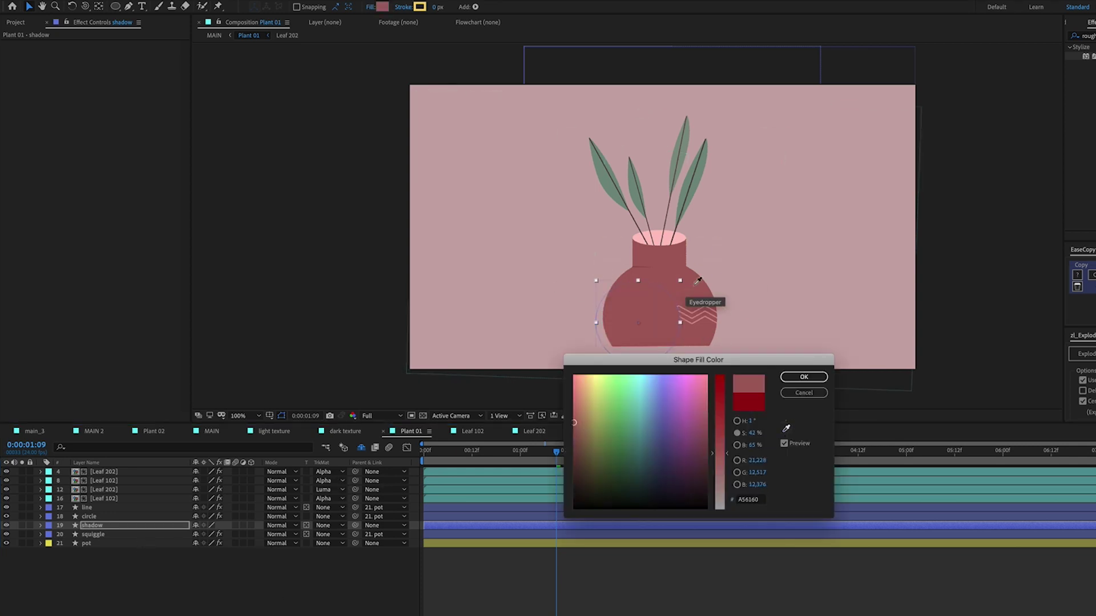
pyautogui.moveTo(725, 454); pyautogui.dragTo(724, 444)
pyautogui.click(736, 445)
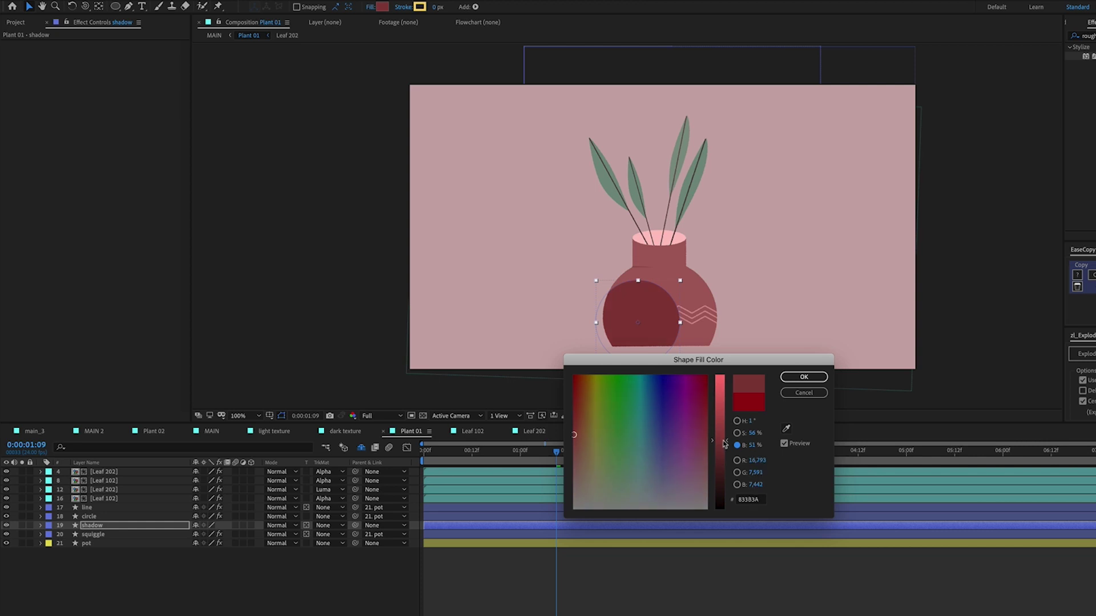
pyautogui.click(799, 380)
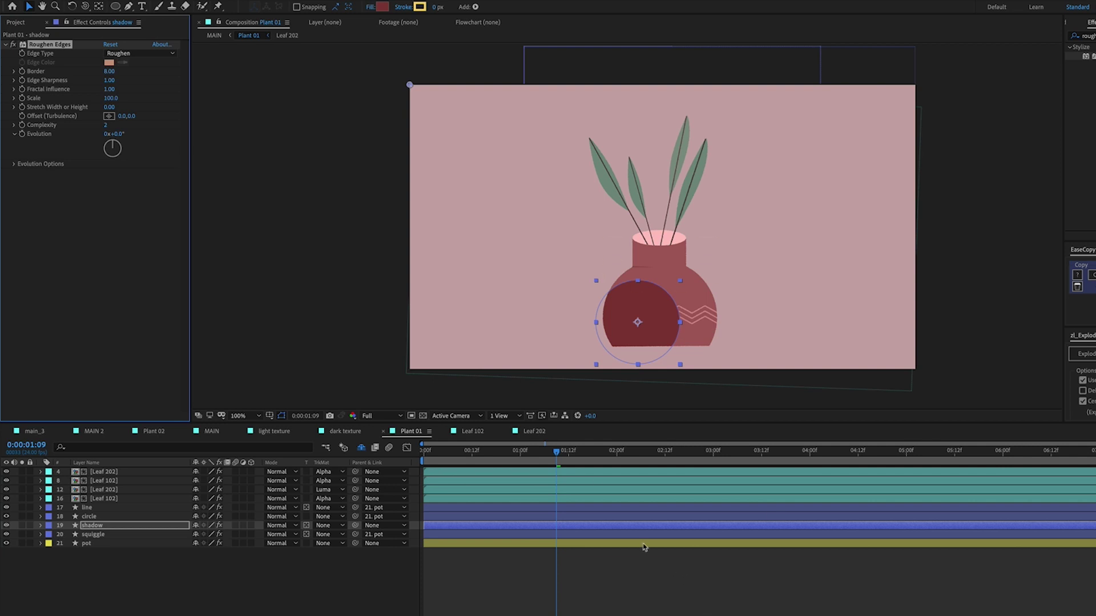
# Hide the shape path overlays and raise the shadow's Roughen Edges border to 400.
pyautogui.click(279, 419)
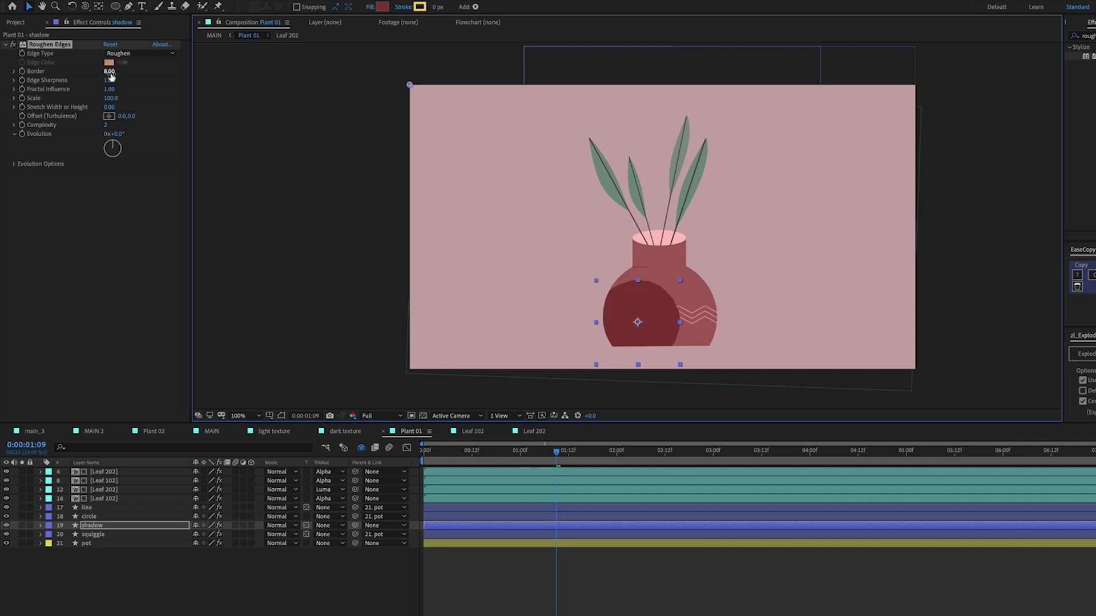
pyautogui.moveTo(111, 76); pyautogui.dragTo(618, 121)
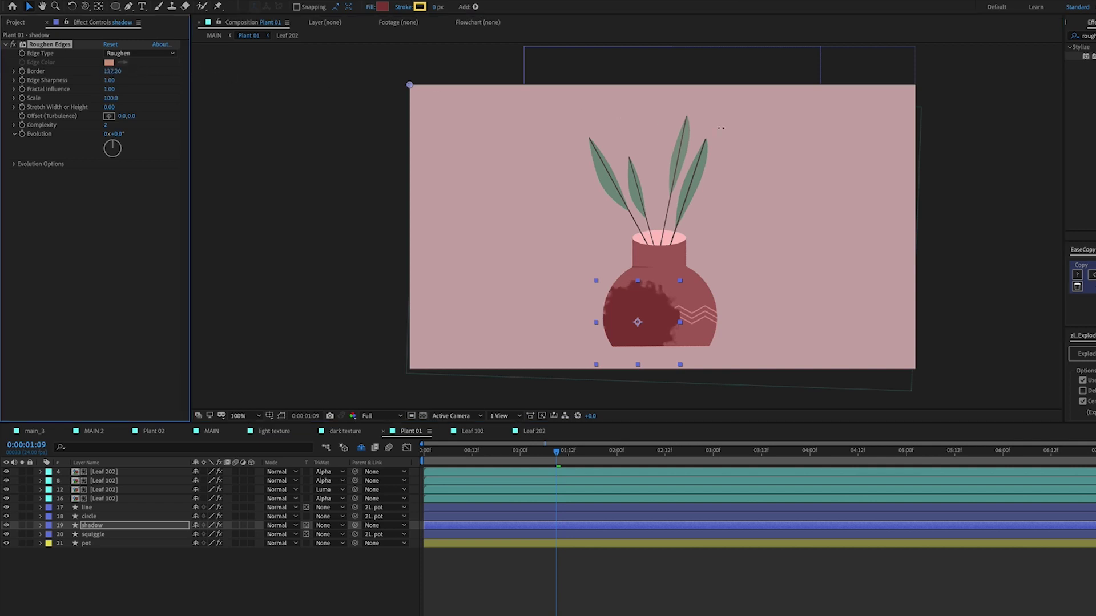
pyautogui.moveTo(721, 128); pyautogui.dragTo(1090, 140)
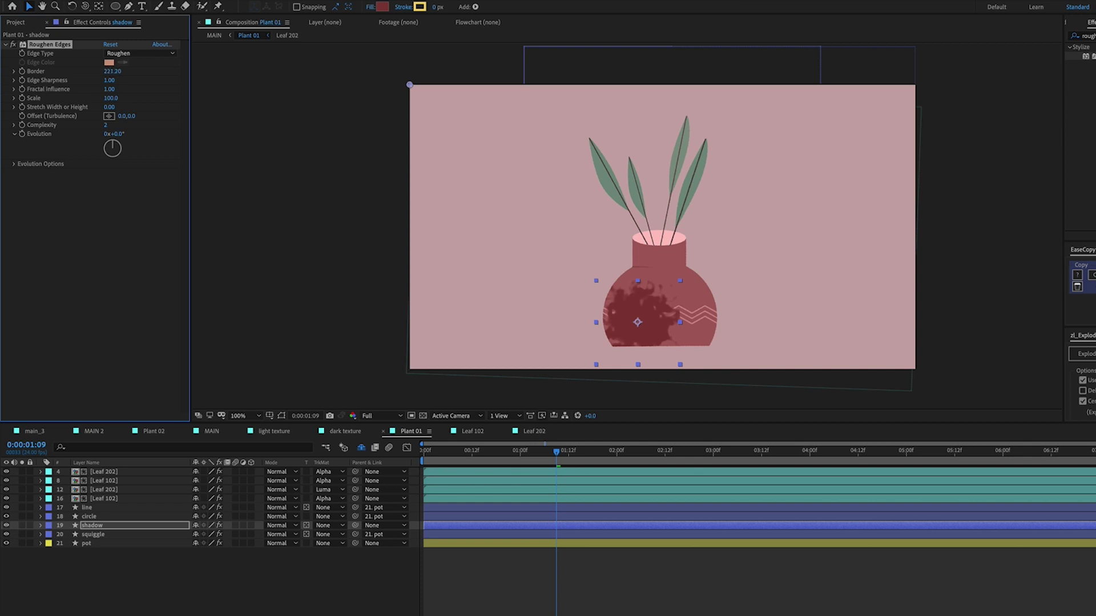
pyautogui.click(112, 73)
pyautogui.write('400')
pyautogui.press('Return')
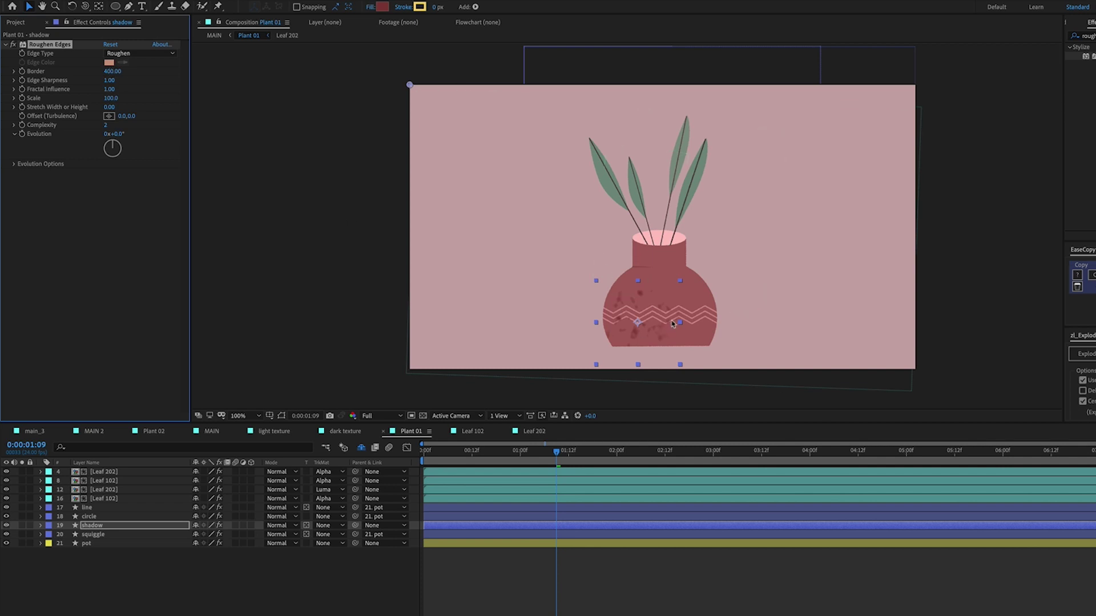
# Reduce the shadow's Roughen Edges scale to 20 and finally 10, and nudge the circle slightly.
pyautogui.click(108, 100)
pyautogui.write('20')
pyautogui.press('Return')
pyautogui.press('.')
pyautogui.moveTo(680, 406); pyautogui.dragTo(642, 321)
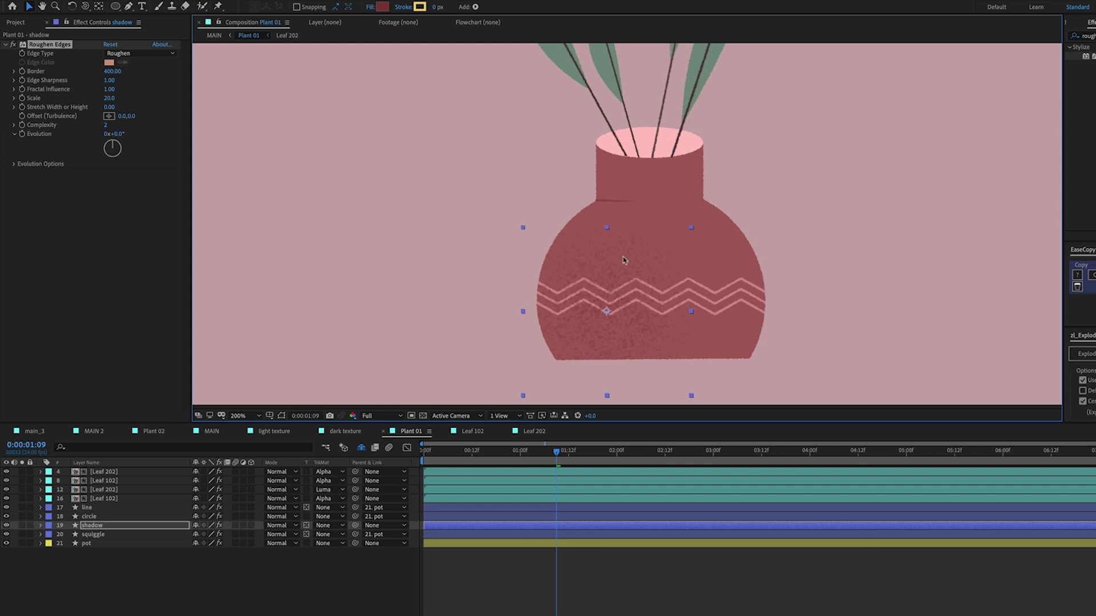
pyautogui.click(109, 99)
pyautogui.write('10')
pyautogui.press('Return')
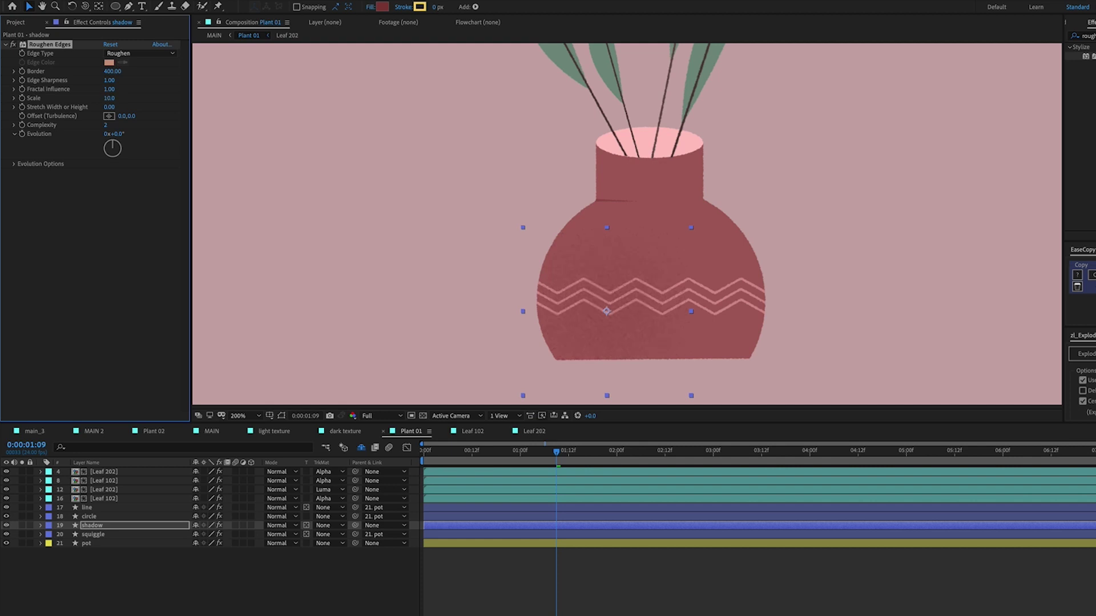
pyautogui.moveTo(662, 324); pyautogui.dragTo(659, 327)
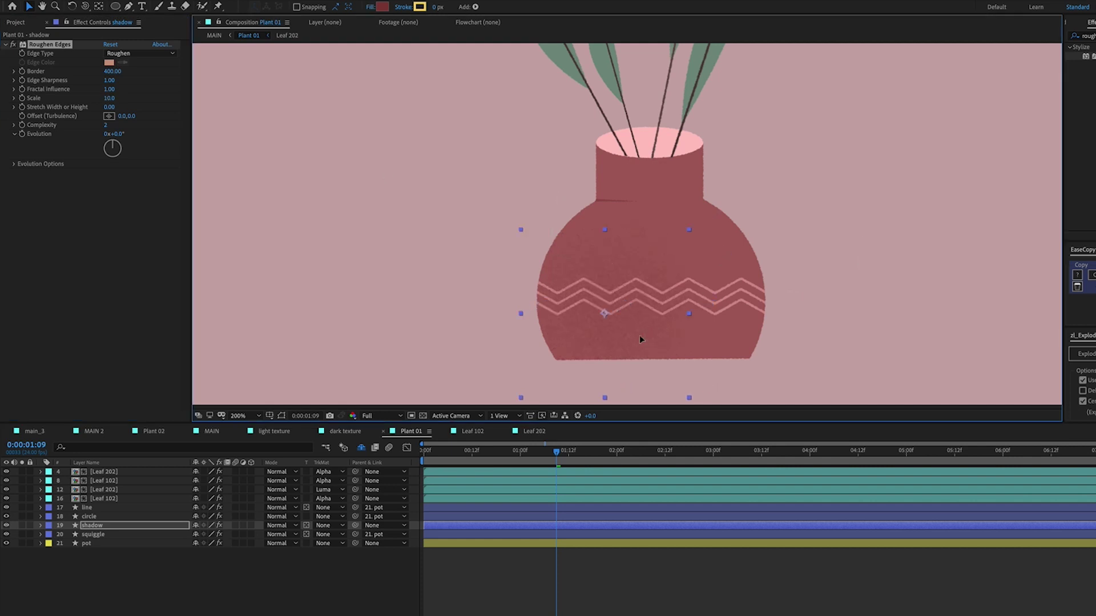
# Darken the shadow's fill to 713332 and set the layer's blending mode to Multiply.
pyautogui.click(382, 7)
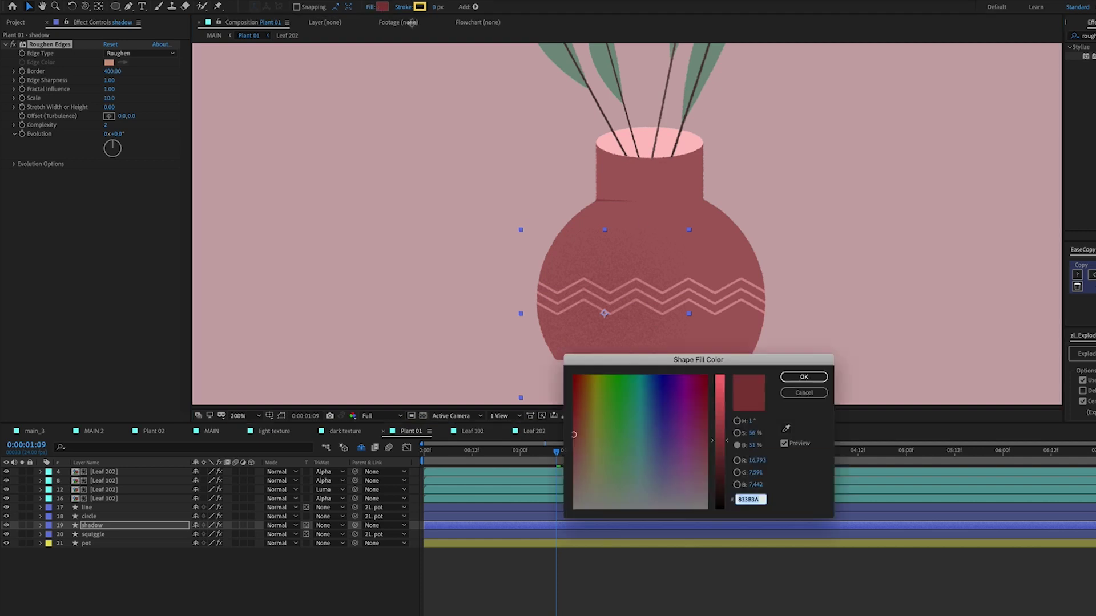
pyautogui.write('713332')
pyautogui.press('Tab')
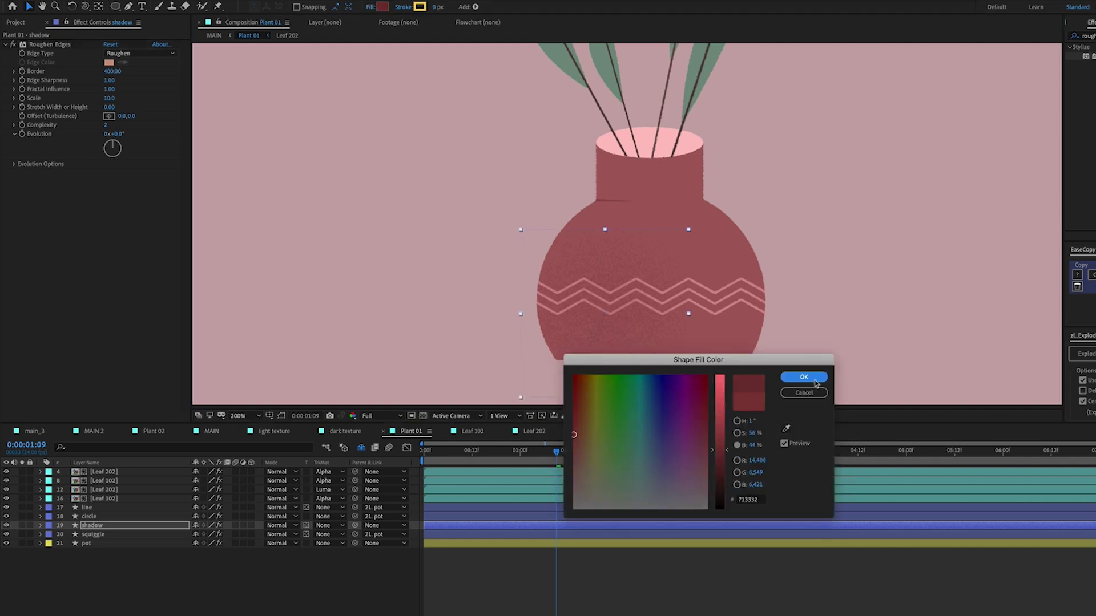
pyautogui.click(804, 378)
pyautogui.click(97, 526)
pyautogui.click(273, 526)
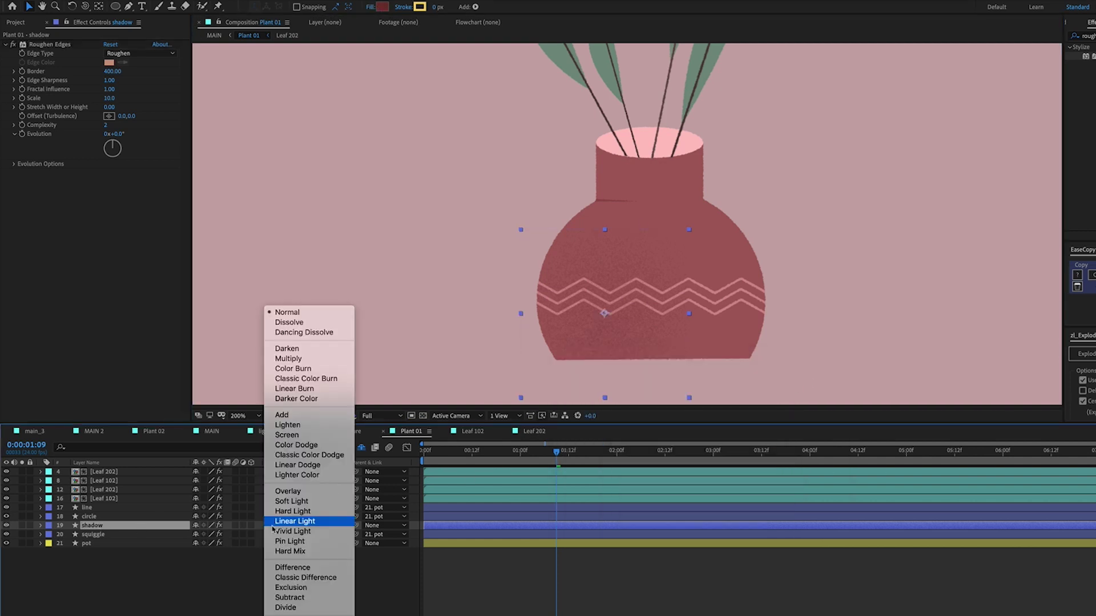
pyautogui.click(295, 358)
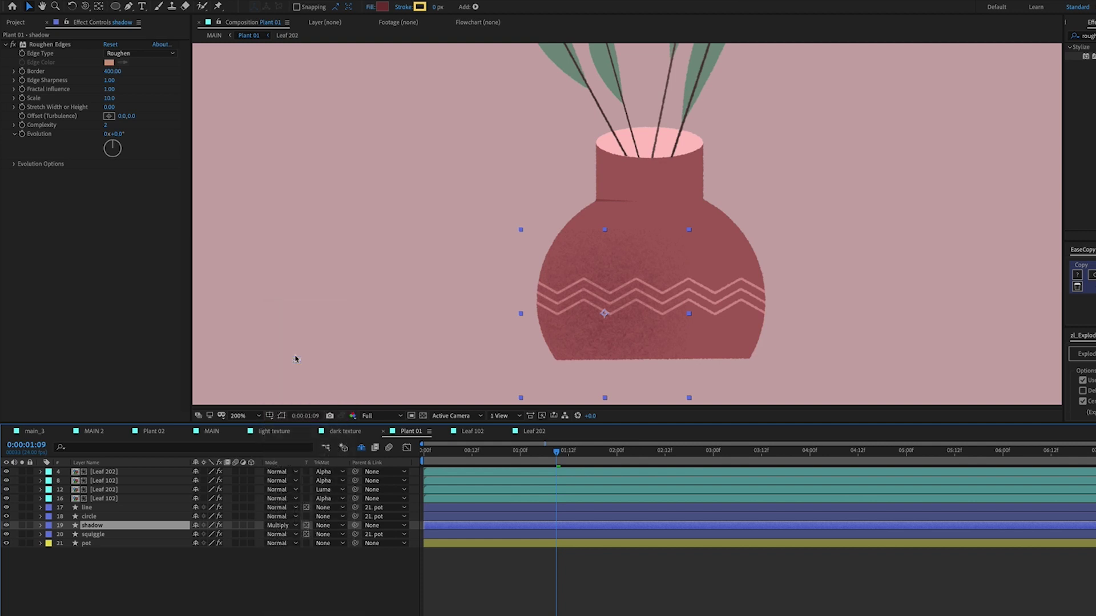
# Try Roughen Edges complexity values of 10 and 2 on the shadow layer.
pyautogui.click(106, 124)
pyautogui.write('10')
pyautogui.press('Return')
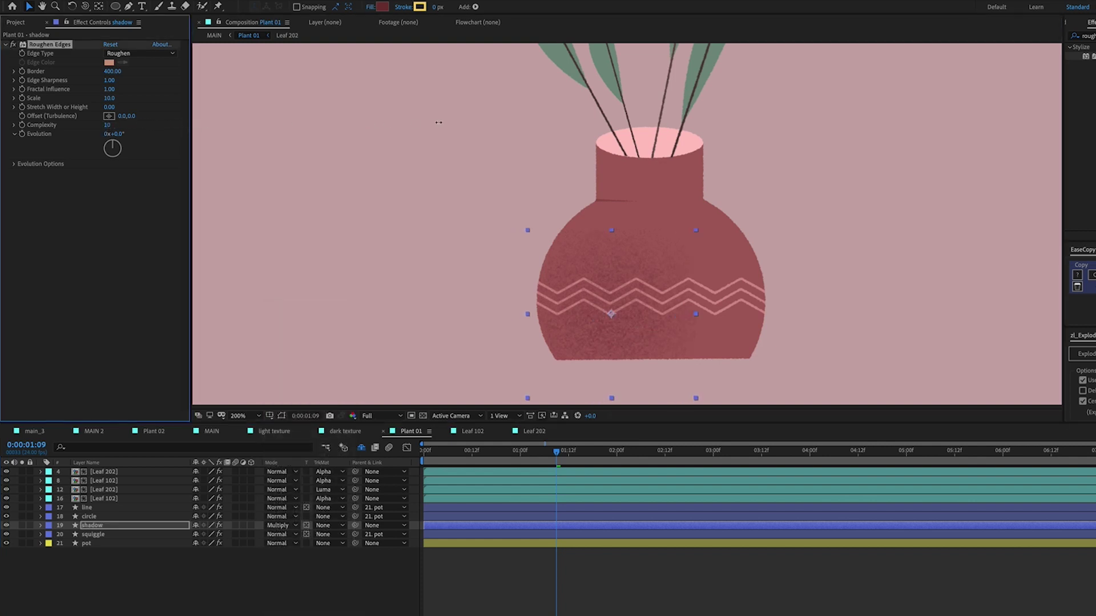
pyautogui.click(109, 127)
pyautogui.write('2')
pyautogui.press('Return')
pyautogui.moveTo(106, 130); pyautogui.dragTo(184, 127)
# Set the shadow's Roughen Edges edge sharpness to 2 and complexity to 6.
pyautogui.click(112, 81)
pyautogui.write('2')
pyautogui.press('Return')
pyautogui.click(108, 125)
pyautogui.write('6')
pyautogui.press('Return')
pyautogui.click(657, 576)
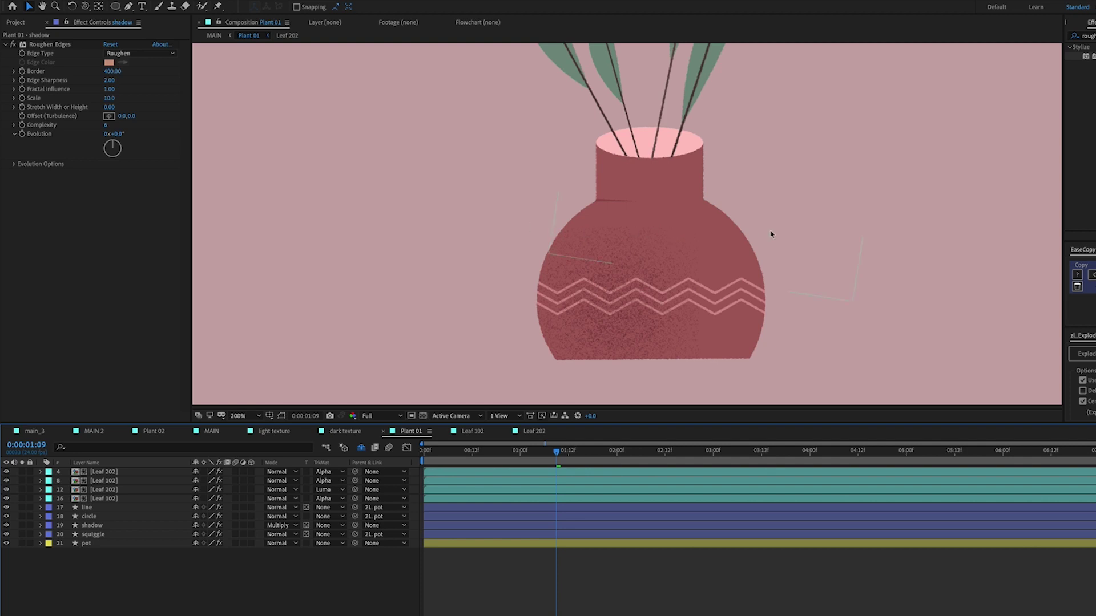
# Apply Gaussian Blur to the shadow layer and place it above Roughen Edges in the effect order.
pyautogui.click(104, 527)
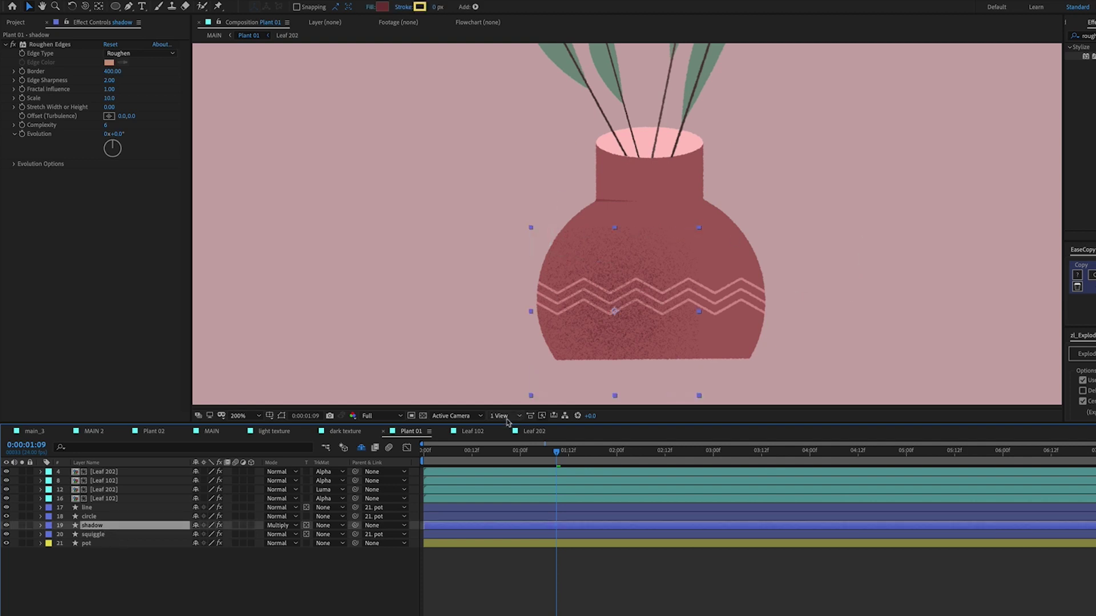
pyautogui.write('gaussi')
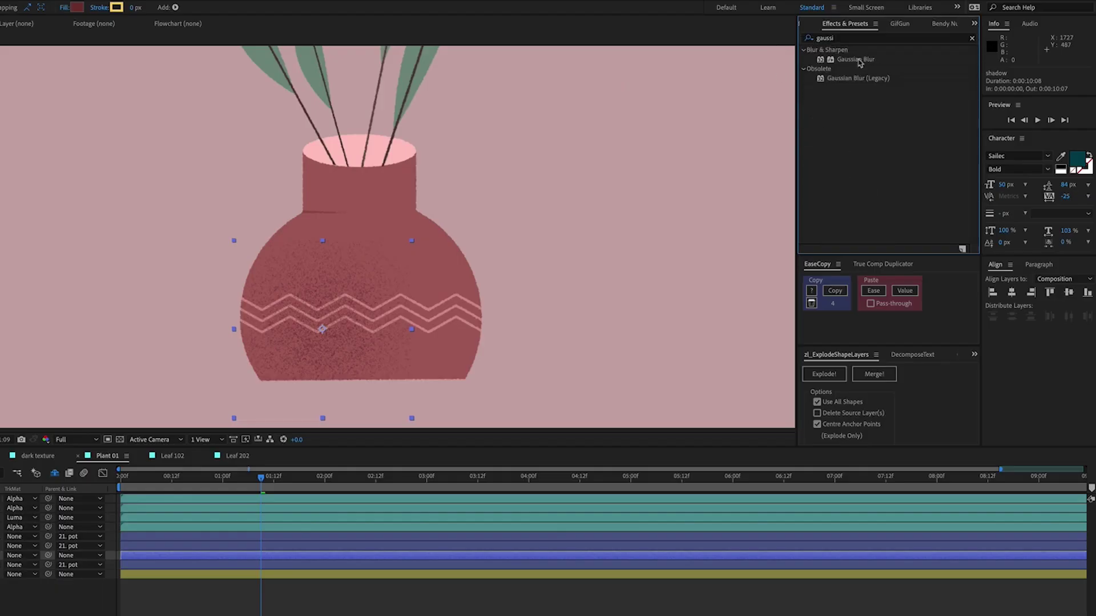
pyautogui.click(859, 59)
pyautogui.doubleClick(859, 59)
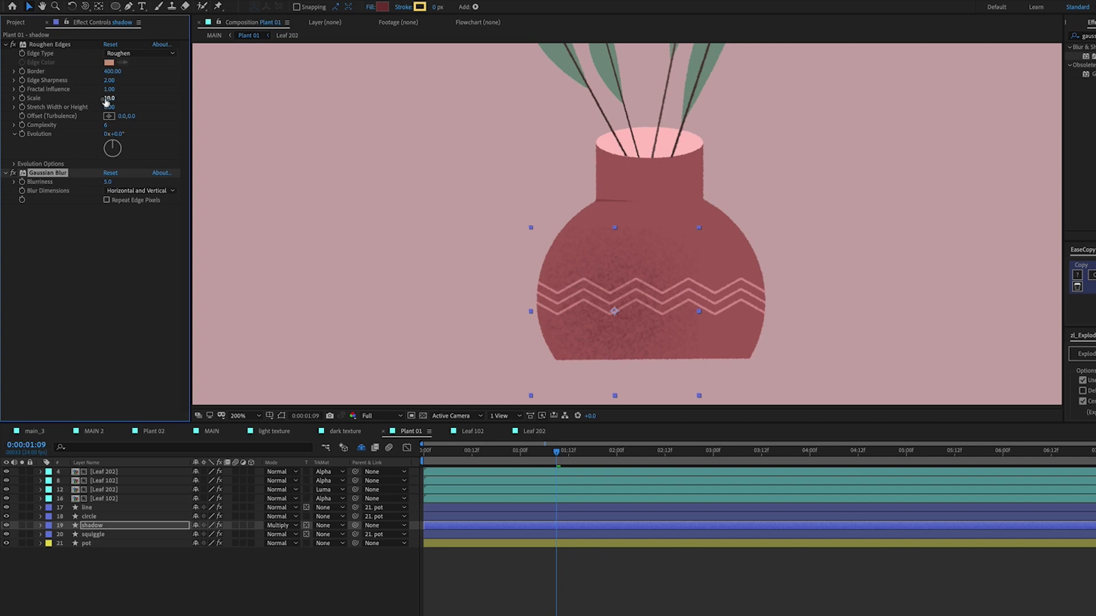
pyautogui.moveTo(49, 178); pyautogui.dragTo(45, 43)
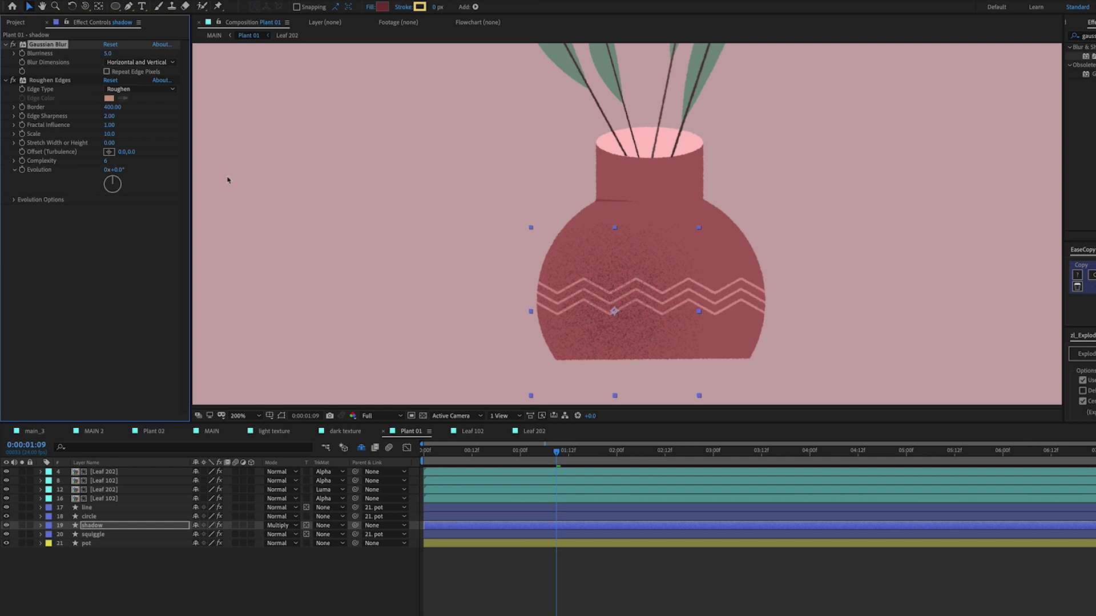
# Compare the shadow's Gaussian Blur at blurriness 0, and set the blurriness to 60.
pyautogui.click(106, 54)
pyautogui.write('0')
pyautogui.press('Return')
pyautogui.click(109, 53)
pyautogui.write('60')
pyautogui.press('Return')
pyautogui.click(668, 582)
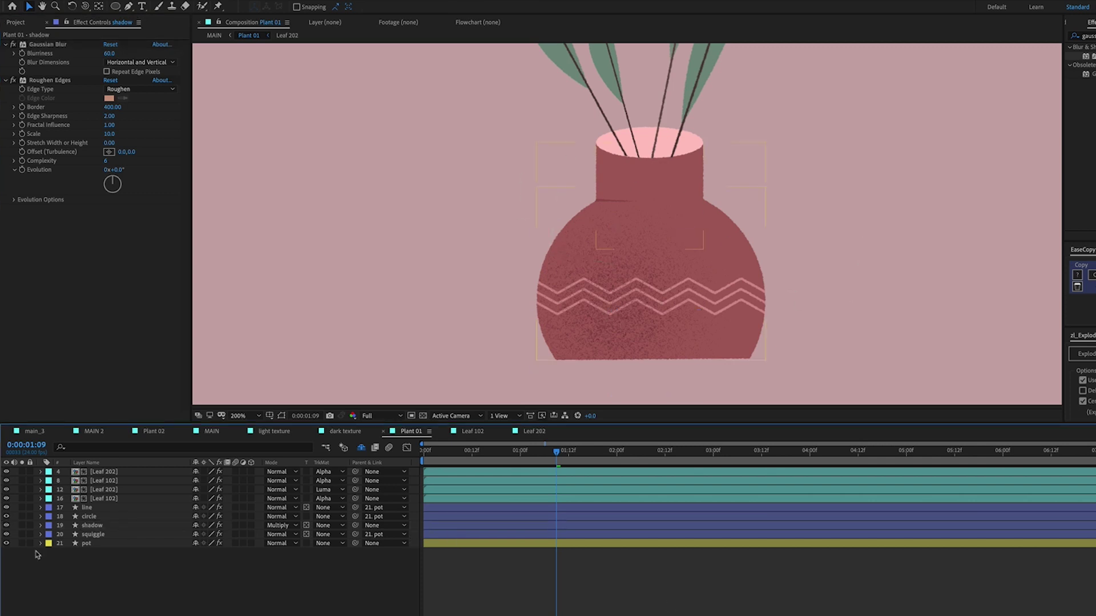
# Reposition the shadow over the pot's lower-left part and set its Roughen Edges border to 360 after trying 300.
pyautogui.click(113, 526)
pyautogui.moveTo(642, 309); pyautogui.dragTo(613, 317)
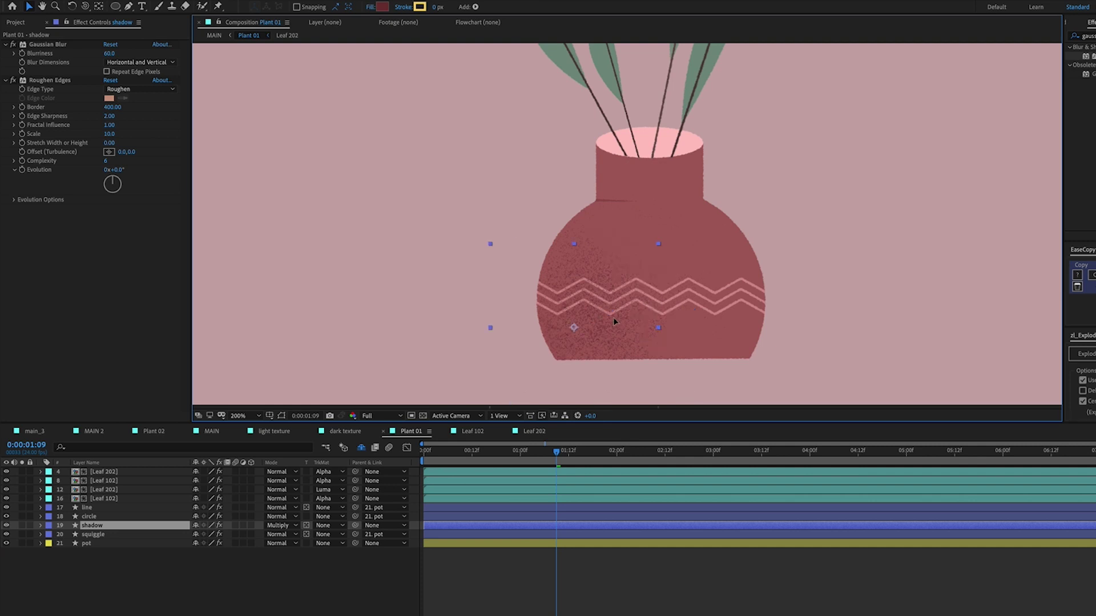
pyautogui.click(113, 107)
pyautogui.write('420')
pyautogui.write('3')
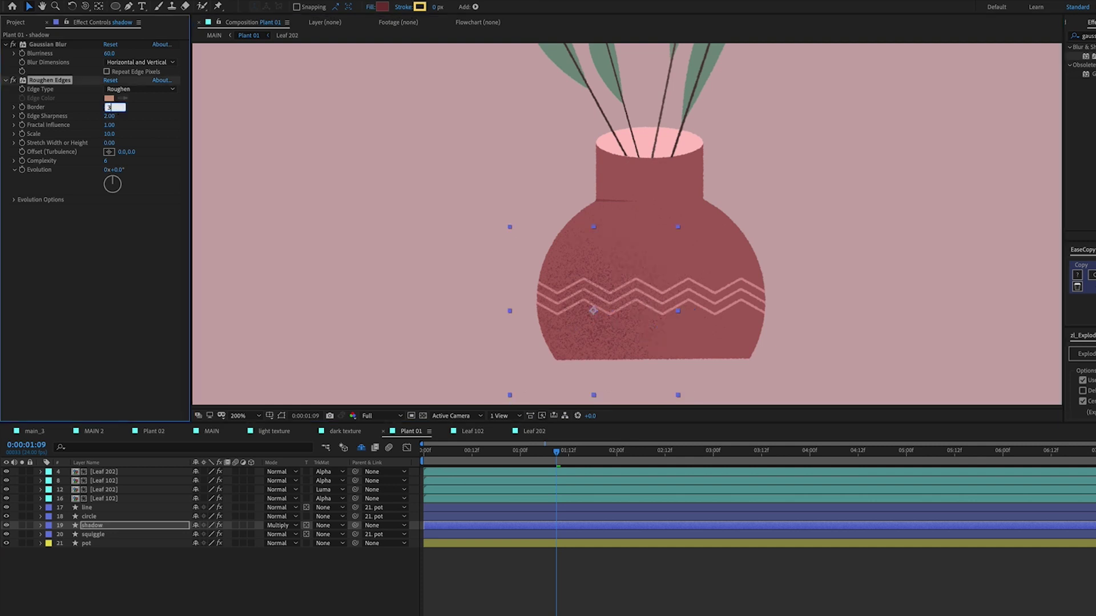
pyautogui.write('00')
pyautogui.press('Return')
pyautogui.moveTo(628, 308)
pyautogui.mouseDown()
pyautogui.moveTo(649, 317)
pyautogui.moveTo(637, 310)
pyautogui.mouseUp()
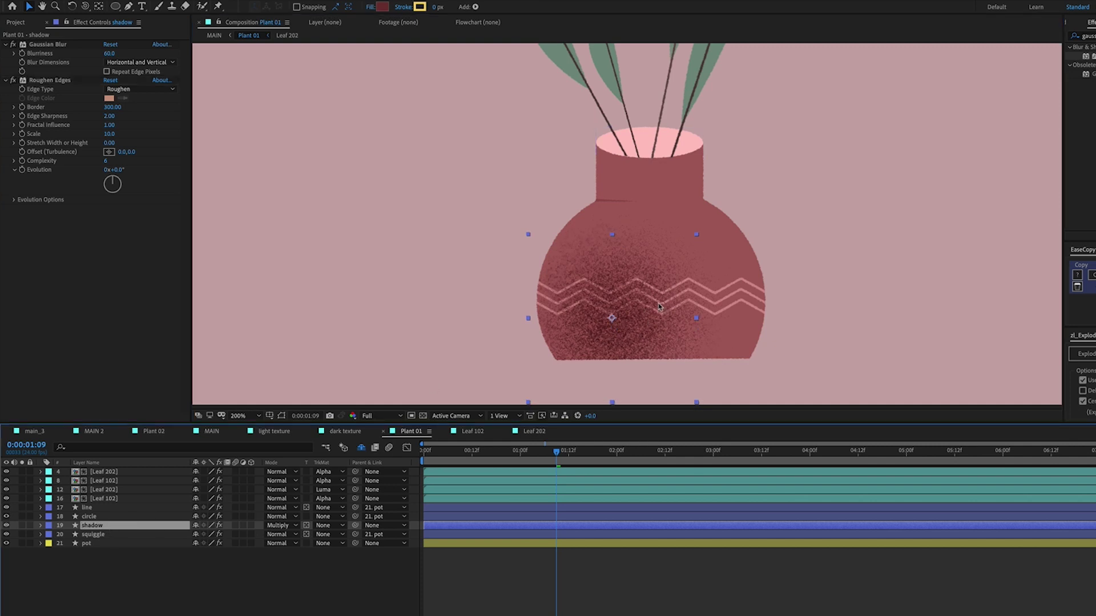
pyautogui.click(112, 107)
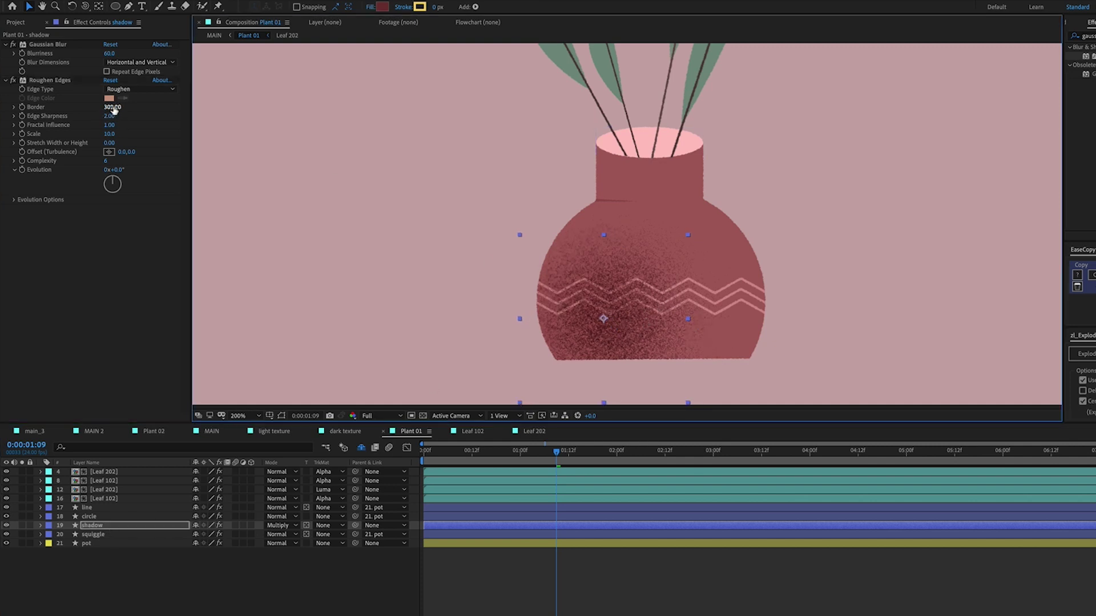
pyautogui.write('360')
pyautogui.press('Return')
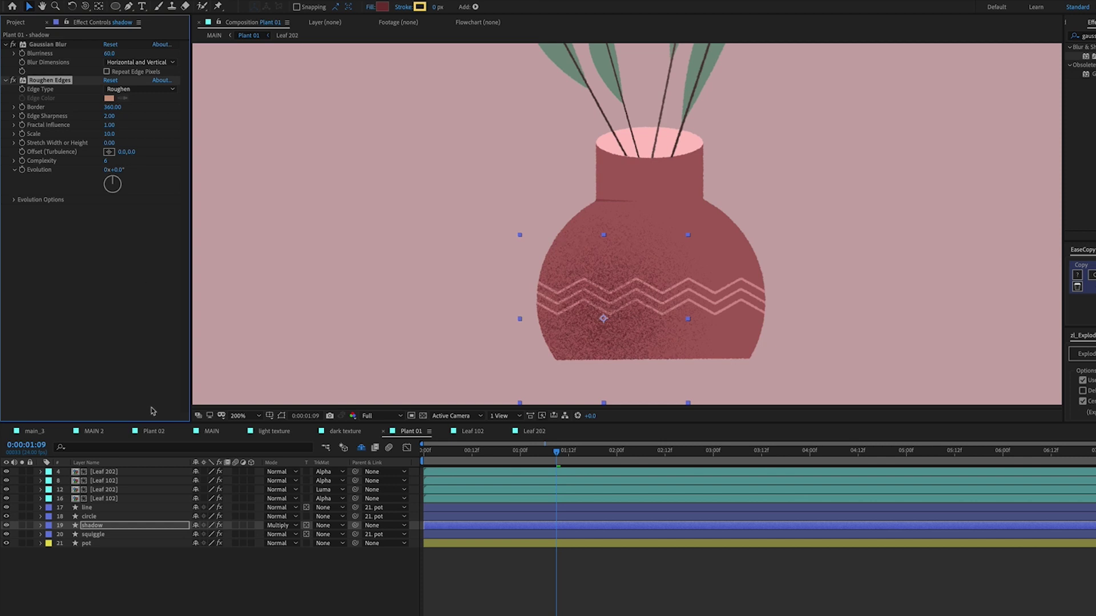
# Scale the shadow layer up to 125% and shift it slightly to keep it over the pot's lower left.
pyautogui.press('s')
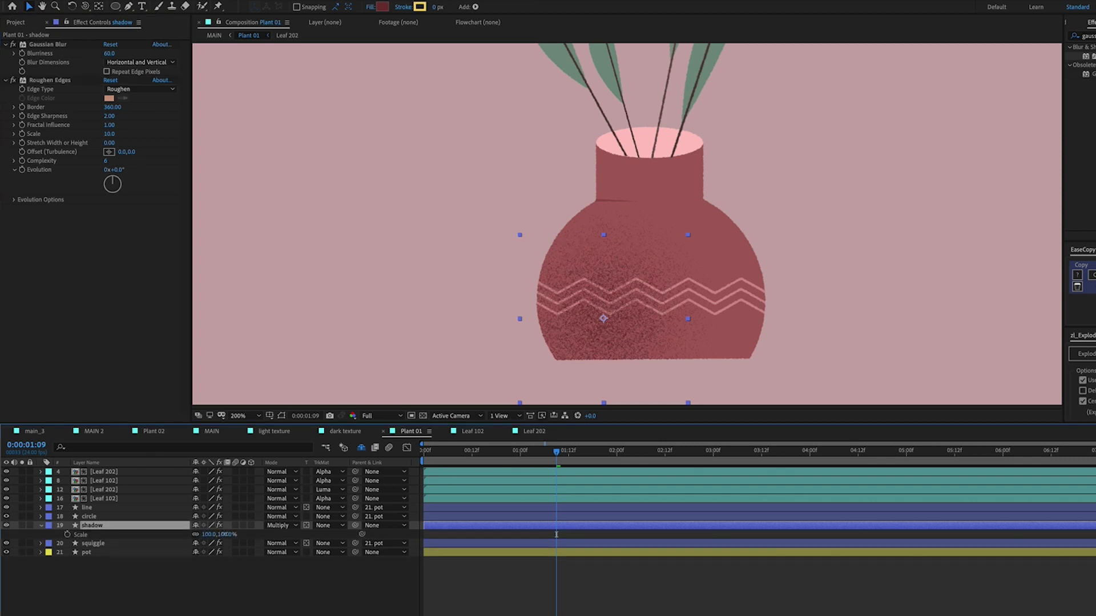
pyautogui.moveTo(224, 534); pyautogui.dragTo(233, 534)
pyautogui.moveTo(655, 337)
pyautogui.mouseDown()
pyautogui.moveTo(668, 357)
pyautogui.moveTo(652, 335)
pyautogui.mouseUp()
pyautogui.click(227, 534)
pyautogui.write('1')
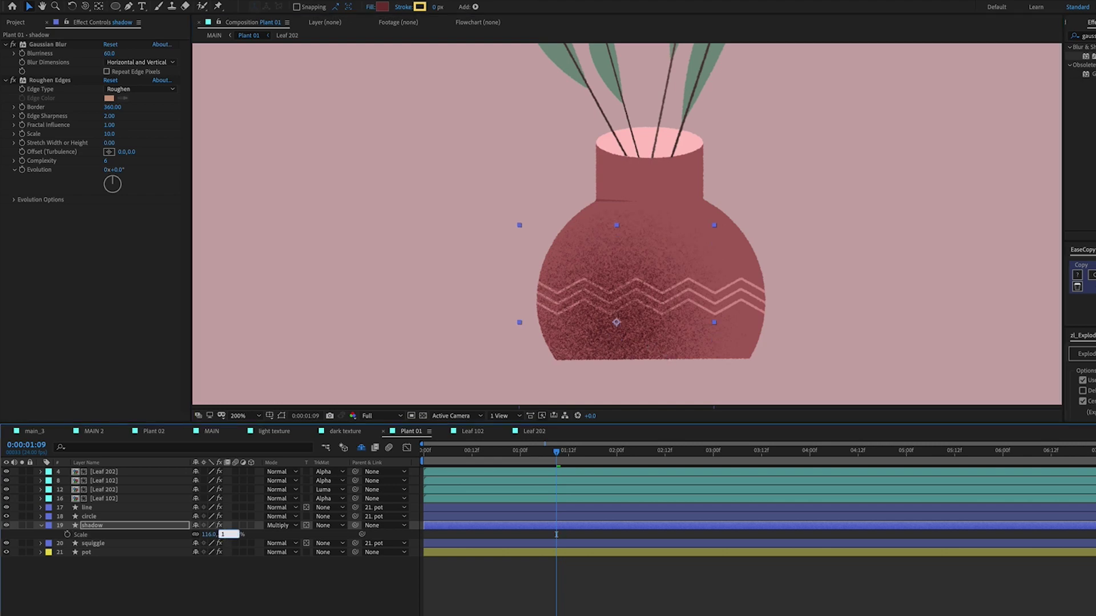
pyautogui.write('25')
pyautogui.press('Return')
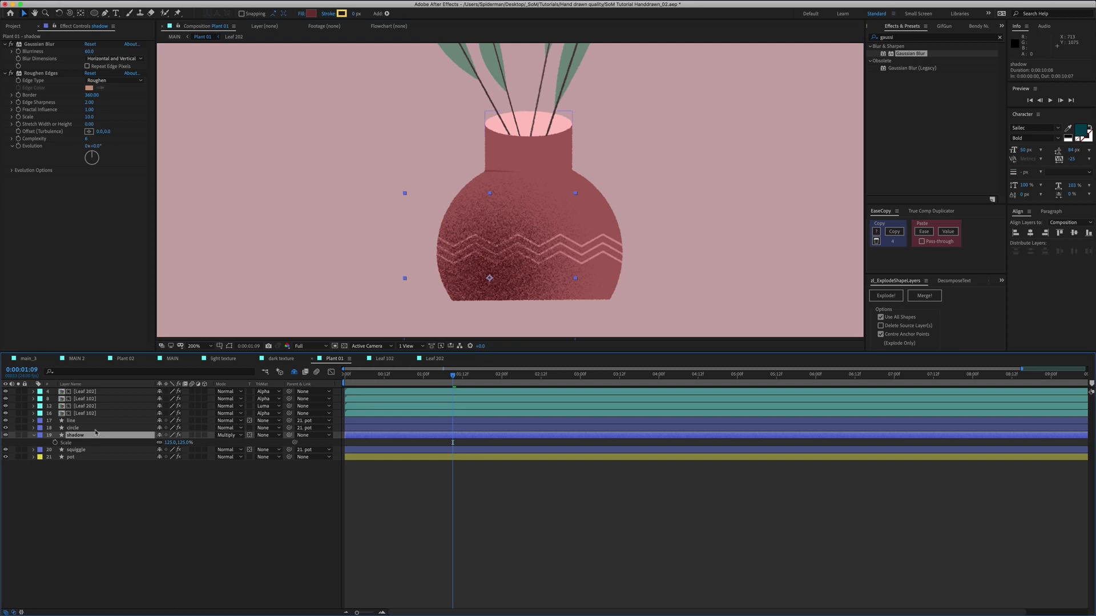
# Lower the shadow layer's opacity to 50%.
pyautogui.press('t')
pyautogui.click(158, 444)
pyautogui.write('50')
pyautogui.press('Return')
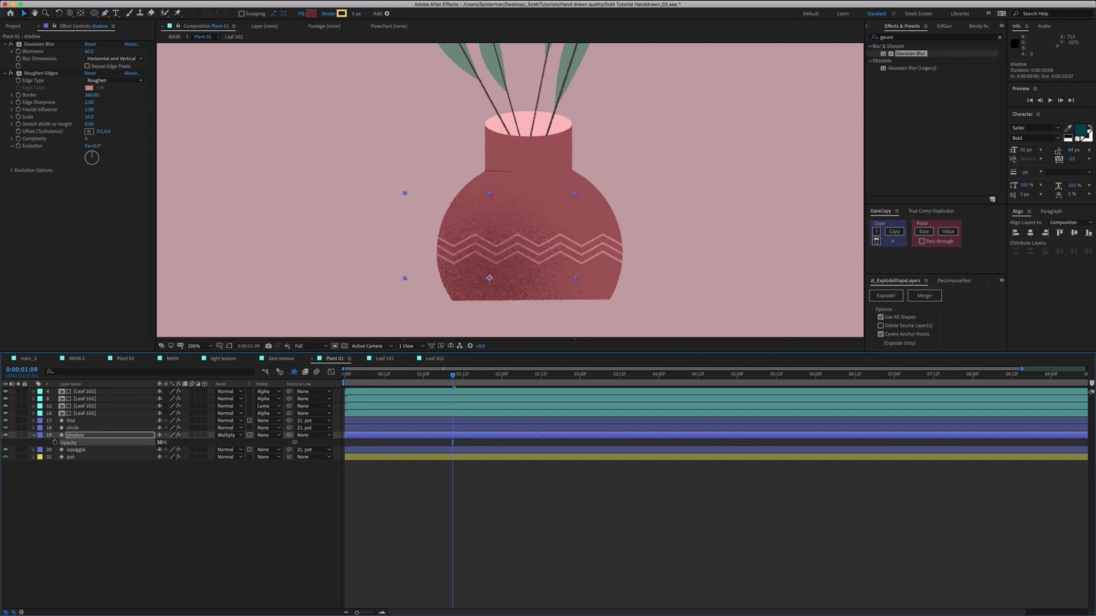
pyautogui.click(552, 513)
# Examine the shadow's grainy texture and the squiggle on the pot in close-up and at full-composition view.
pyautogui.press('h')
pyautogui.moveTo(632, 214); pyautogui.dragTo(521, 269)
pyautogui.press('v')
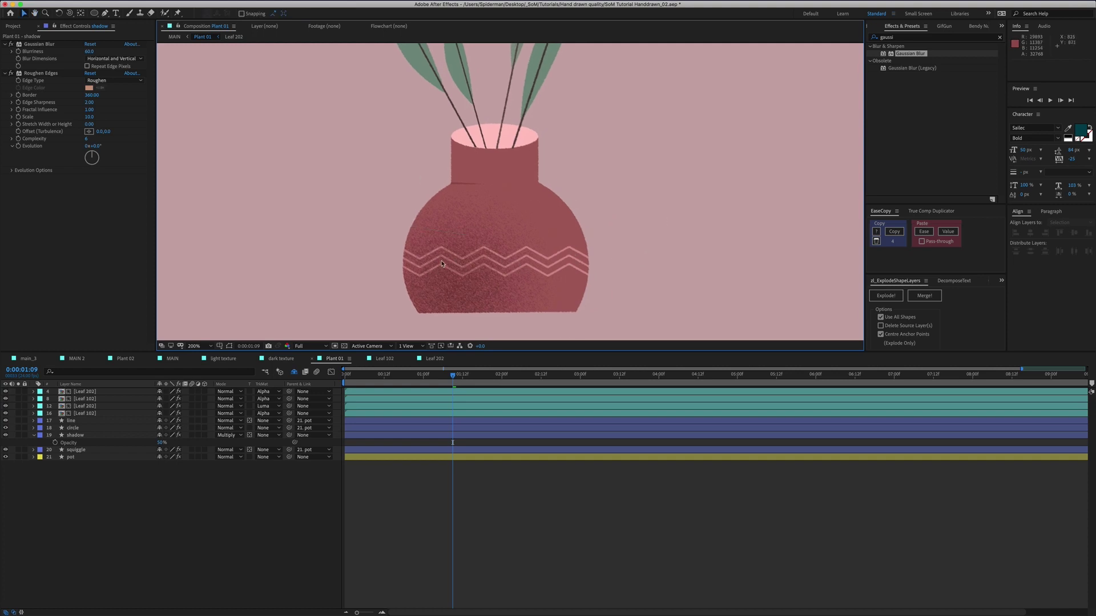
pyautogui.click(85, 436)
pyautogui.click(79, 450)
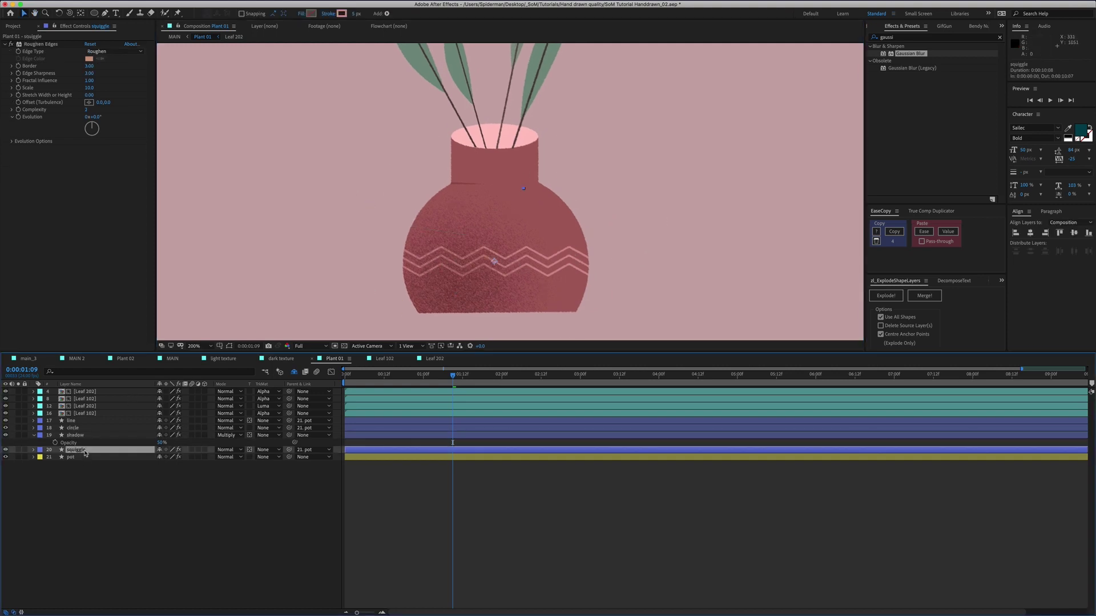
pyautogui.press(',')
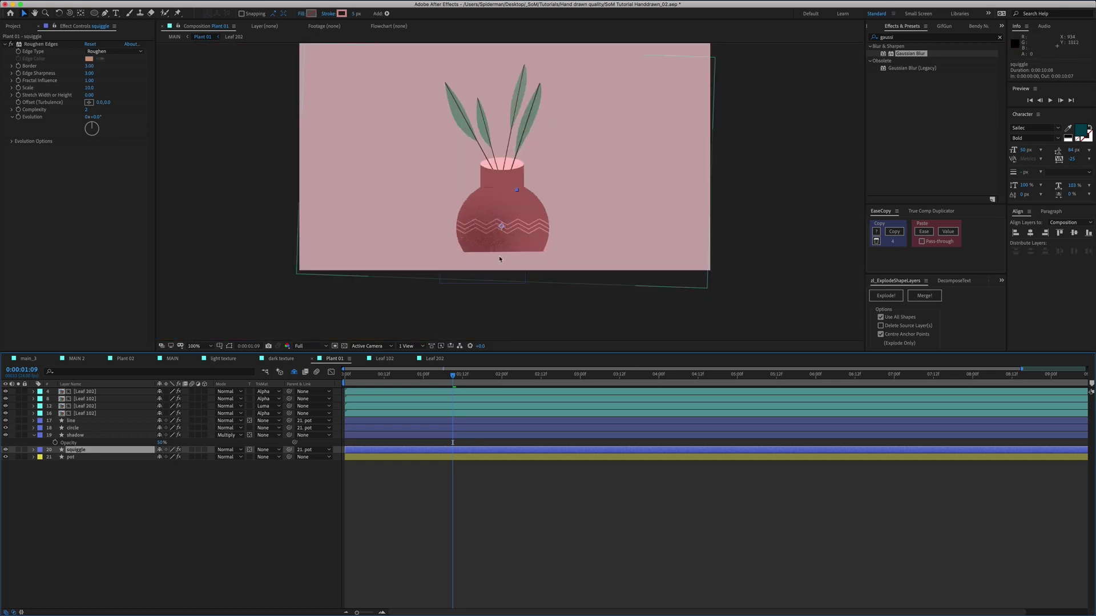
pyautogui.press('.')
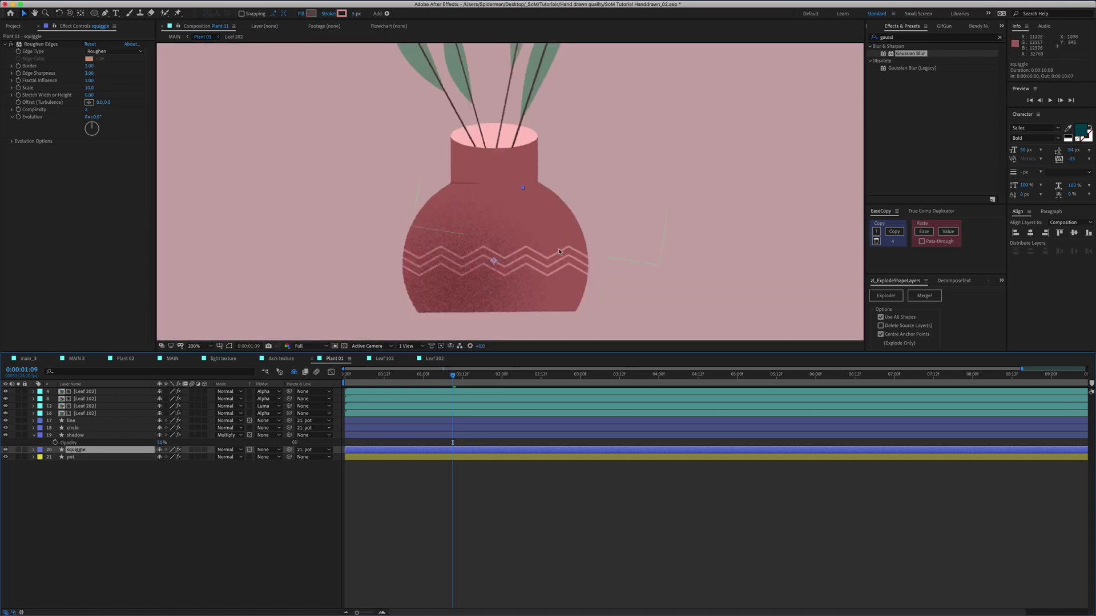
pyautogui.scroll(2, 568, 228)
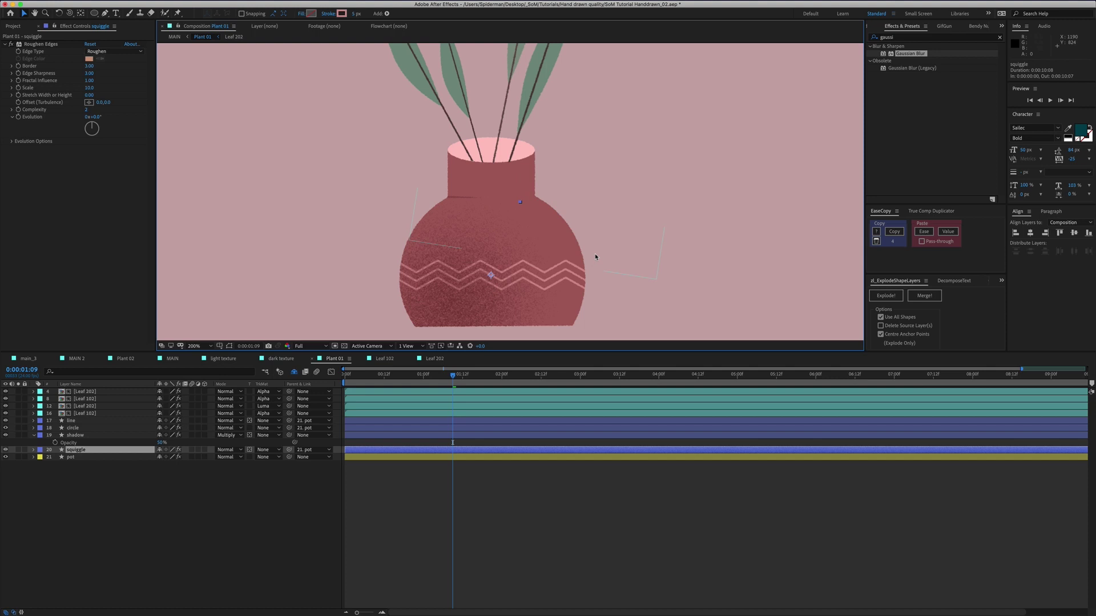
# Parent the shadow layer to the pot layer and leave no layer selected.
pyautogui.click(521, 477)
pyautogui.press(',')
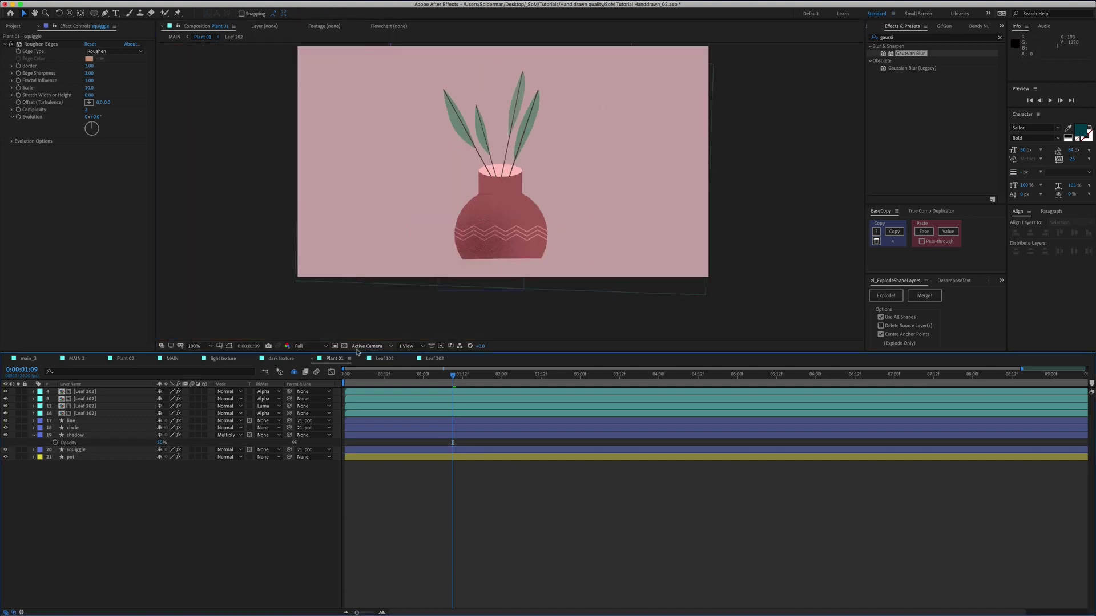
pyautogui.click(34, 437)
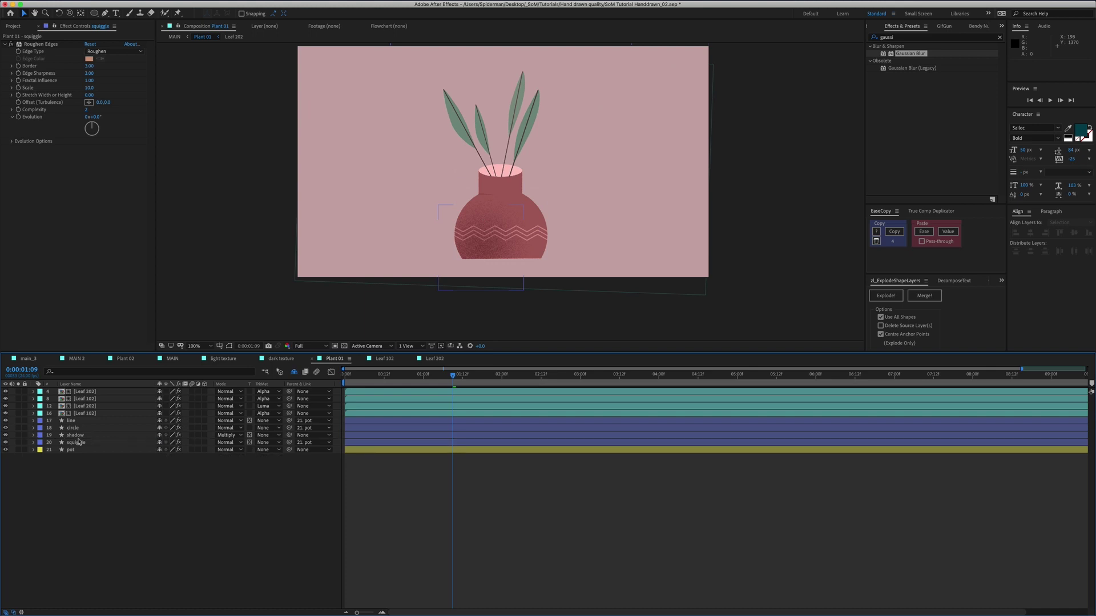
pyautogui.click(74, 435)
pyautogui.moveTo(289, 436); pyautogui.dragTo(74, 451)
pyautogui.click(74, 450)
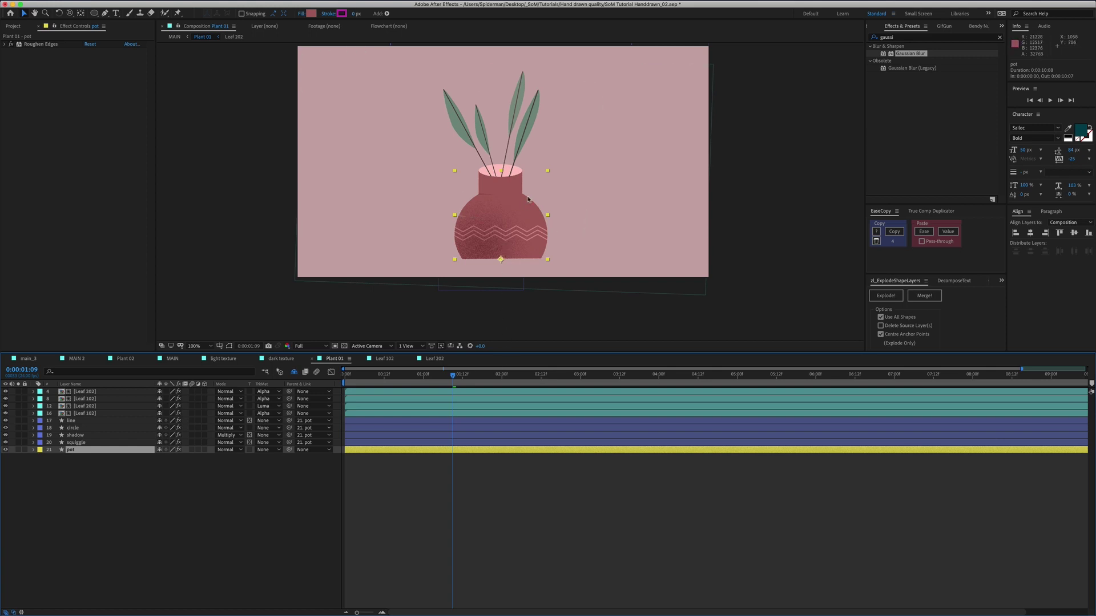
pyautogui.click(552, 491)
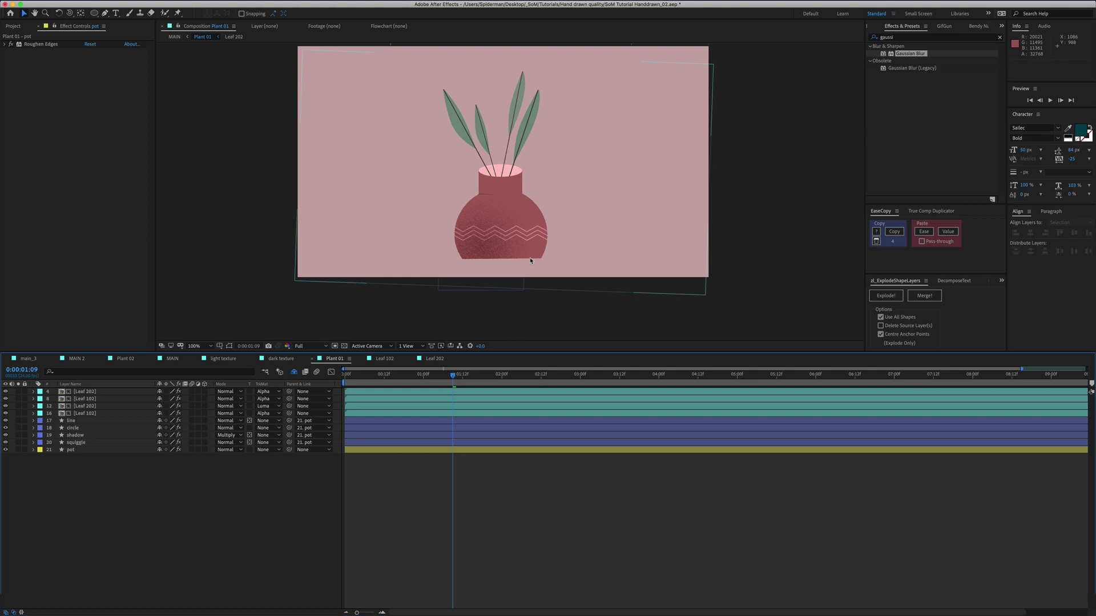
# Duplicate the shadow layer and rename the copy "highlight".
pyautogui.scroll(1, 530, 261)
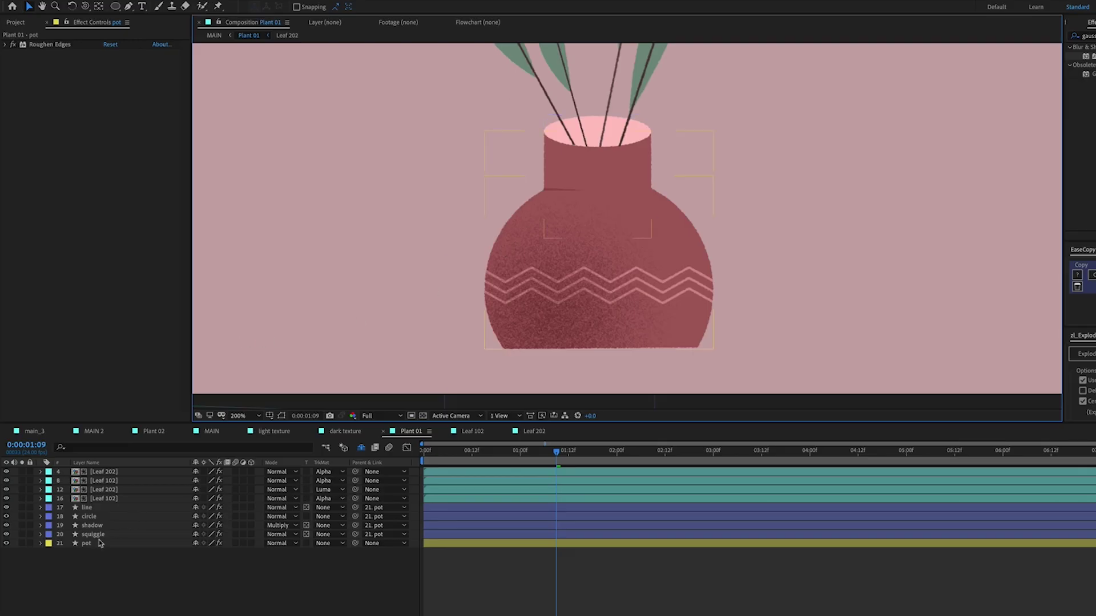
pyautogui.click(84, 436)
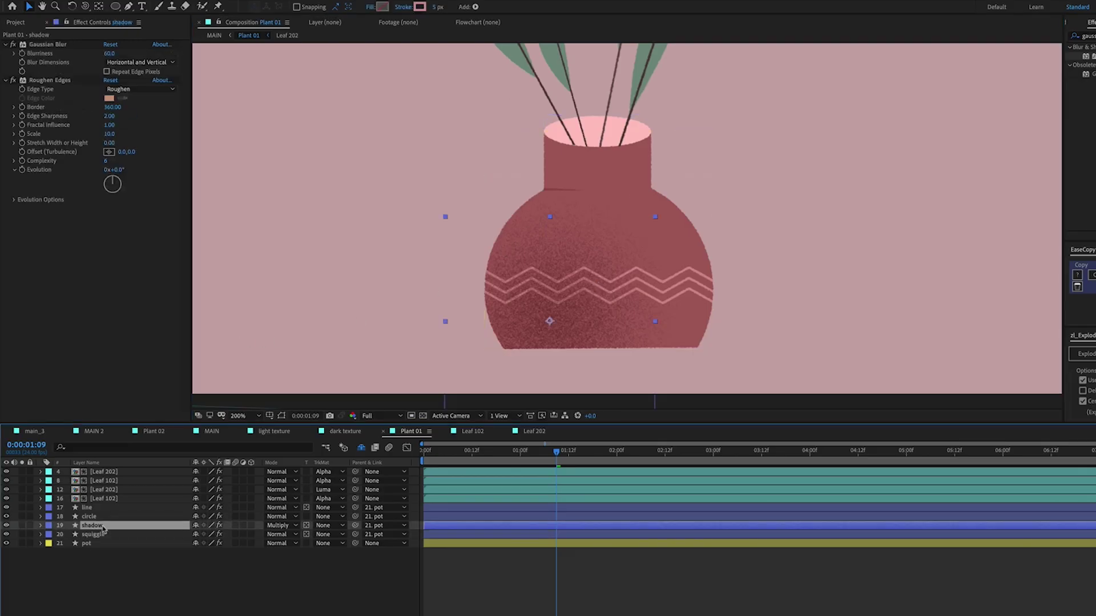
pyautogui.hotkey('ctrl', 'd')
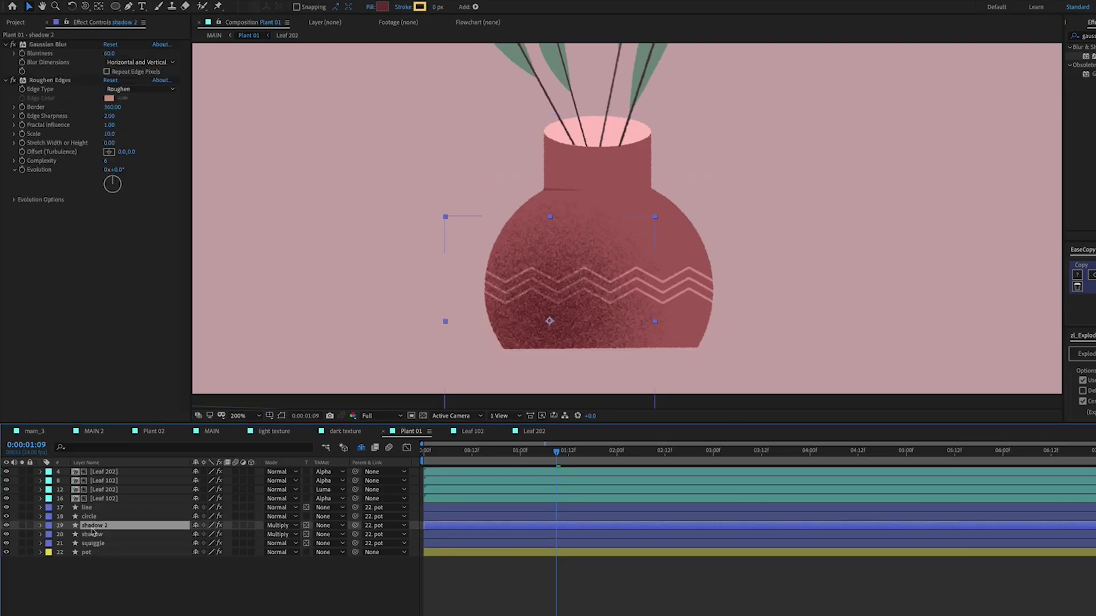
pyautogui.press('Return')
pyautogui.write('highligh')
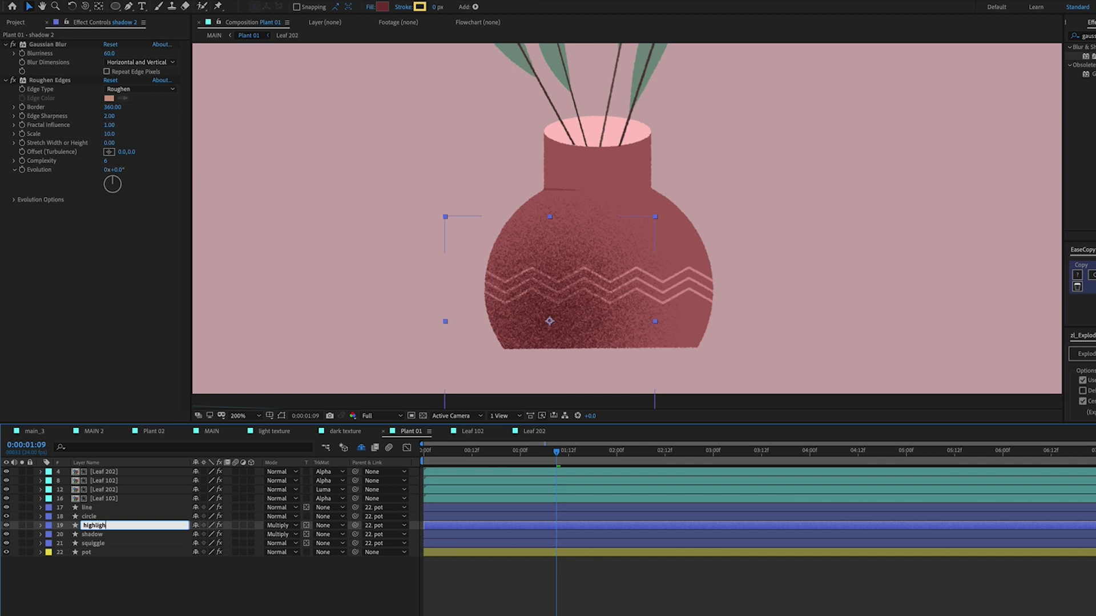
pyautogui.write('t')
pyautogui.press('Return')
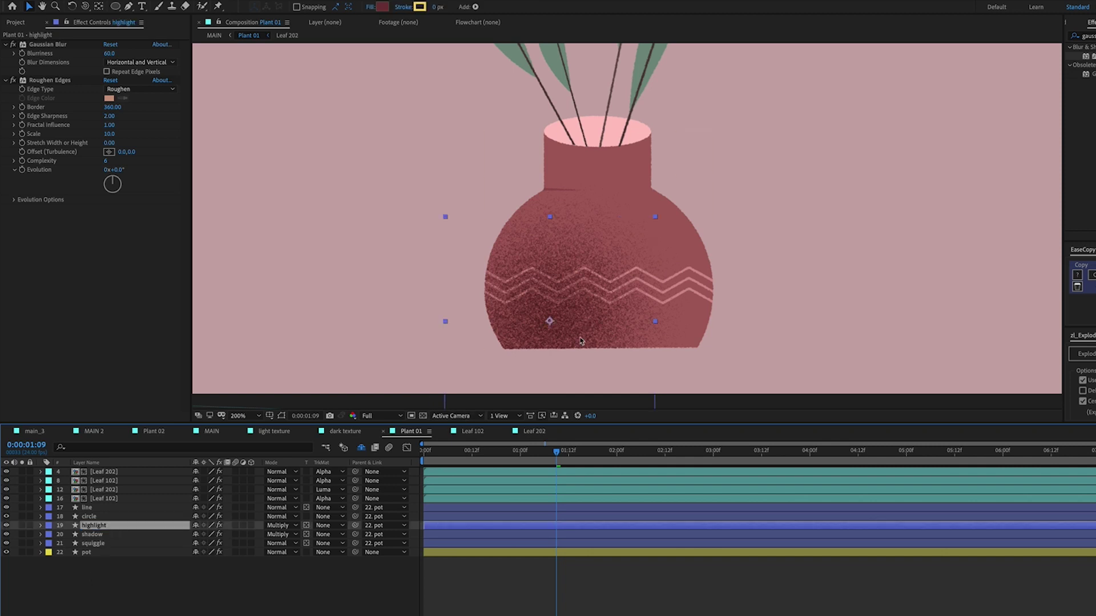
# Move the highlight layer to the pot's upper-right shoulder and scale it down to 100%.
pyautogui.moveTo(577, 342); pyautogui.dragTo(706, 226)
pyautogui.press('s')
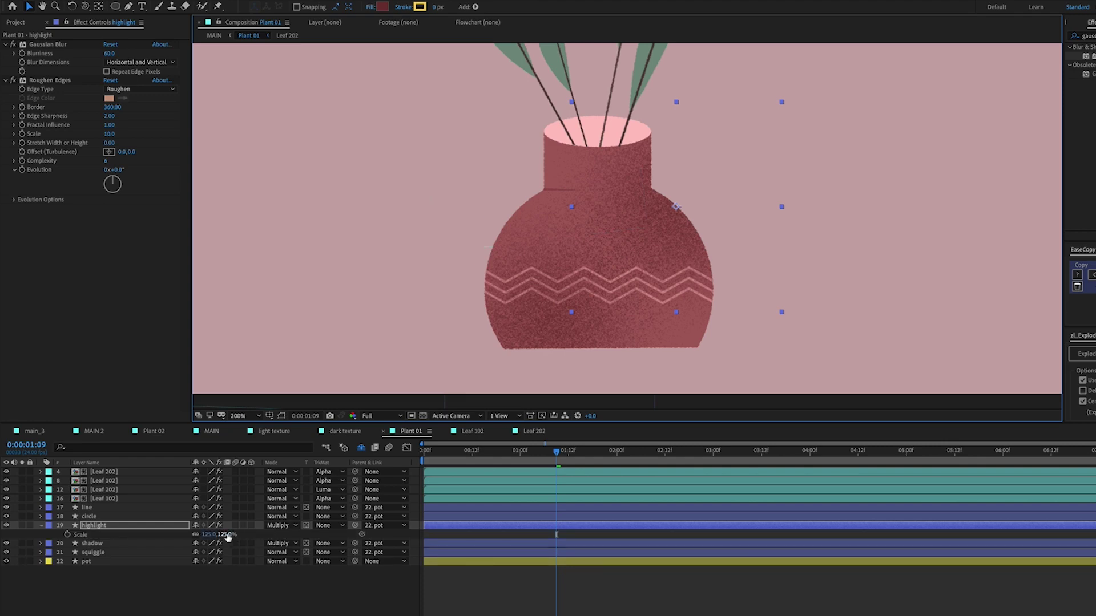
pyautogui.click(227, 535)
pyautogui.write('100')
pyautogui.press('Return')
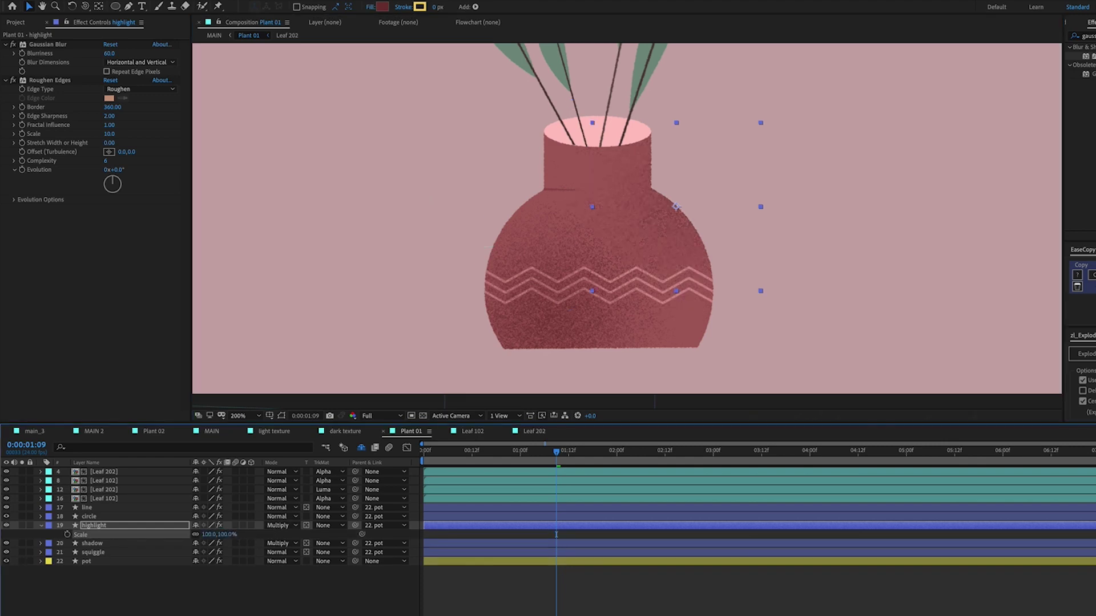
pyautogui.moveTo(712, 212); pyautogui.dragTo(710, 221)
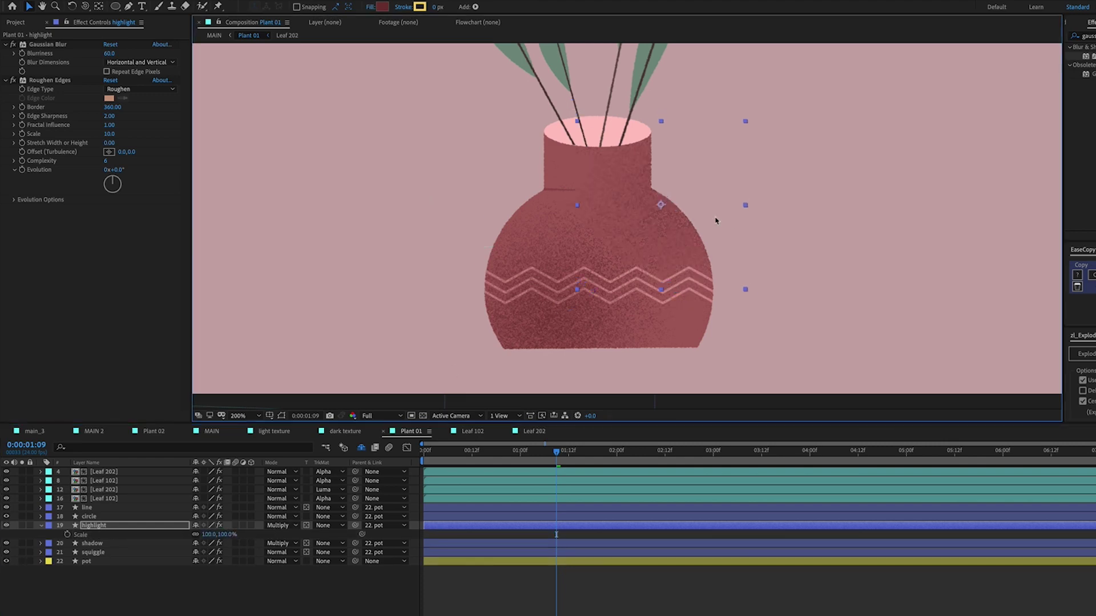
# Set the highlight's Roughen Edges border to 450 and shift the layer slightly toward the pot's lower right.
pyautogui.click(112, 108)
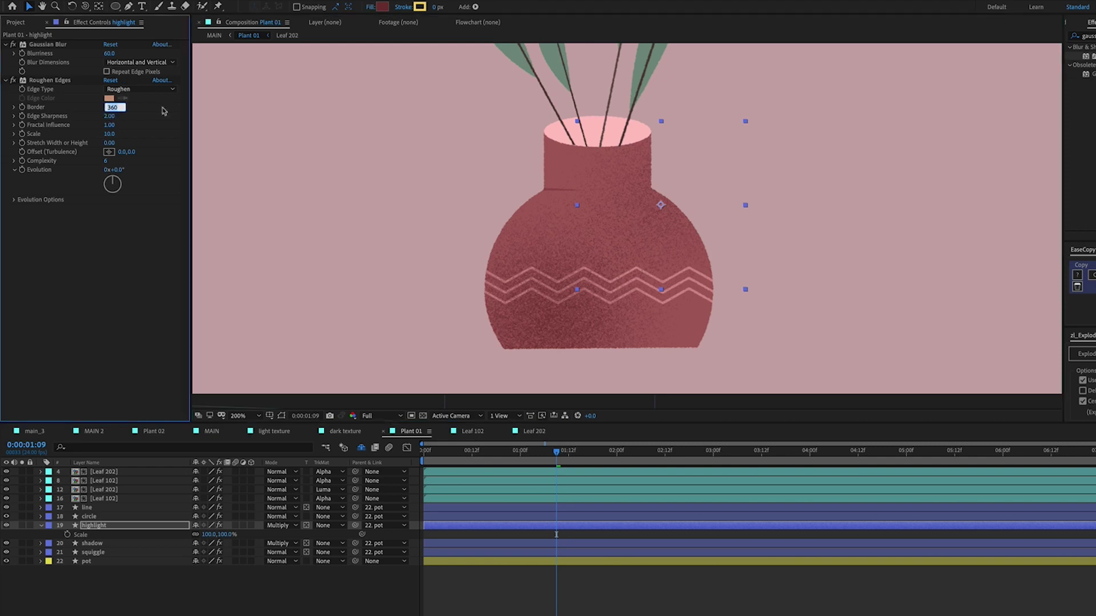
pyautogui.write('450')
pyautogui.press('Return')
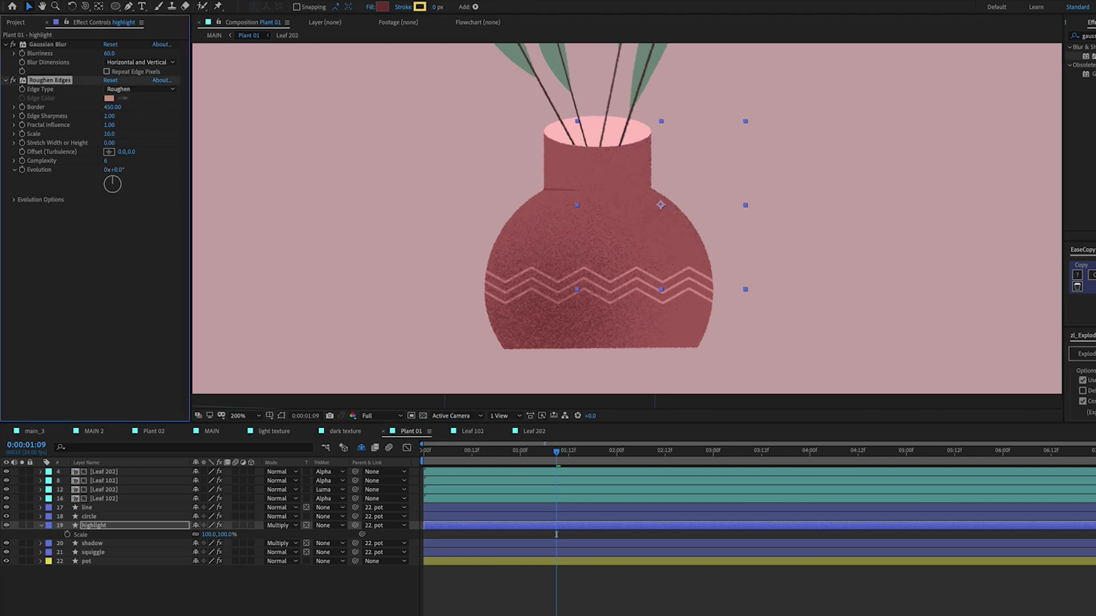
pyautogui.moveTo(709, 220); pyautogui.dragTo(719, 234)
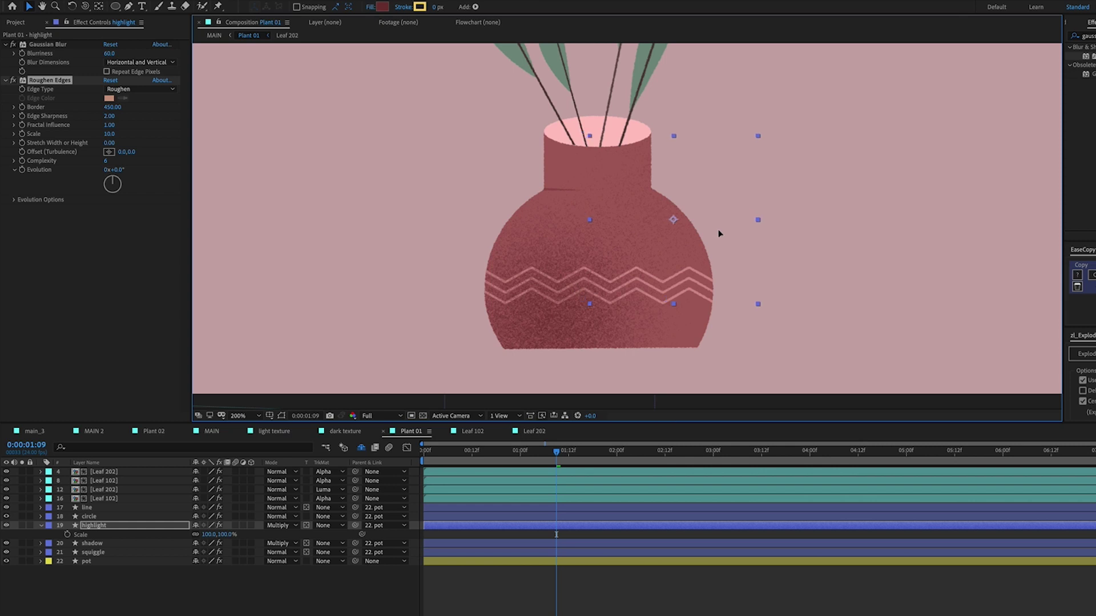
# Fill the highlight with the light pink sampled from the pot's opening and set its blending mode to Normal.
pyautogui.click(382, 7)
pyautogui.click(786, 428)
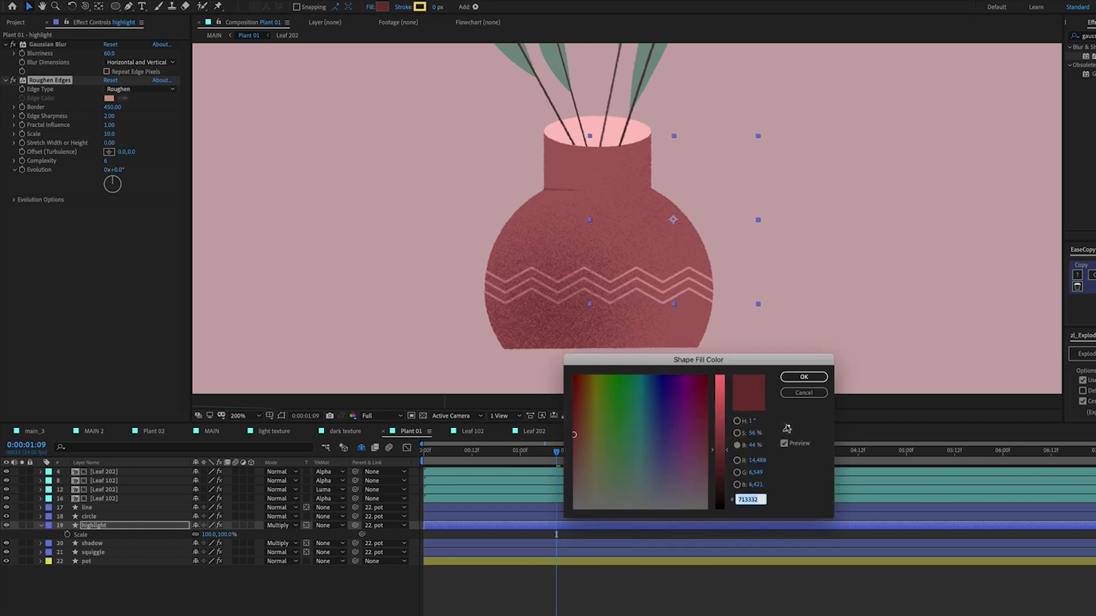
pyautogui.click(617, 125)
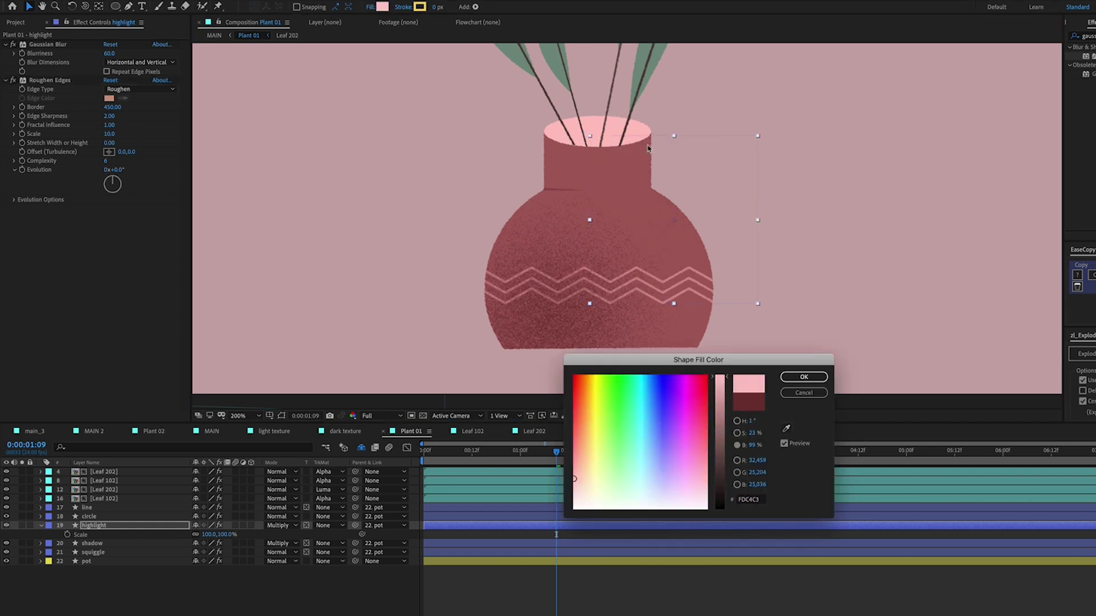
pyautogui.click(816, 377)
pyautogui.click(285, 527)
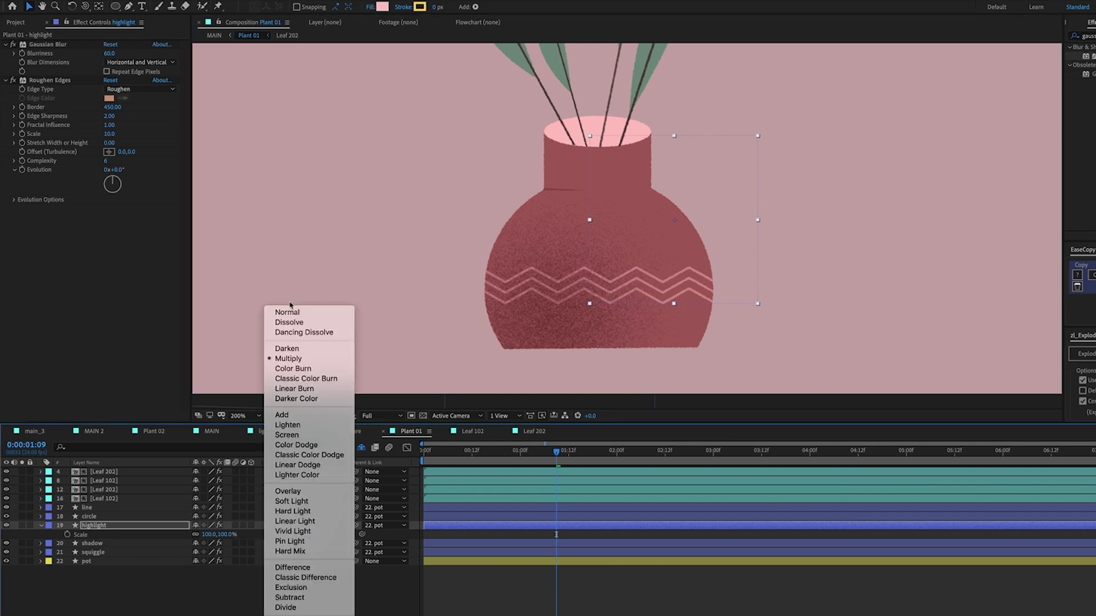
pyautogui.click(289, 313)
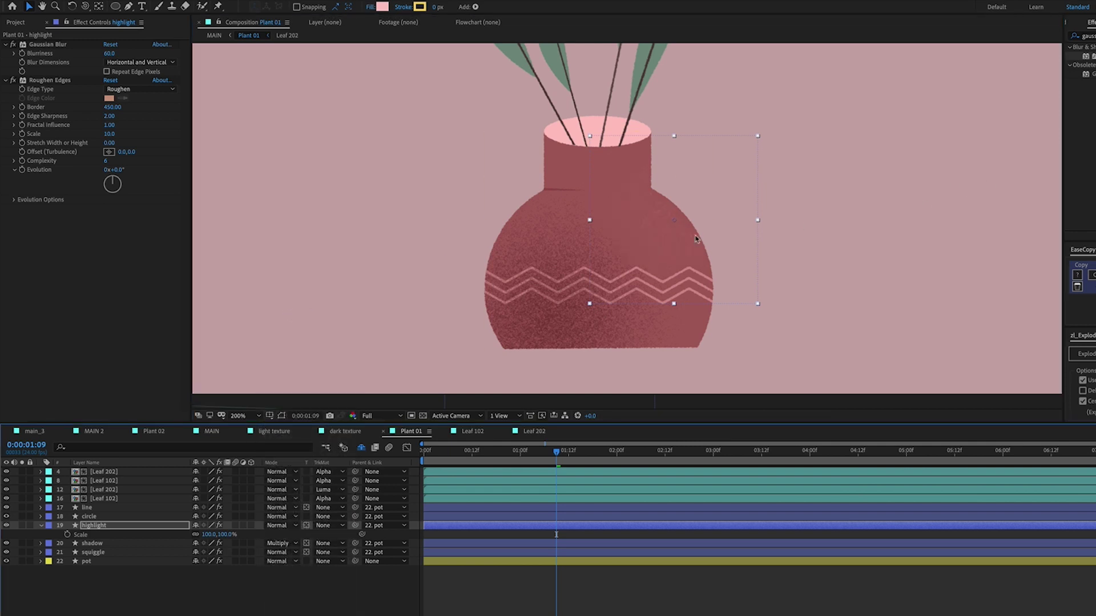
# Reposition the highlight over the pot's upper right and try adjusting its Roughen Edges scale.
pyautogui.moveTo(704, 239); pyautogui.dragTo(664, 246)
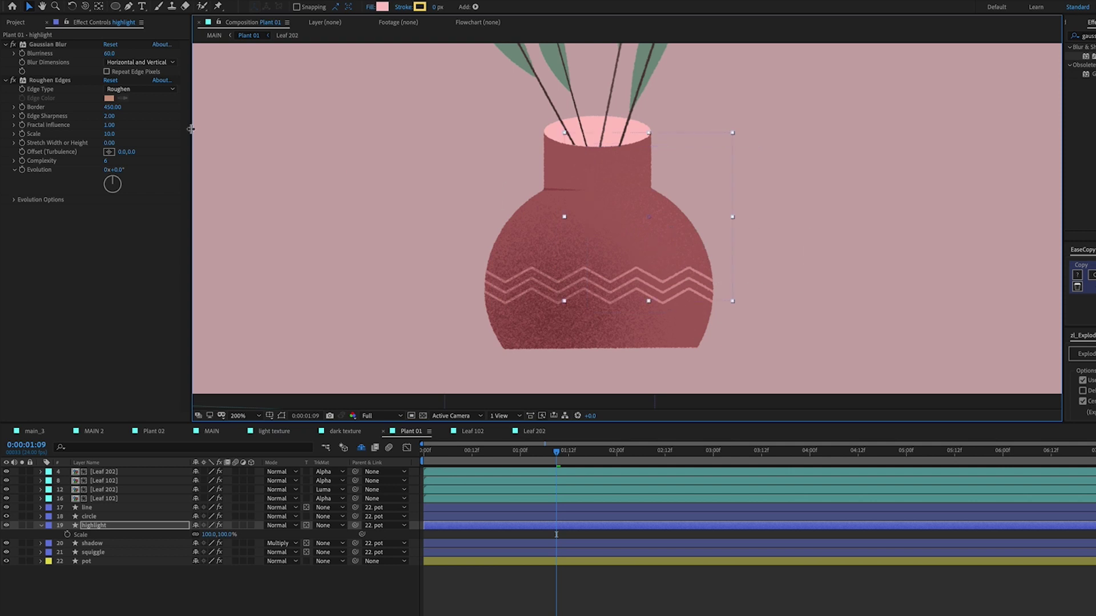
pyautogui.click(111, 135)
pyautogui.moveTo(131, 132); pyautogui.dragTo(101, 134)
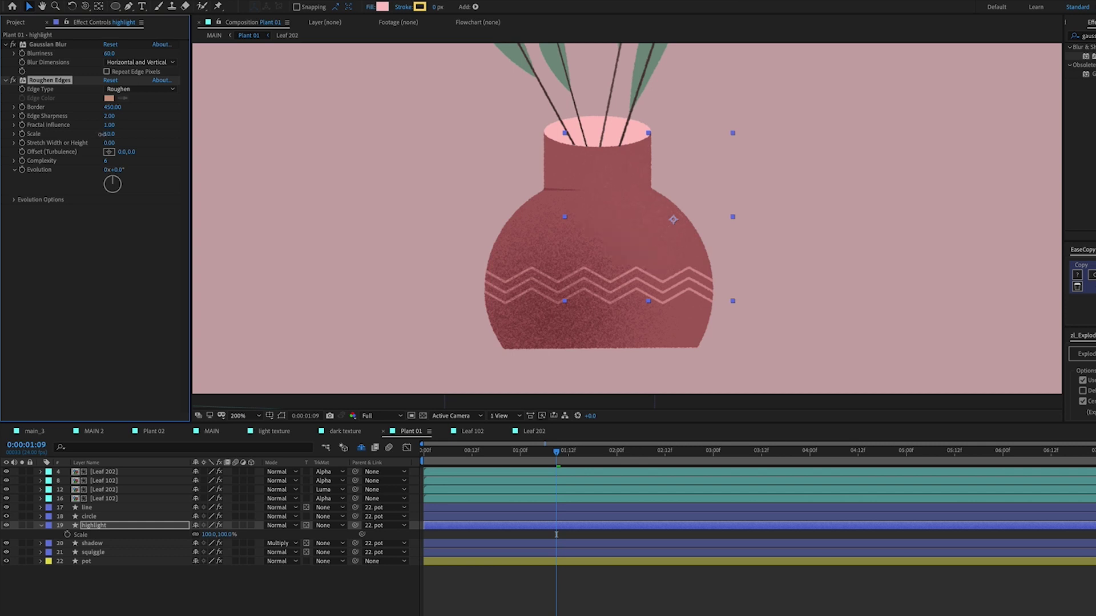
pyautogui.moveTo(692, 229); pyautogui.dragTo(699, 237)
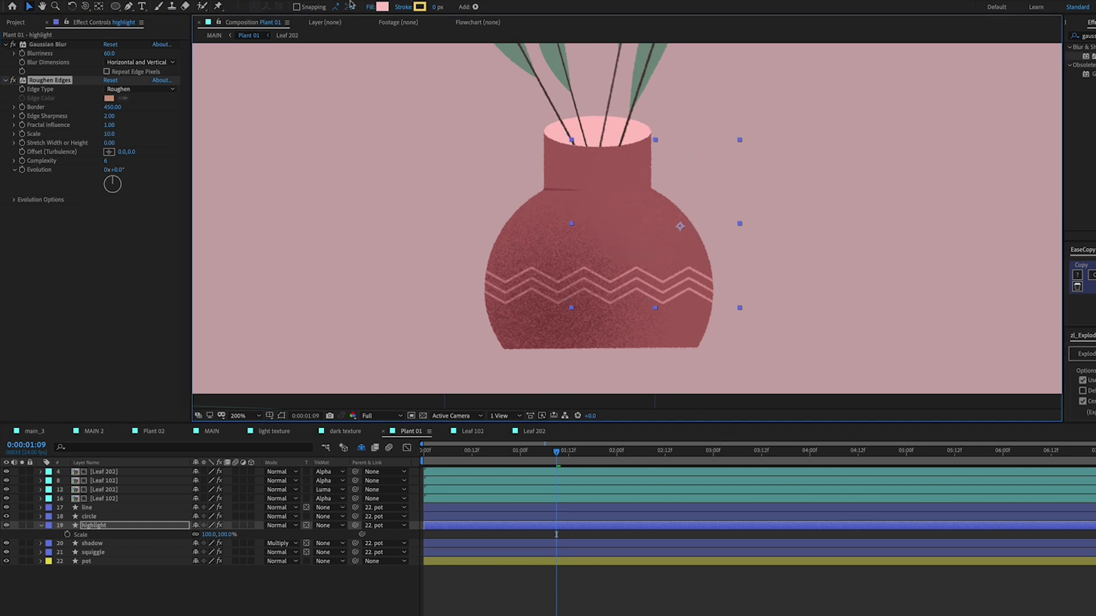
# Raise the highlight layer's opacity to 70% and nudge it up and inward on the pot's shoulder.
pyautogui.press('t')
pyautogui.click(199, 535)
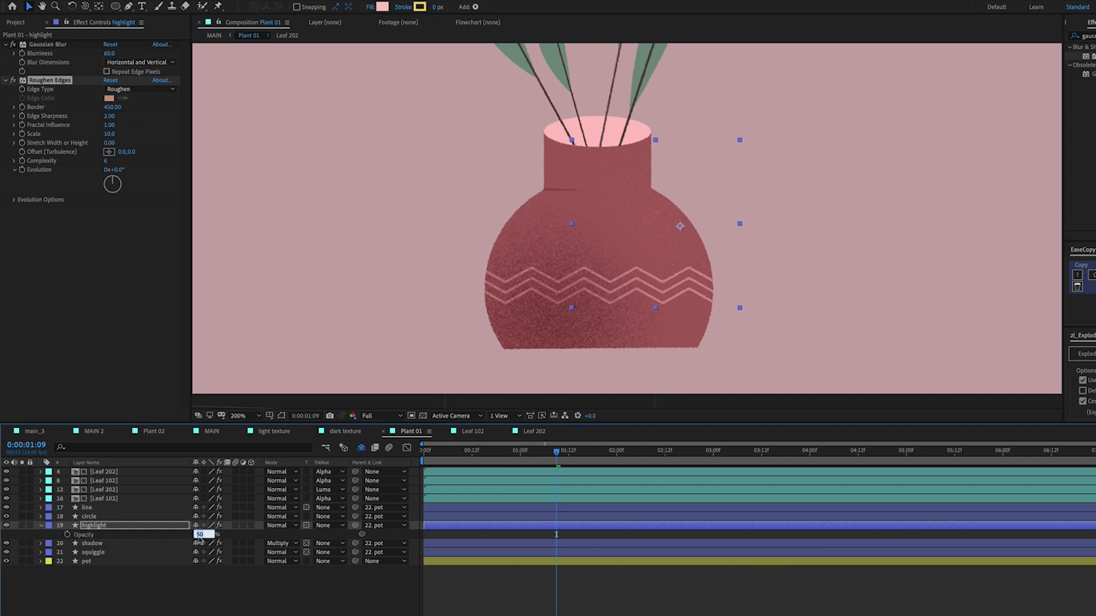
pyautogui.write('70')
pyautogui.press('Return')
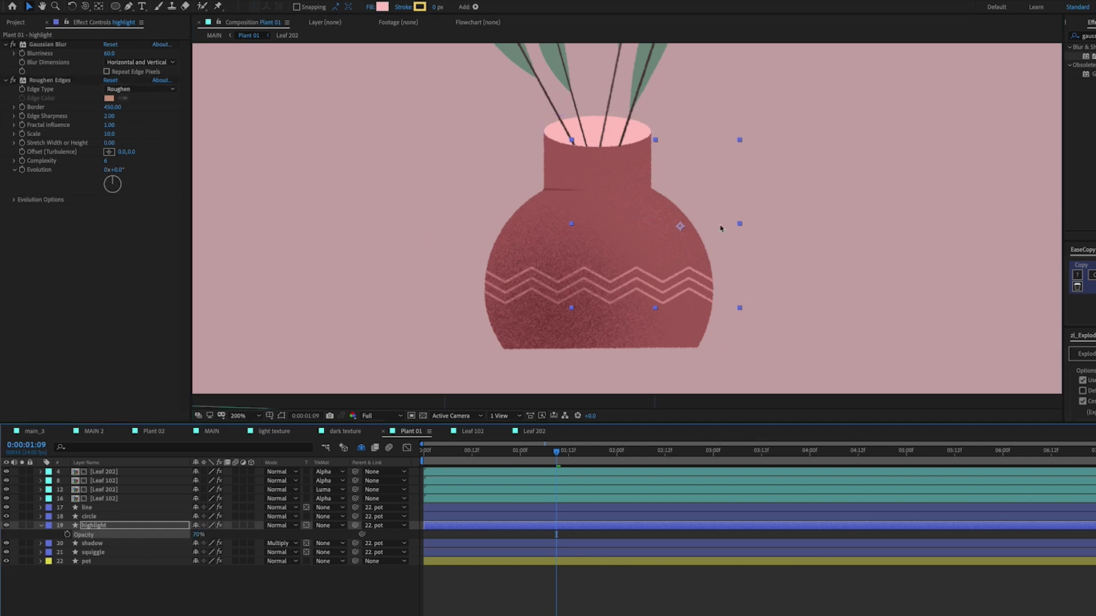
pyautogui.moveTo(653, 241); pyautogui.dragTo(646, 243)
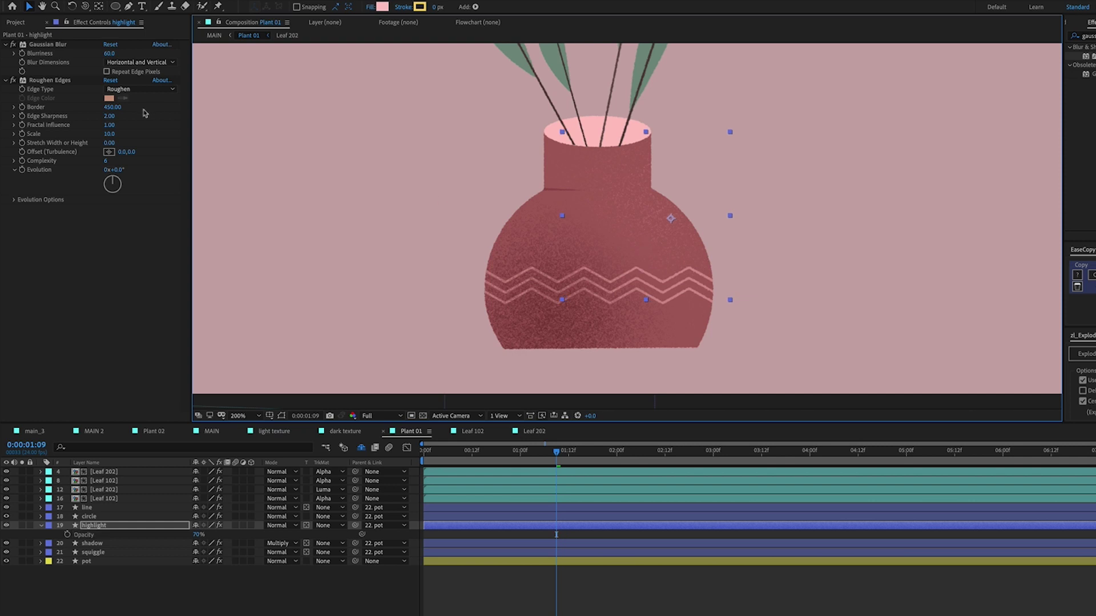
# Set the highlight's Roughen Edges border to 500 and adjust the layer's position on the pot's right side.
pyautogui.click(113, 107)
pyautogui.write('500')
pyautogui.press('Return')
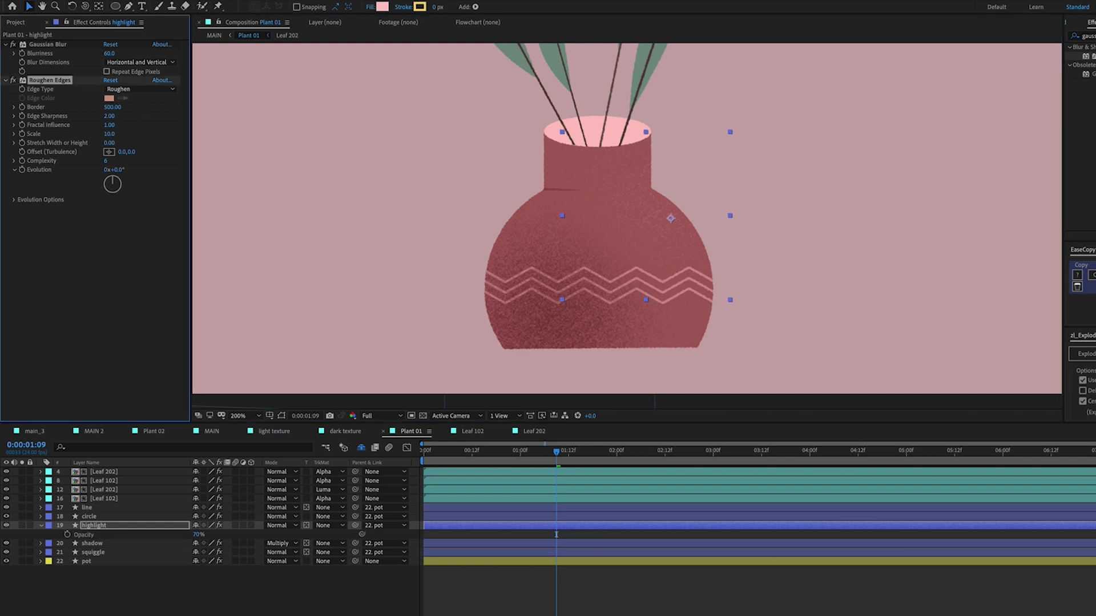
pyautogui.moveTo(692, 227); pyautogui.dragTo(681, 249)
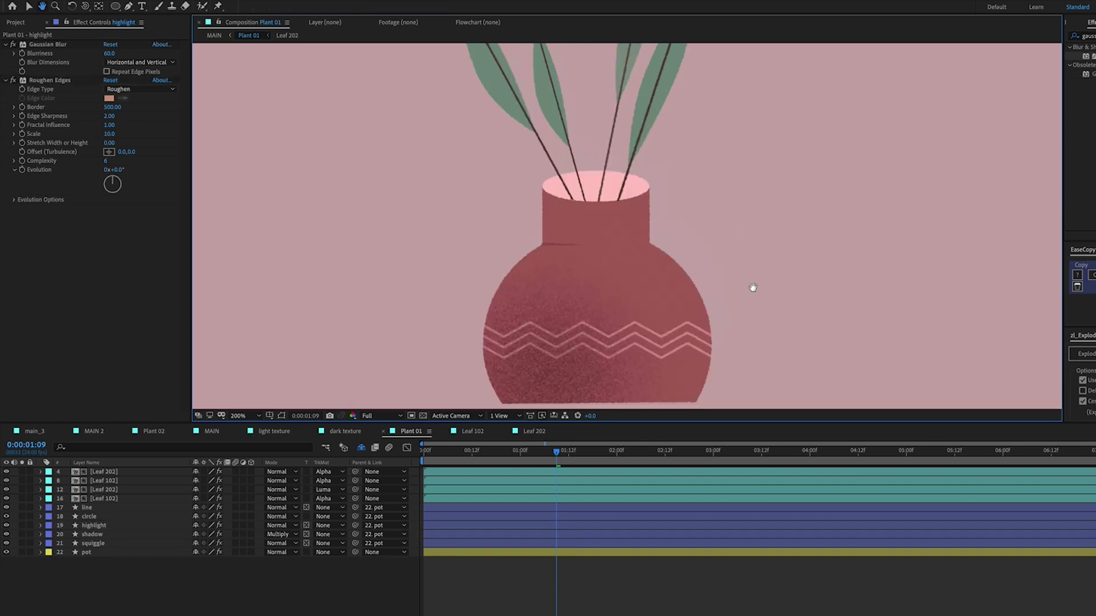
# Open the Leaf 102 composition, check the Roughen Edges settings of the stem and leaf layers, and clear the selection.
pyautogui.moveTo(753, 287); pyautogui.dragTo(731, 291)
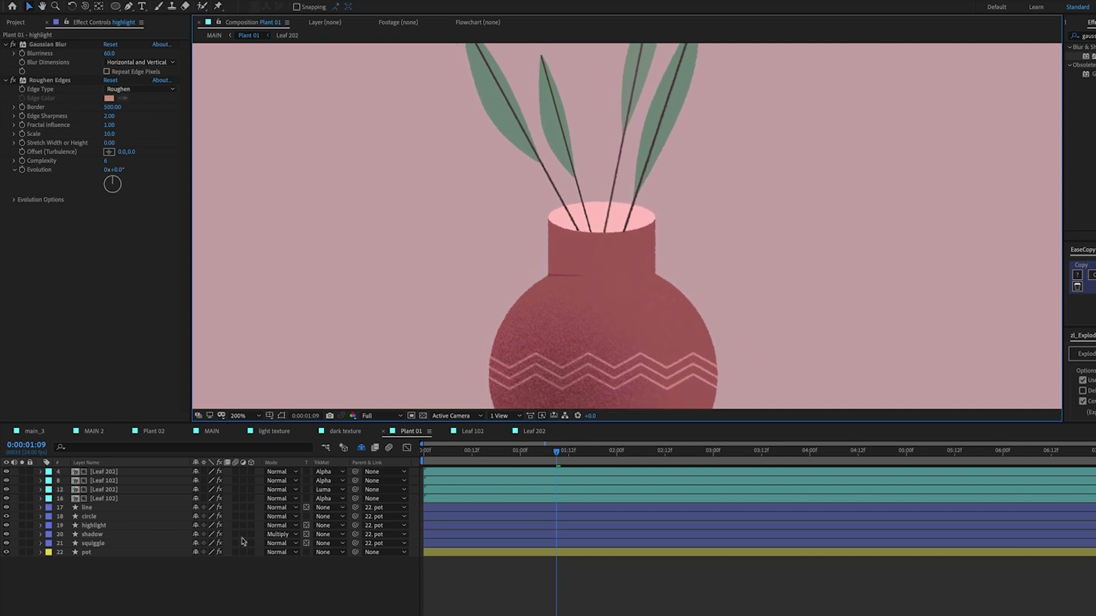
pyautogui.press('v')
pyautogui.doubleClick(119, 501)
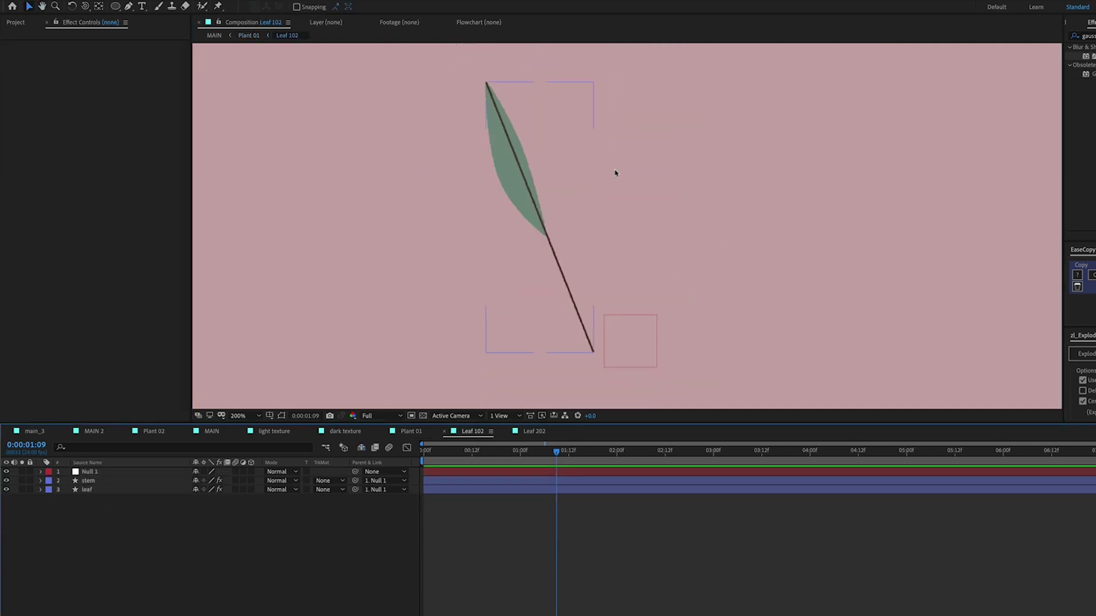
pyautogui.click(515, 185)
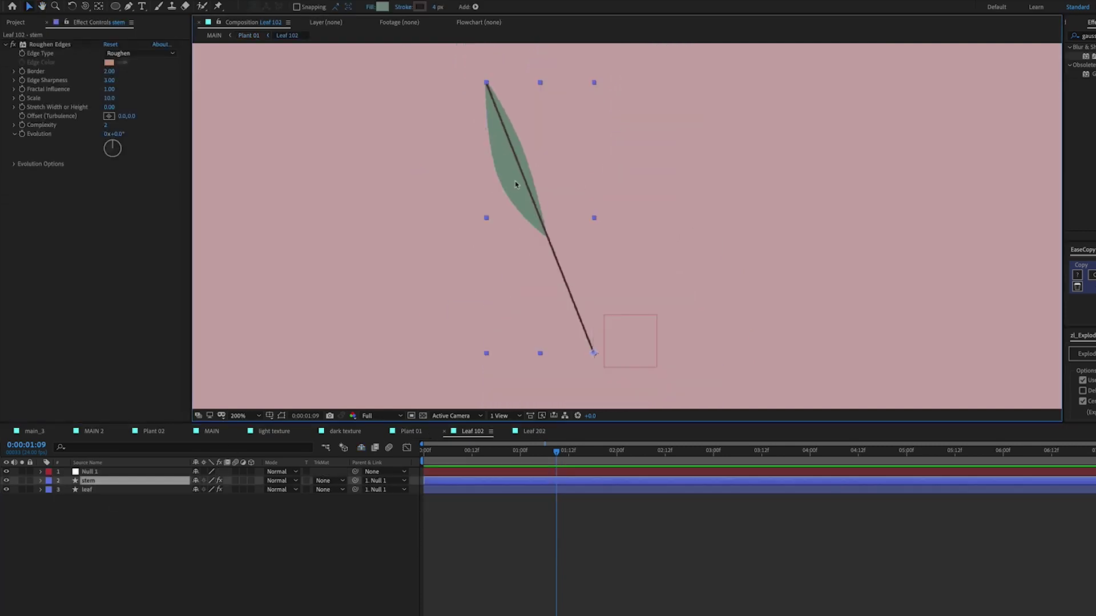
pyautogui.click(90, 490)
pyautogui.click(253, 554)
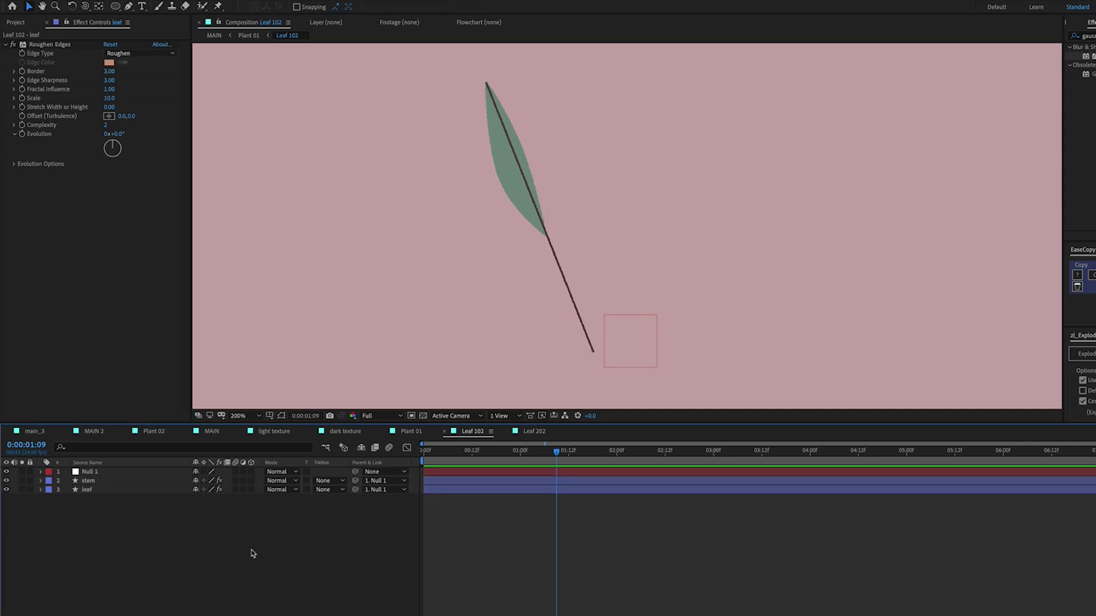
# Draw a closed pink four-point shape over the leaf's right half with the Pen tool and refine its points into a rounded outline.
pyautogui.click(129, 6)
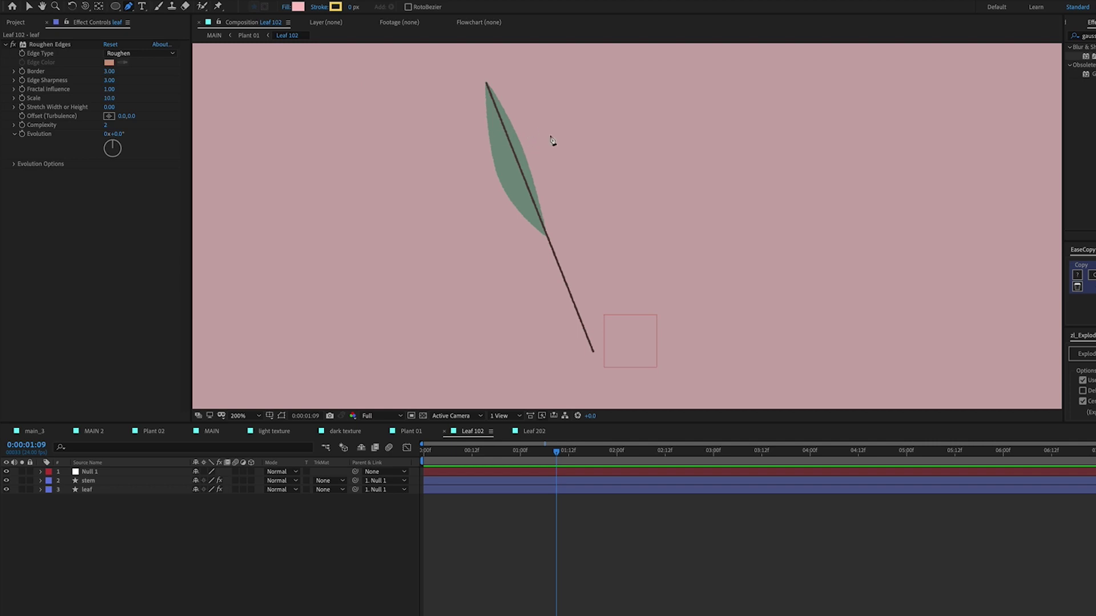
pyautogui.moveTo(538, 125); pyautogui.dragTo(521, 133)
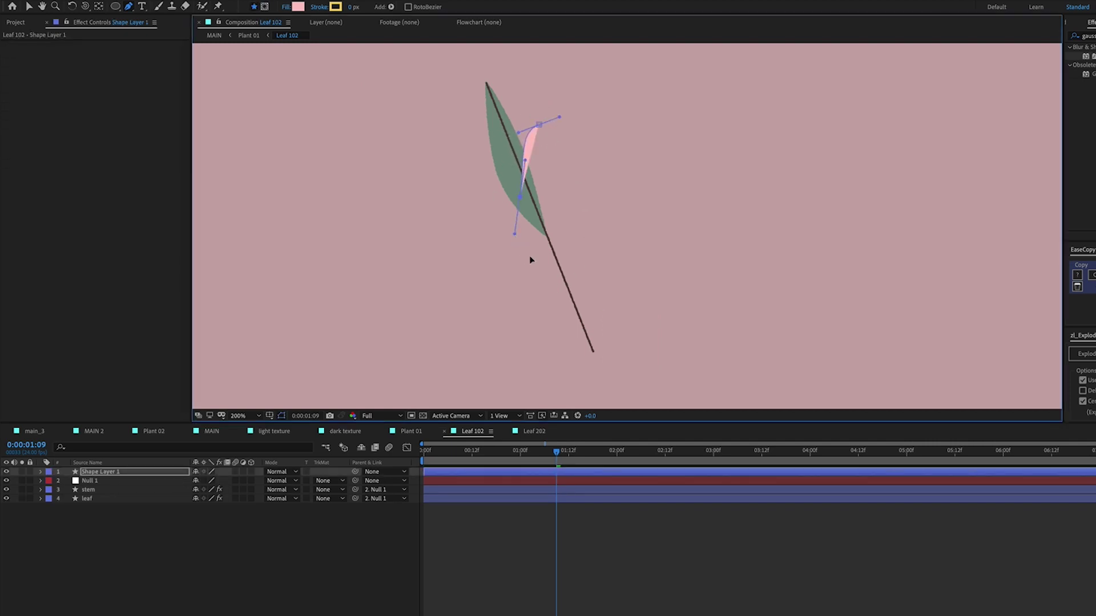
pyautogui.moveTo(563, 267); pyautogui.dragTo(581, 260)
pyautogui.moveTo(580, 174); pyautogui.dragTo(588, 191)
pyautogui.click(538, 125)
pyautogui.keyDown('alt'); pyautogui.click(539, 125); pyautogui.keyUp('alt')
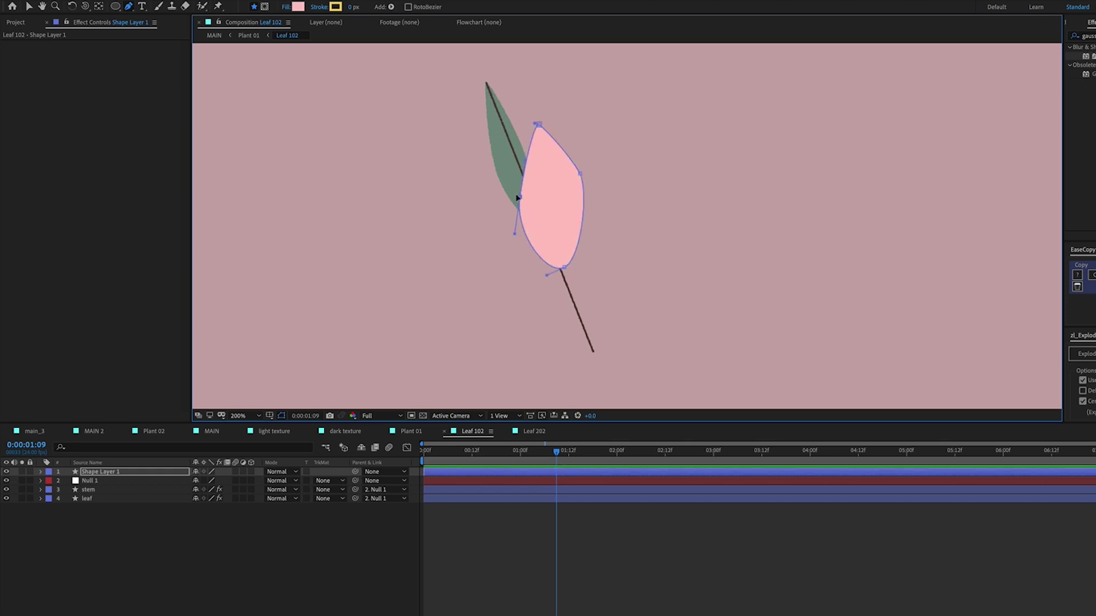
pyautogui.moveTo(544, 263); pyautogui.dragTo(542, 261)
pyautogui.moveTo(539, 124); pyautogui.dragTo(563, 125)
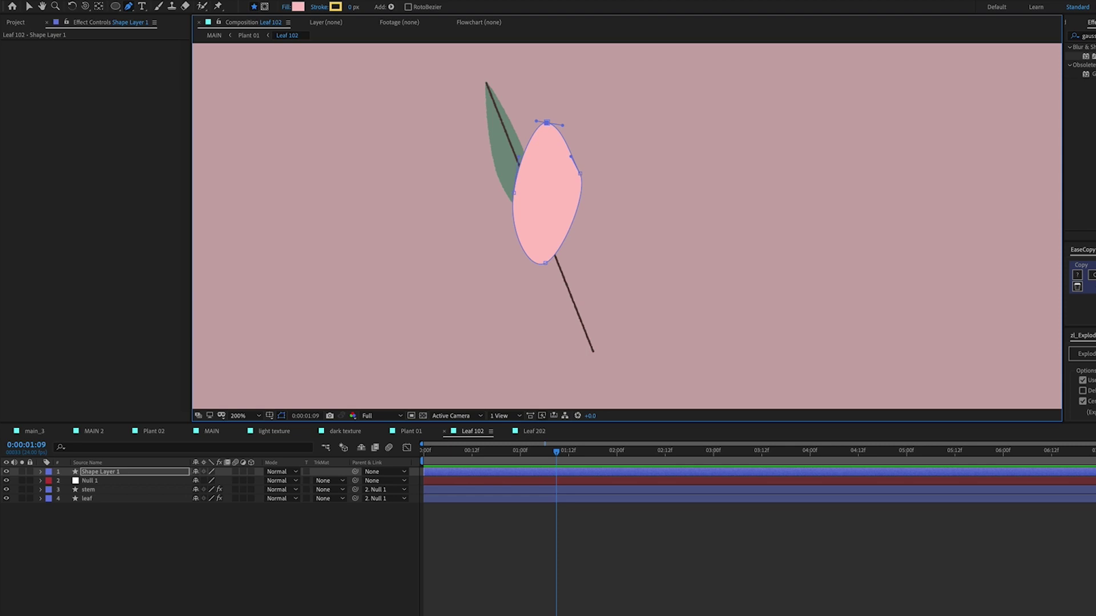
# Sample the leaf's green as the shape's fill and darken and saturate it to 2A4637.
pyautogui.click(299, 7)
pyautogui.click(786, 428)
pyautogui.click(504, 155)
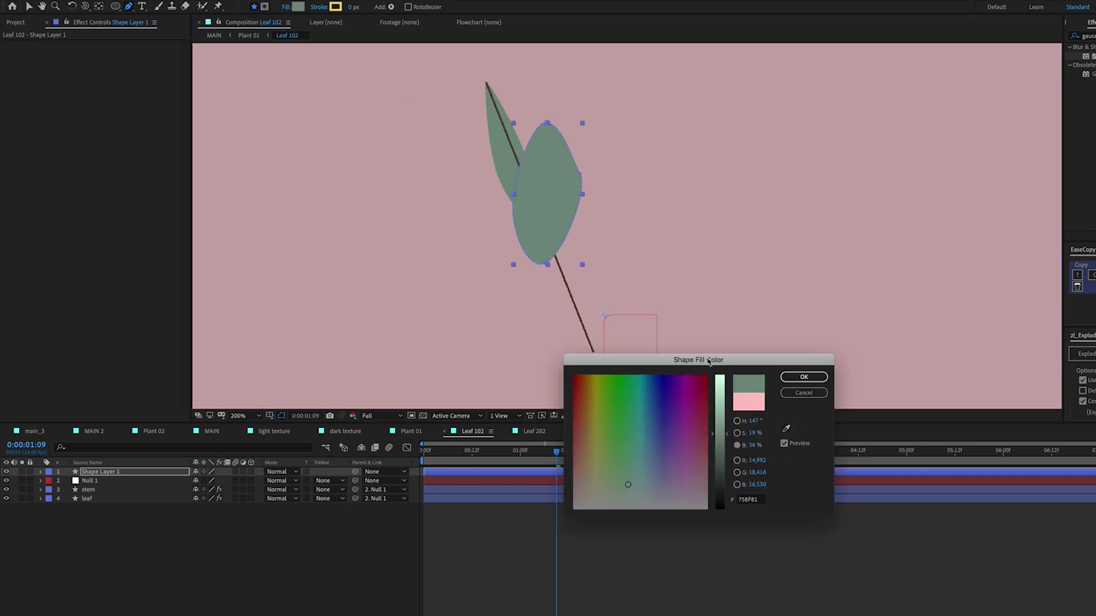
pyautogui.moveTo(722, 442); pyautogui.dragTo(721, 454)
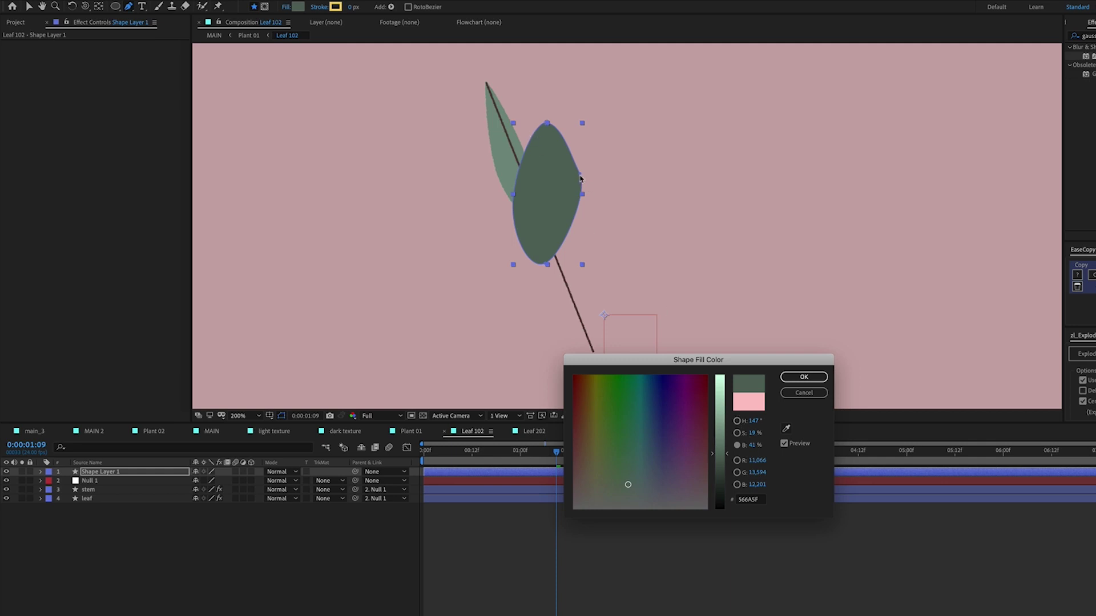
pyautogui.click(737, 434)
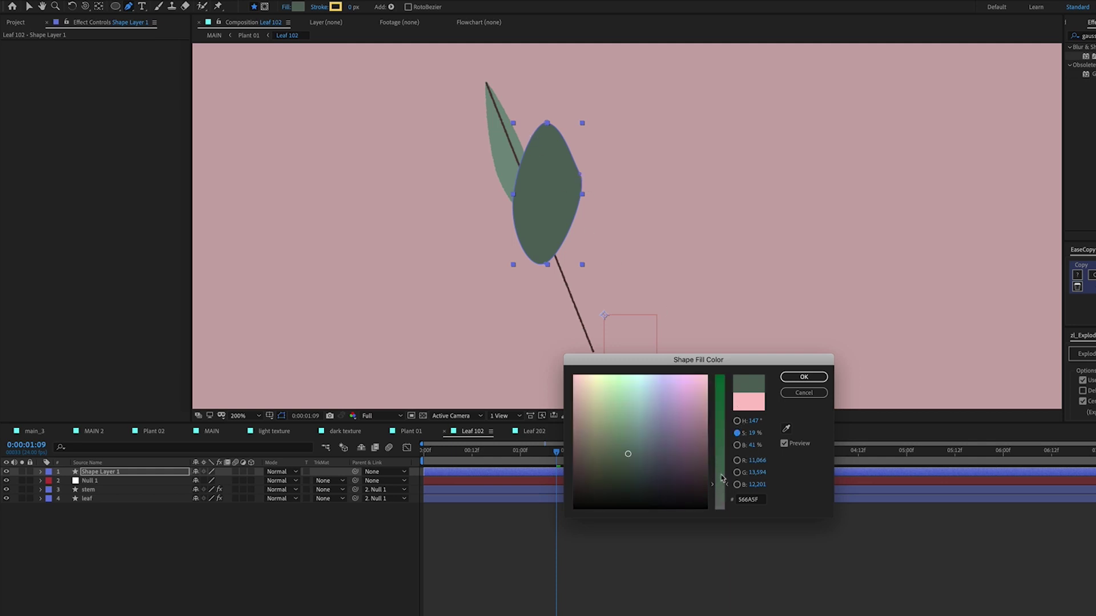
pyautogui.moveTo(722, 478)
pyautogui.mouseDown()
pyautogui.moveTo(722, 455)
pyautogui.moveTo(722, 473)
pyautogui.mouseUp()
pyautogui.click(737, 445)
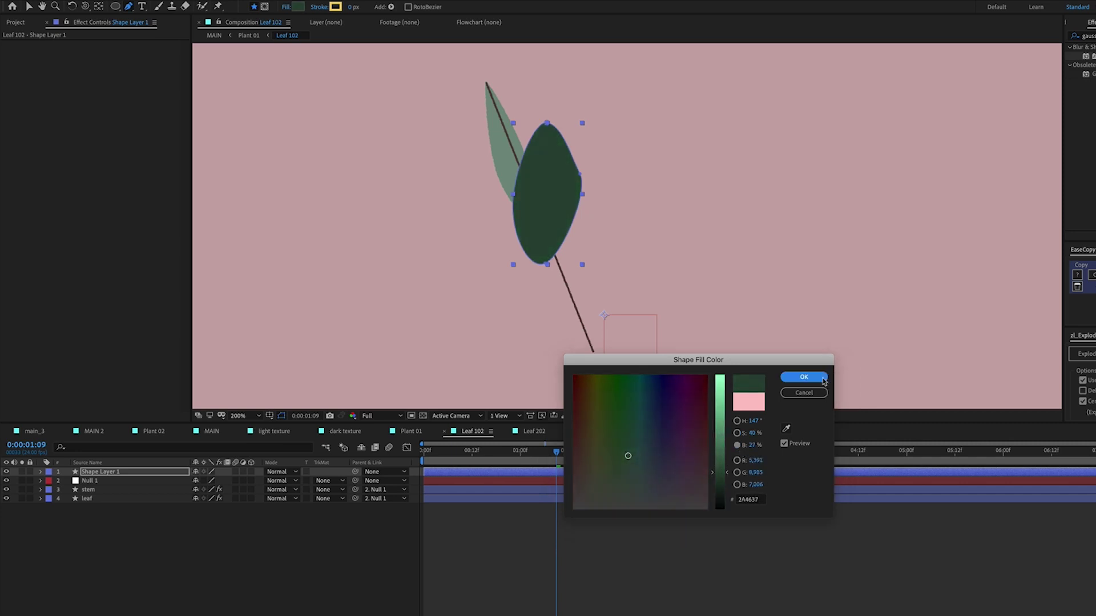
pyautogui.click(824, 378)
# Refine the dark green shape's side and top points so its outline tilts along the leaf.
pyautogui.moveTo(577, 184); pyautogui.dragTo(574, 163)
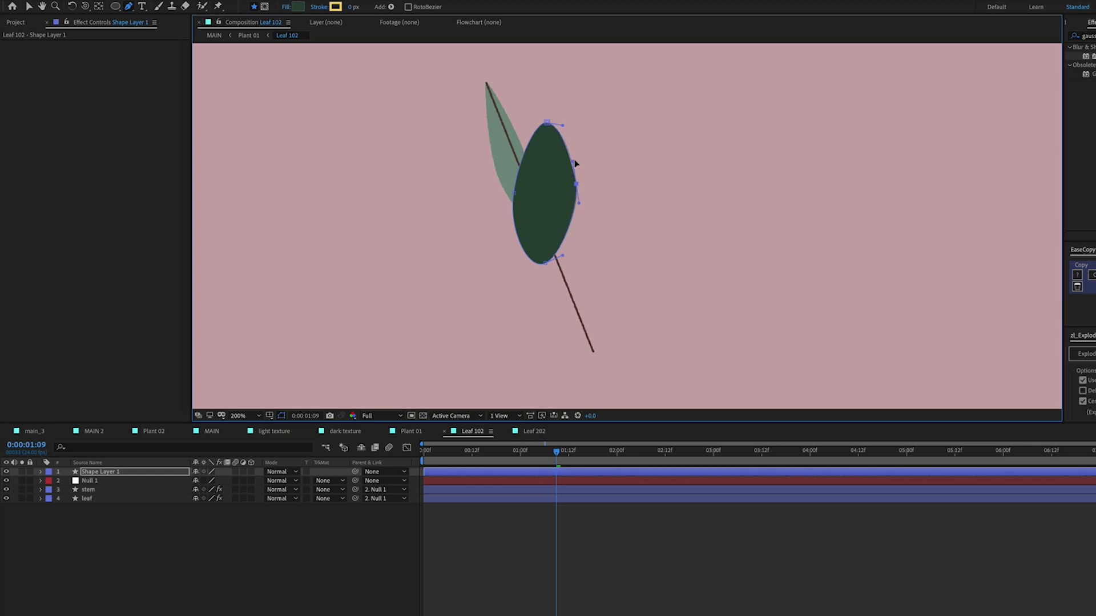
pyautogui.moveTo(547, 122); pyautogui.dragTo(539, 119)
pyautogui.moveTo(510, 194); pyautogui.dragTo(504, 230)
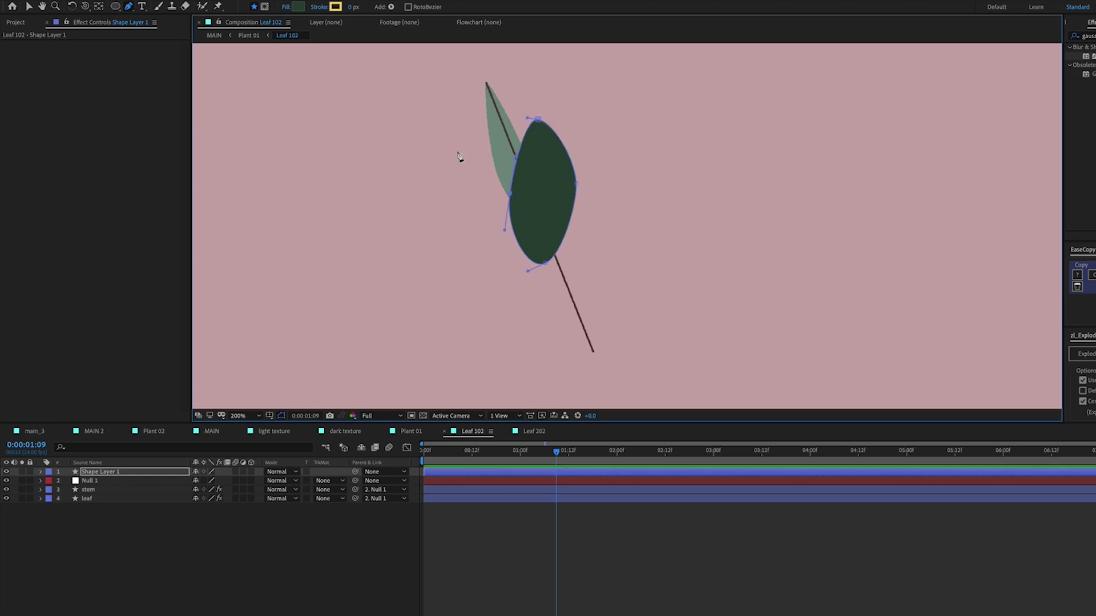
# Copy the Gaussian Blur and Roughen Edges effects from Plant 01's shadow layer onto Shape Layer 1 in Leaf 102.
pyautogui.click(246, 36)
pyautogui.press('v')
pyautogui.click(102, 552)
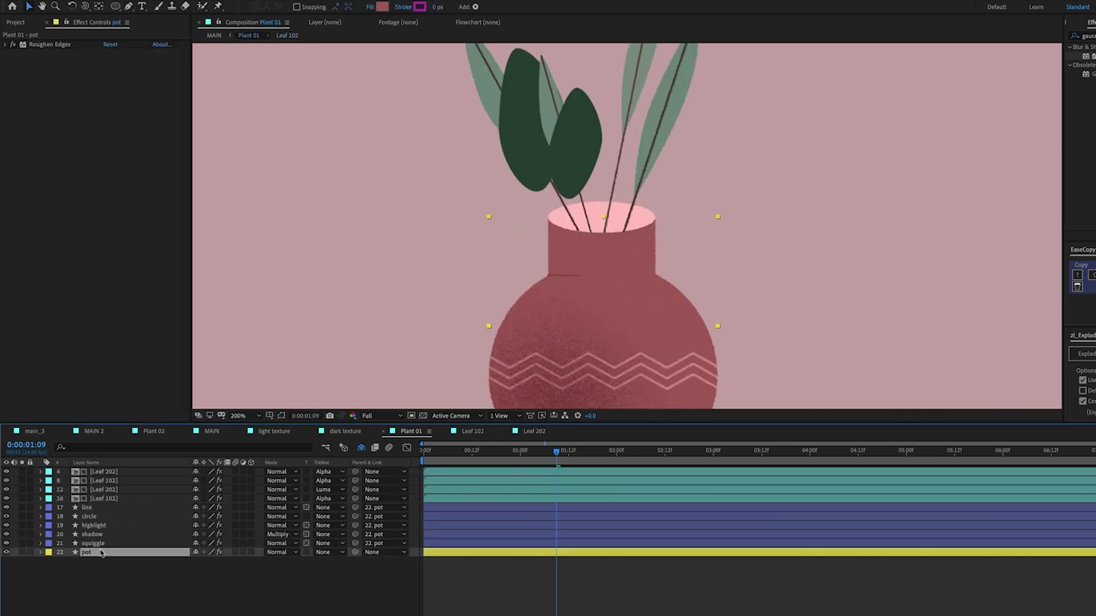
pyautogui.click(94, 544)
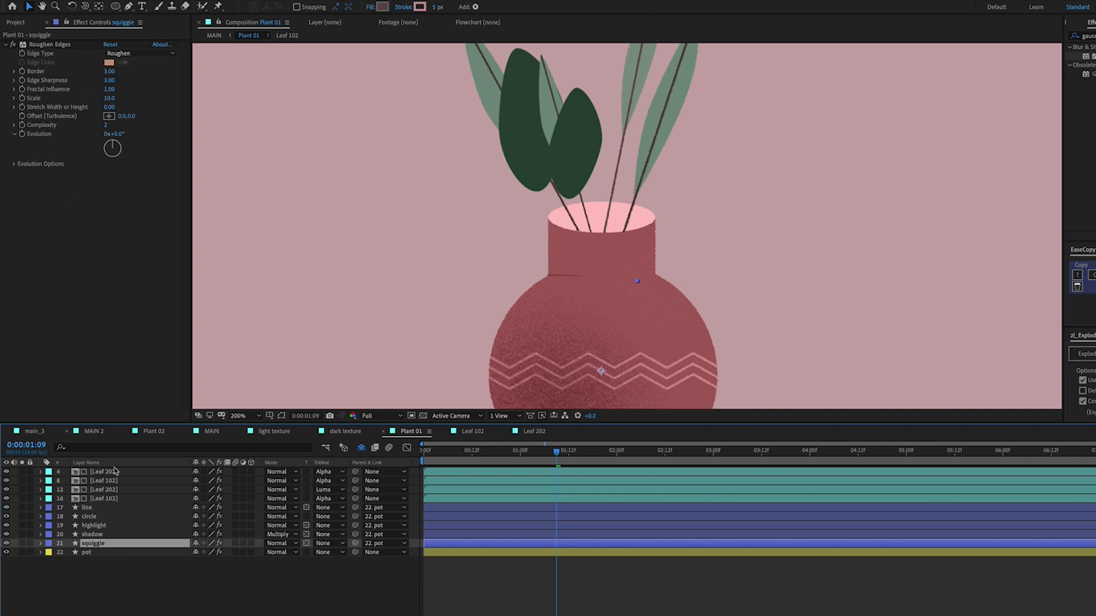
pyautogui.click(94, 534)
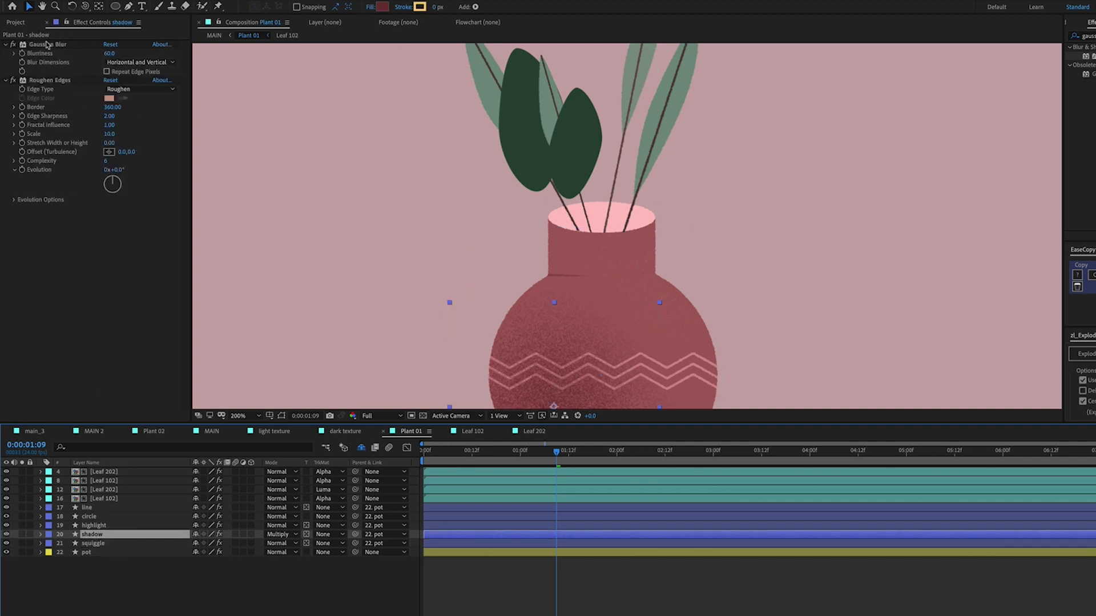
pyautogui.click(47, 44)
pyautogui.keyDown('shift'); pyautogui.click(61, 81); pyautogui.keyUp('shift')
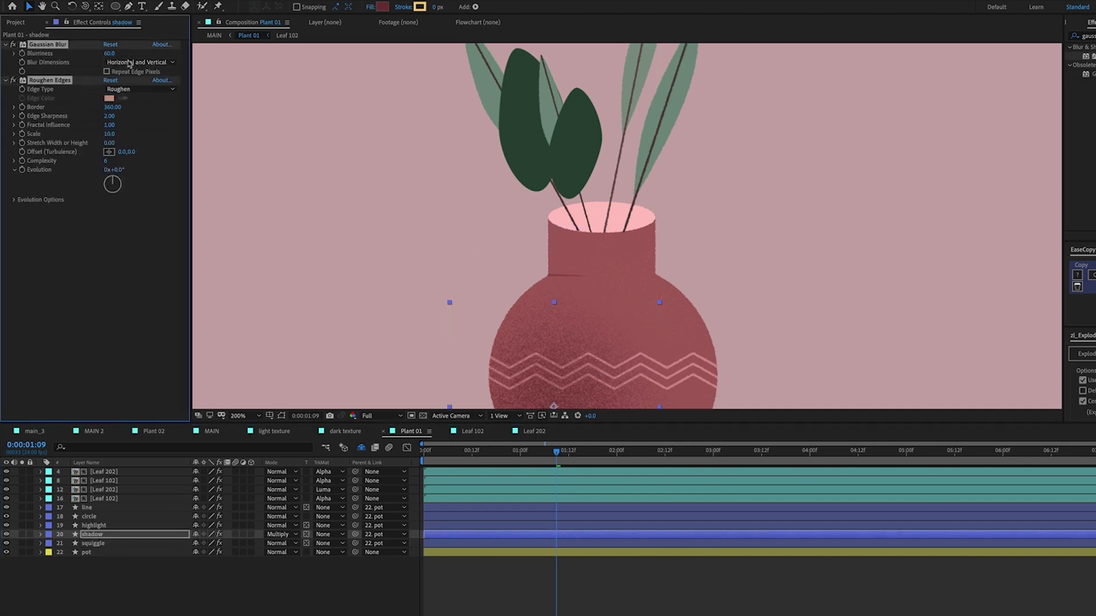
pyautogui.click(287, 34)
pyautogui.click(561, 472)
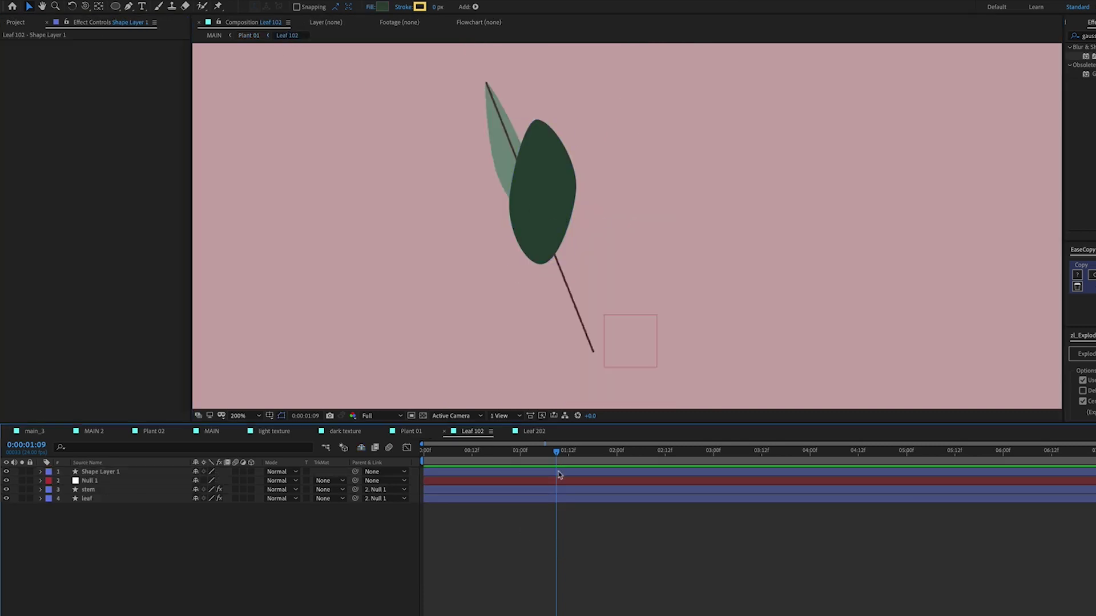
pyautogui.hotkey('ctrl', 'v')
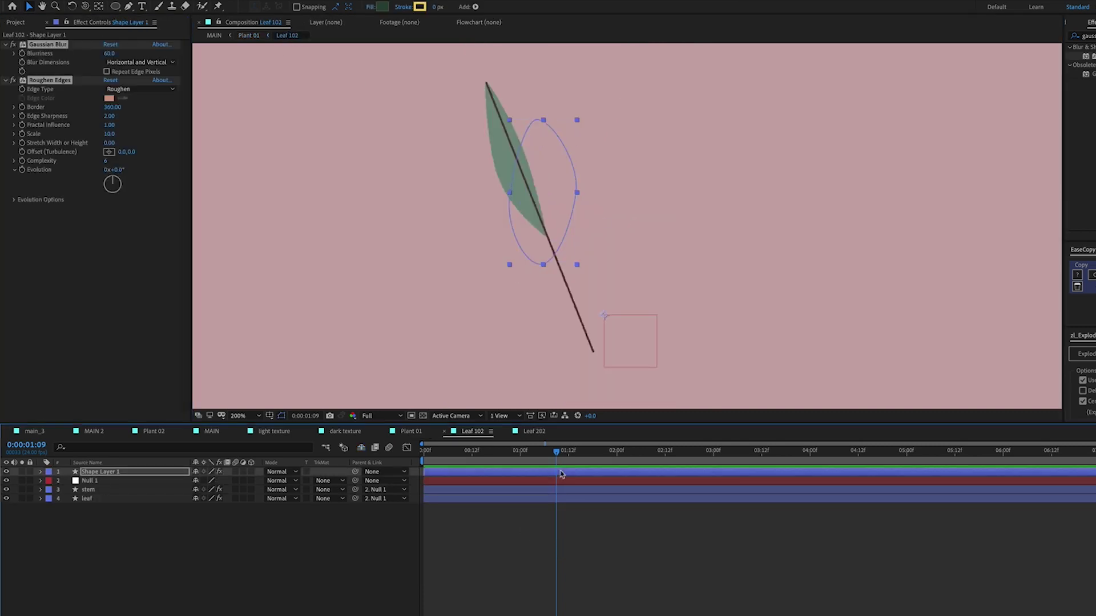
# Move Shape Layer 1's anchor point to the middle of the shape.
pyautogui.click(111, 516)
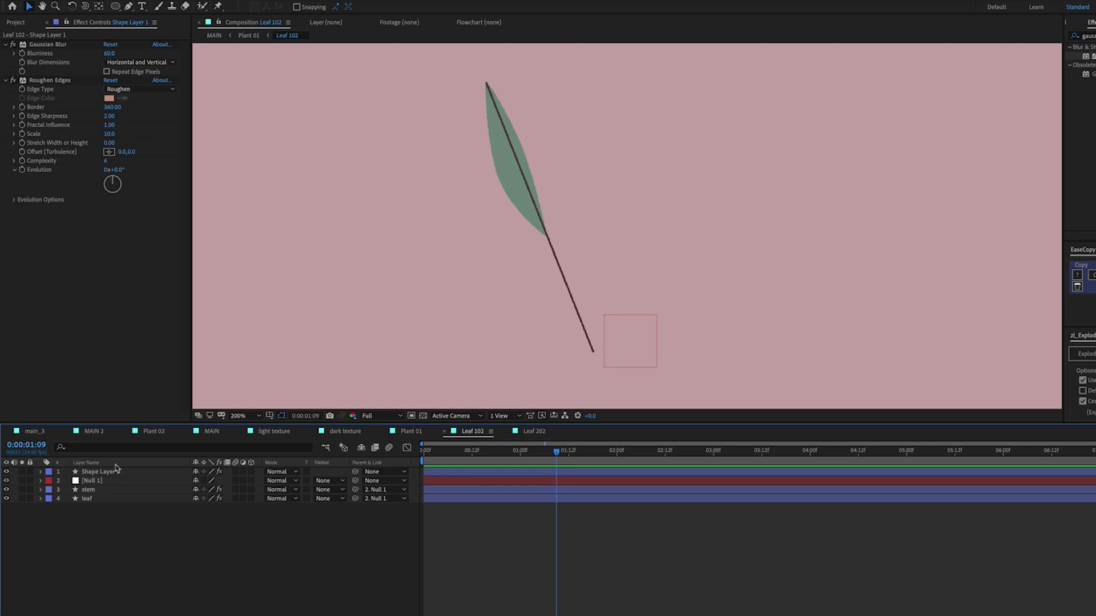
pyautogui.click(98, 471)
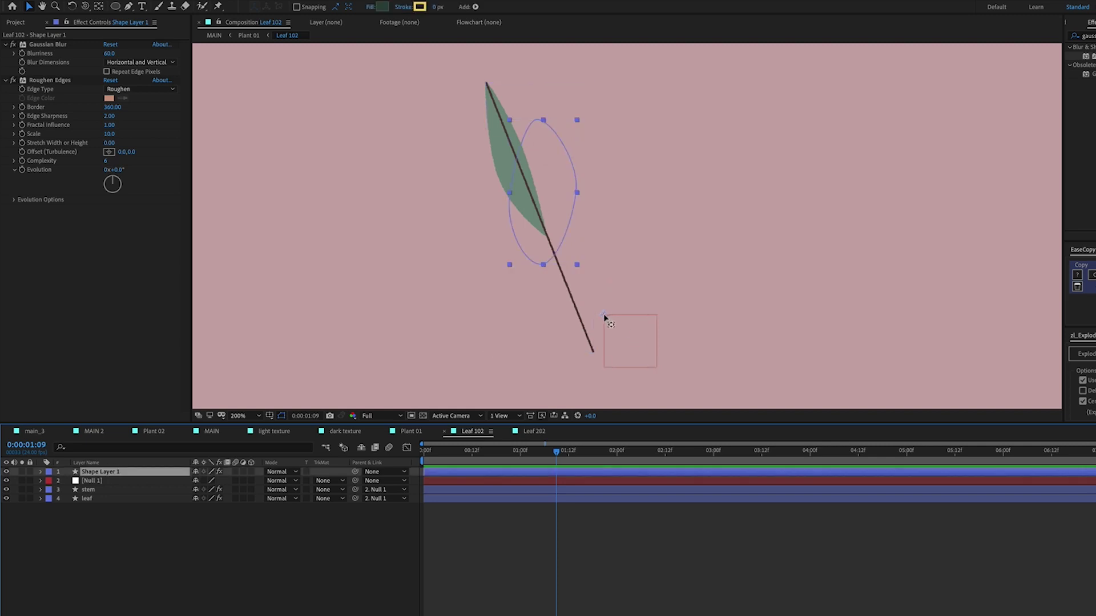
pyautogui.press('y')
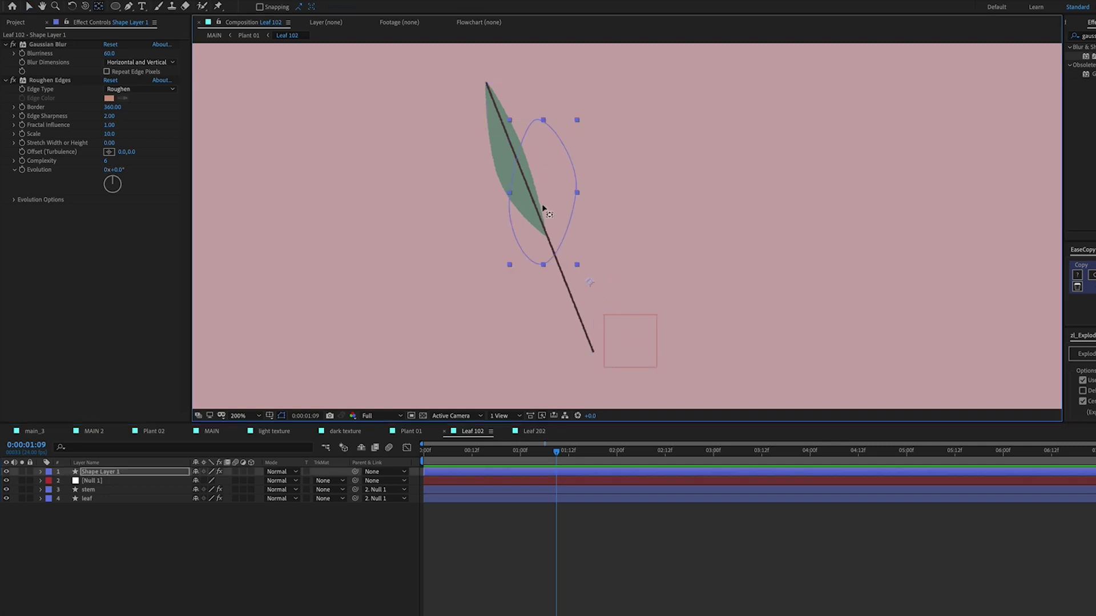
# Set the shape's Gaussian Blur blurriness to 40 and its Roughen Edges border to 200.
pyautogui.click(13, 81)
pyautogui.click(13, 81)
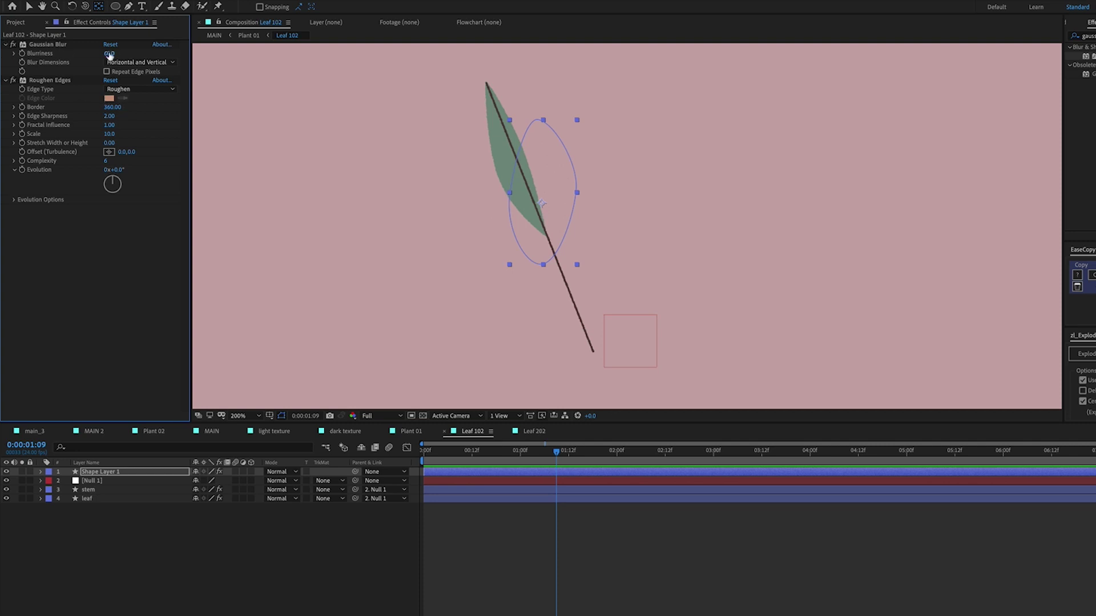
pyautogui.write('40')
pyautogui.press('Return')
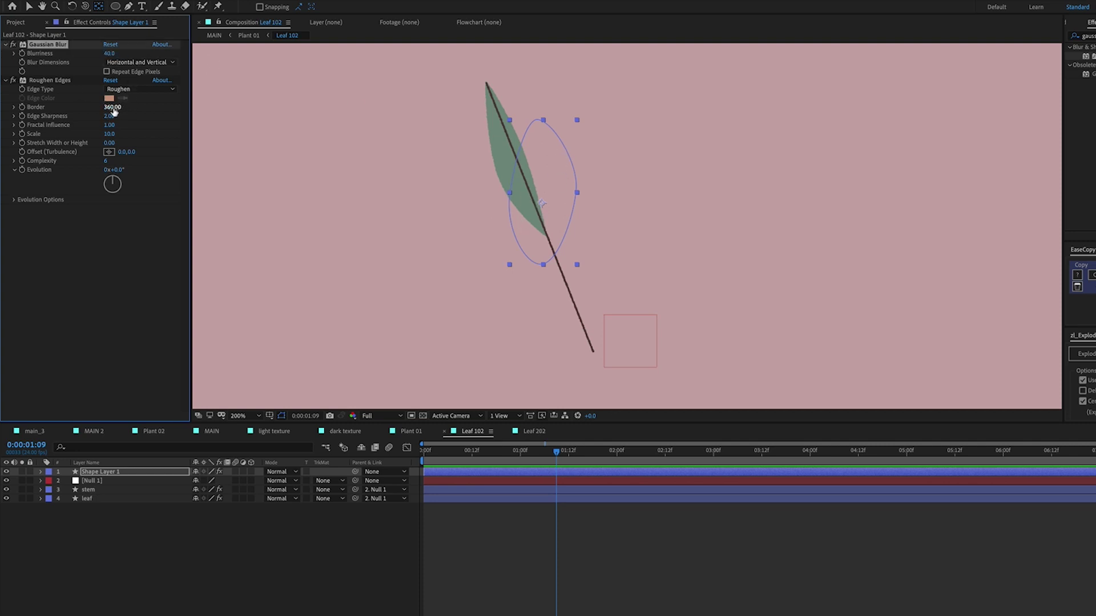
pyautogui.moveTo(114, 112); pyautogui.dragTo(72, 109)
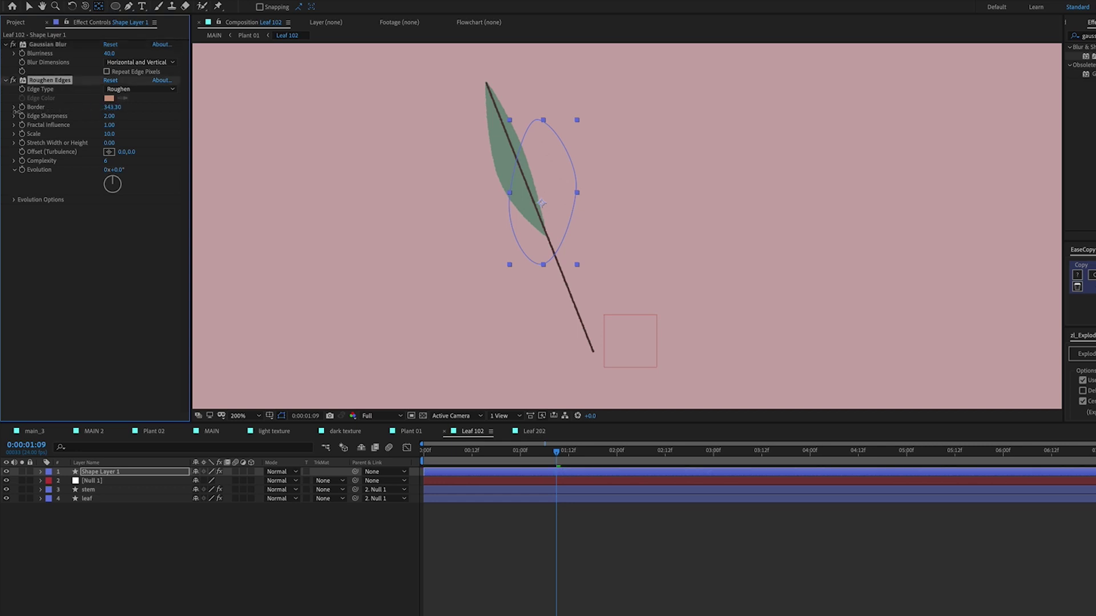
pyautogui.click(115, 108)
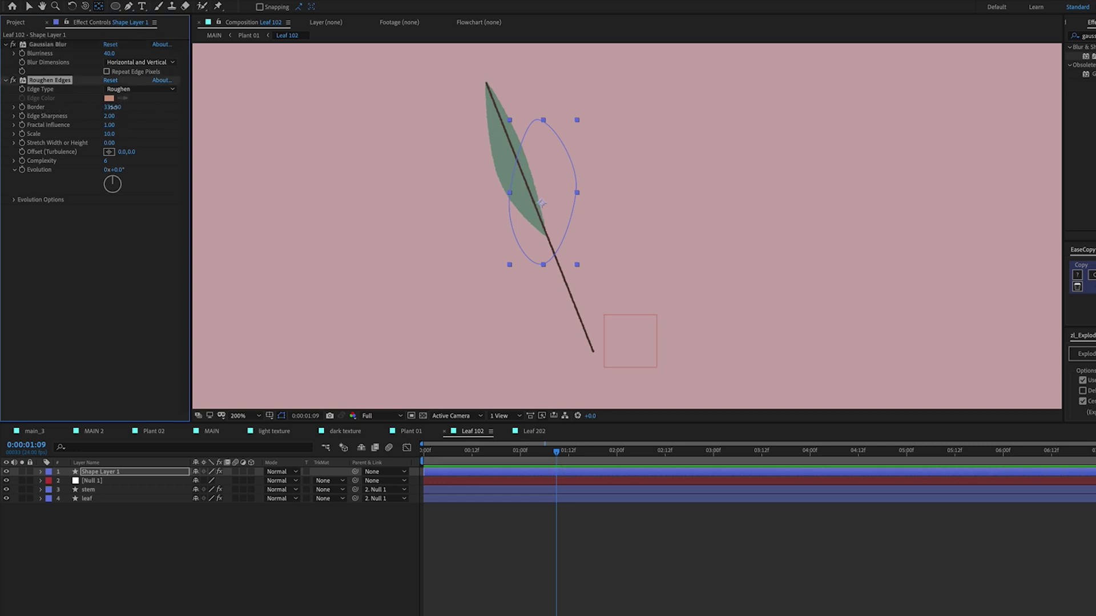
pyautogui.write('200')
pyautogui.press('Return')
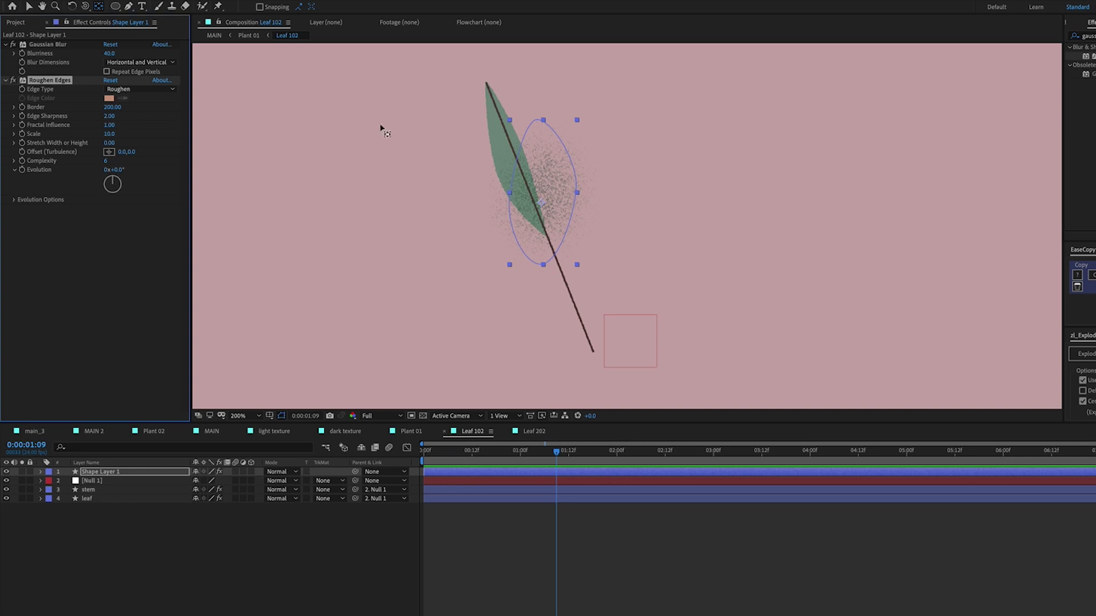
# Shift the shape slightly down and set its blurriness to 20 and Roughen Edges border to 100.
pyautogui.moveTo(557, 194); pyautogui.dragTo(555, 217)
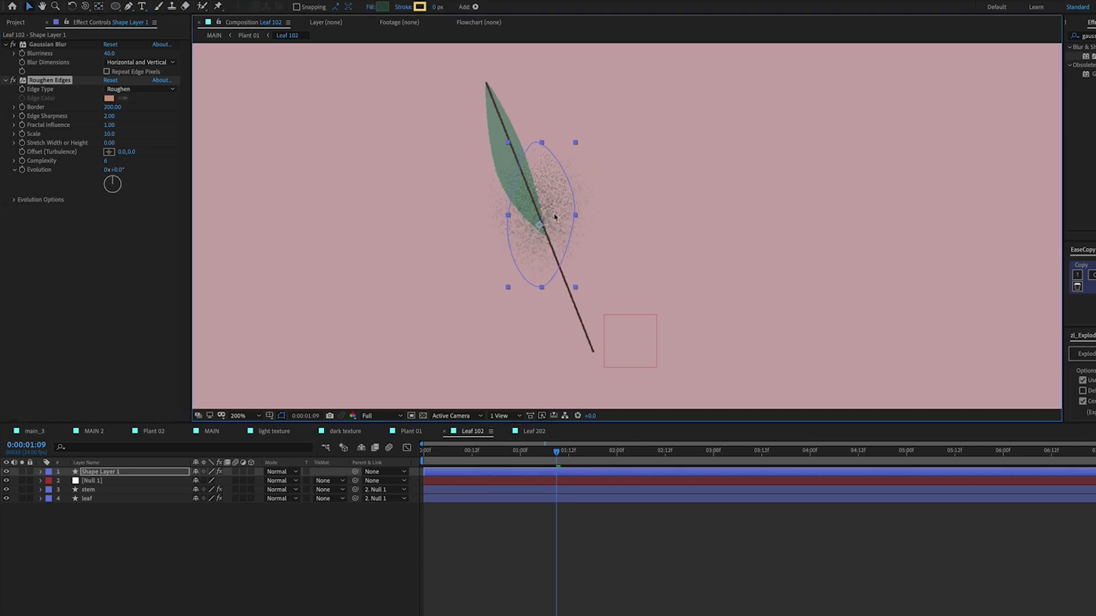
pyautogui.press('v')
pyautogui.click(114, 54)
pyautogui.write('20')
pyautogui.press('Return')
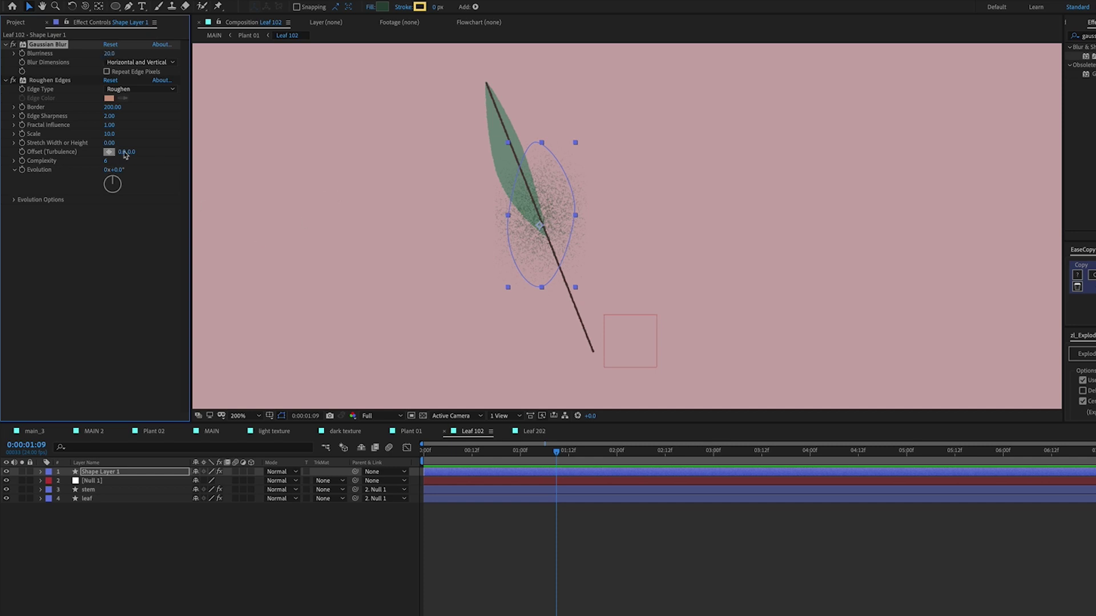
pyautogui.click(113, 107)
pyautogui.write('100')
pyautogui.press('Return')
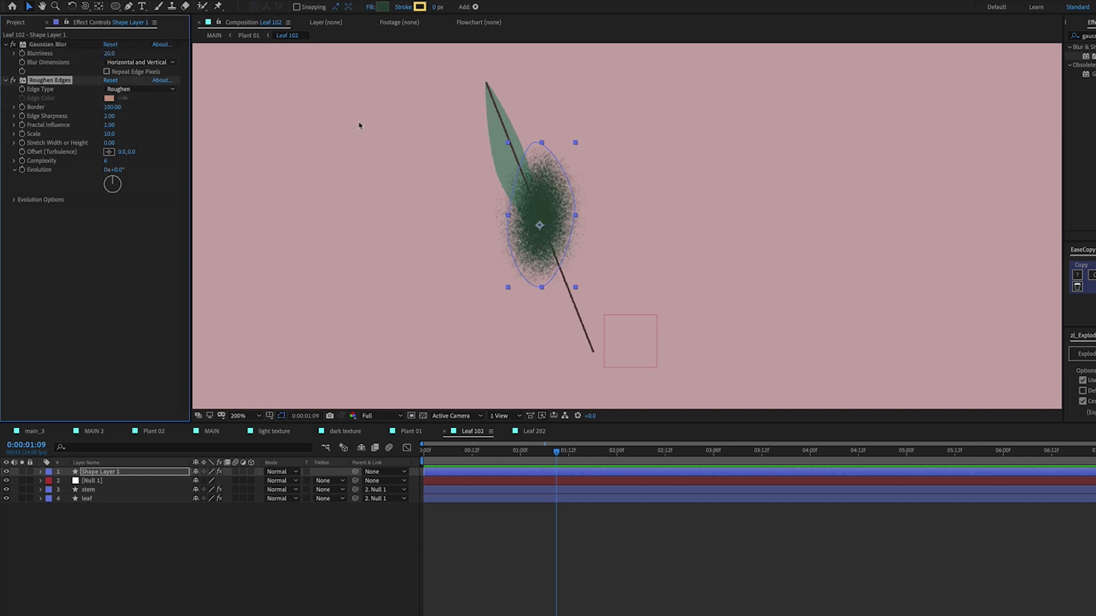
# Adjust the shape's position and points along the leaf's right edge and preserve underlying transparency to confine it to the leaf.
pyautogui.moveTo(547, 202); pyautogui.dragTo(544, 191)
pyautogui.press('g')
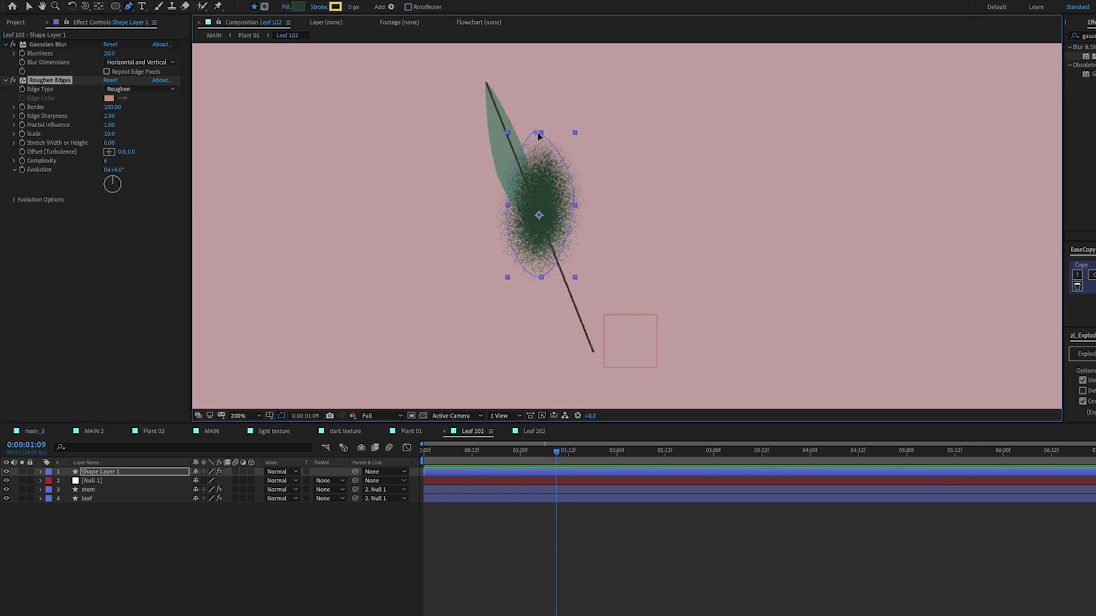
pyautogui.moveTo(538, 132); pyautogui.dragTo(526, 106)
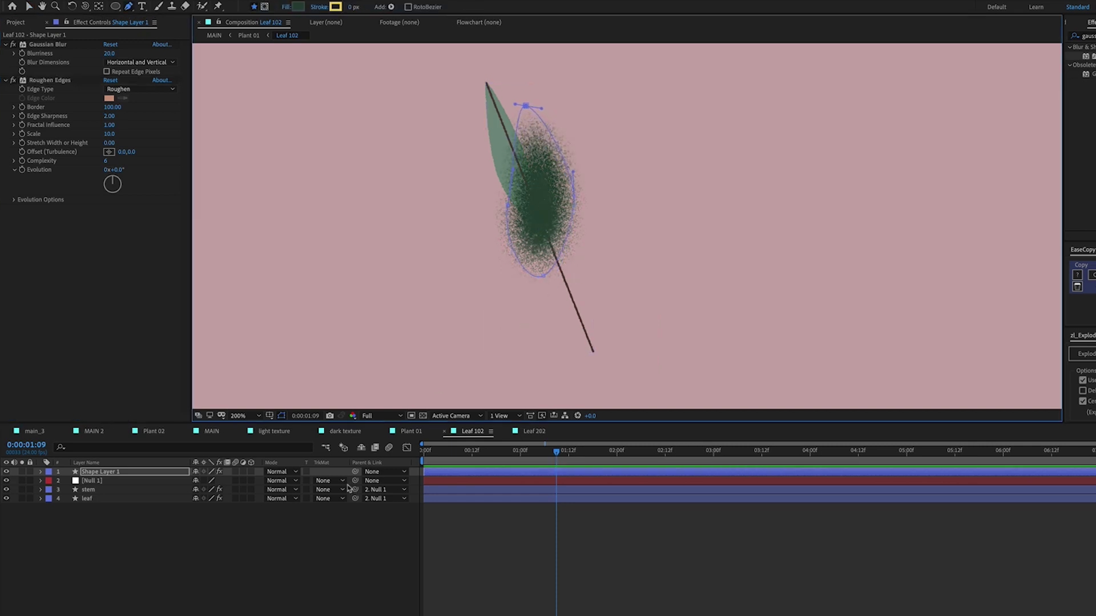
pyautogui.click(306, 473)
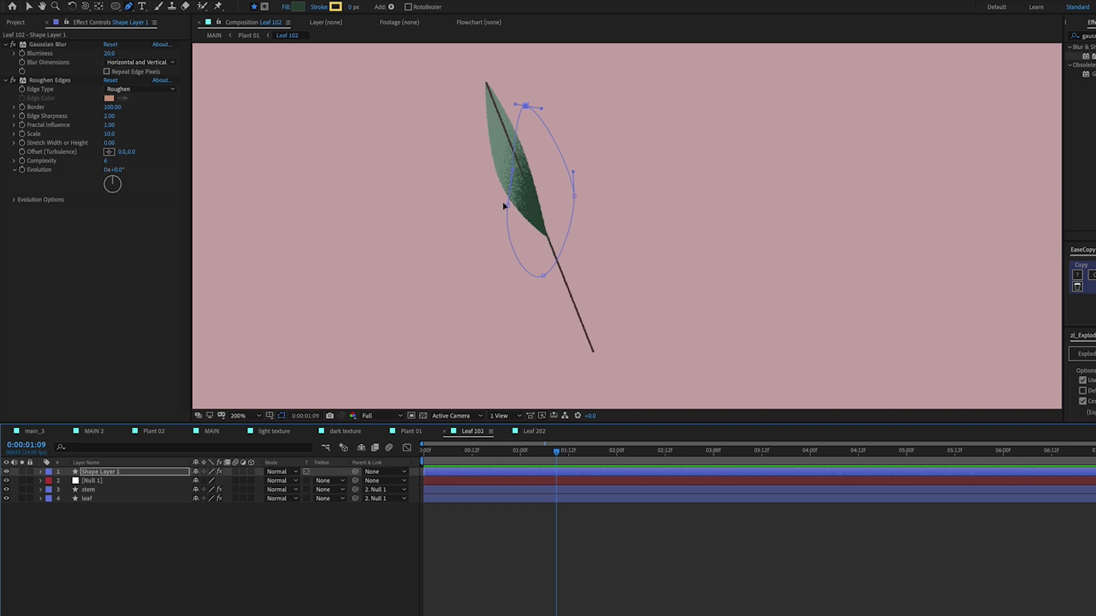
pyautogui.moveTo(503, 206); pyautogui.dragTo(531, 238)
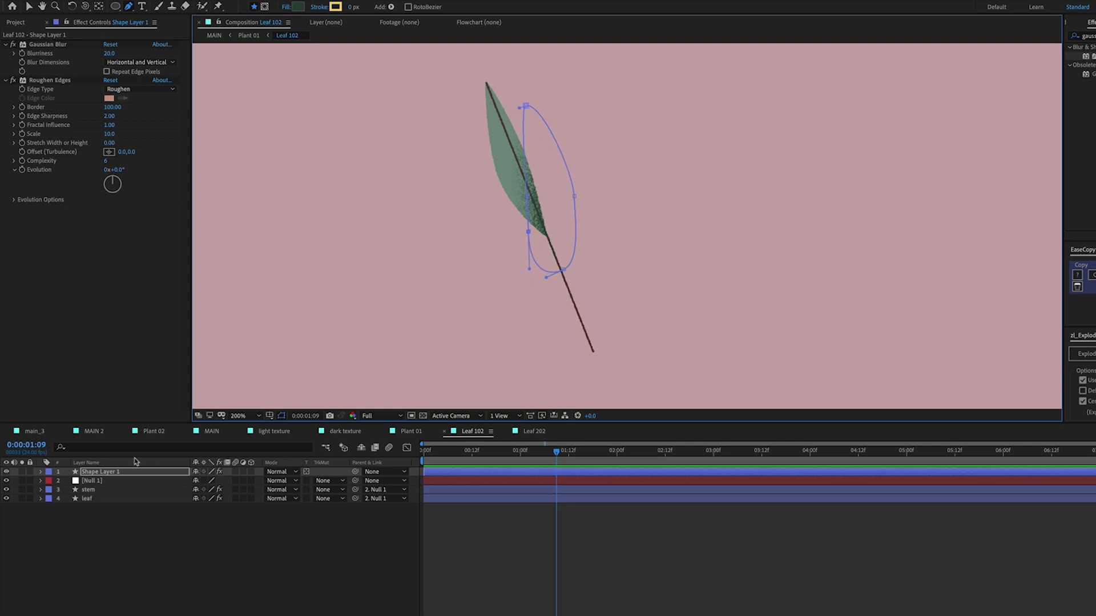
# Rename Shape Layer 1 as shadow.
pyautogui.write('shadow')
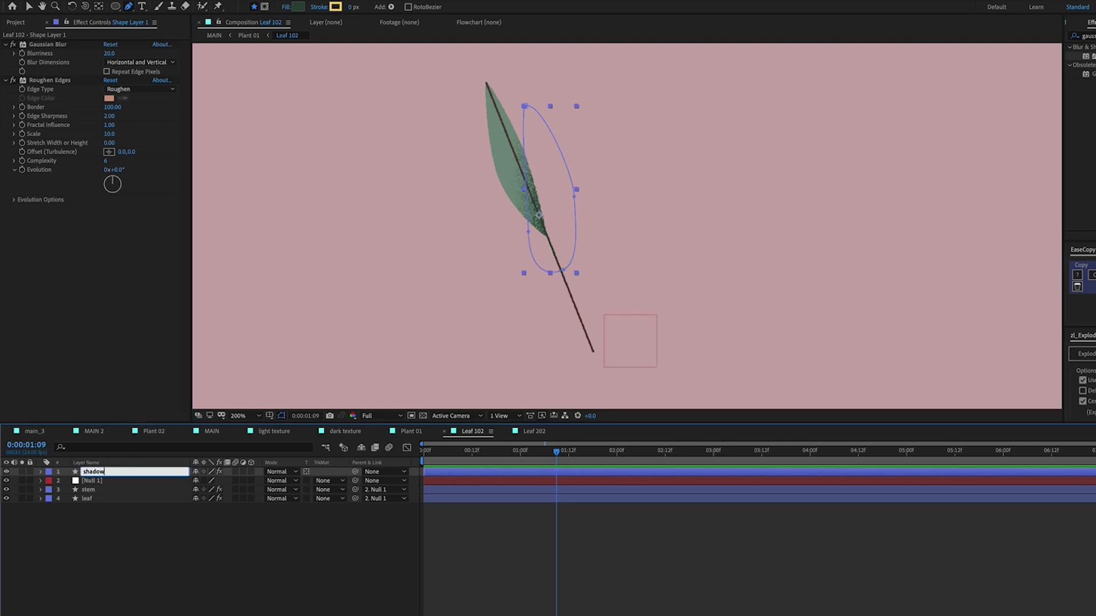
pyautogui.click(113, 556)
pyautogui.click(114, 474)
# Nudge the shadow layer slightly down and outward along the leaf's right edge.
pyautogui.press('h')
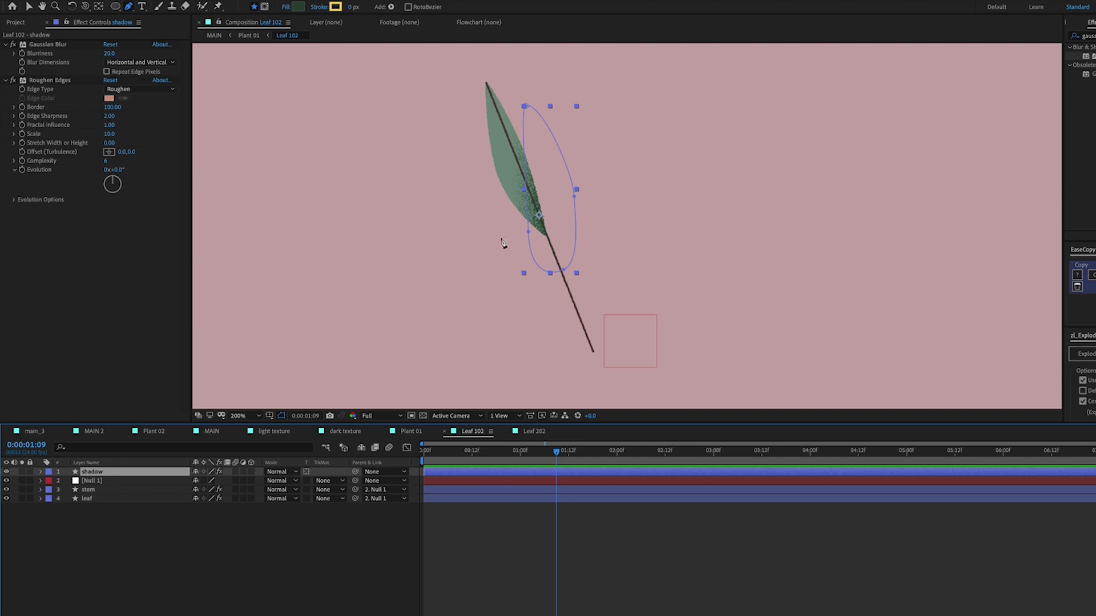
pyautogui.moveTo(556, 236); pyautogui.dragTo(577, 236)
pyautogui.press('g')
pyautogui.press('v')
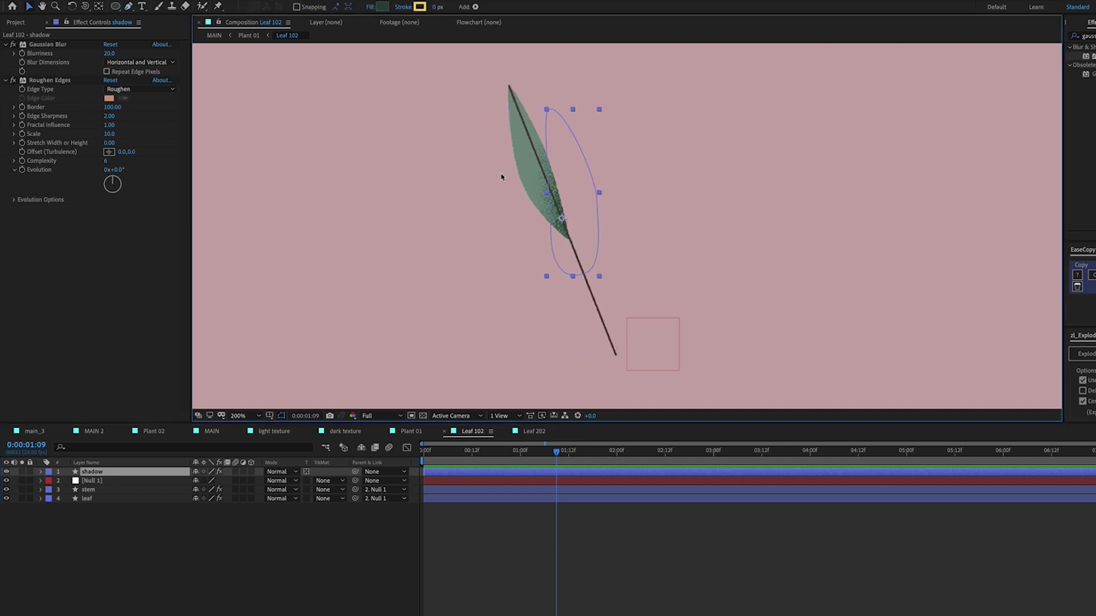
pyautogui.moveTo(565, 224); pyautogui.dragTo(566, 226)
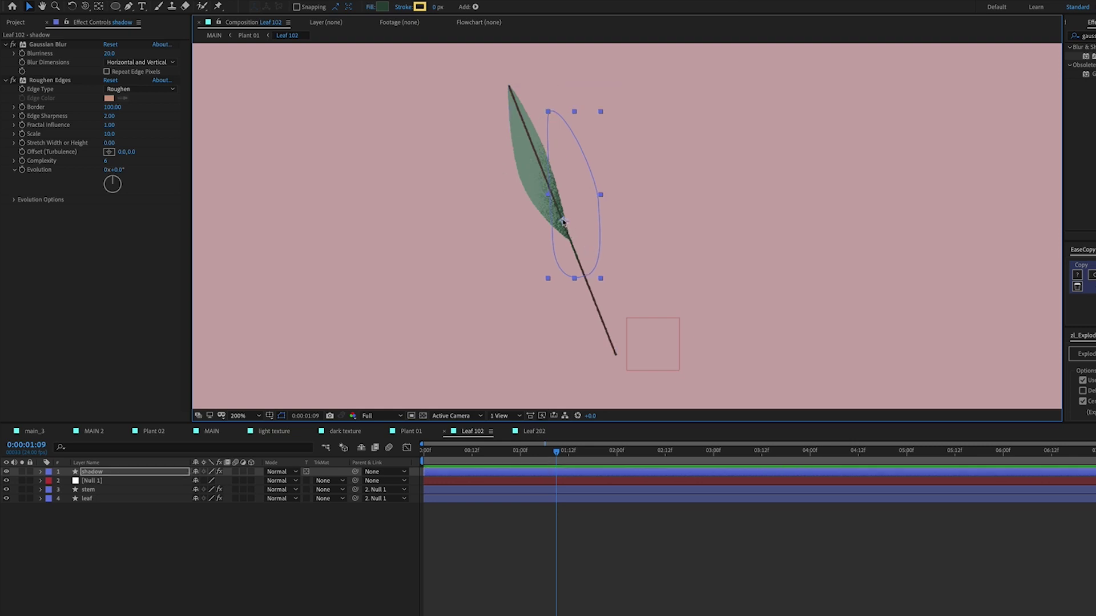
pyautogui.moveTo(564, 171); pyautogui.dragTo(563, 173)
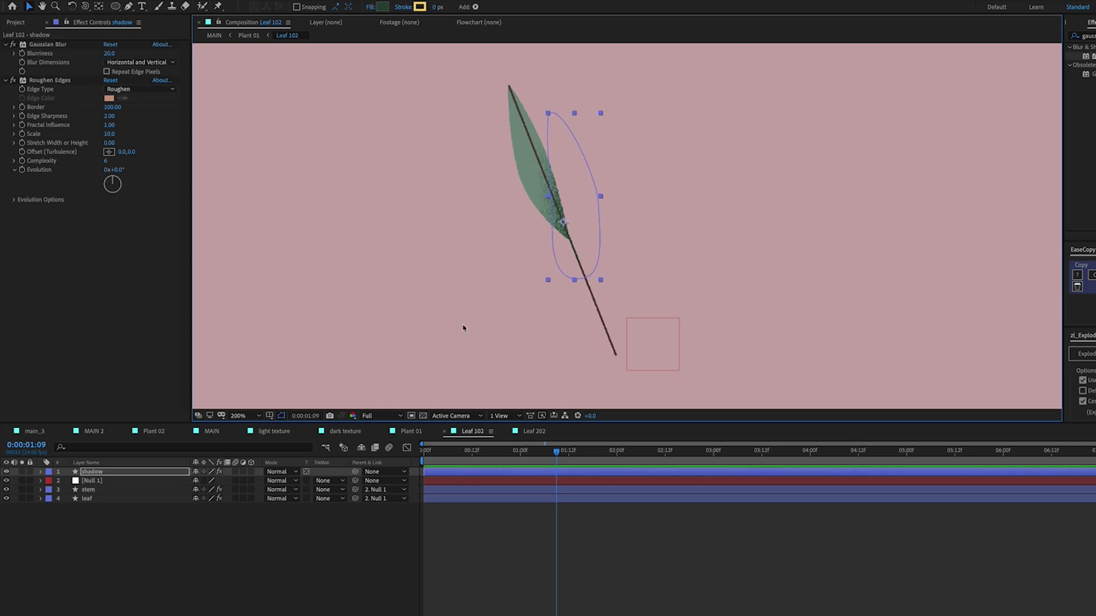
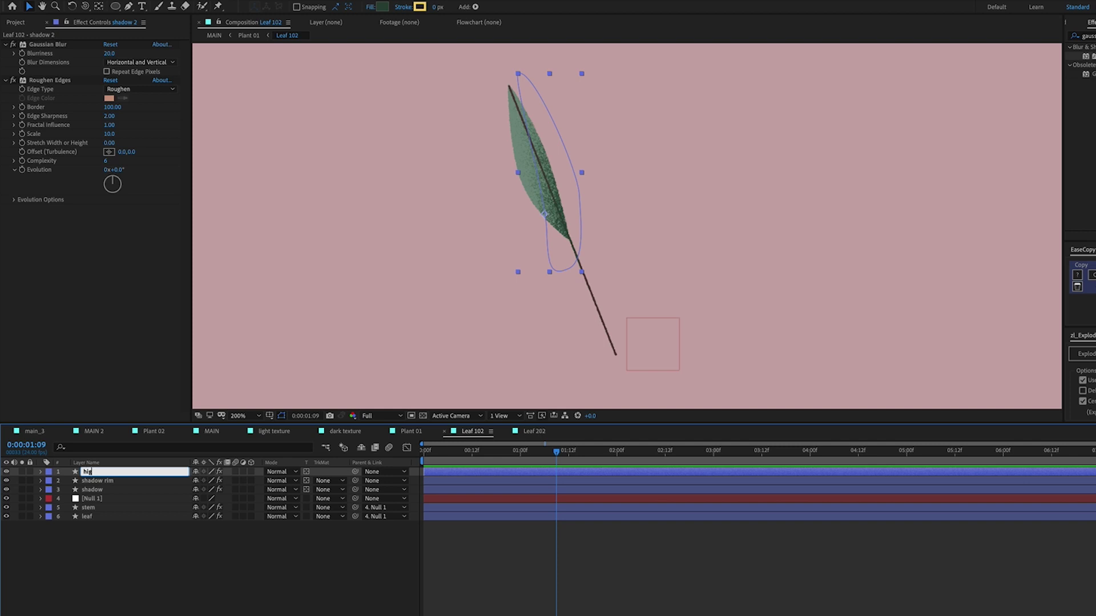
# Rename the duplicated shadow layer as highlight and move it up and over to the leaf's left side.
pyautogui.write('t')
pyautogui.click(111, 553)
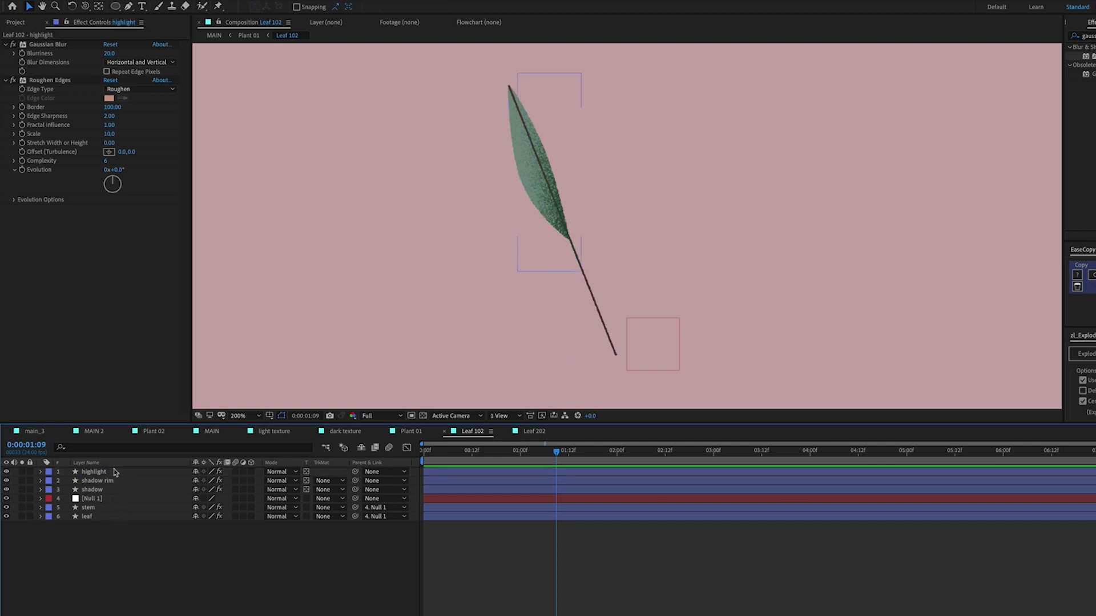
pyautogui.click(544, 203)
pyautogui.moveTo(545, 216); pyautogui.dragTo(494, 178)
pyautogui.scroll(3, 491, 172)
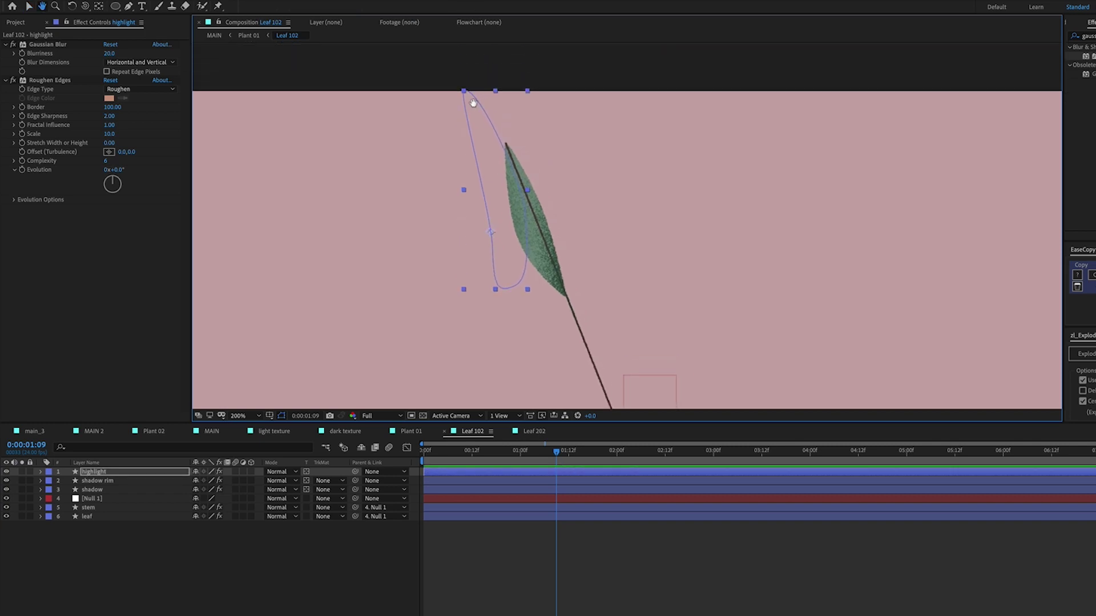
# Reshape the highlight path by moving its upper, side and lower points closer along the leaf's left edge.
pyautogui.press('g')
pyautogui.moveTo(510, 103); pyautogui.dragTo(506, 96)
pyautogui.moveTo(524, 188); pyautogui.dragTo(517, 212)
pyautogui.moveTo(521, 284); pyautogui.dragTo(506, 289)
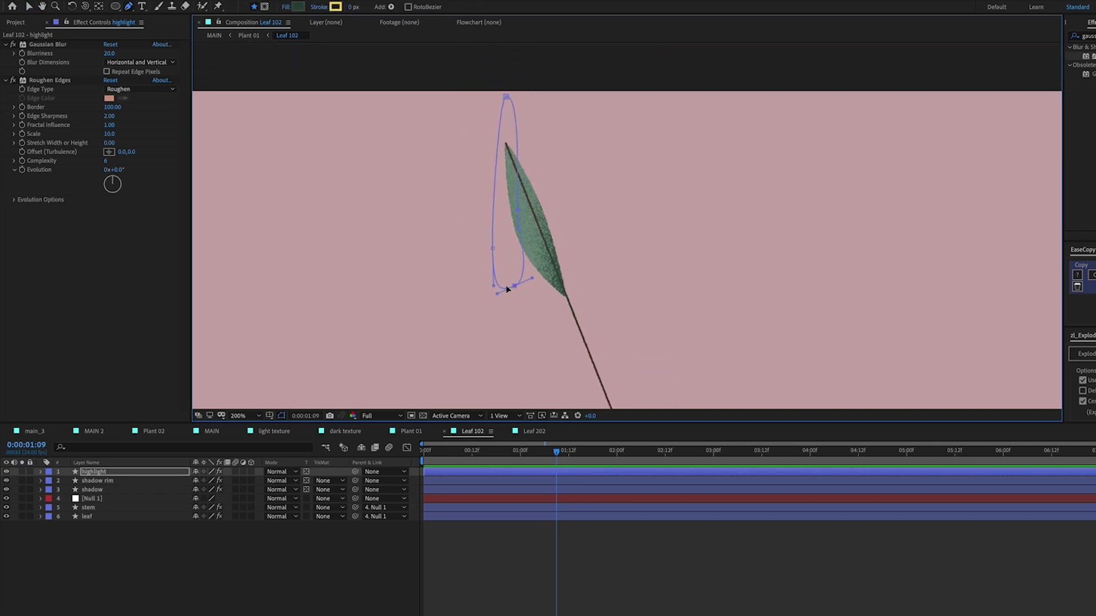
# Change the highlight shape's fill to a light pink picked from the colour field and brightened.
pyautogui.click(296, 9)
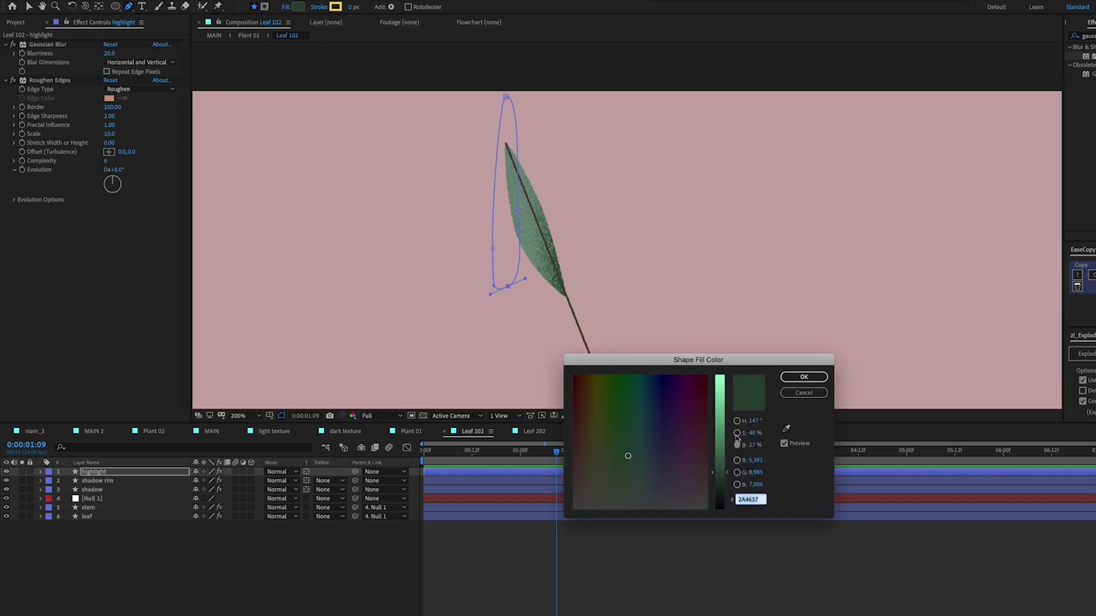
pyautogui.click(737, 445)
pyautogui.click(689, 484)
pyautogui.moveTo(689, 484); pyautogui.dragTo(708, 485)
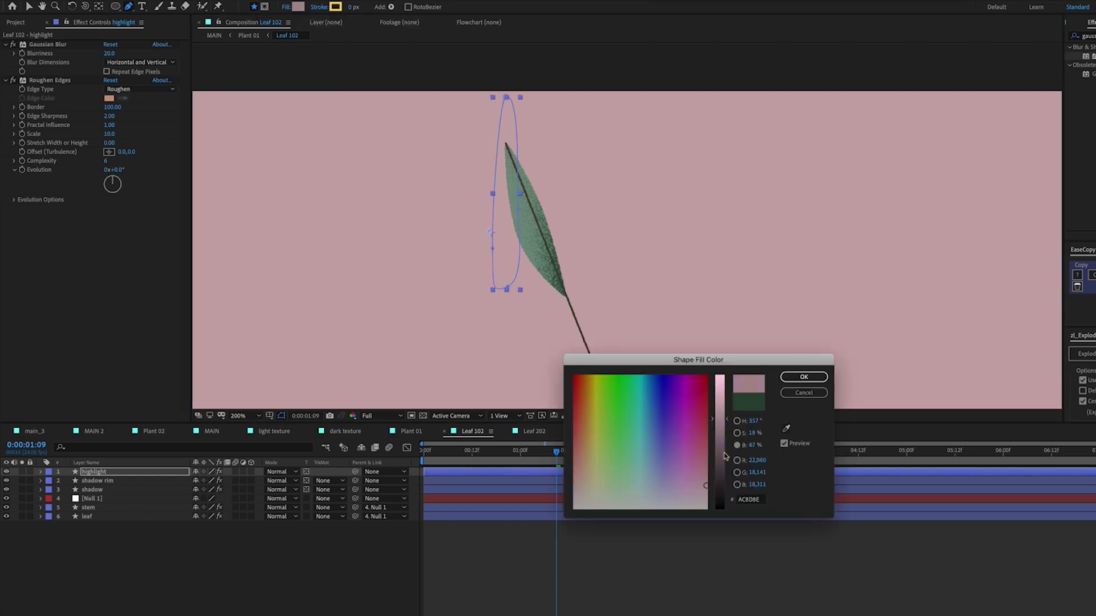
pyautogui.click(725, 404)
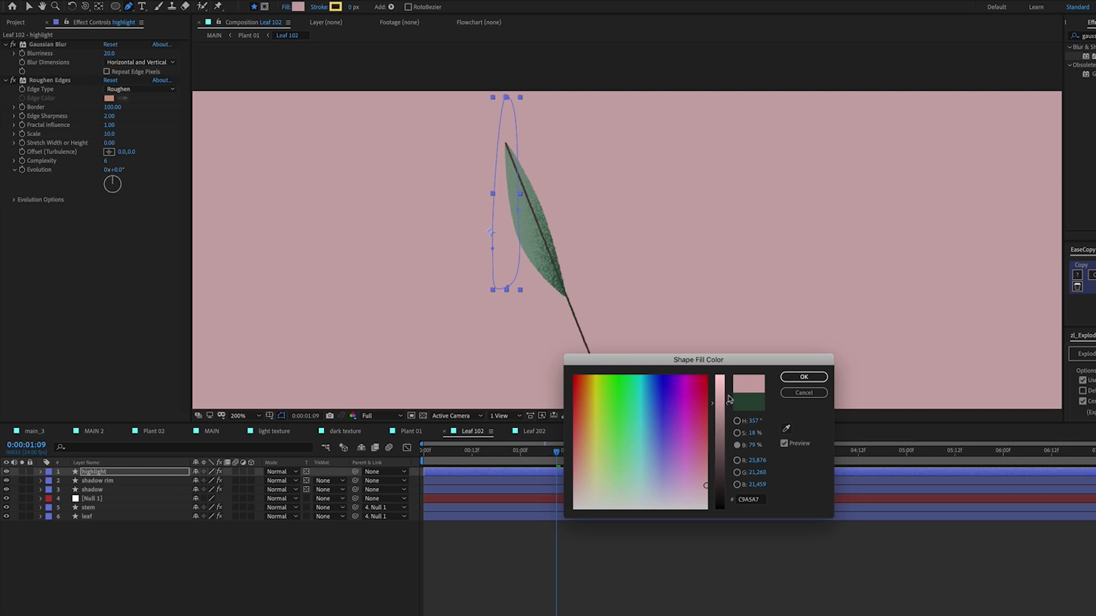
pyautogui.moveTo(728, 396); pyautogui.dragTo(729, 379)
pyautogui.click(804, 376)
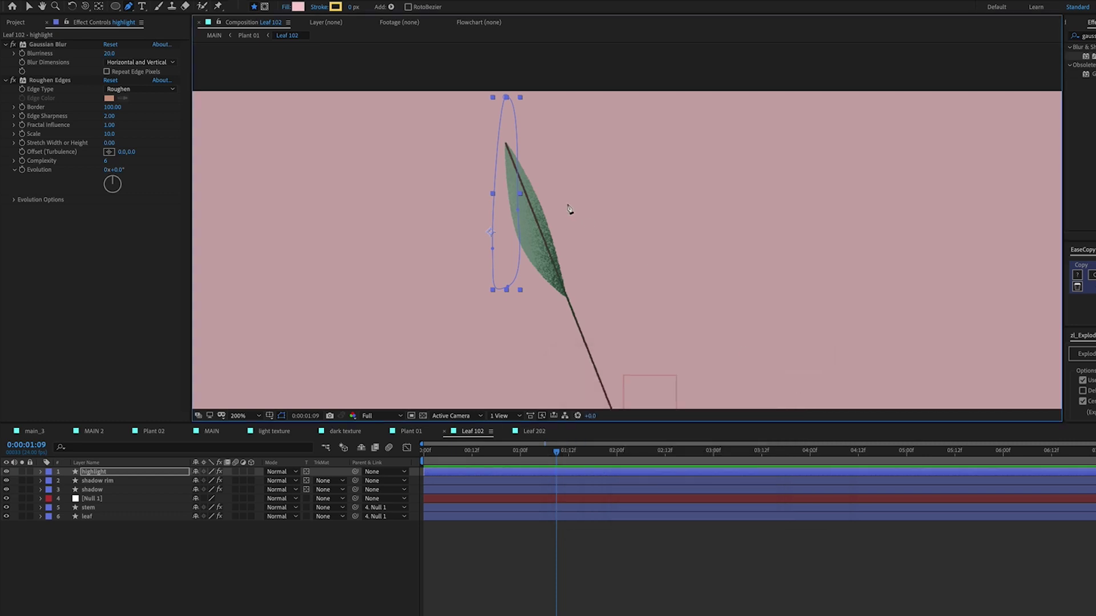
# Nudge the highlight path's inner side point slightly down and set the layer's Gaussian Blur Blurriness to 40.
pyautogui.press('v')
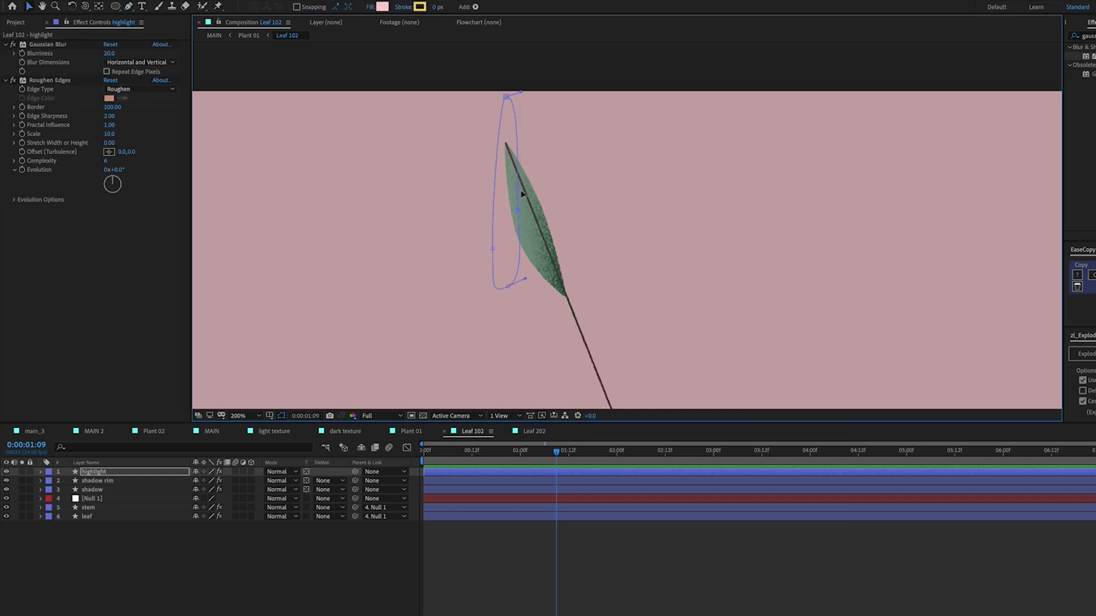
pyautogui.moveTo(521, 191)
pyautogui.mouseDown()
pyautogui.moveTo(521, 205)
pyautogui.moveTo(500, 204)
pyautogui.moveTo(521, 200)
pyautogui.mouseUp()
pyautogui.click(109, 53)
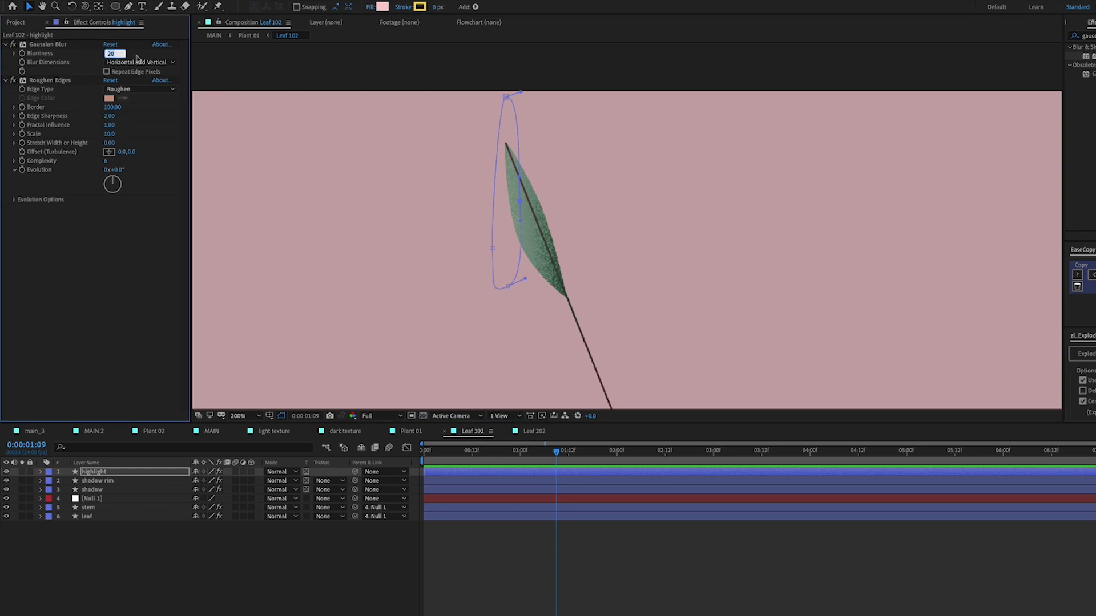
pyautogui.write('40')
pyautogui.press('Return')
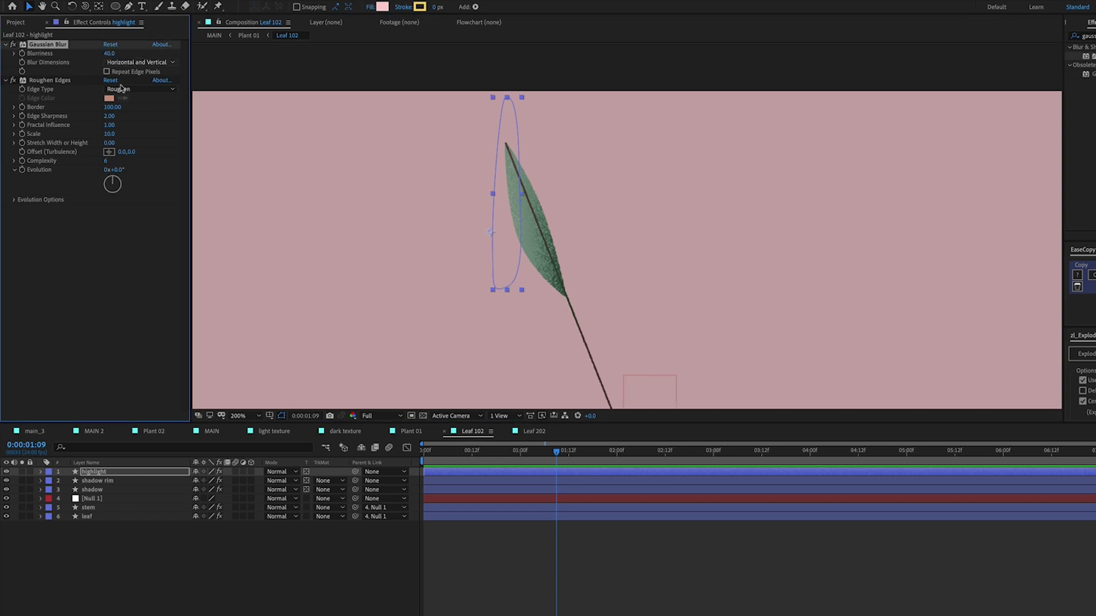
# Try Roughen Edges Border values of 150 and 110 on the highlight layer.
pyautogui.click(119, 107)
pyautogui.write('150')
pyautogui.press('Return')
pyautogui.click(113, 106)
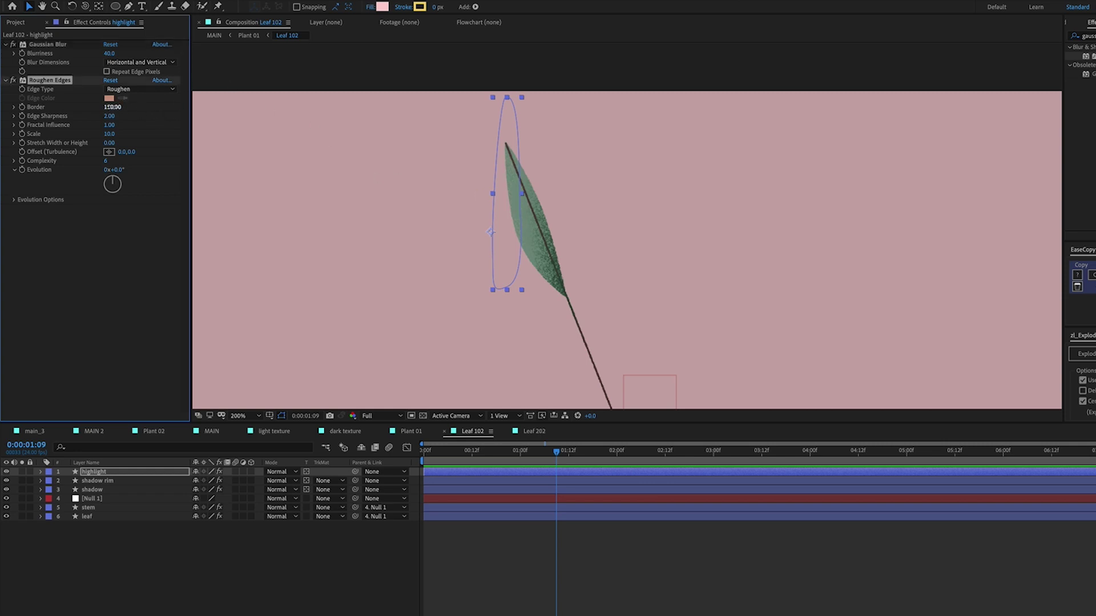
pyautogui.write('110')
pyautogui.press('Return')
pyautogui.click(708, 545)
# Pull the highlight path's inner side point up and outward over the leaf's midrib.
pyautogui.click(122, 473)
pyautogui.press('g')
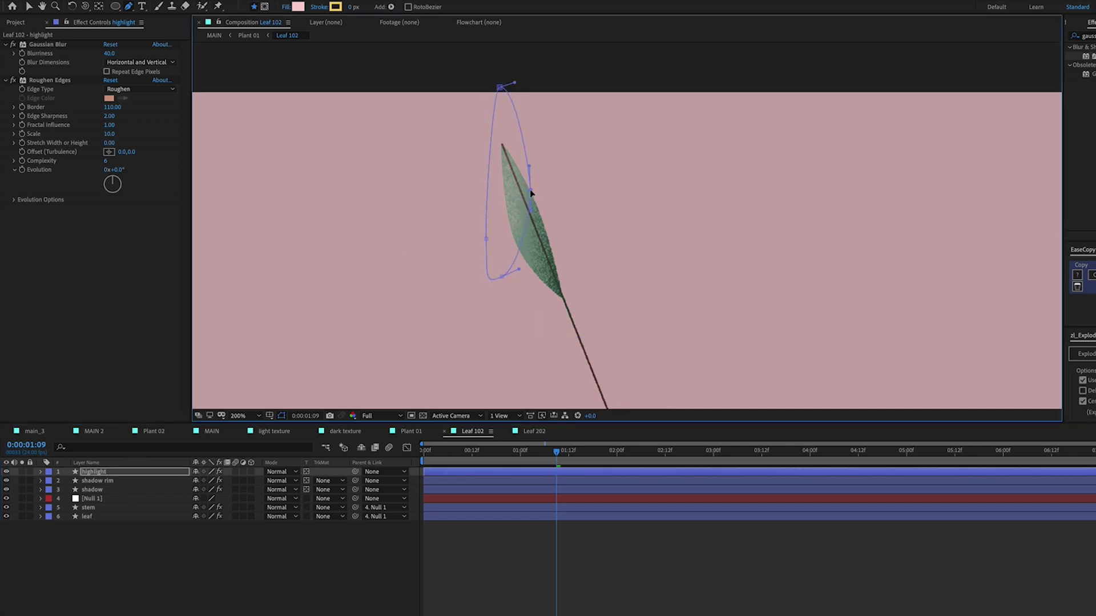
pyautogui.moveTo(520, 184)
pyautogui.mouseDown()
pyautogui.moveTo(547, 196)
pyautogui.moveTo(526, 180)
pyautogui.mouseUp()
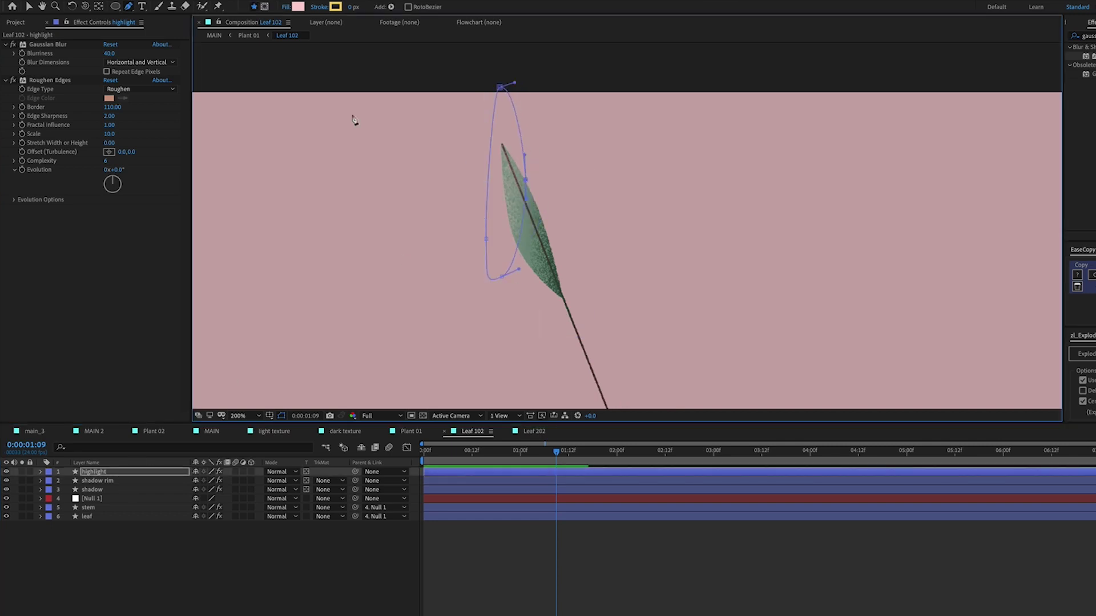
# Raise the highlight layer's Roughen Edges Border to 120 and finally to 130.
pyautogui.click(113, 108)
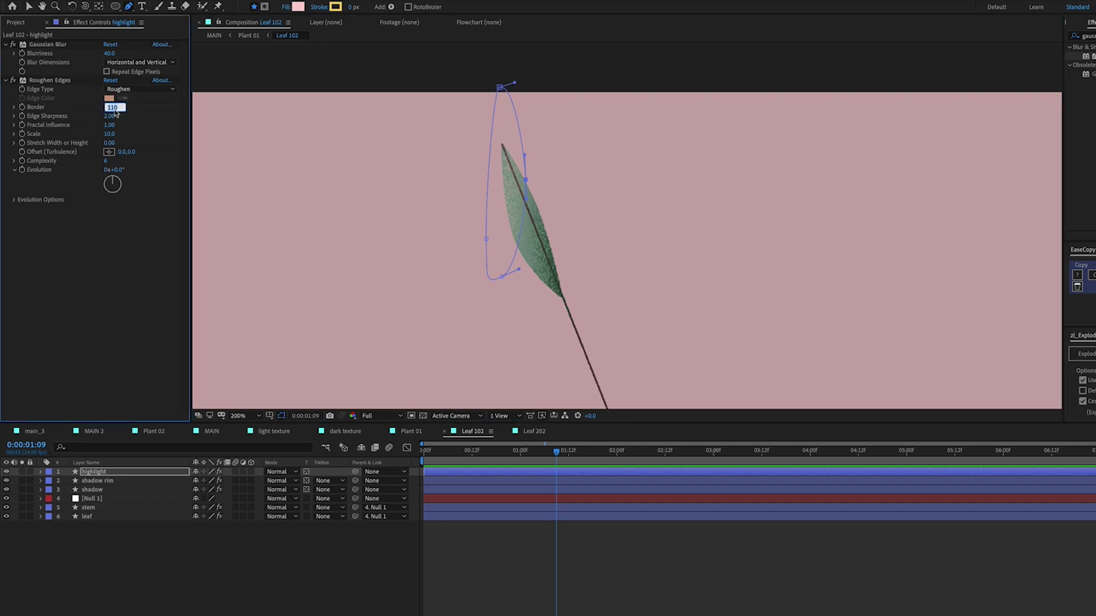
pyautogui.write('120')
pyautogui.press('Return')
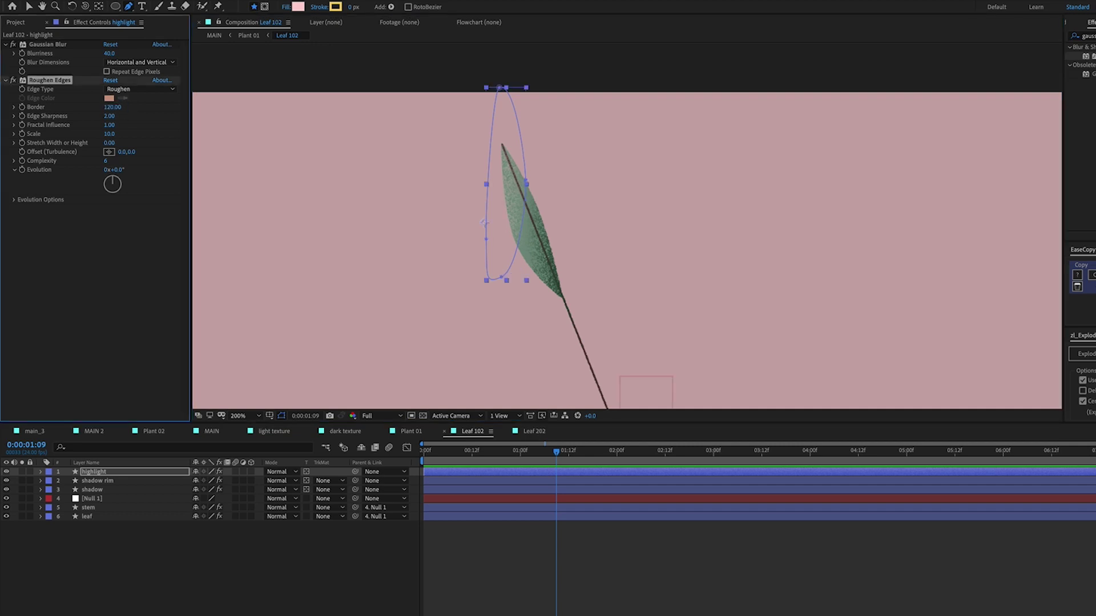
pyautogui.click(112, 107)
pyautogui.write('130')
pyautogui.press('Return')
pyautogui.click(655, 538)
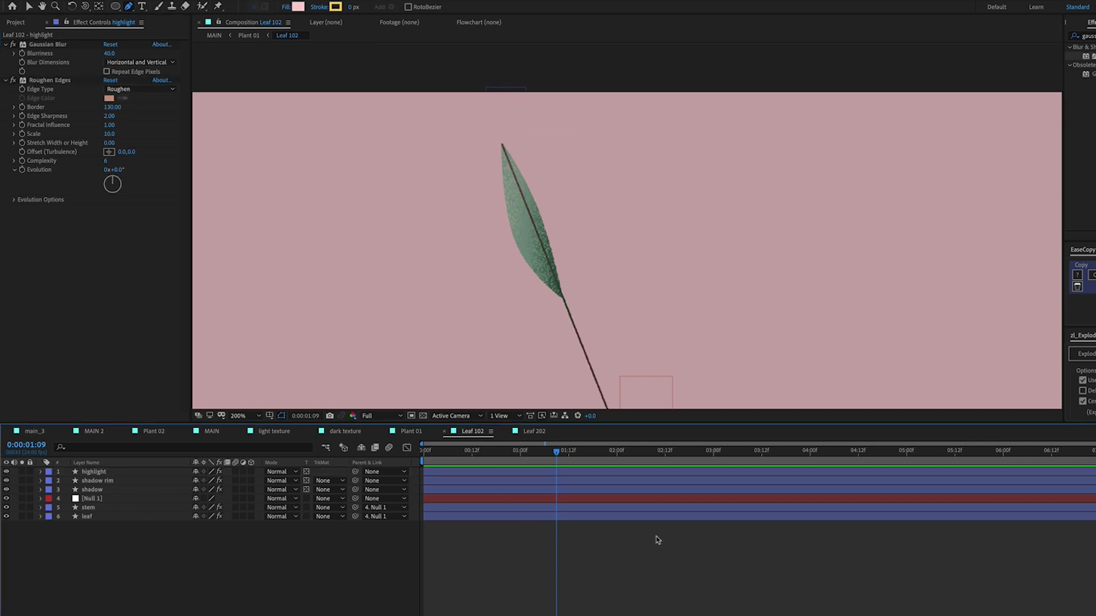
# Adjust the lower end of the highlight path beside the leaf's left edge and deselect the layer.
pyautogui.press('v')
pyautogui.moveTo(567, 237)
pyautogui.mouseDown()
pyautogui.moveTo(617, 265)
pyautogui.moveTo(580, 239)
pyautogui.mouseUp()
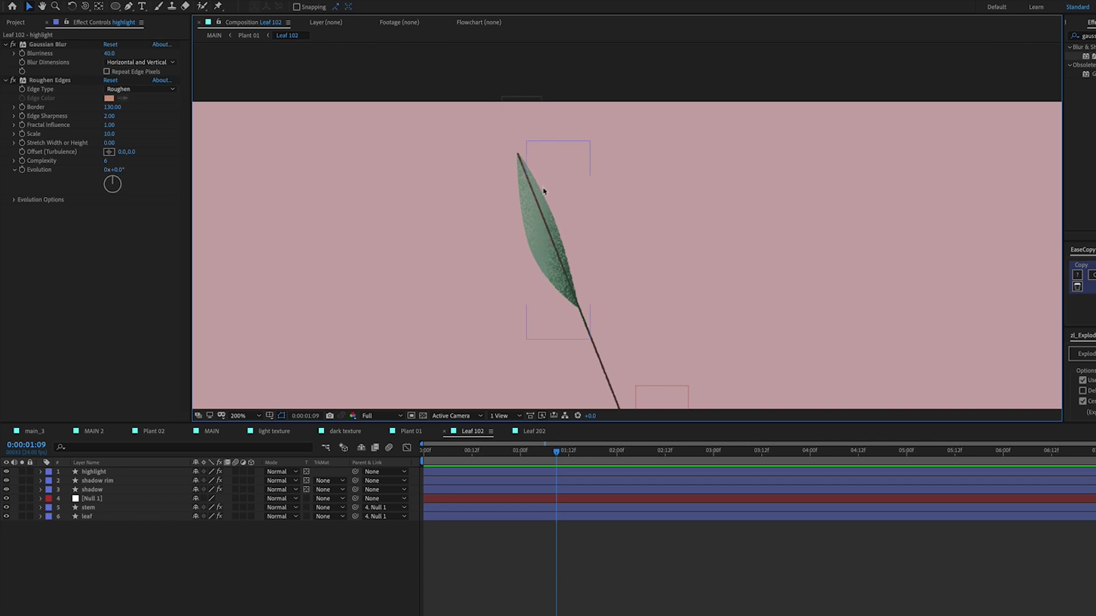
pyautogui.click(524, 252)
pyautogui.press('g')
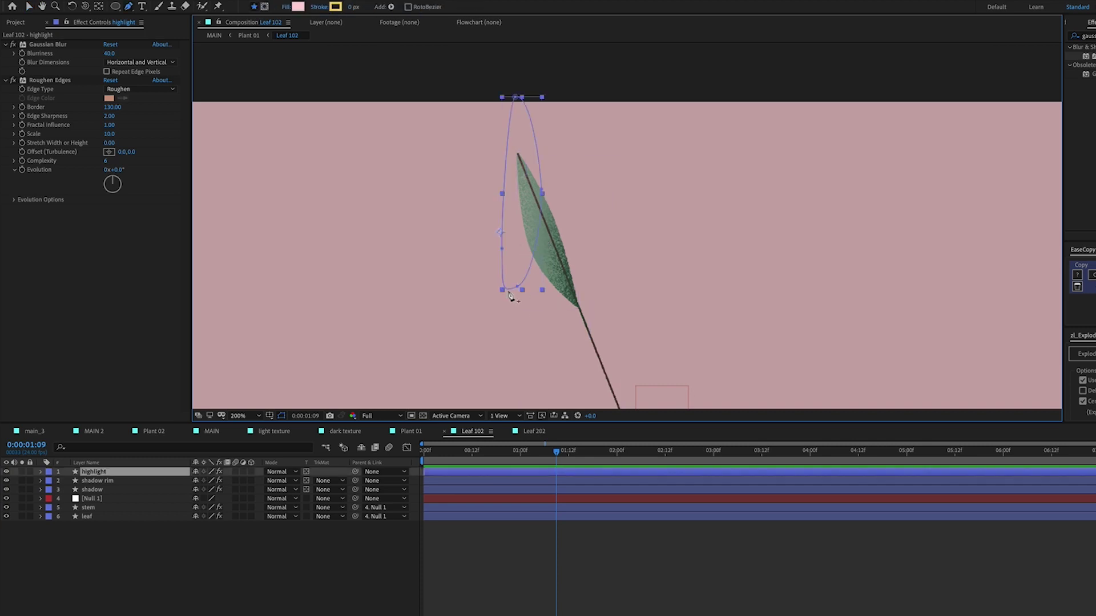
pyautogui.moveTo(526, 300)
pyautogui.mouseDown()
pyautogui.moveTo(533, 311)
pyautogui.moveTo(489, 276)
pyautogui.moveTo(512, 301)
pyautogui.mouseUp()
pyautogui.click(172, 524)
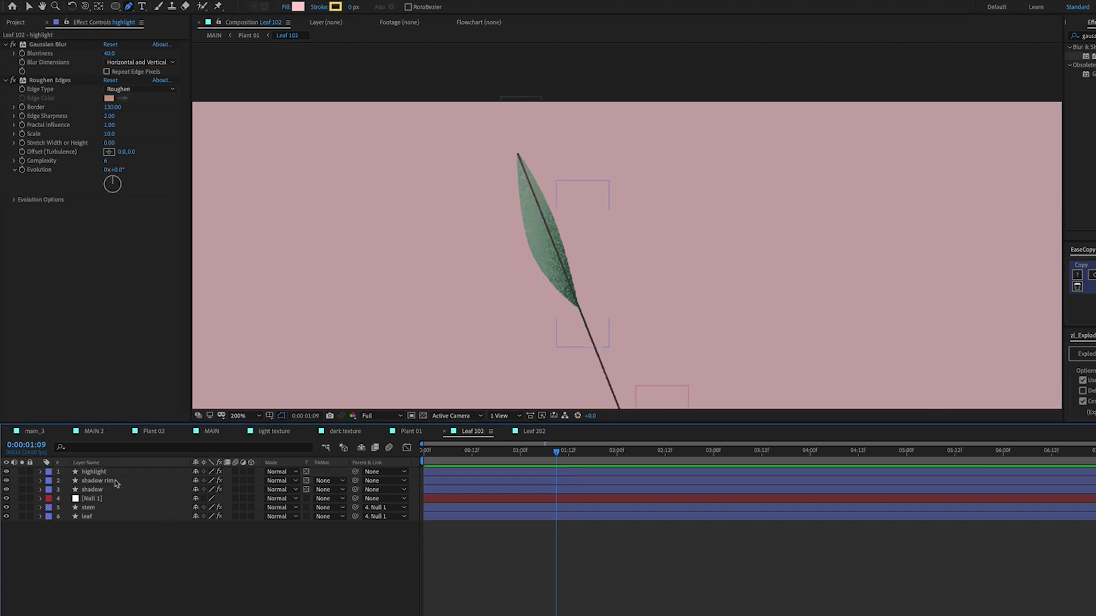
# Bring the shadow layer to the top of the layer stack, above the highlight, and check the leaf.
pyautogui.click(108, 490)
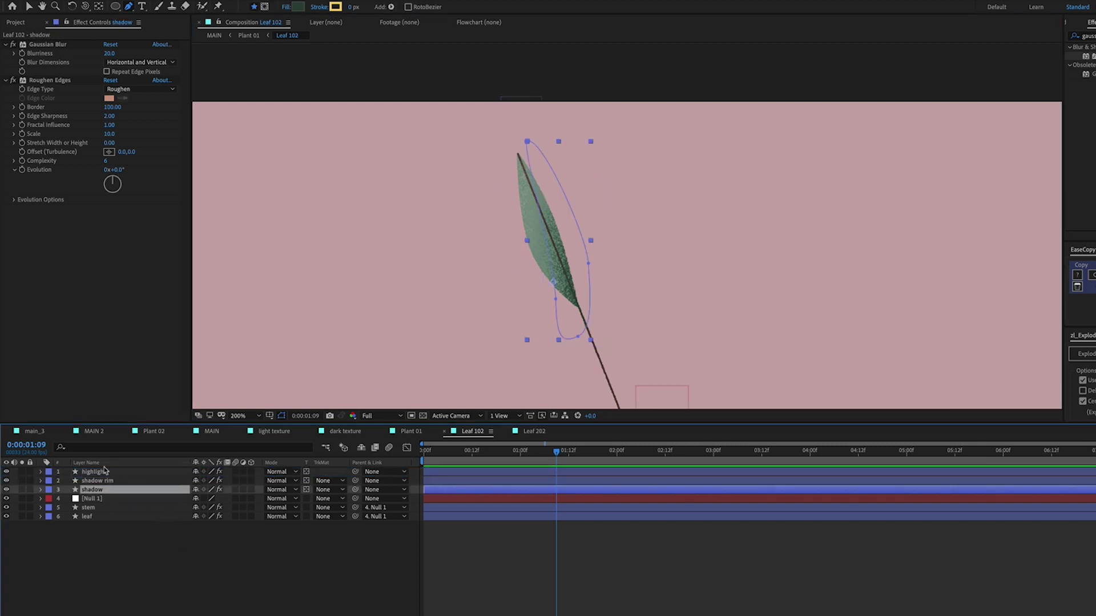
pyautogui.hotkey('ctrl', 'shift', ']')
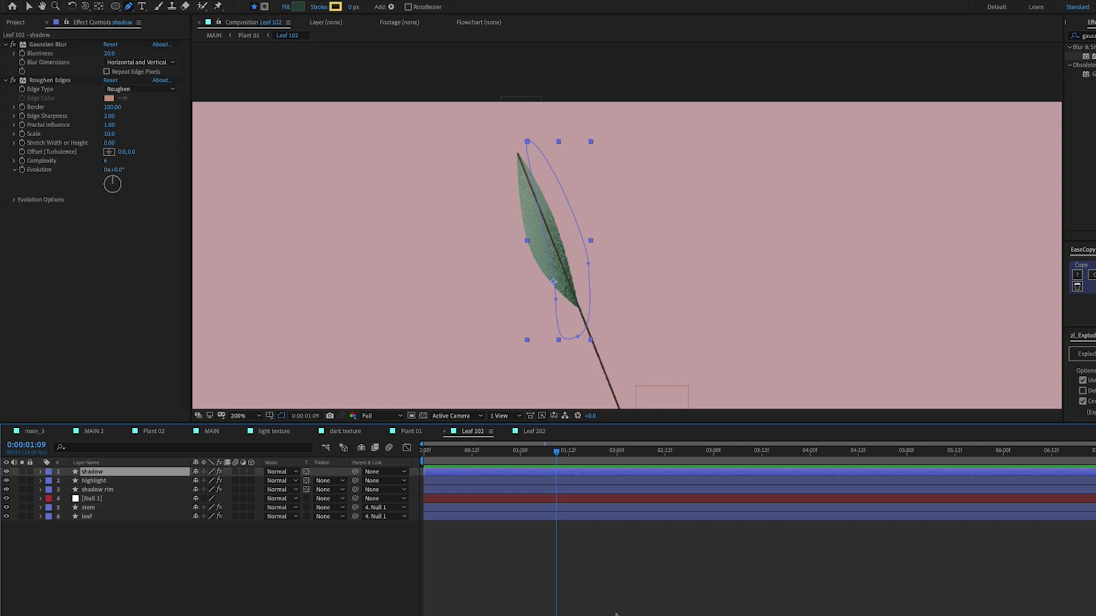
pyautogui.press('v')
pyautogui.click(629, 253)
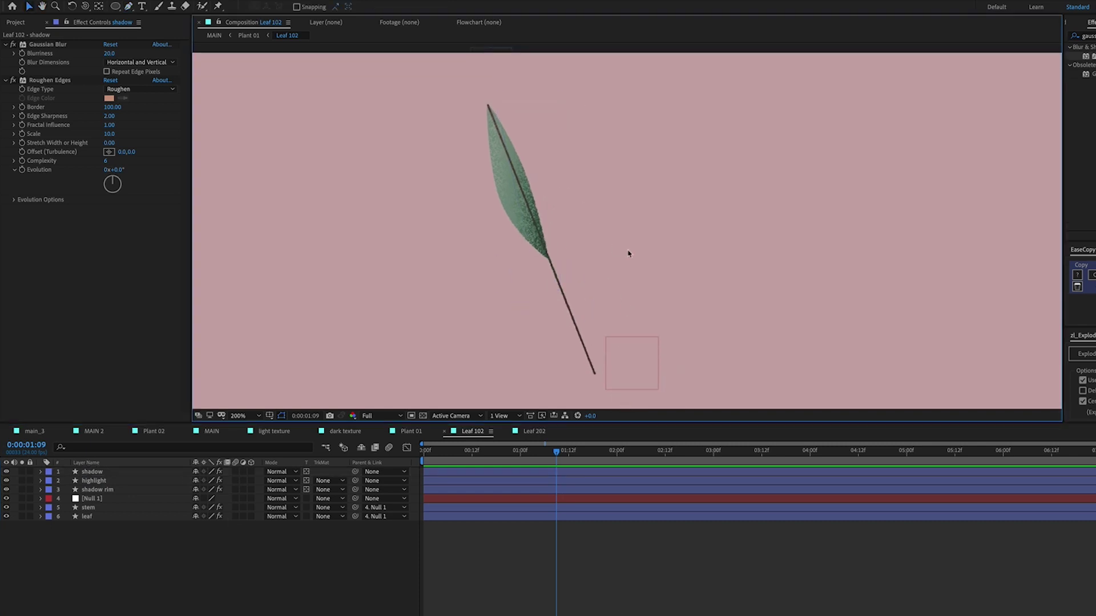
pyautogui.scroll(2, 628, 253)
pyautogui.scroll(-2, 462, 208)
pyautogui.press('h')
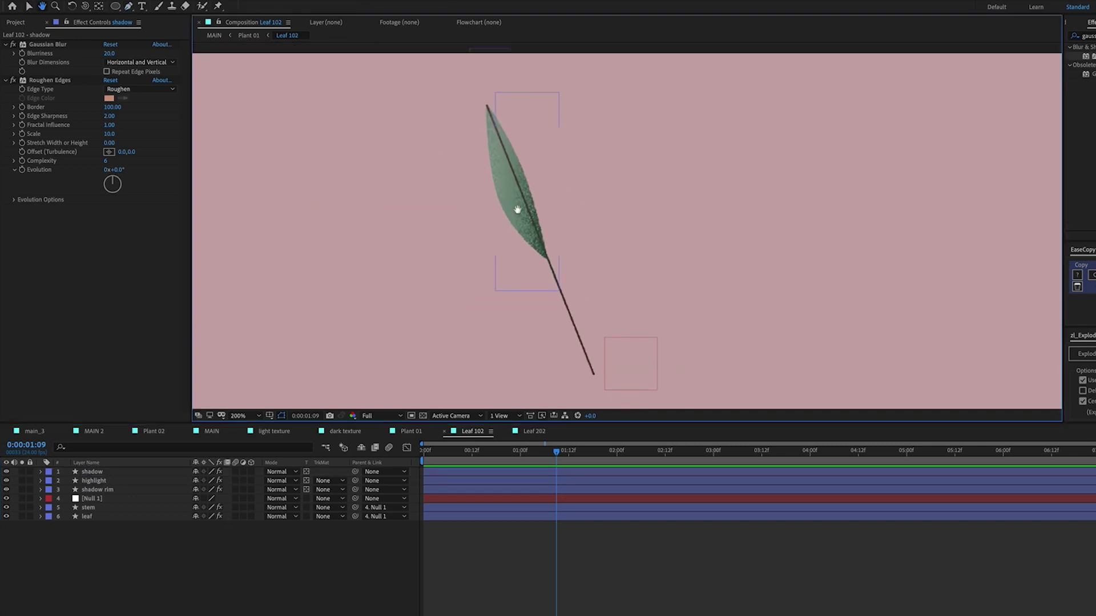
pyautogui.press('v')
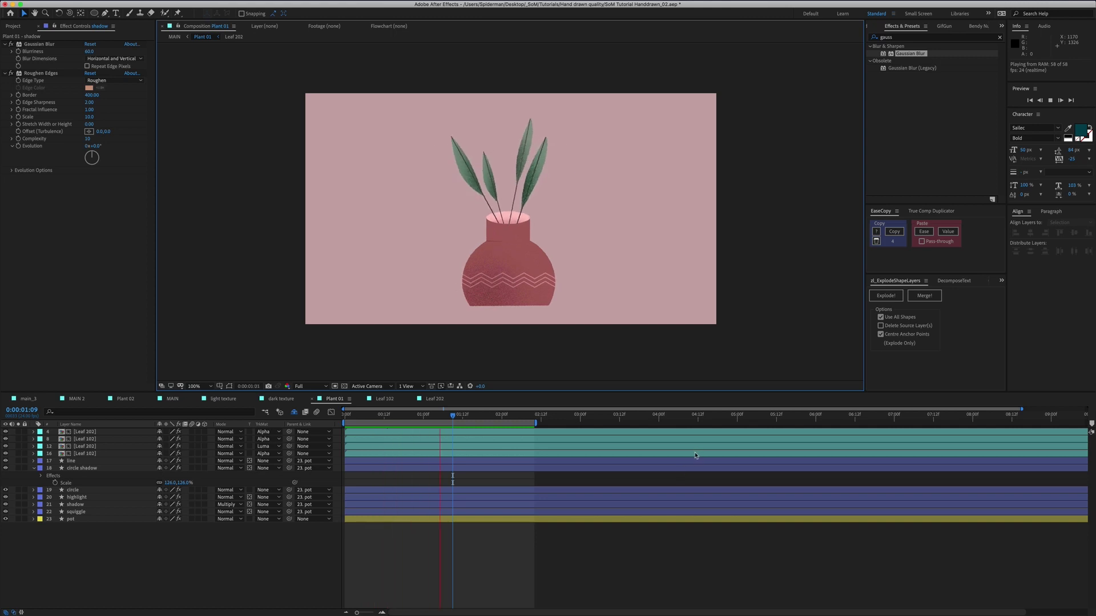
# Stop the Plant 01 preview and collapse the expanded layer properties and the shadow's effect settings.
pyautogui.press('space')
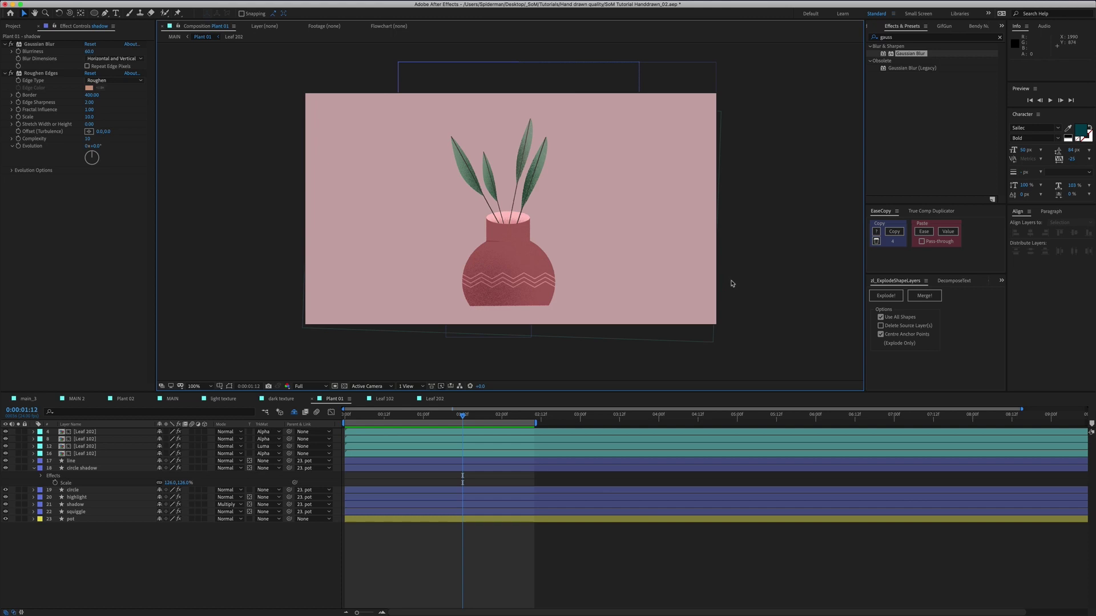
pyautogui.click(637, 581)
pyautogui.press('u')
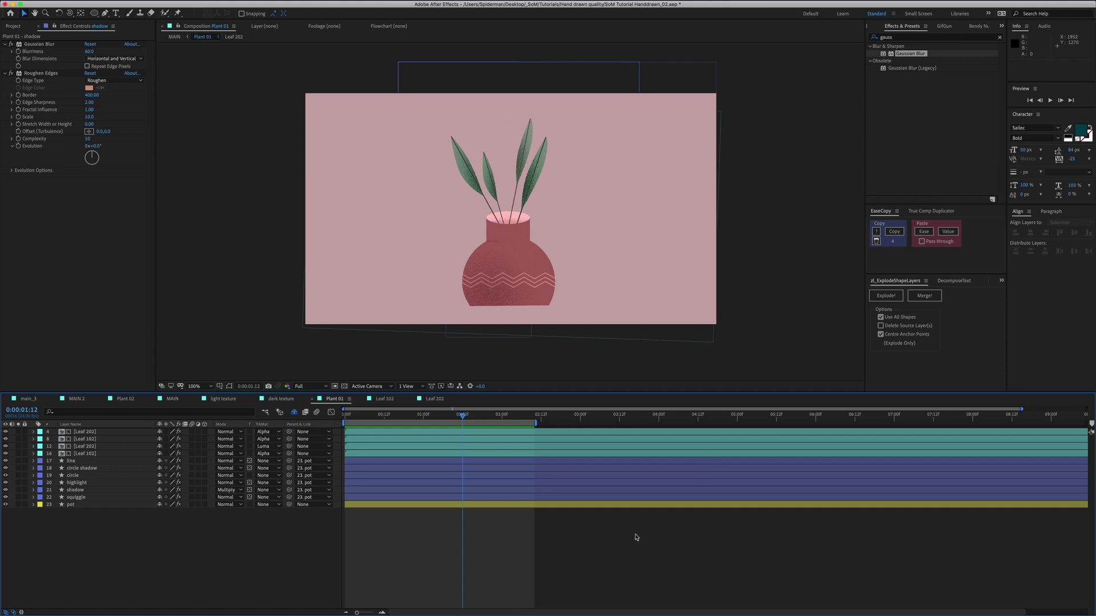
pyautogui.press('super+grave')
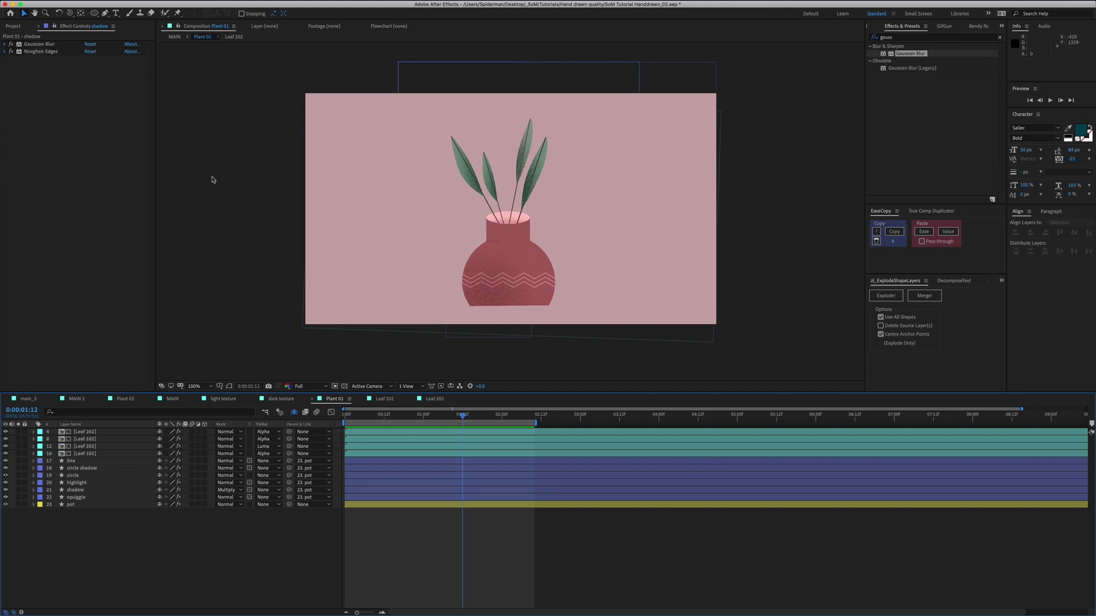
# Create a new 1920 × 1080, 24 fps composition named Texture 01.
pyautogui.click(10, 27)
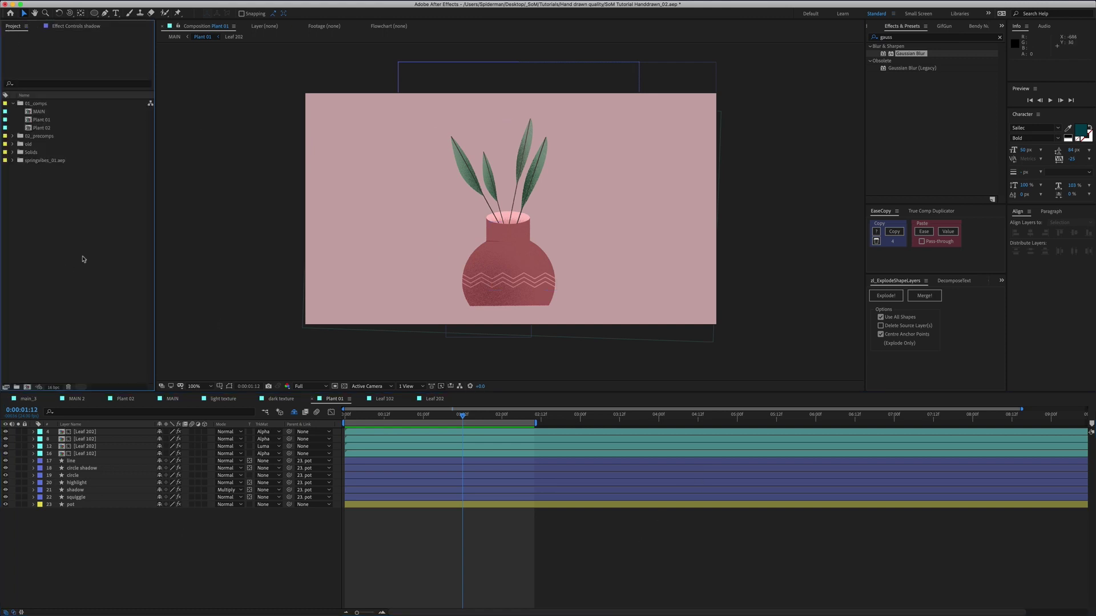
pyautogui.press('super+n')
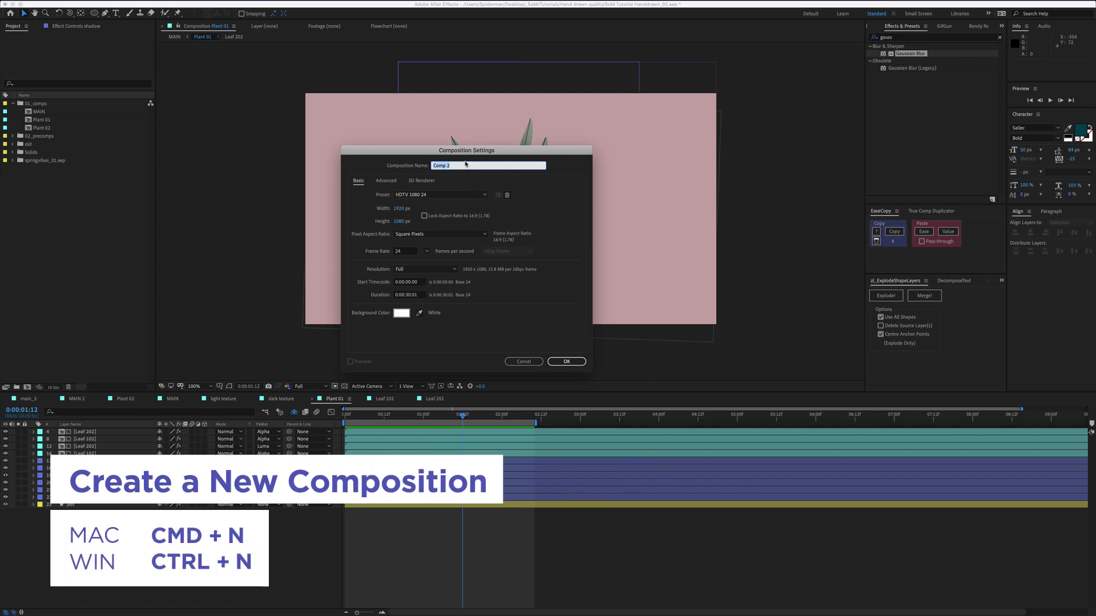
pyautogui.write('Texture 01')
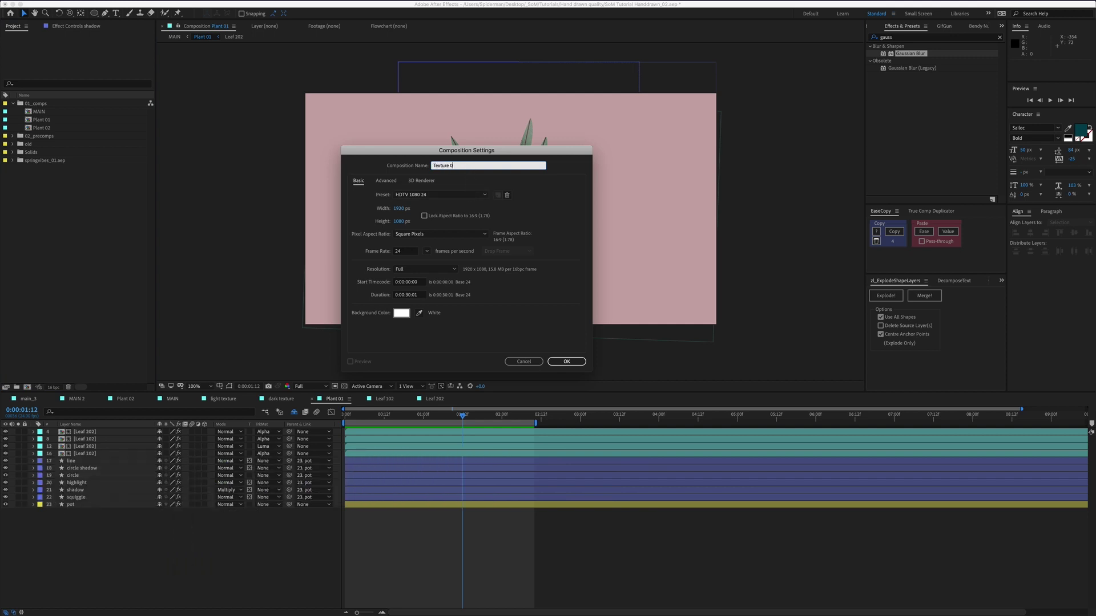
pyautogui.click(579, 360)
# Add a composition-sized medium red solid to the Texture 01 composition.
pyautogui.press('super+y')
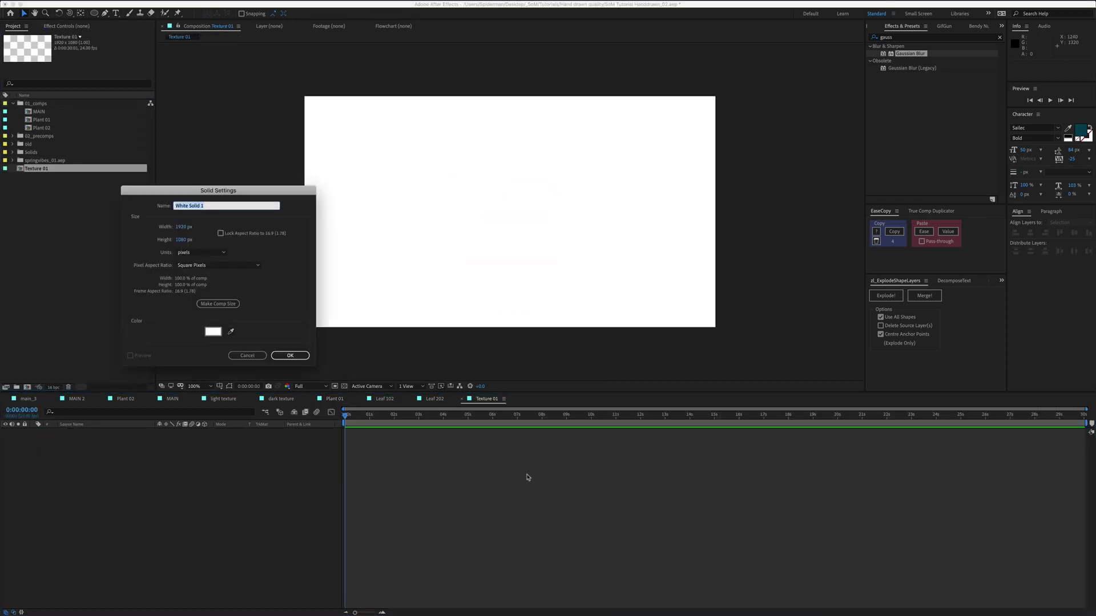
pyautogui.click(220, 331)
pyautogui.click(581, 357)
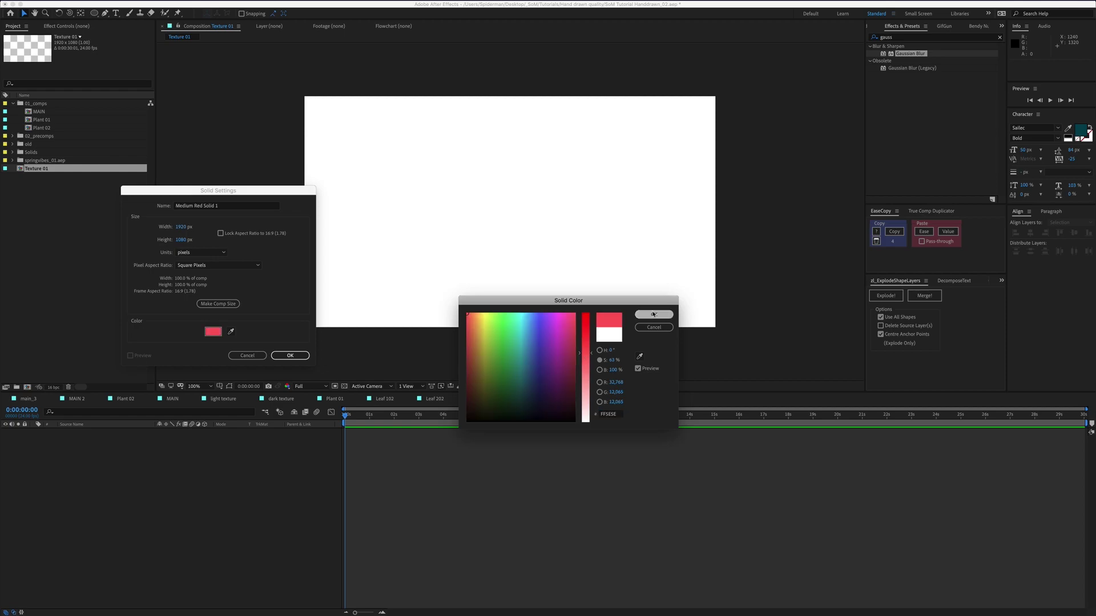
pyautogui.click(653, 315)
pyautogui.click(290, 356)
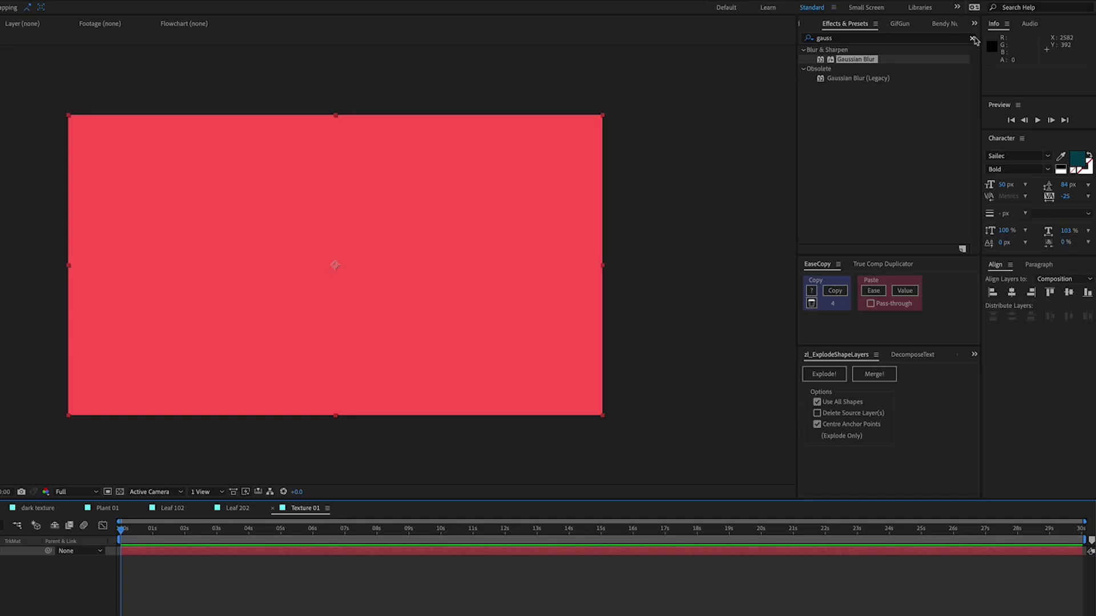
# Search the effects for "fractal" and apply Fractal Noise to the red solid.
pyautogui.click(973, 39)
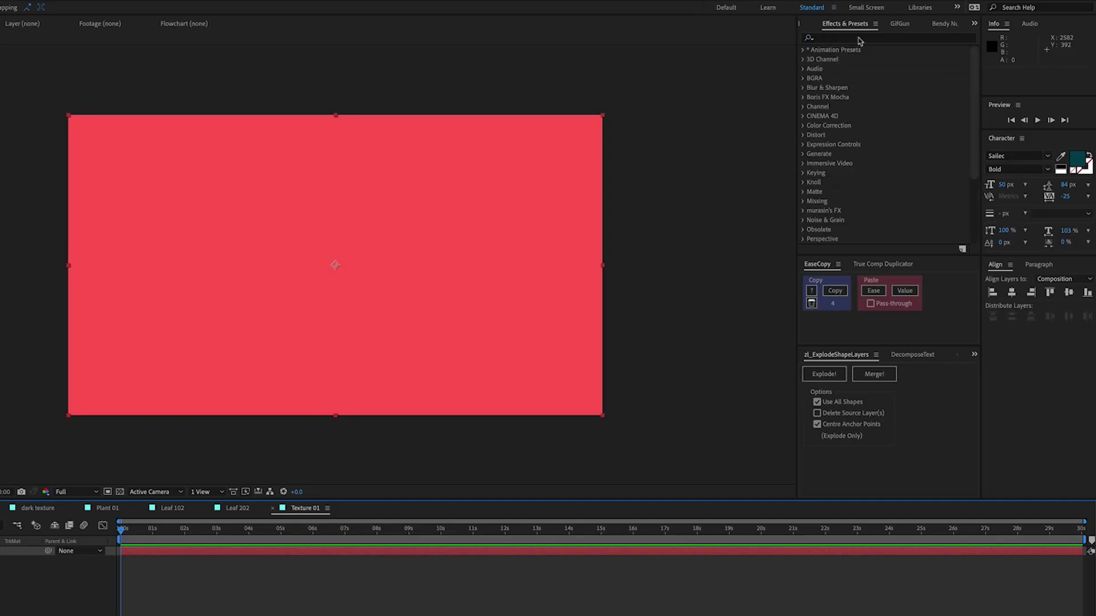
pyautogui.click(859, 41)
pyautogui.write('fractal')
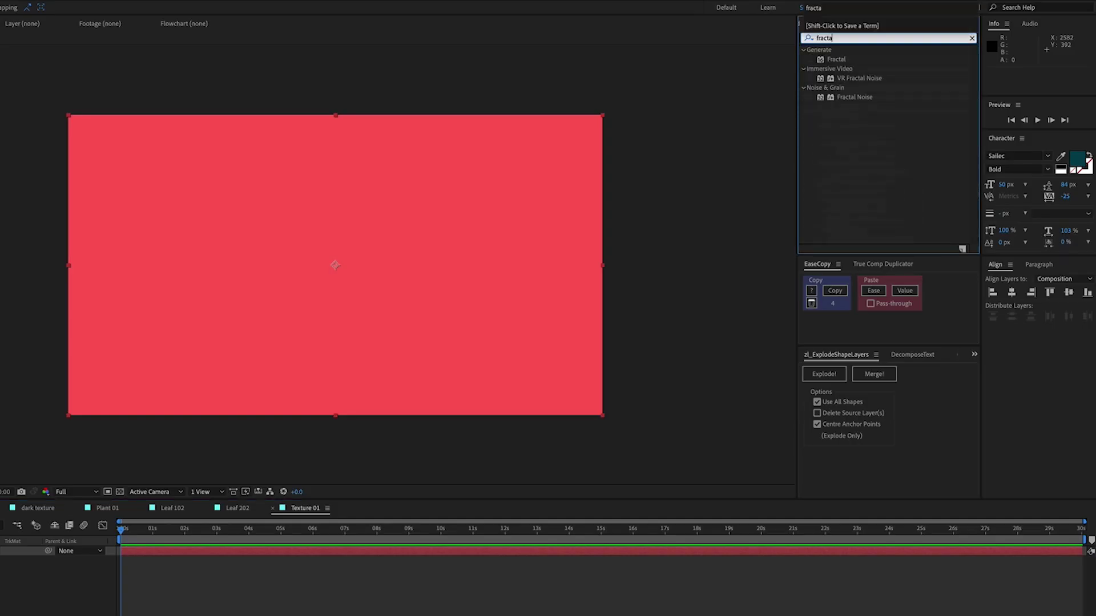
pyautogui.doubleClick(870, 97)
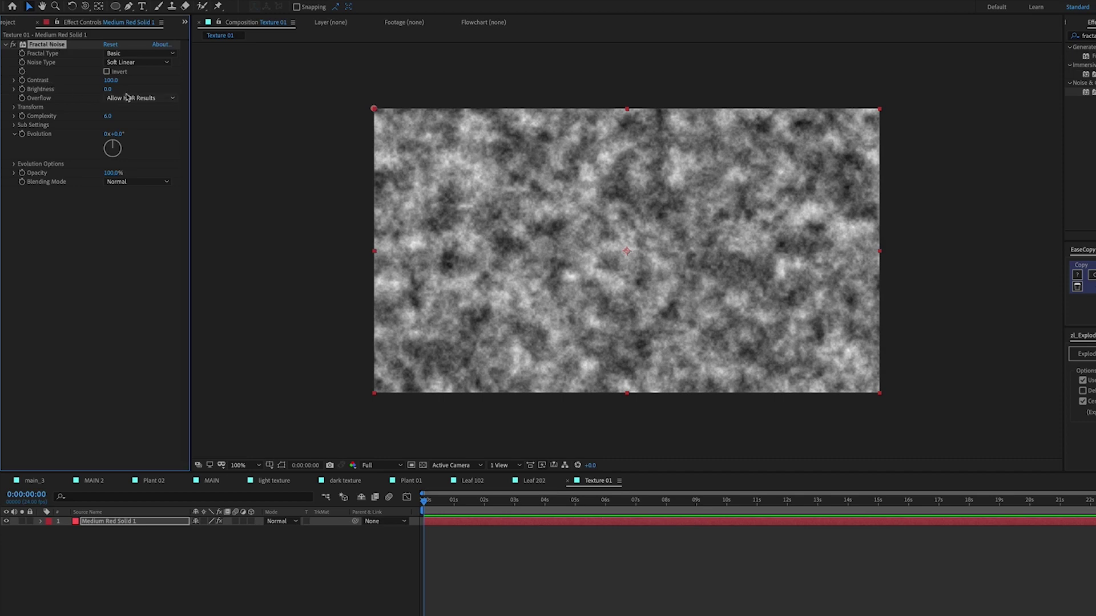
# Set the Fractal Noise Contrast on the solid to 1000.
pyautogui.click(111, 80)
pyautogui.write('10')
pyautogui.press('Return')
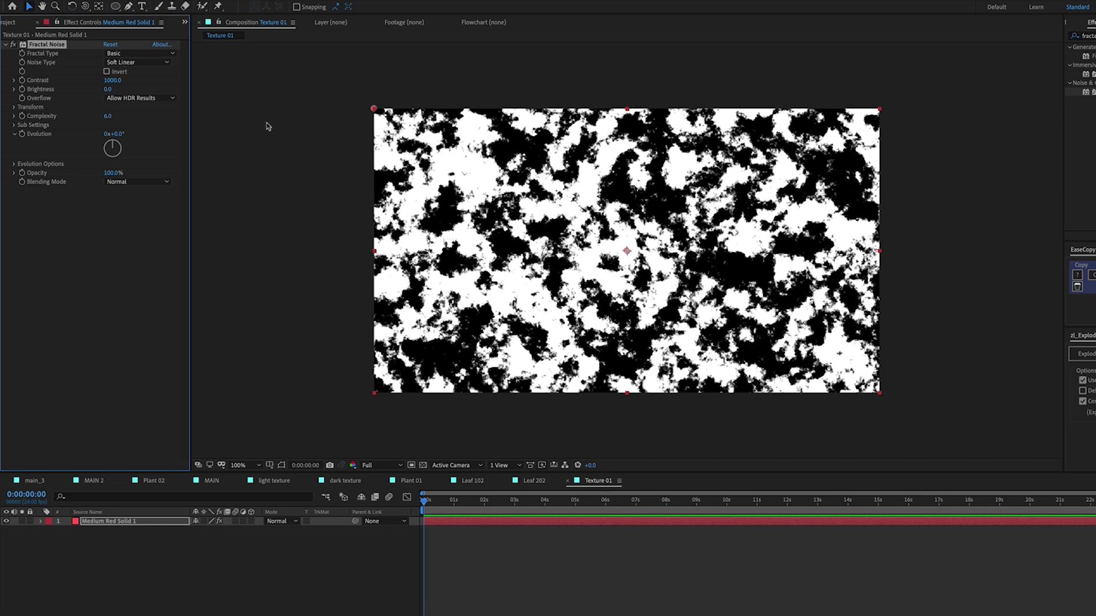
# Set the Fractal Noise Contrast to 6000 and the Brightness to 1500 on the red solid.
pyautogui.moveTo(108, 89); pyautogui.dragTo(218, 91)
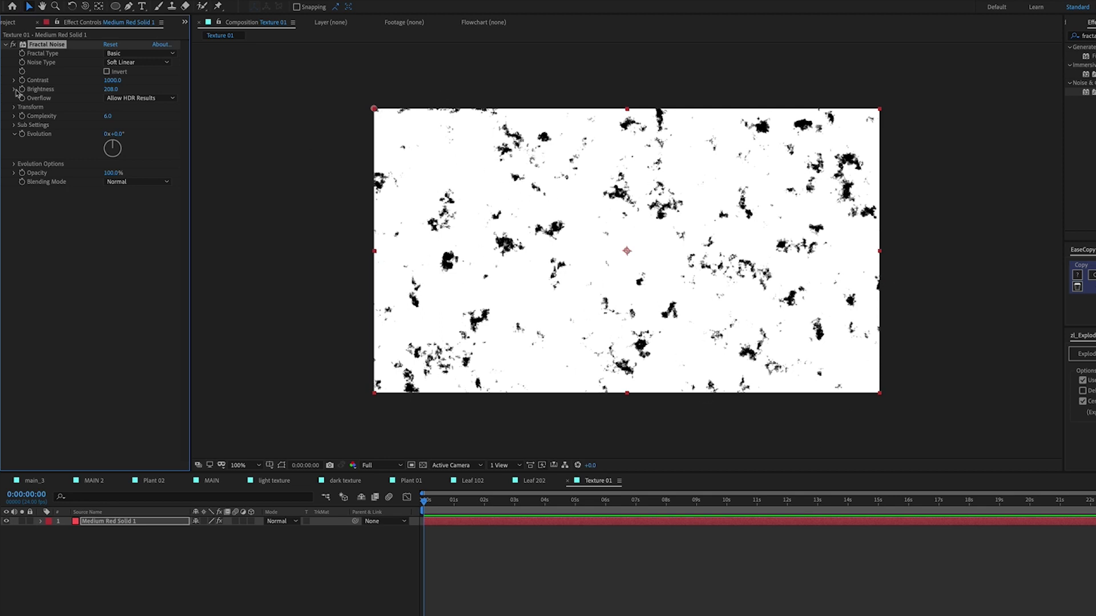
pyautogui.click(114, 80)
pyautogui.press('Return')
pyautogui.moveTo(113, 81); pyautogui.dragTo(297, 82)
pyautogui.click(111, 82)
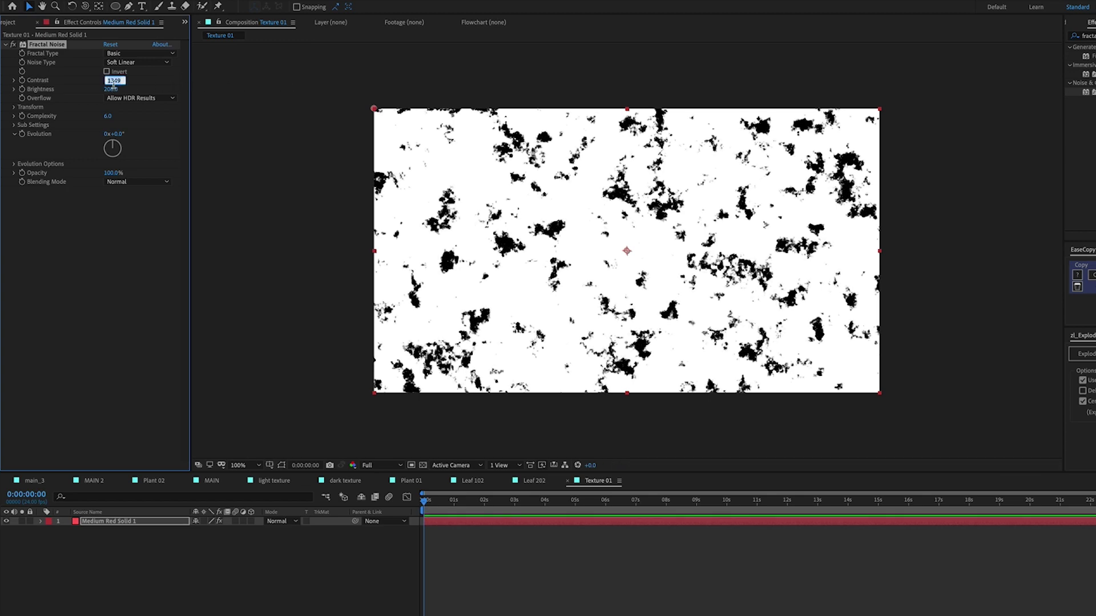
pyautogui.write('6000')
pyautogui.press('Return')
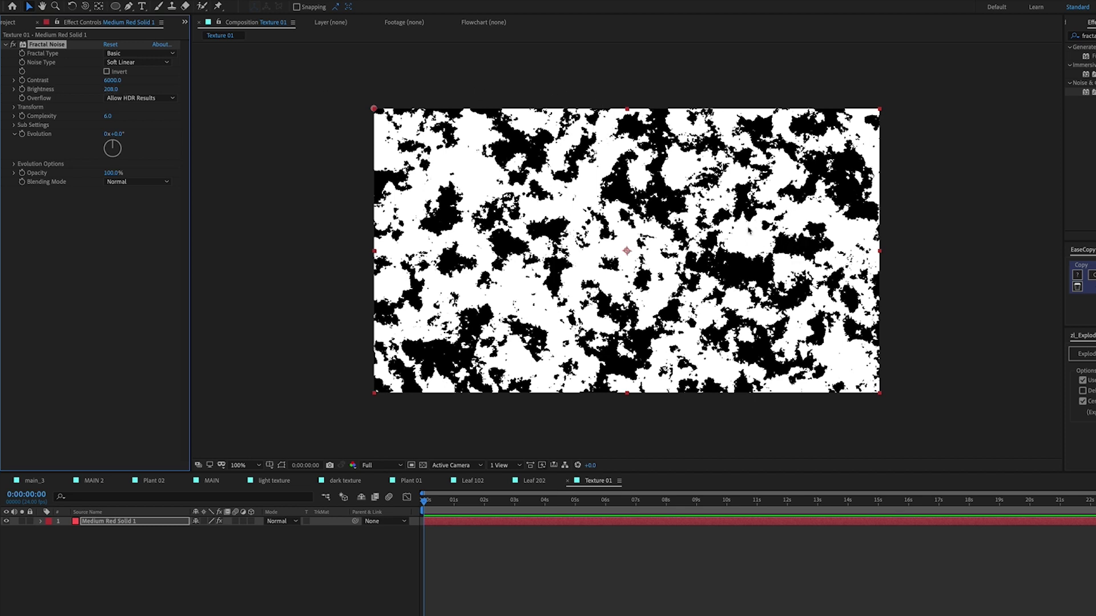
pyautogui.moveTo(107, 92); pyautogui.dragTo(118, 93)
pyautogui.click(112, 90)
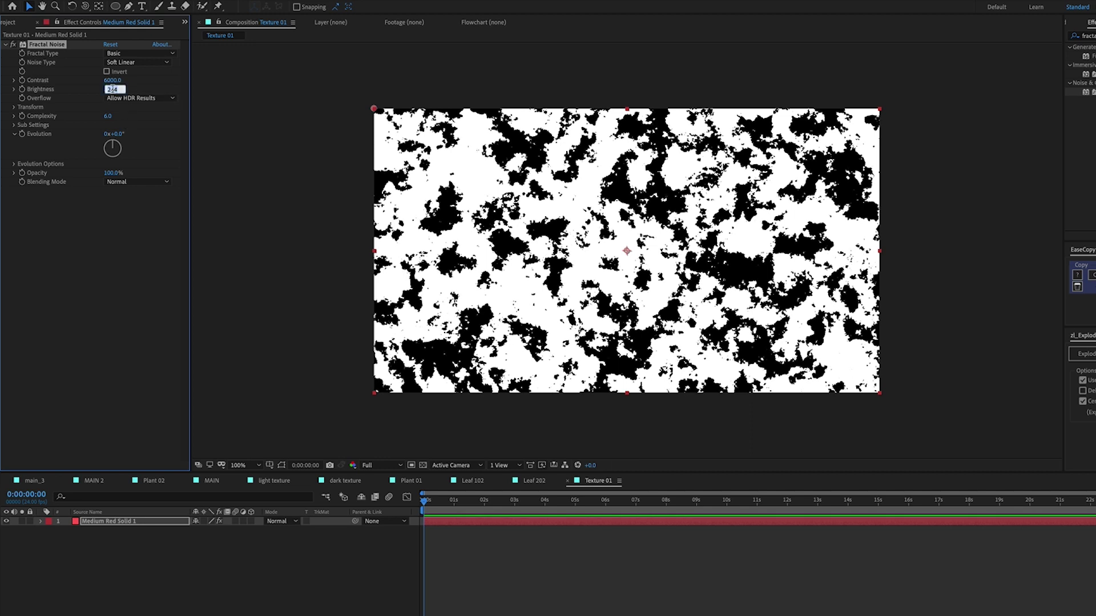
pyautogui.press('Return')
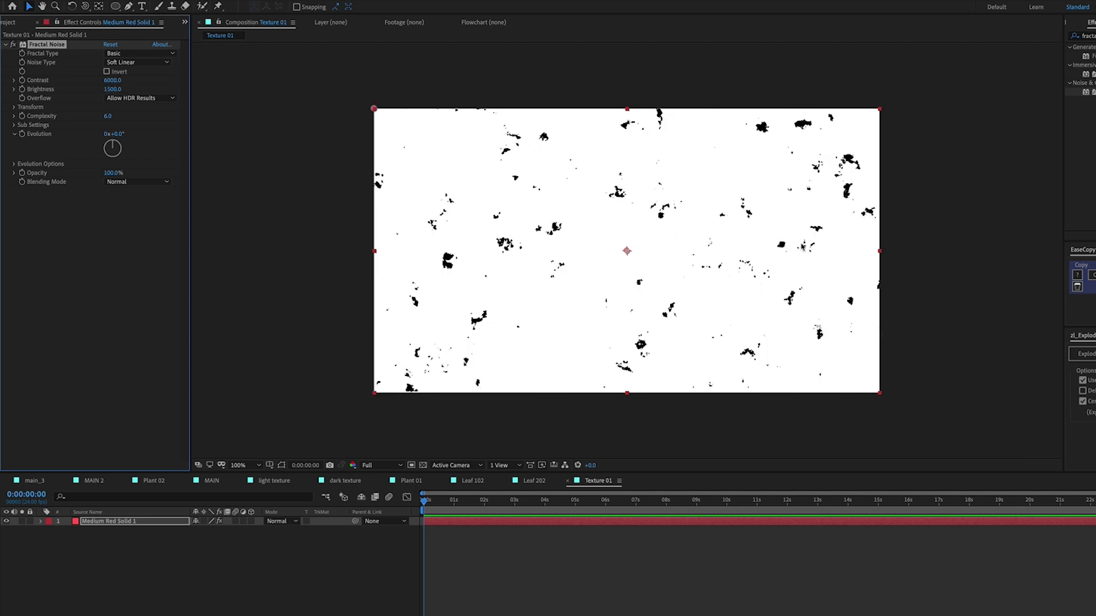
# Reduce the Fractal Noise Scale to 30 in its Transform settings for finer specks.
pyautogui.click(14, 107)
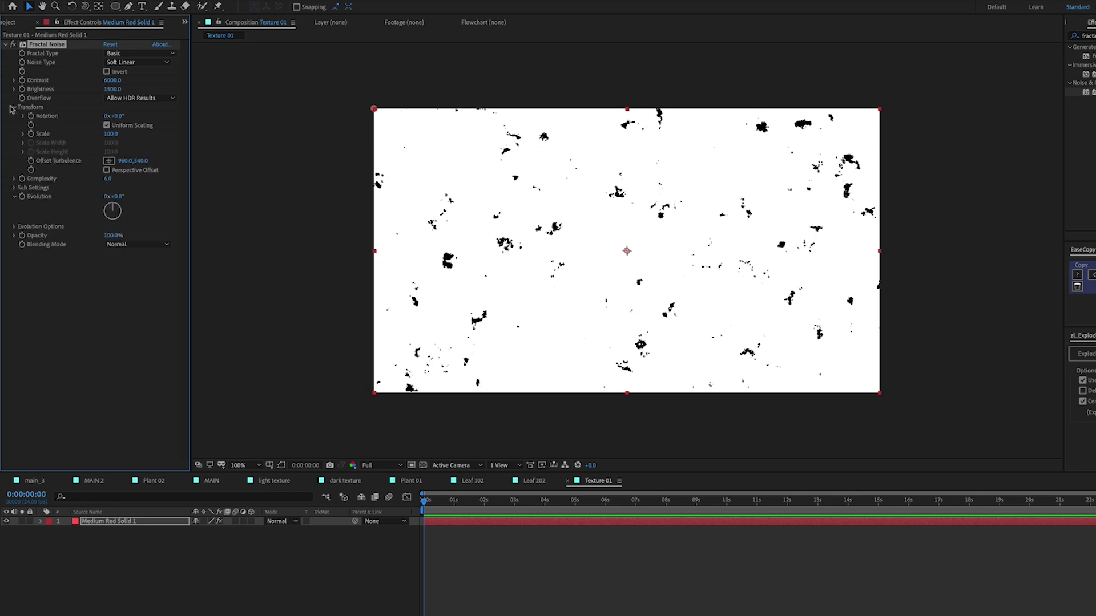
pyautogui.click(24, 134)
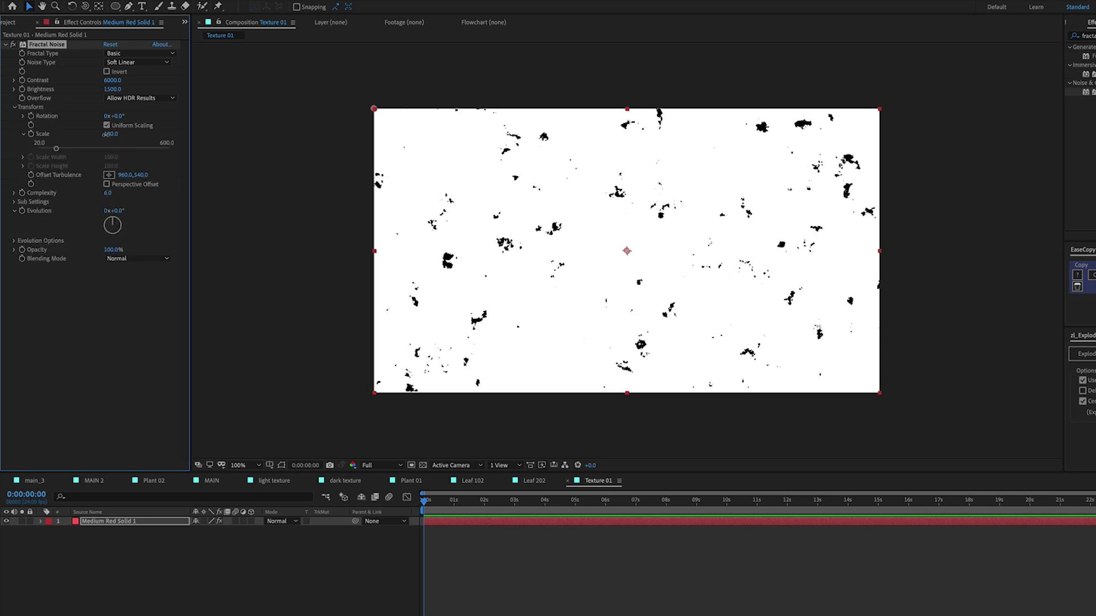
pyautogui.moveTo(111, 134); pyautogui.dragTo(94, 134)
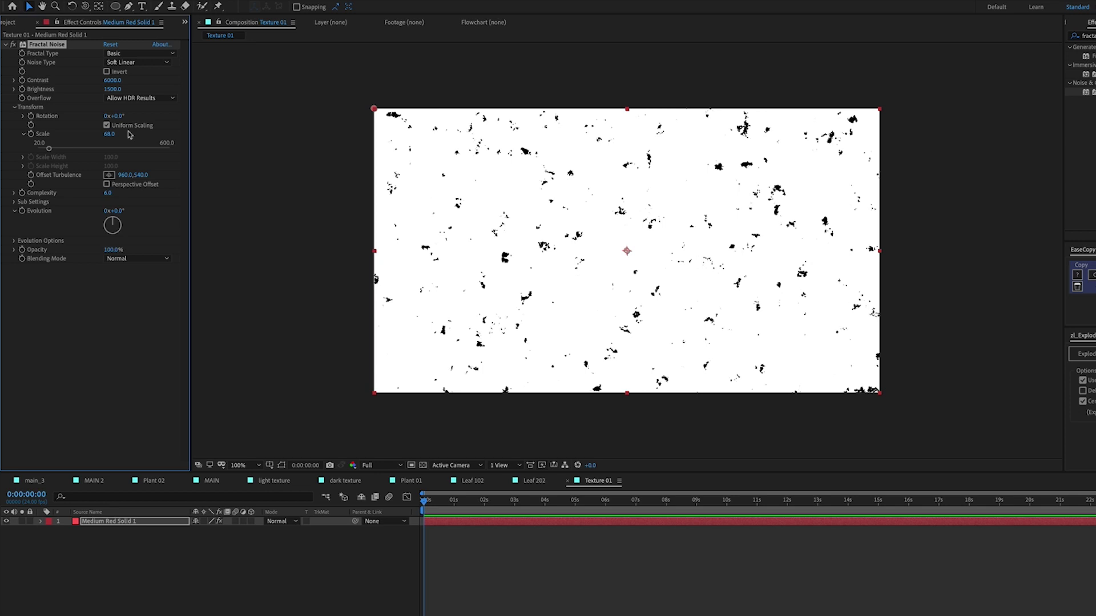
pyautogui.click(110, 134)
pyautogui.write('30')
pyautogui.press('Return')
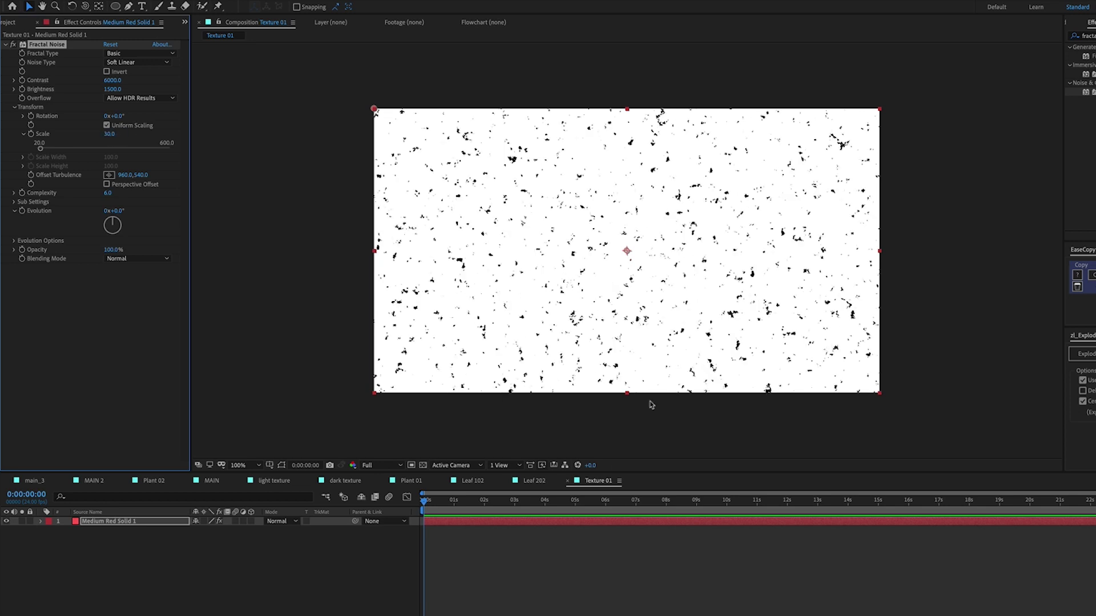
pyautogui.click(673, 545)
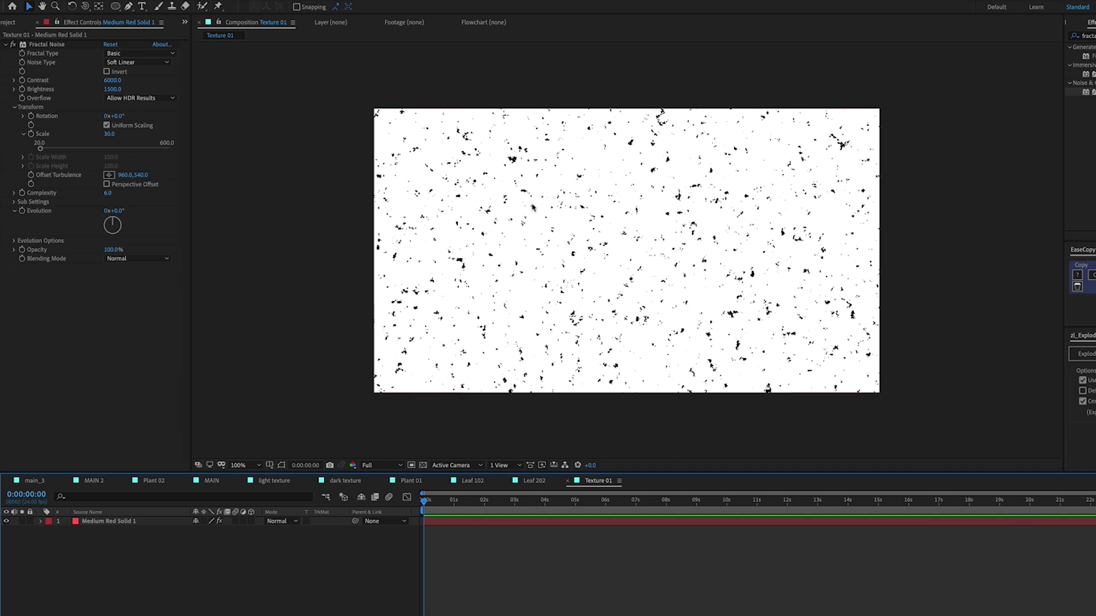
# Raise the Fractal Noise Brightness to 2000 to thin out the specks.
pyautogui.click(112, 89)
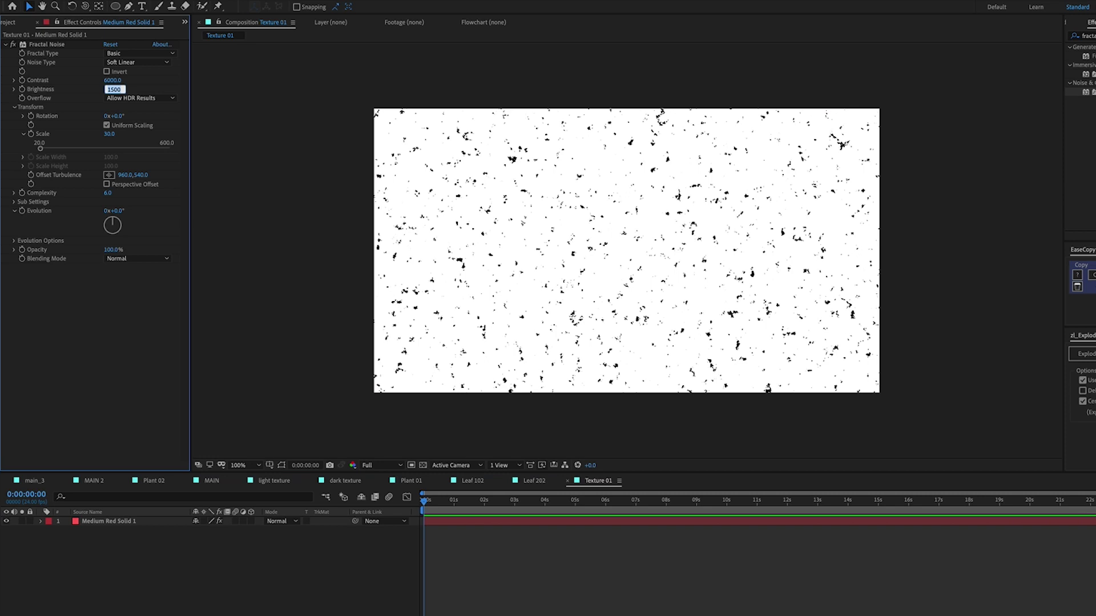
pyautogui.write('2000')
pyautogui.press('Return')
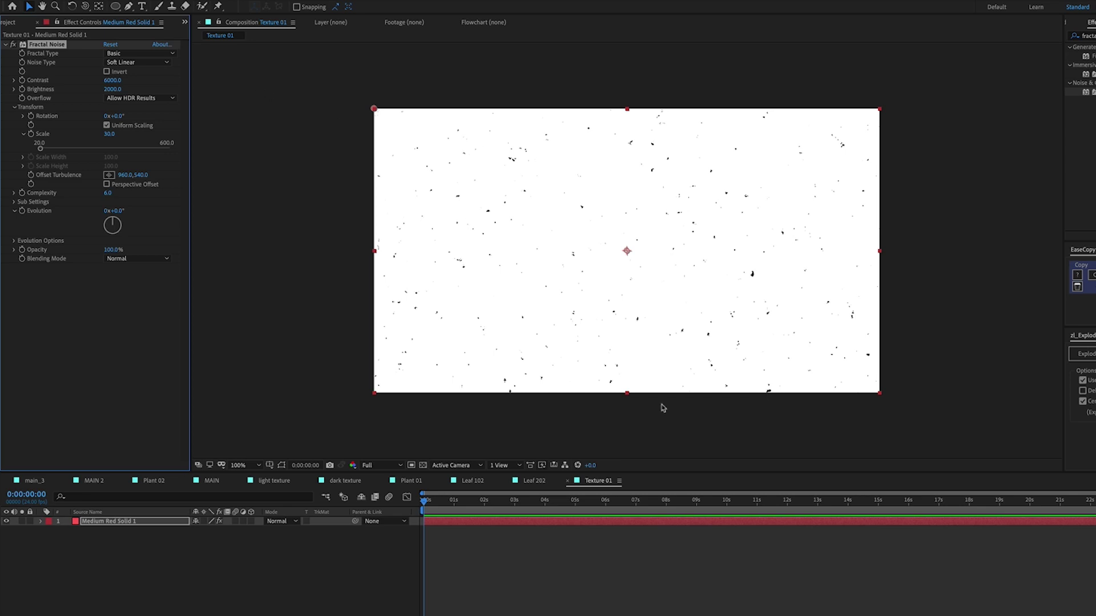
pyautogui.click(803, 581)
# Add the Texture 01 composition as the uppermost layer of the MAIN composition and set its blending mode to Multiply.
pyautogui.click(14, 23)
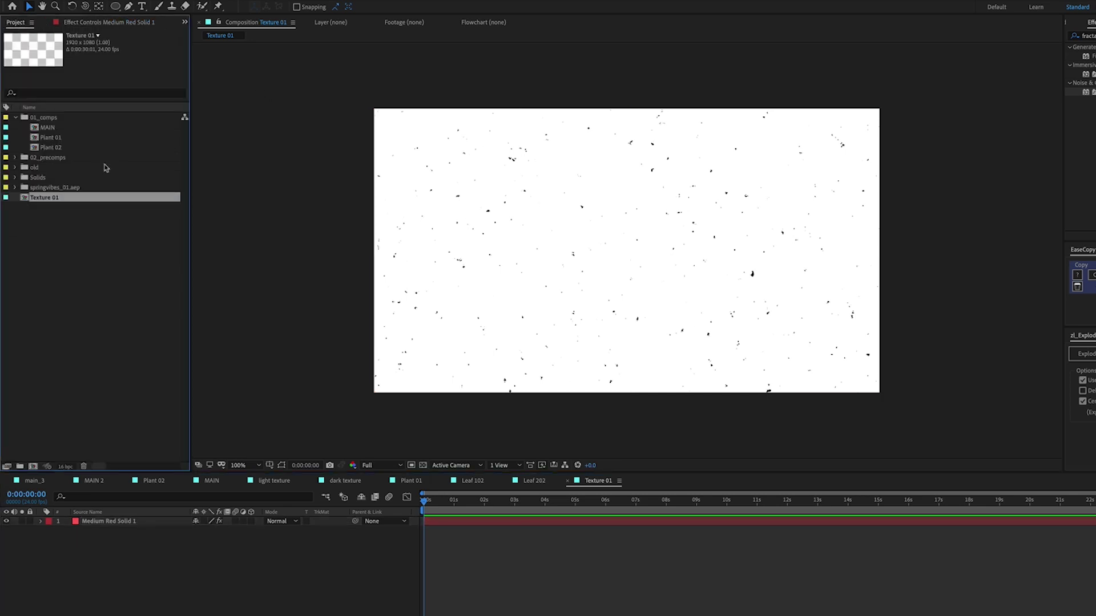
pyautogui.doubleClick(48, 127)
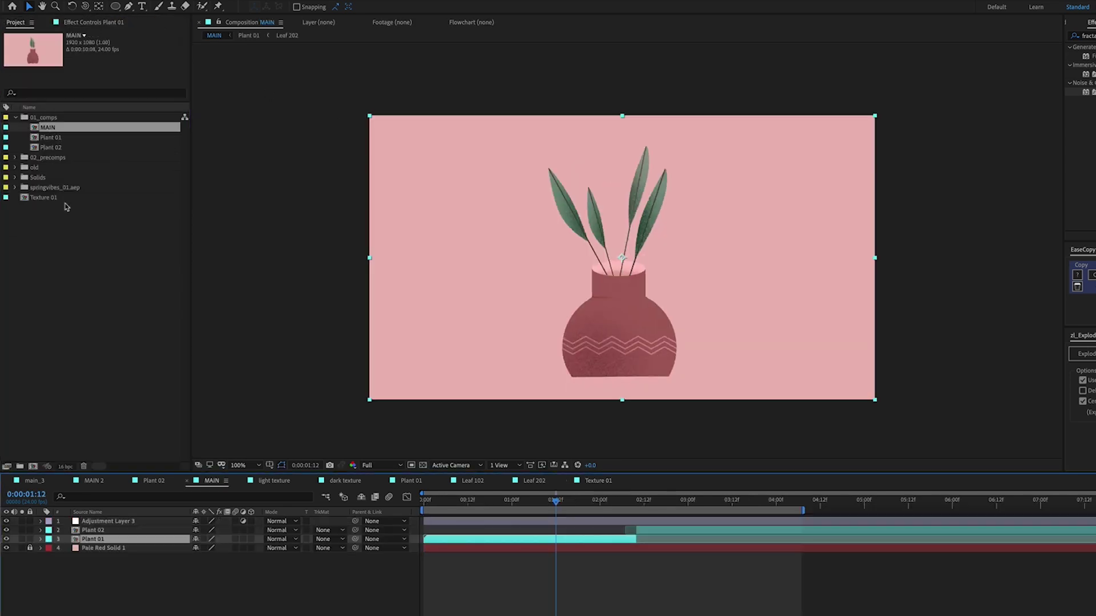
pyautogui.moveTo(51, 198); pyautogui.dragTo(115, 524)
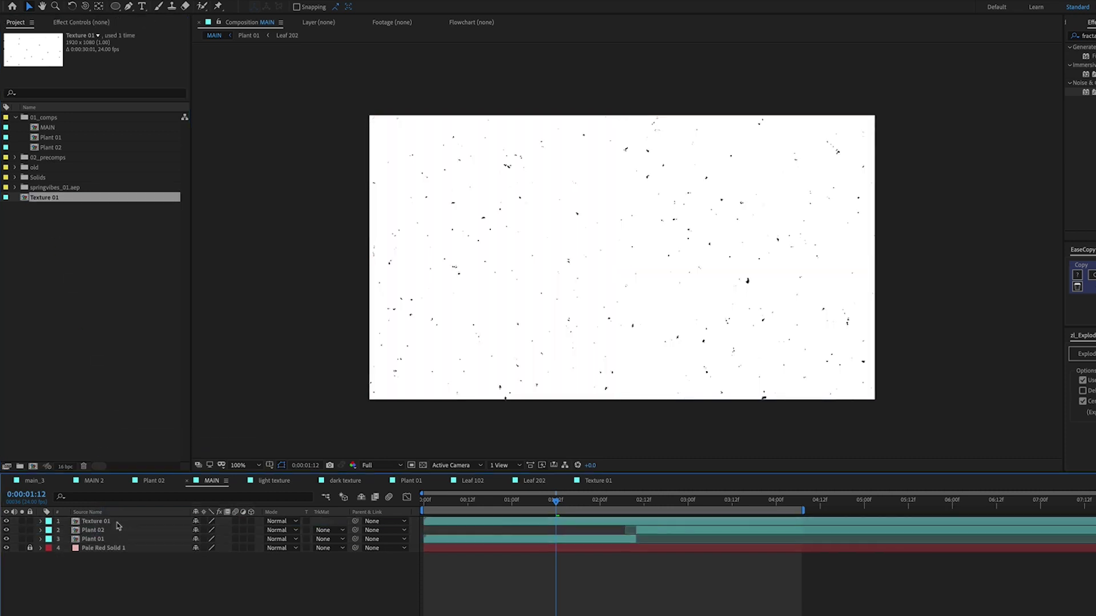
pyautogui.click(118, 526)
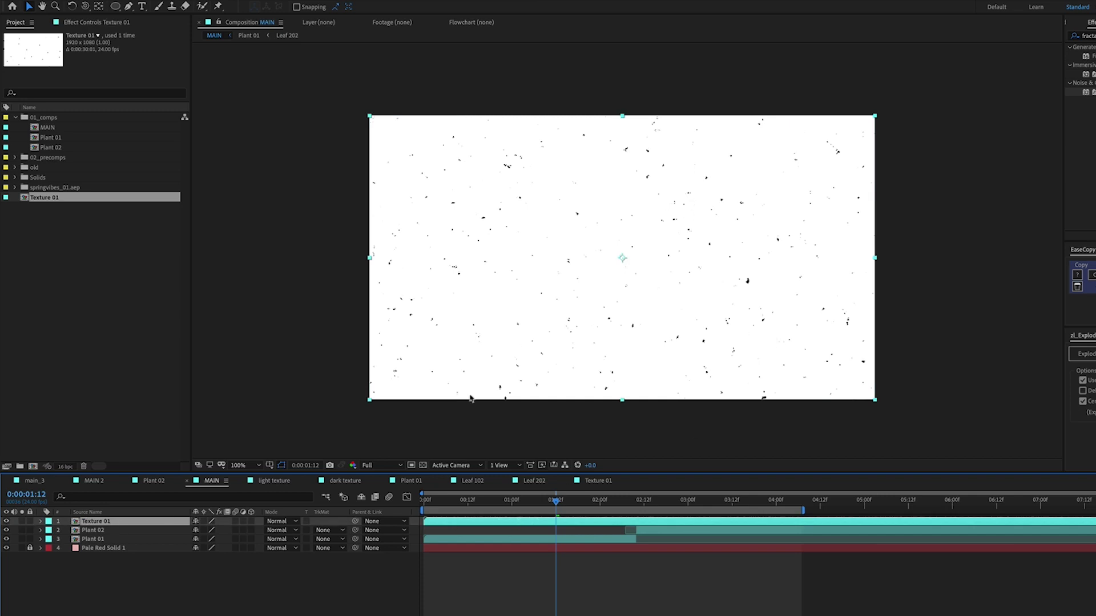
pyautogui.click(291, 522)
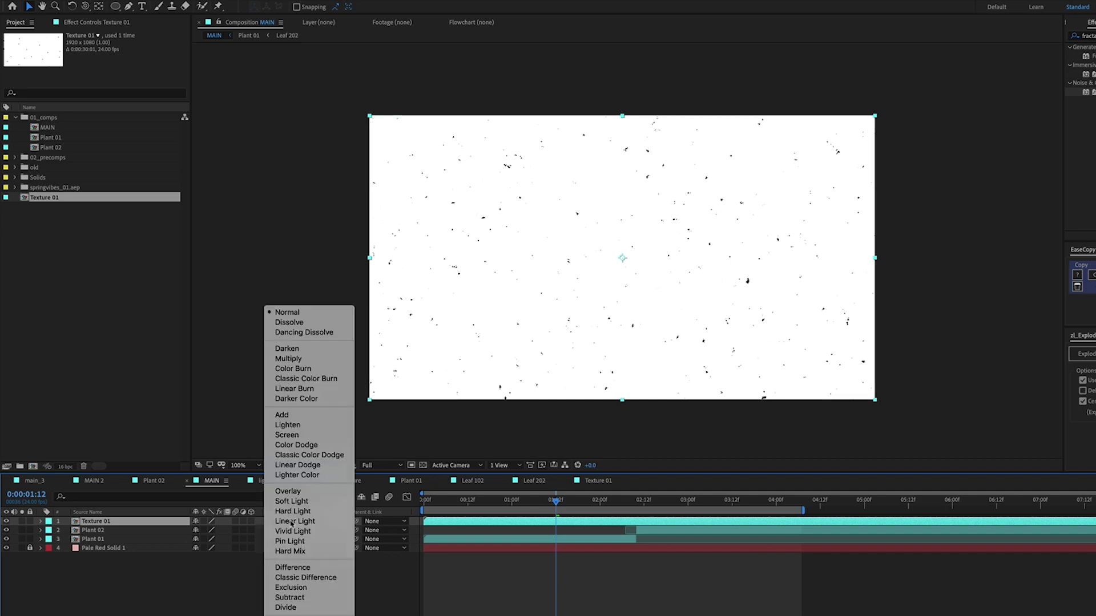
pyautogui.click(294, 359)
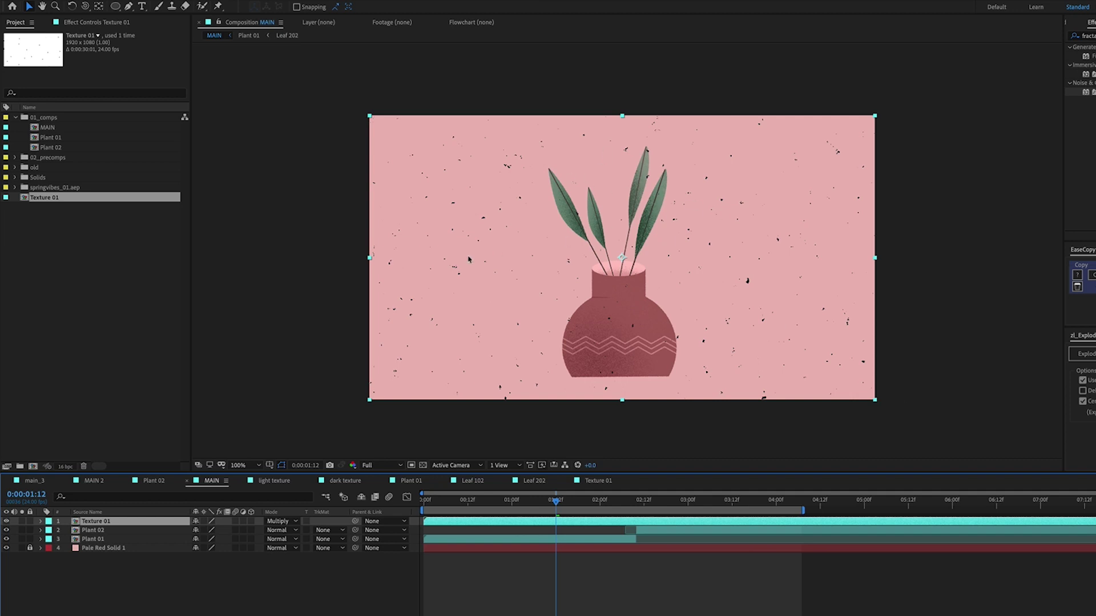
# Reopen the Texture 01 composition and set the solid's Fractal Noise Brightness to 2200.
pyautogui.doubleClick(49, 199)
pyautogui.hotkey('ctrl', 'a')
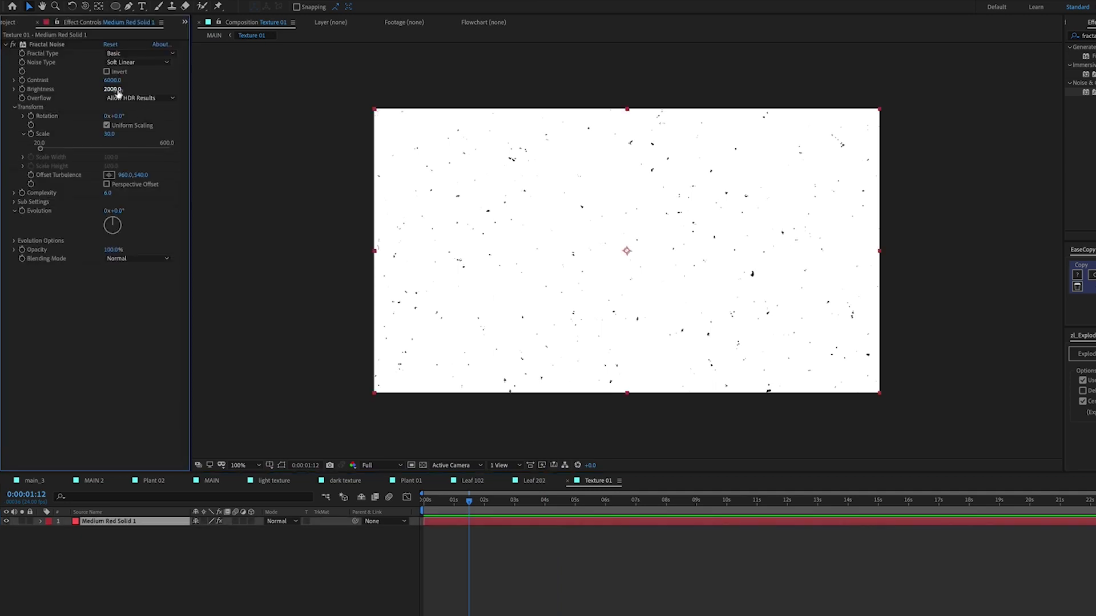
pyautogui.click(117, 89)
pyautogui.write('2200')
pyautogui.press('Return')
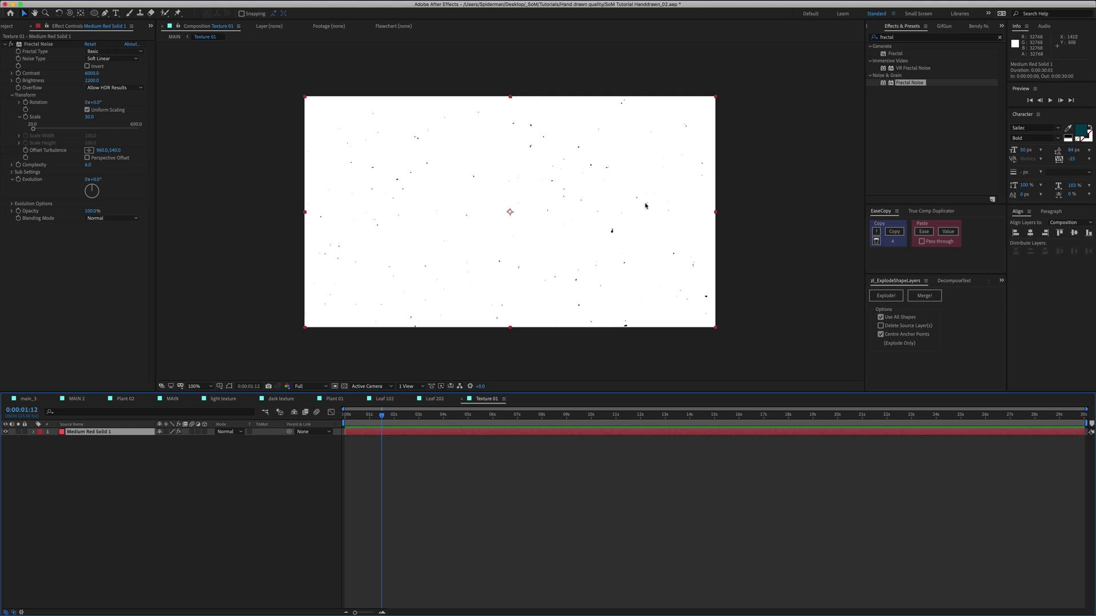
# Search the effects for "tint" and apply Tint to the solid.
pyautogui.click(907, 37)
pyautogui.write('tint')
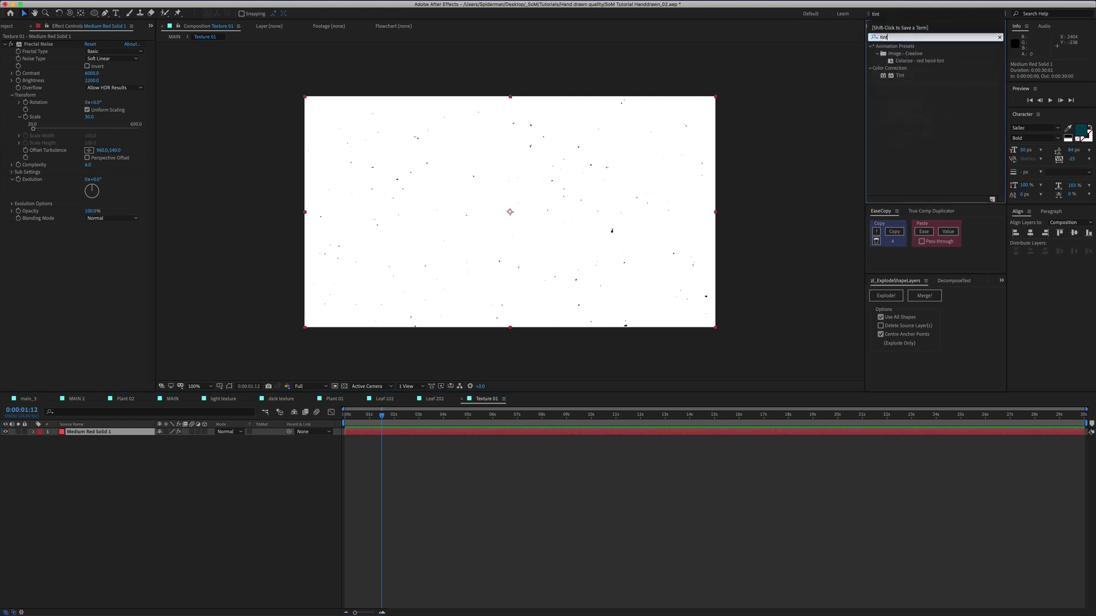
pyautogui.doubleClick(900, 76)
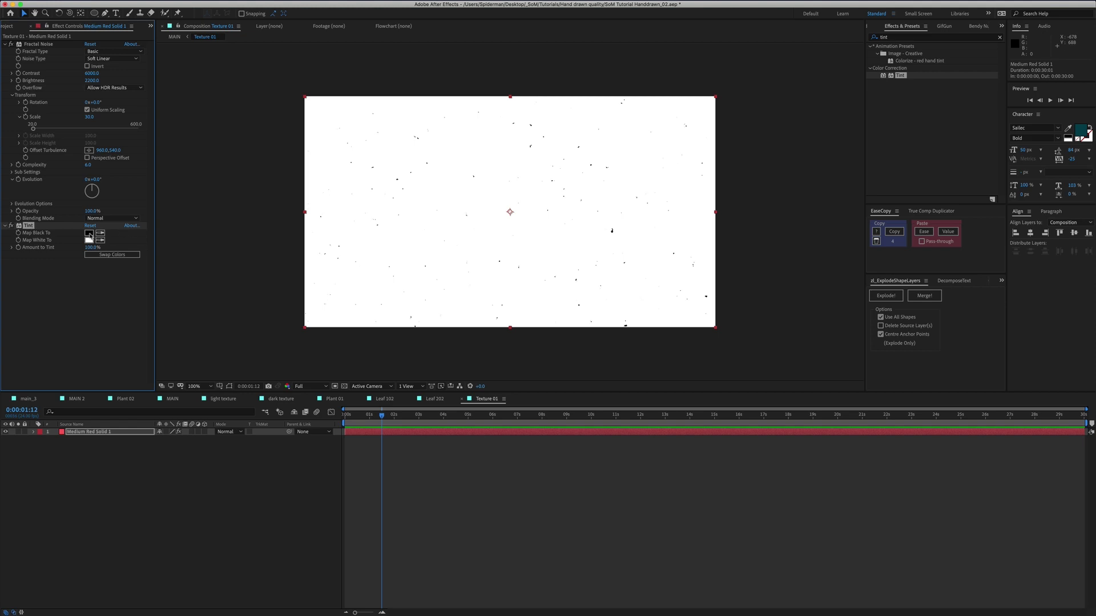
# Set the Tint effect's Map Black To colour to the dark red 6D2427.
pyautogui.click(89, 233)
pyautogui.click(549, 375)
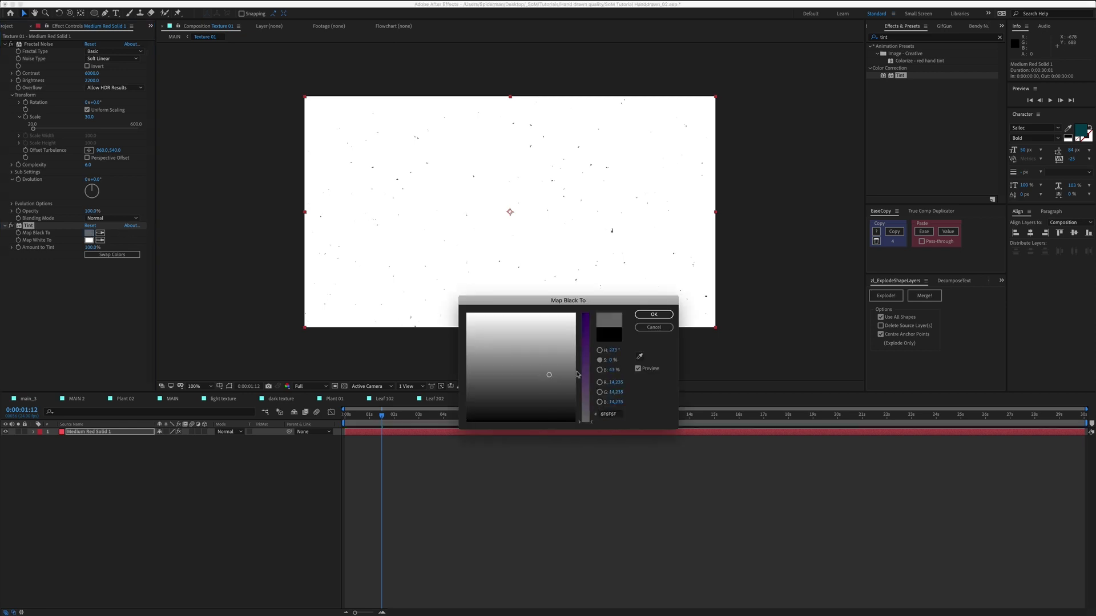
pyautogui.click(587, 354)
pyautogui.moveTo(567, 341); pyautogui.dragTo(473, 377)
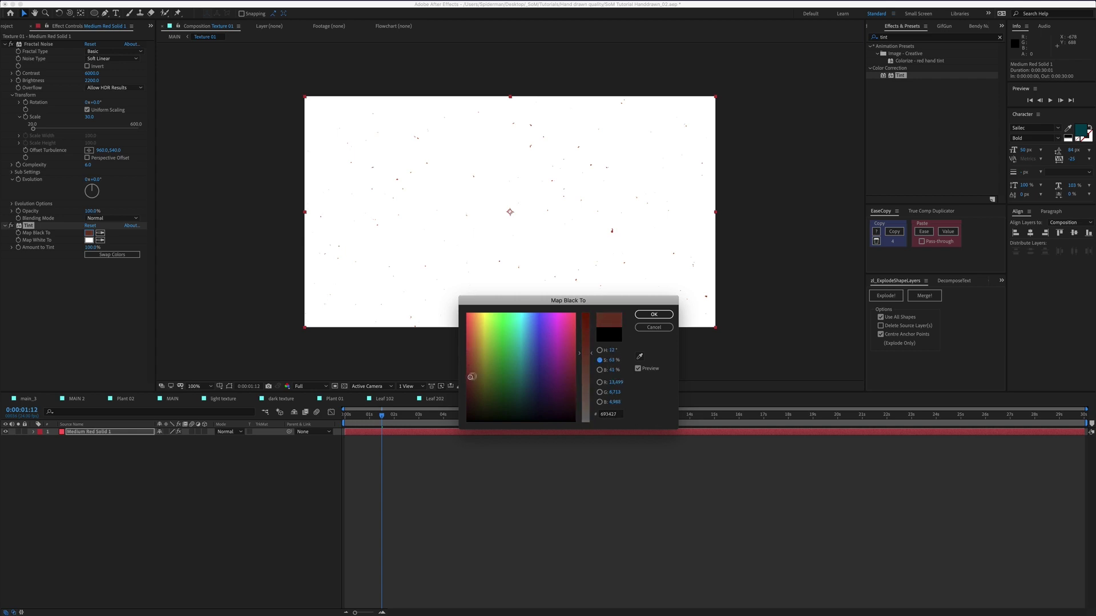
pyautogui.click(571, 372)
pyautogui.moveTo(572, 373); pyautogui.dragTo(573, 384)
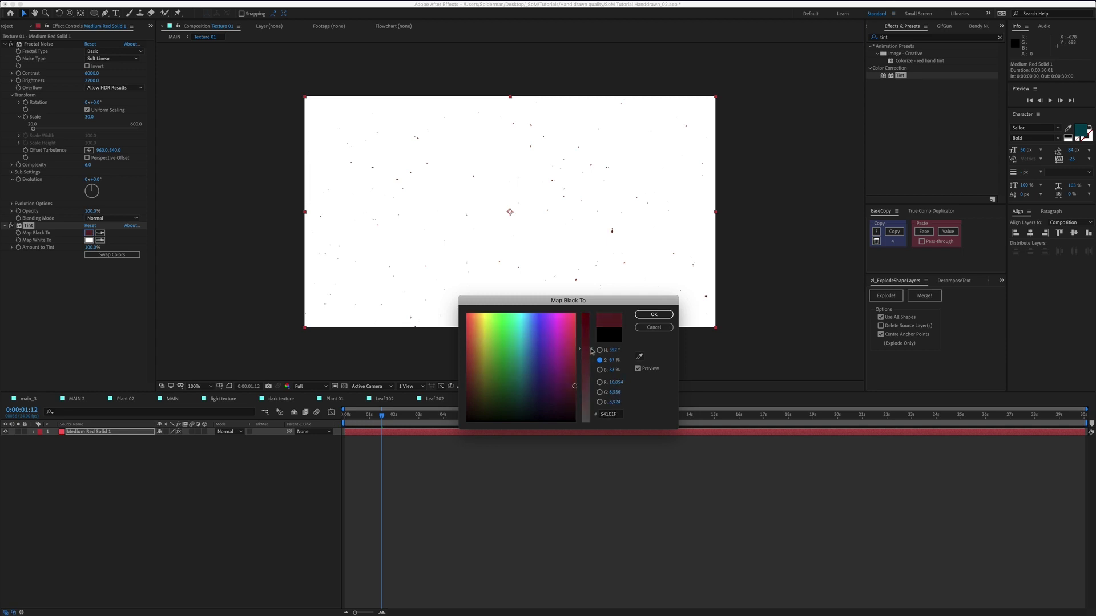
pyautogui.click(604, 371)
pyautogui.moveTo(588, 378); pyautogui.dragTo(589, 377)
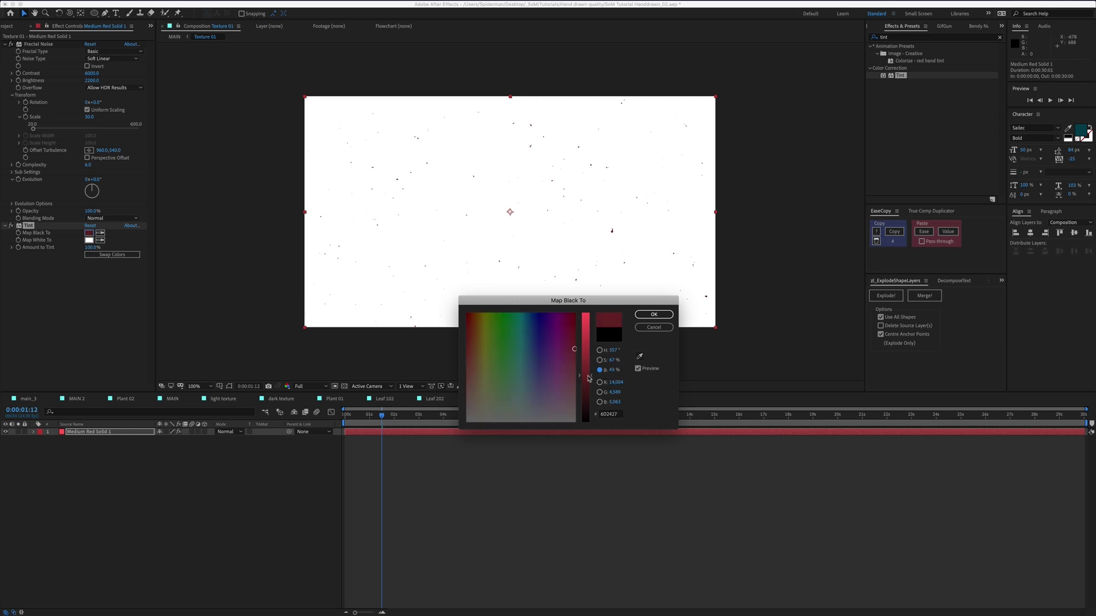
pyautogui.click(653, 315)
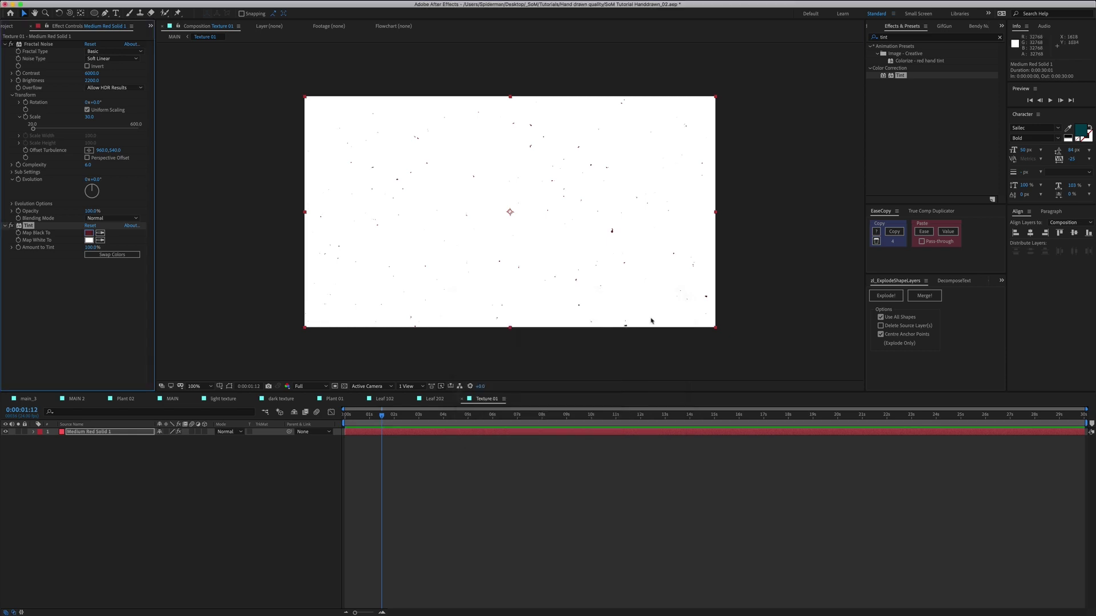
# Return to the first frame and set a starting keyframe for the Fractal Noise Evolution at 0x+0.0°.
pyautogui.hscroll(2, 650, 321)
pyautogui.moveTo(382, 416); pyautogui.dragTo(345, 415)
pyautogui.click(353, 433)
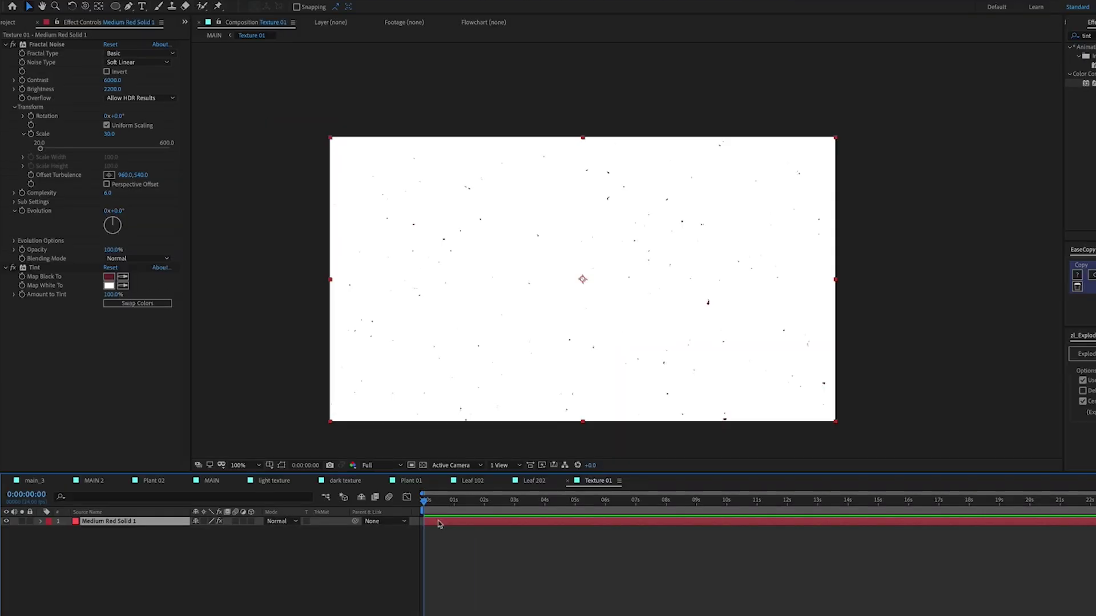
pyautogui.click(38, 213)
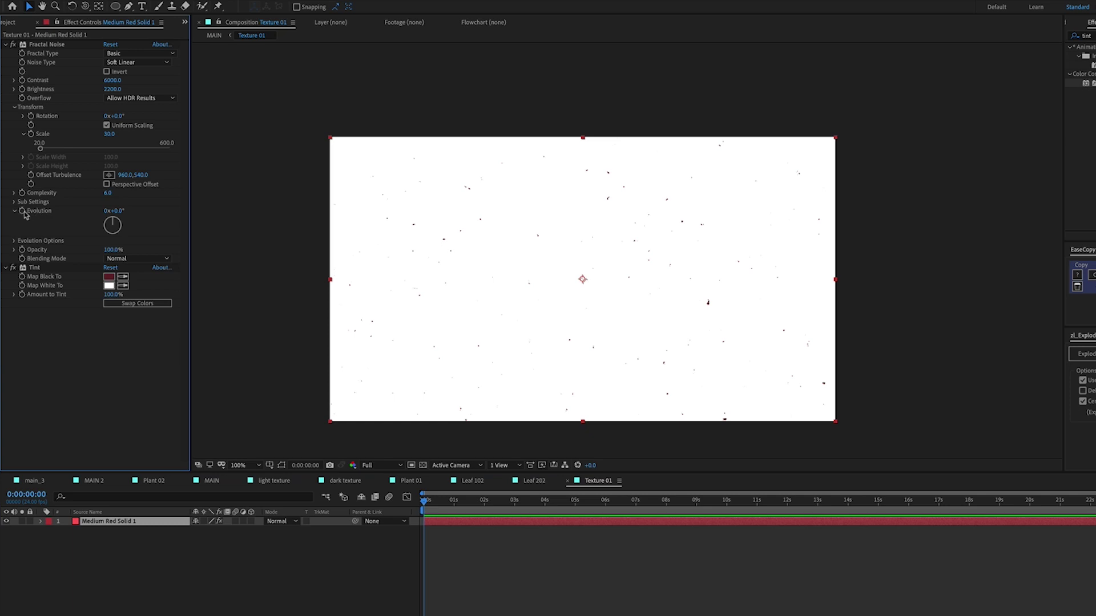
pyautogui.click(22, 213)
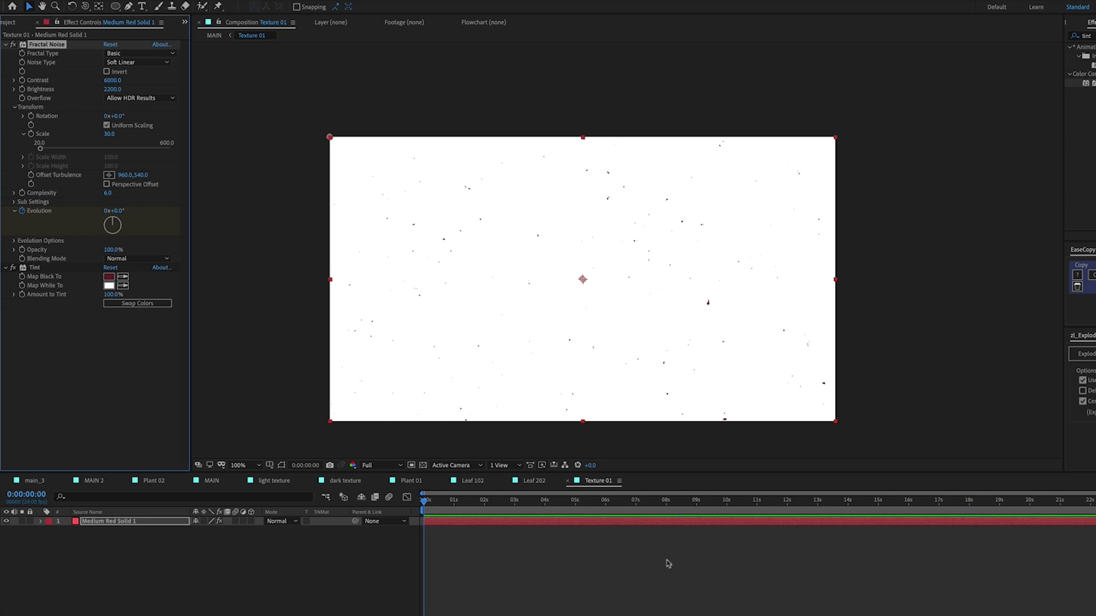
# Reveal the Evolution keyframes in the timeline and add an Evolution keyframe of 3 full revolutions at 0:00:00:05.
pyautogui.press('u')
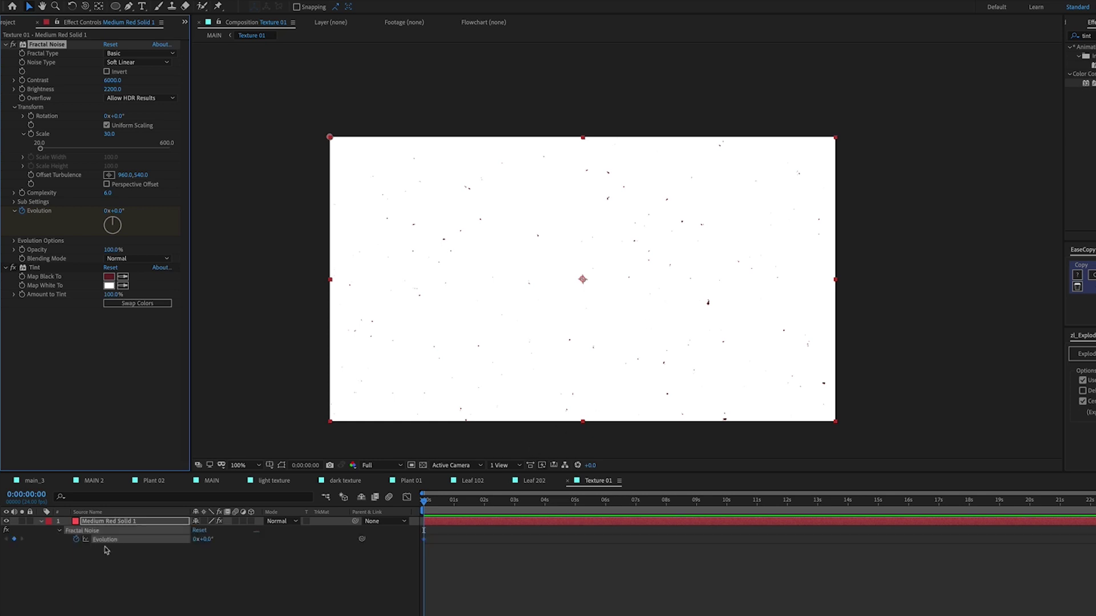
pyautogui.click(136, 543)
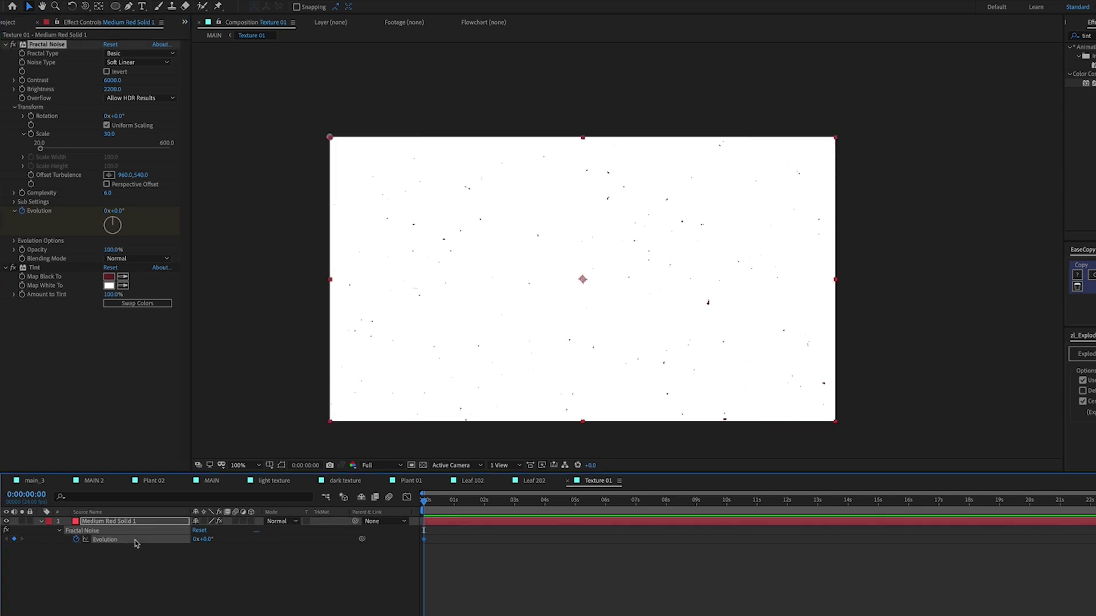
pyautogui.press('pagedown')
pyautogui.press('pagedown')
pyautogui.press('pagedown')
pyautogui.press('pagedown')
pyautogui.press('pagedown')
pyautogui.press('=')
pyautogui.press('=')
pyautogui.press('=')
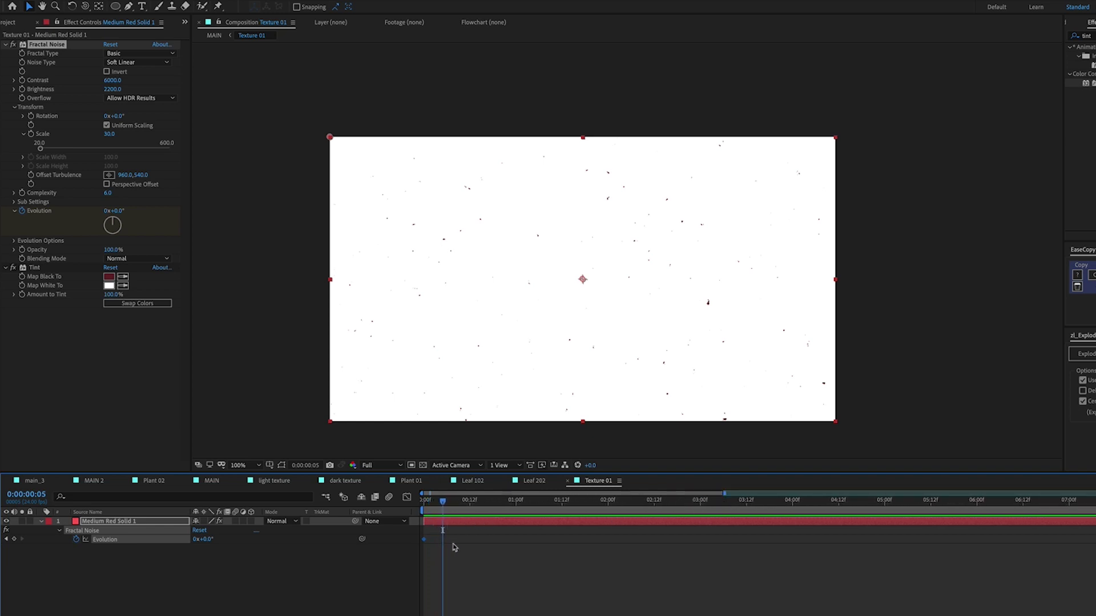
pyautogui.click(194, 539)
pyautogui.write('3')
pyautogui.press('Return')
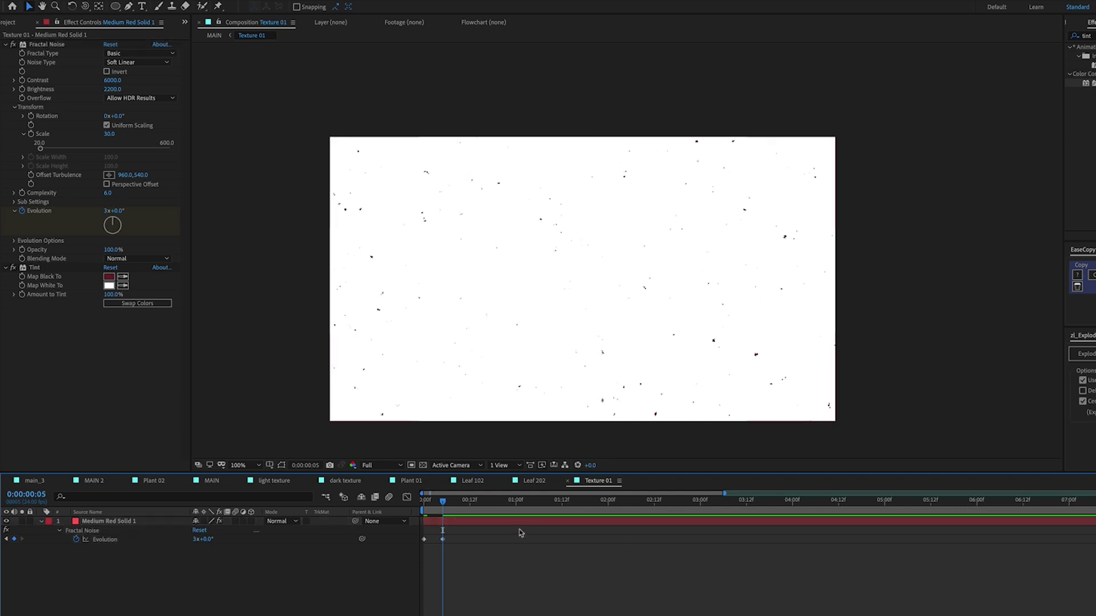
# Add a Fractal Noise Evolution keyframe of 8 full revolutions at 0:00:00:10.
pyautogui.press('space')
pyautogui.hotkey('ctrl', 'f')
pyautogui.press('Escape')
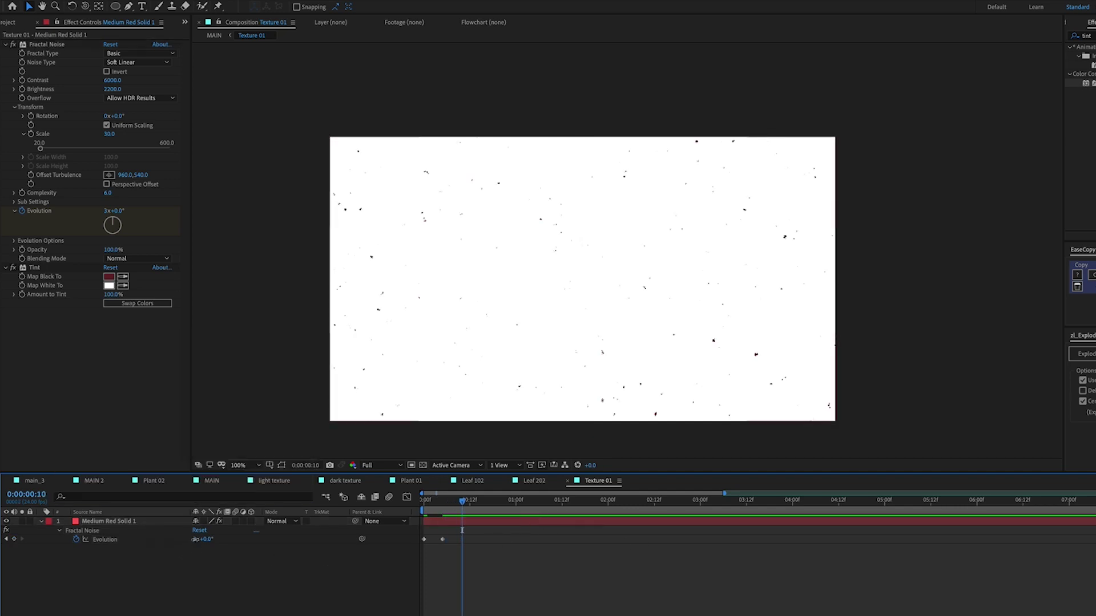
pyautogui.click(195, 539)
pyautogui.write('8')
pyautogui.press('Return')
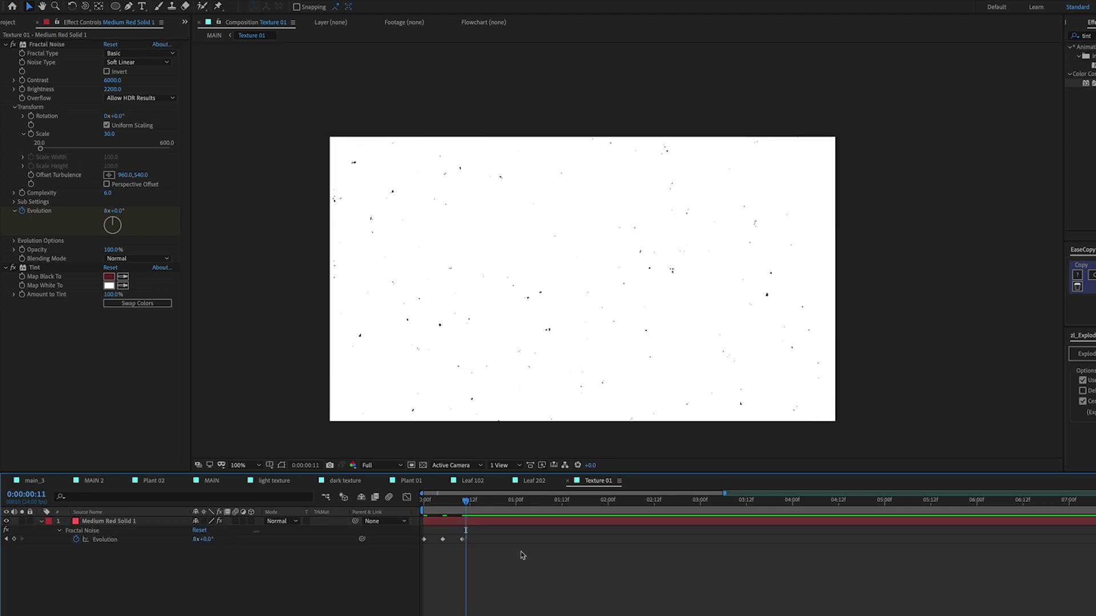
# Add a Fractal Noise Evolution keyframe of 12 full revolutions at 0:00:00:15.
pyautogui.press('space')
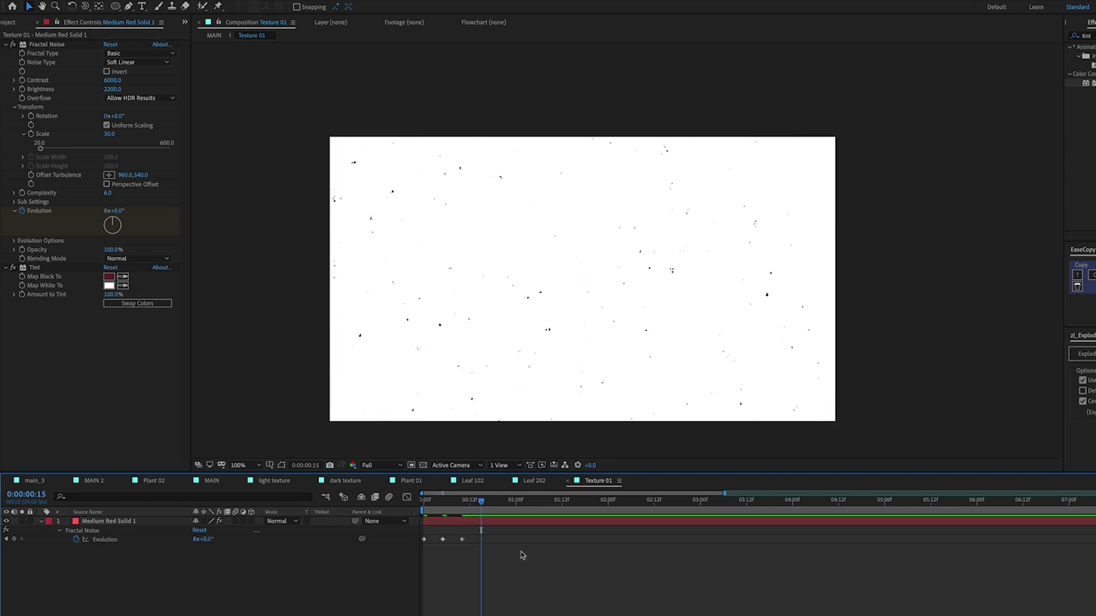
pyautogui.click(195, 539)
pyautogui.write('12')
pyautogui.press('Return')
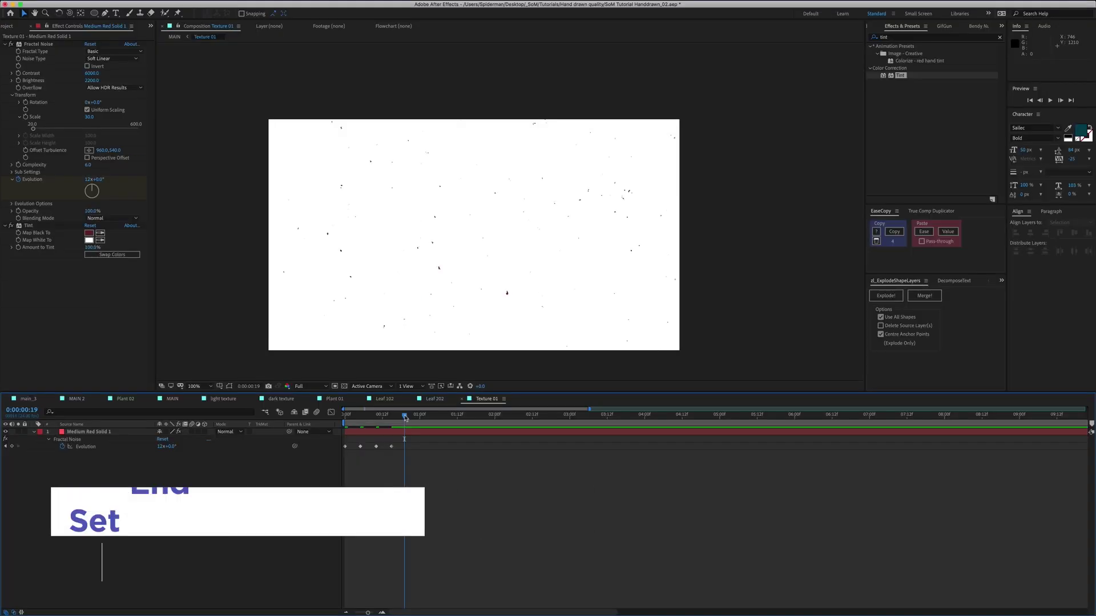
# End the Texture 01 work area at 0:00:00:19 and preview the noise animation.
pyautogui.click(498, 502)
pyautogui.press('n')
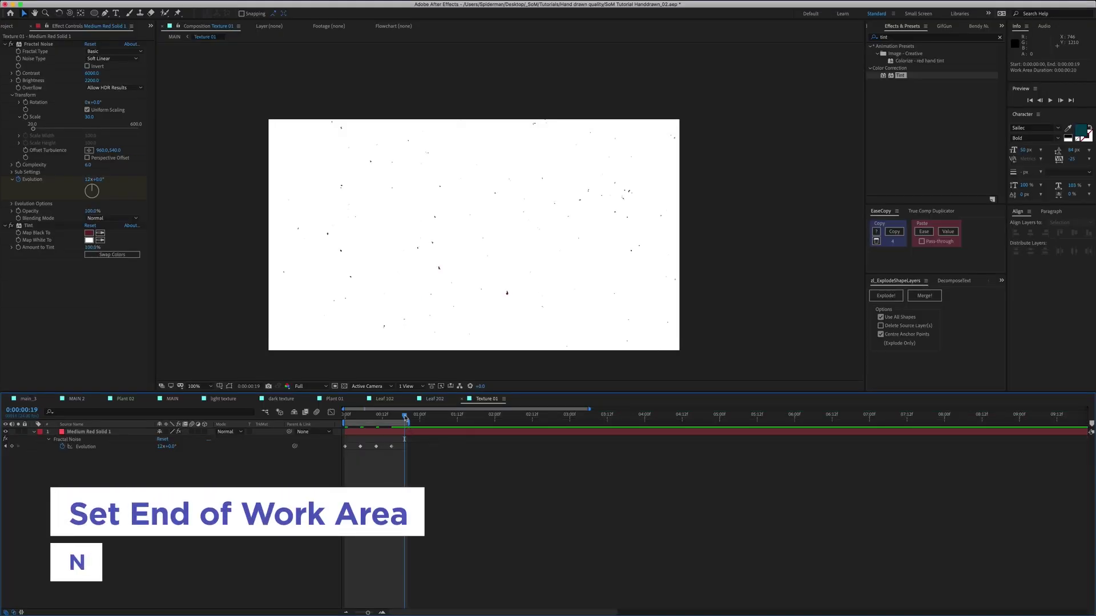
pyautogui.press('space')
# Convert all four Evolution keyframes to hold keyframes and preview the texture from the first frame.
pyautogui.moveTo(416, 442); pyautogui.dragTo(341, 455)
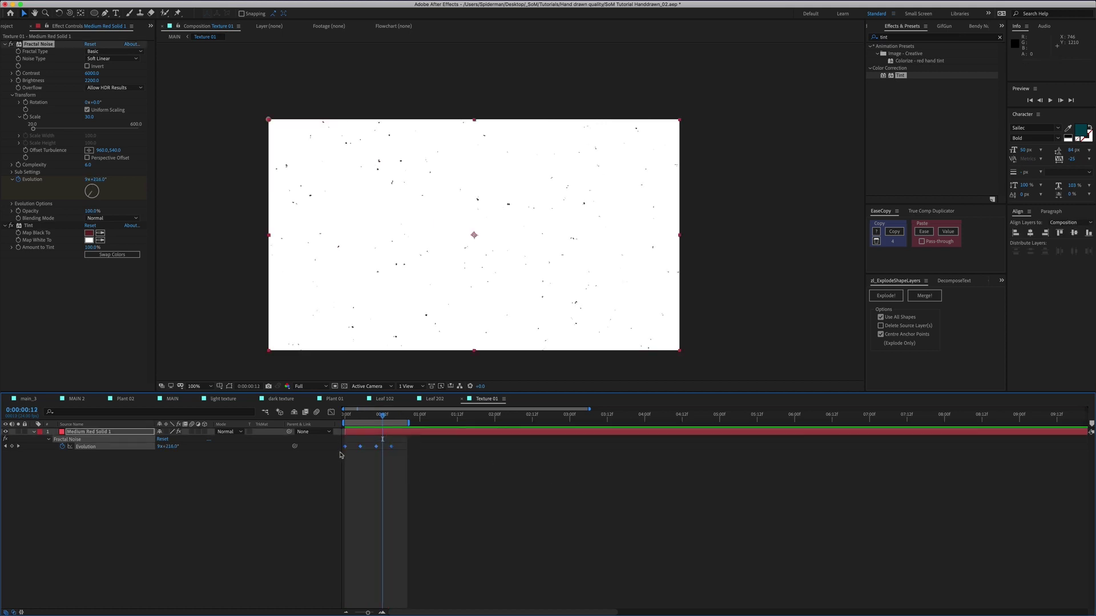
pyautogui.rightClick(345, 448)
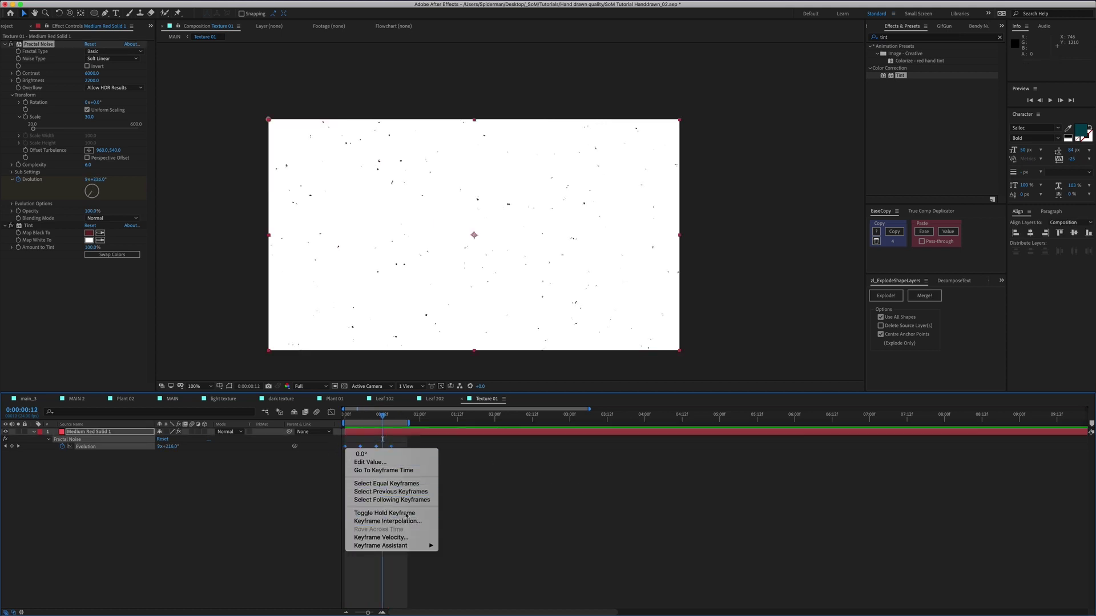
pyautogui.click(403, 512)
pyautogui.click(525, 480)
pyautogui.press('Home')
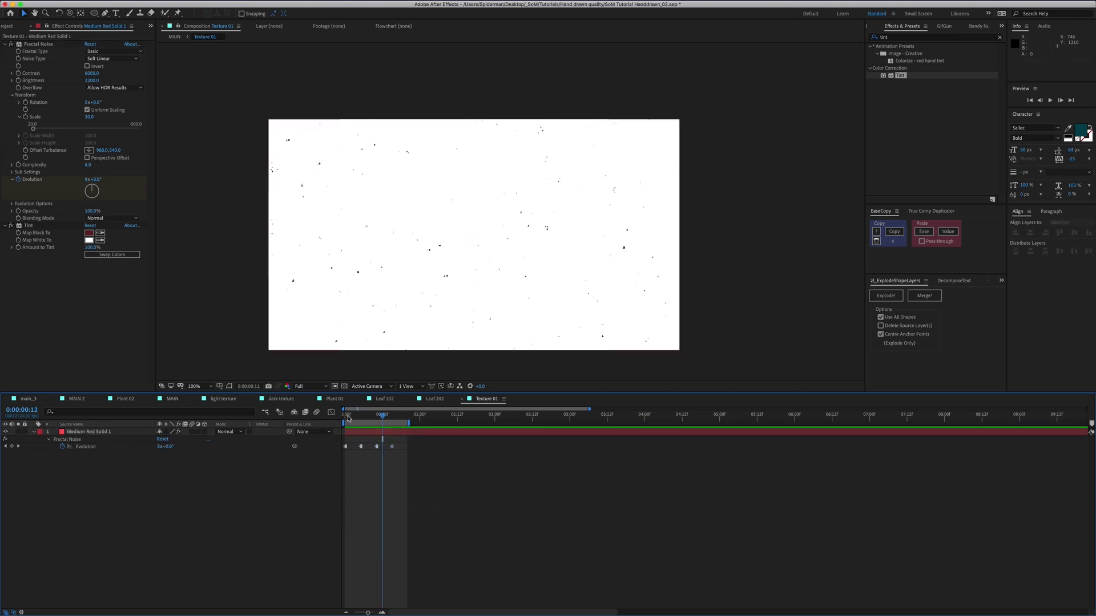
pyautogui.press('space')
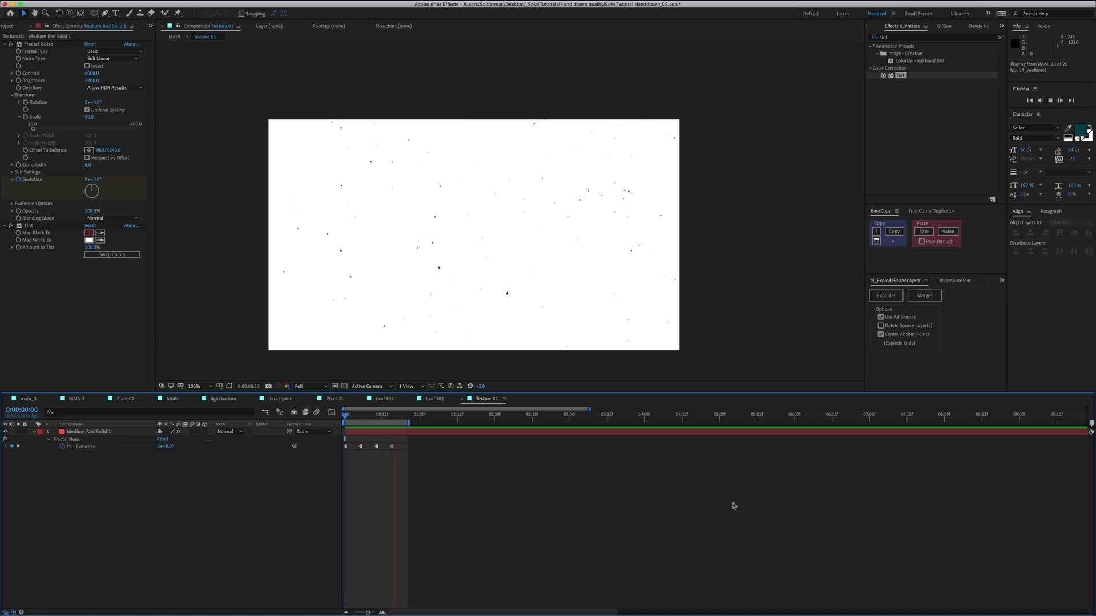
# Return to the MAIN composition, set the Texture 01 layer's opacity to 50% and preview from the first frame.
pyautogui.click(172, 37)
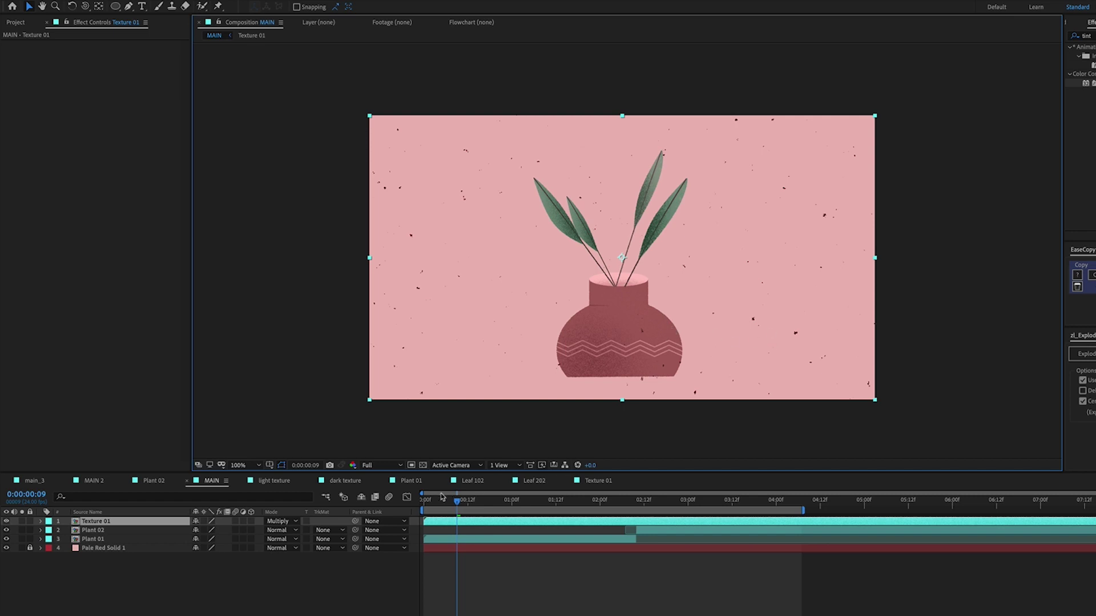
pyautogui.moveTo(457, 501); pyautogui.dragTo(419, 507)
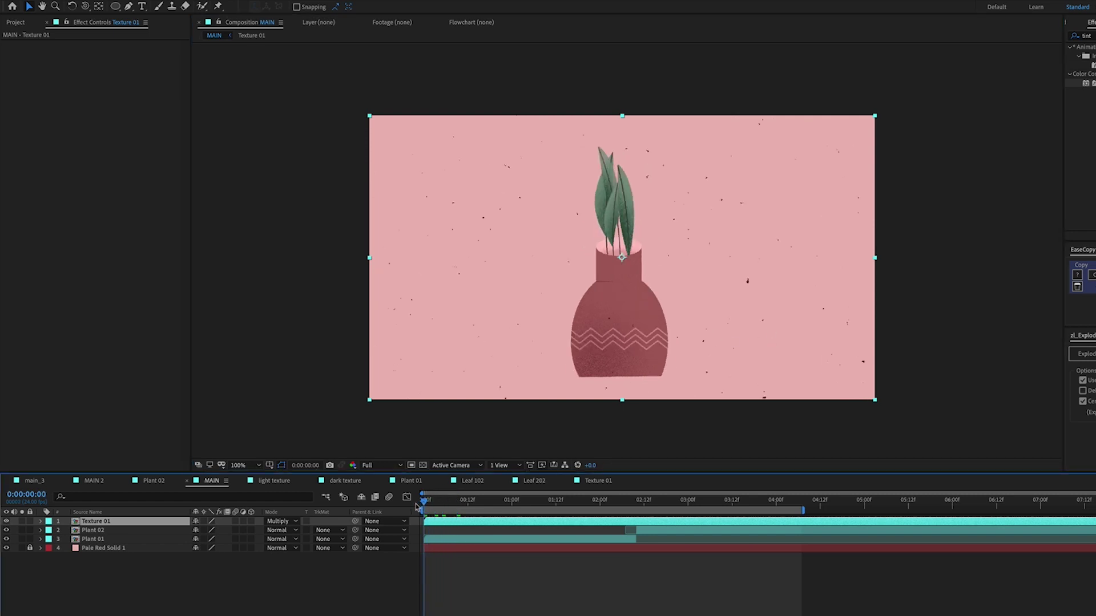
pyautogui.press('t')
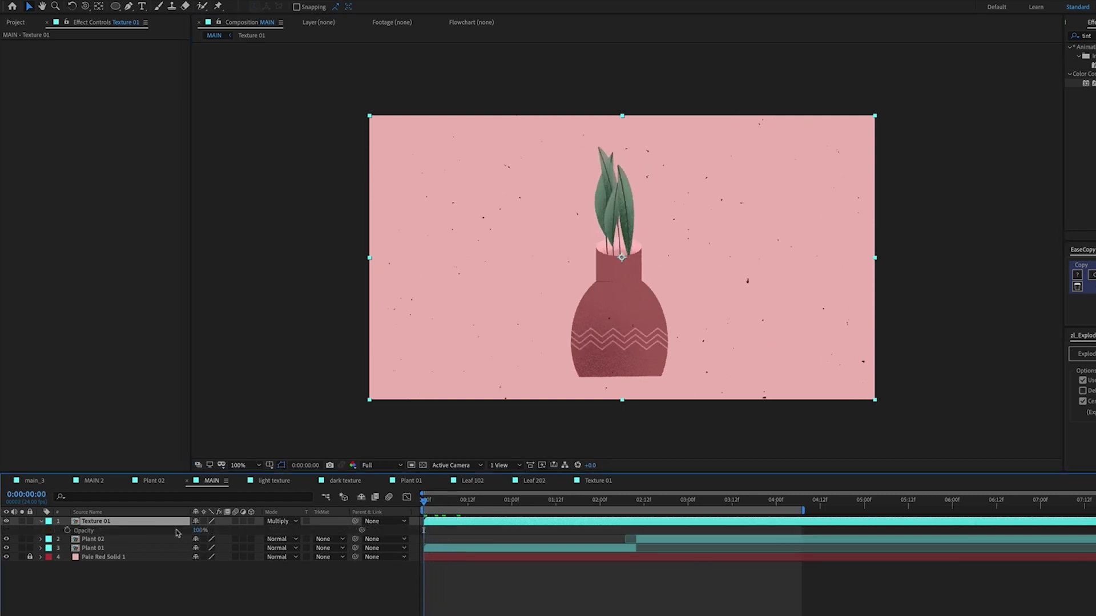
pyautogui.press('F2')
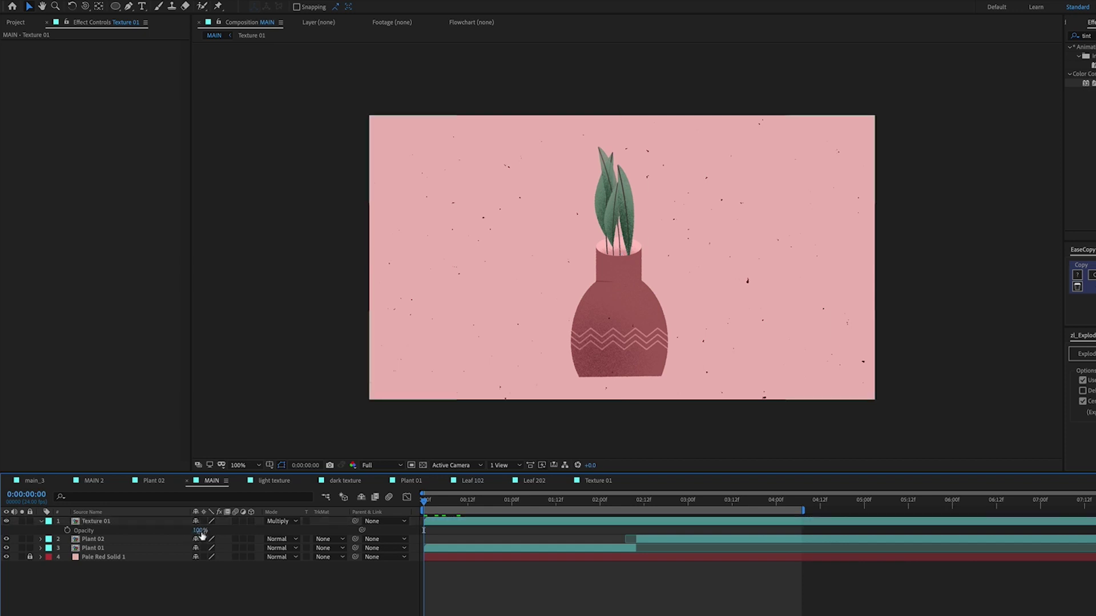
pyautogui.click(201, 530)
pyautogui.write('50')
pyautogui.press('Return')
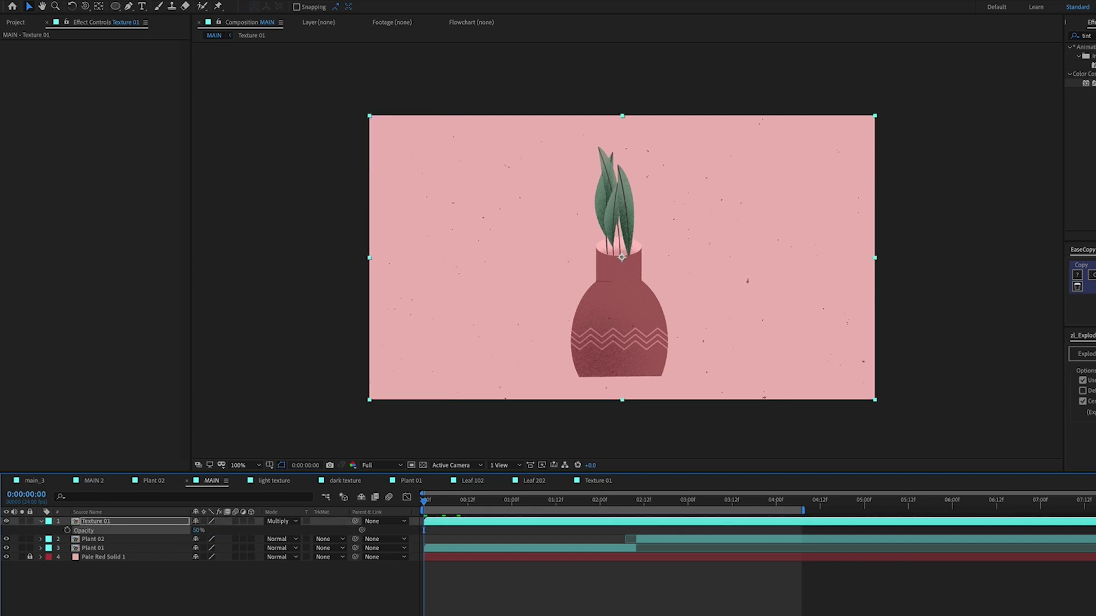
pyautogui.press('space')
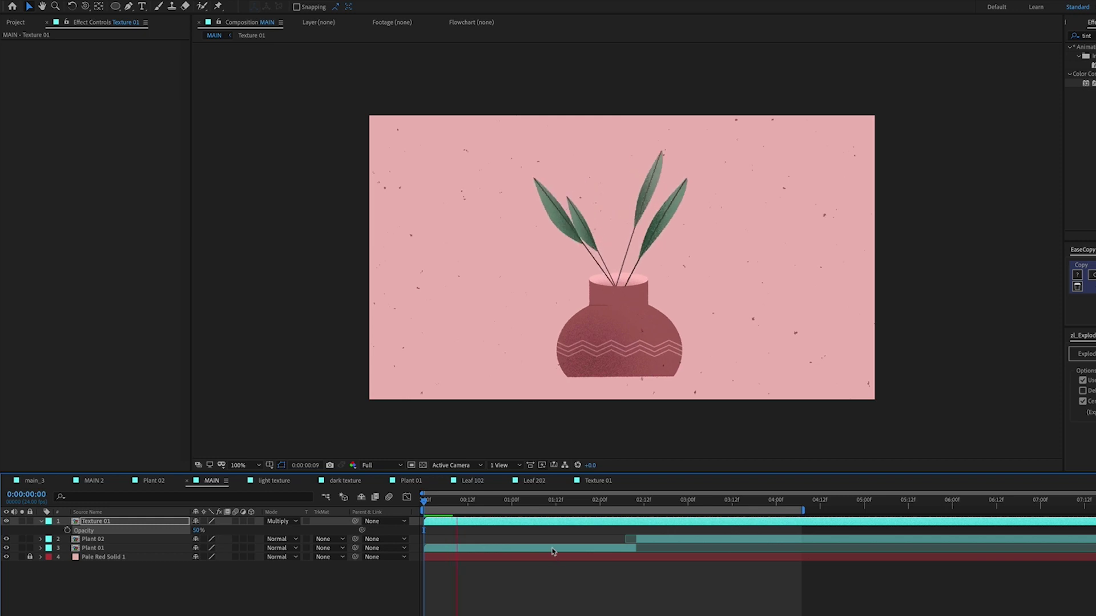
# Enable time remapping on the Texture 01 layer and add a Time Remap keyframe at 0:00:00:19.
pyautogui.click(464, 502)
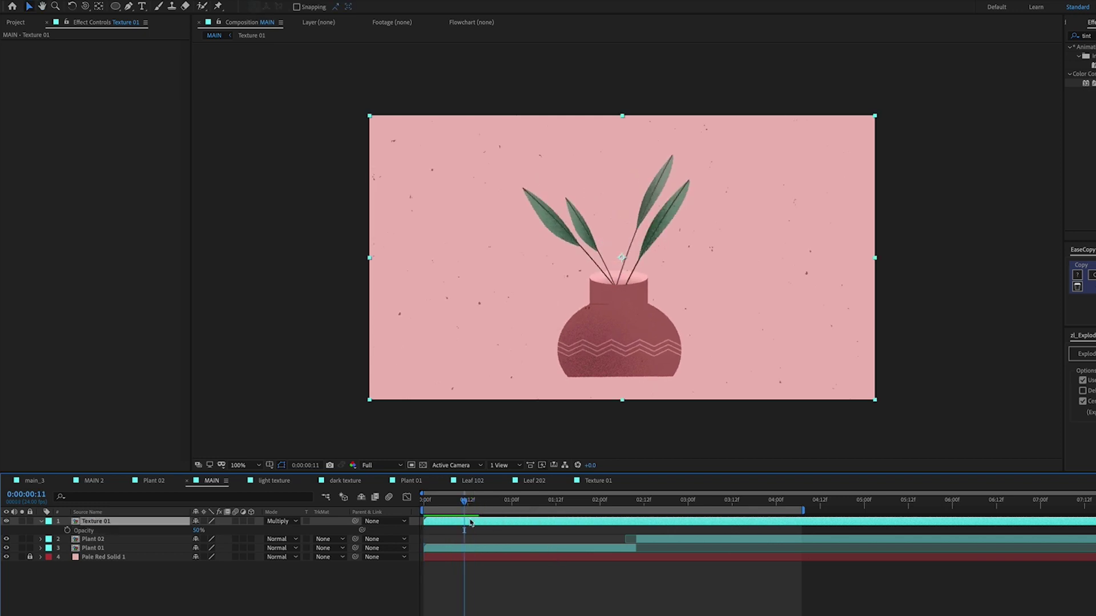
pyautogui.rightClick(506, 522)
pyautogui.moveTo(548, 521)
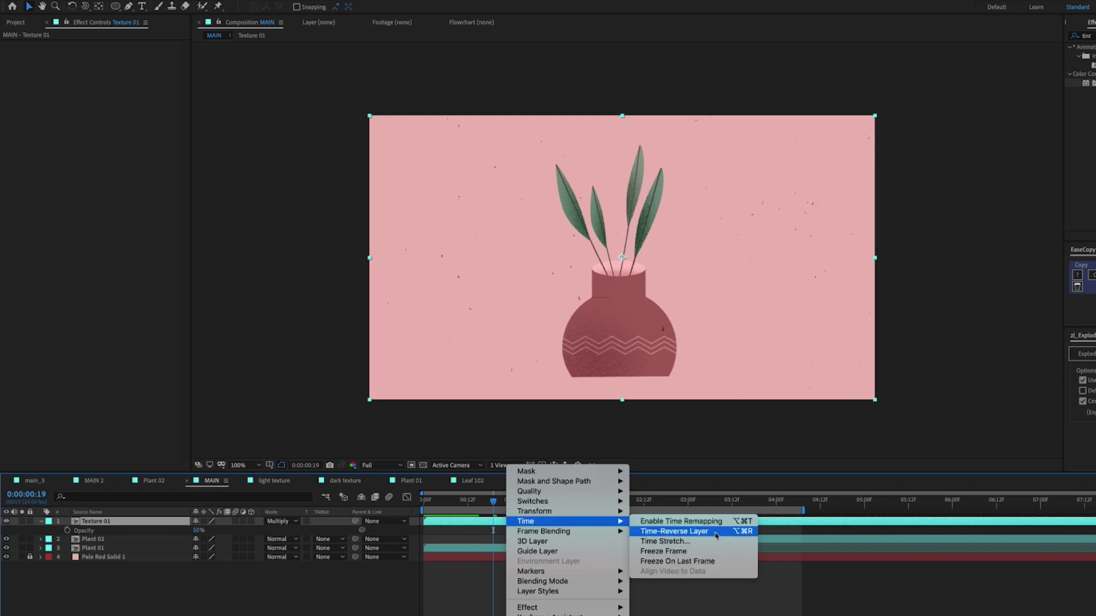
pyautogui.click(703, 521)
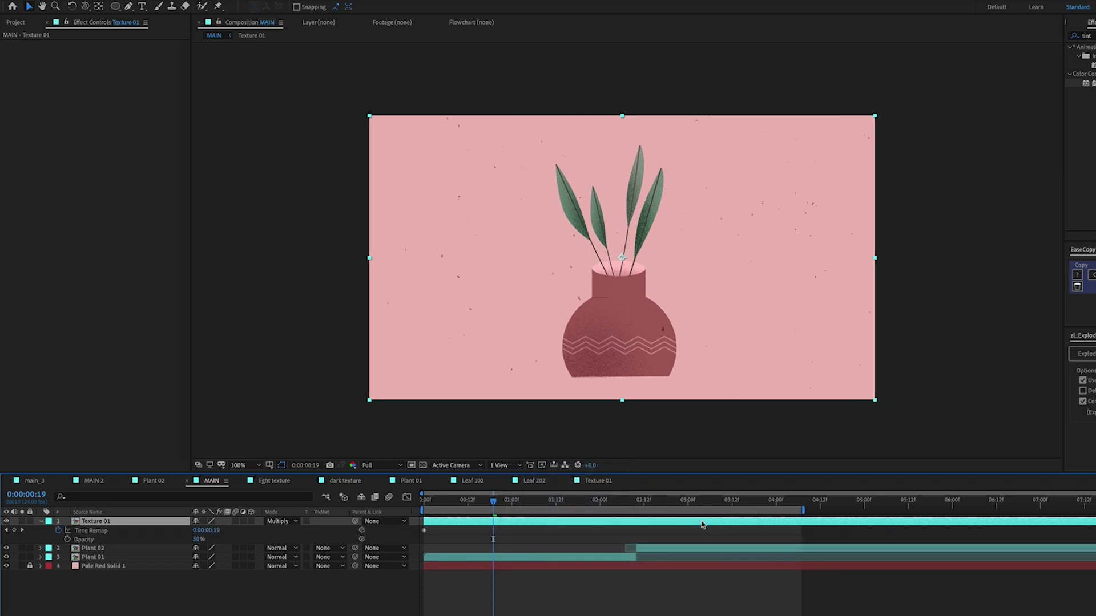
pyautogui.click(14, 531)
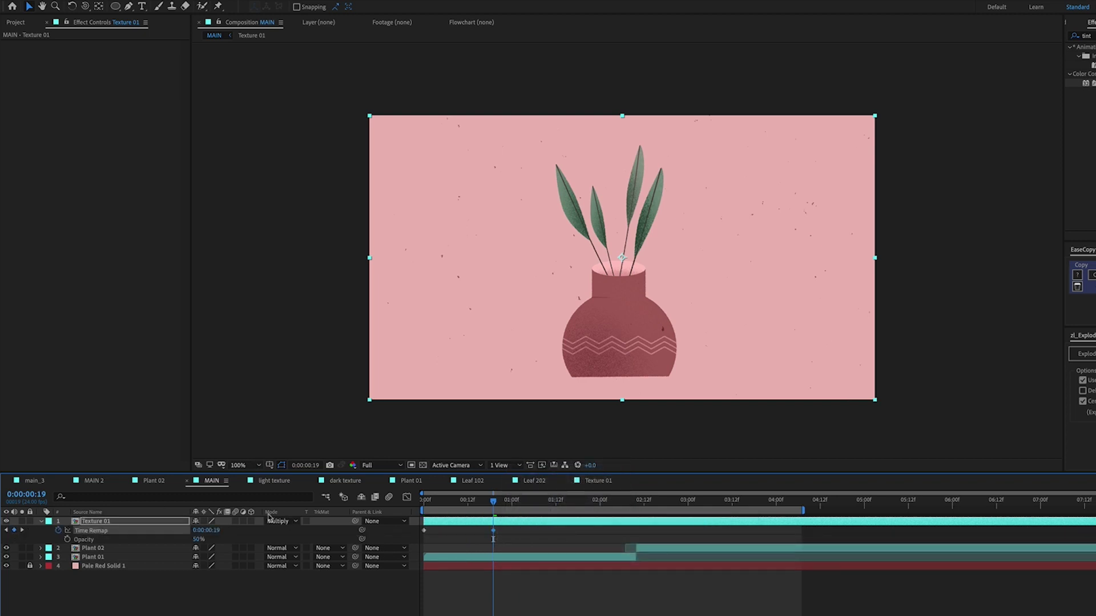
# Delete the Time Remap keyframe at the end of Texture 01 and loop the property with a loopOut() expression.
pyautogui.click(21, 531)
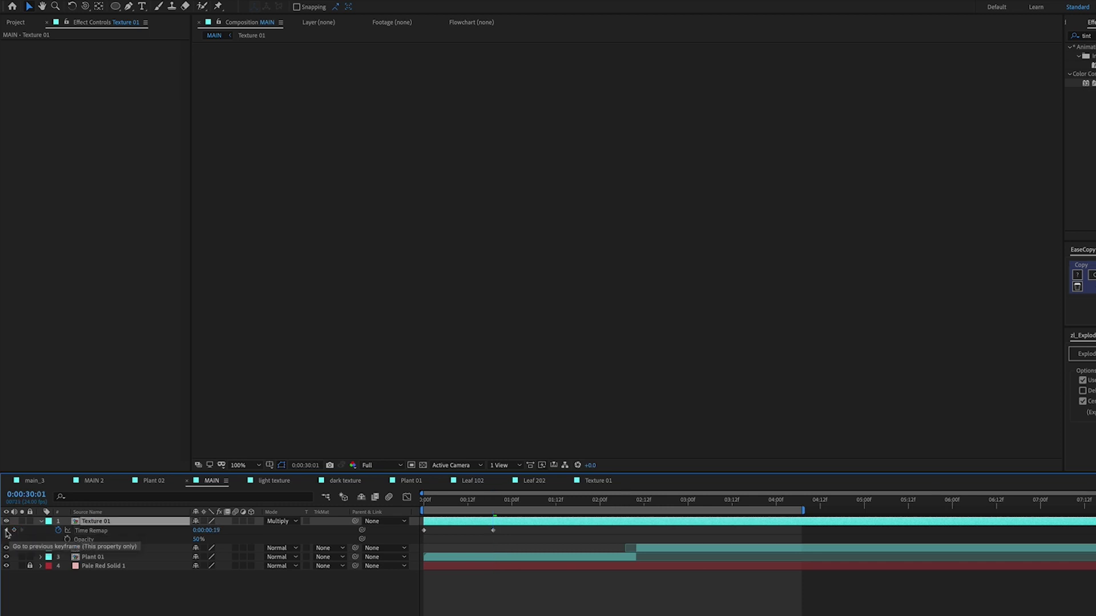
pyautogui.click(6, 531)
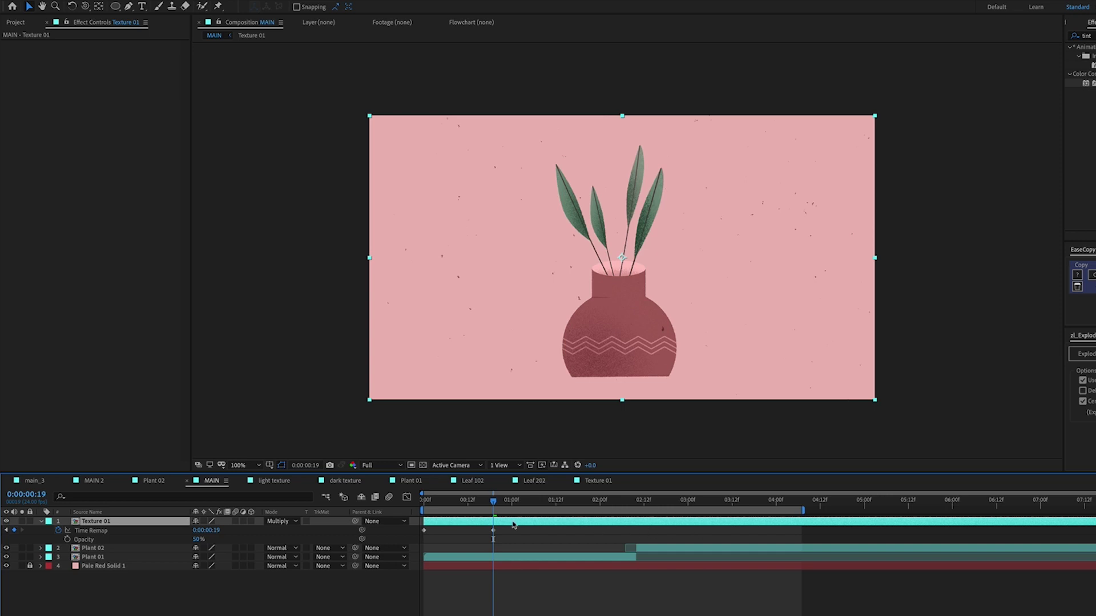
pyautogui.keyDown('alt'); pyautogui.click(58, 530); pyautogui.keyUp('alt')
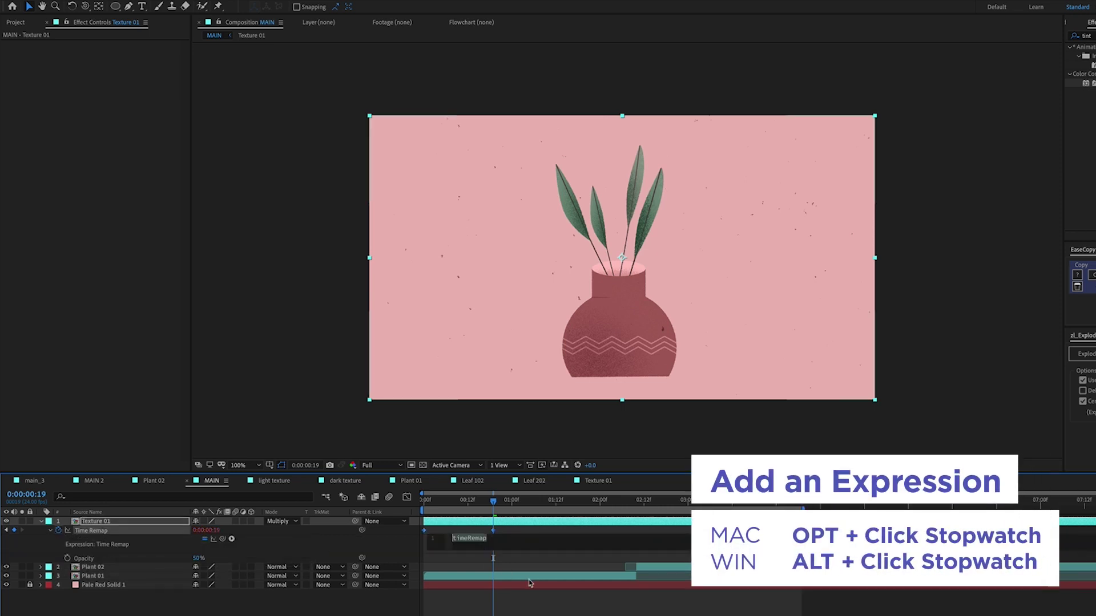
pyautogui.write('loop')
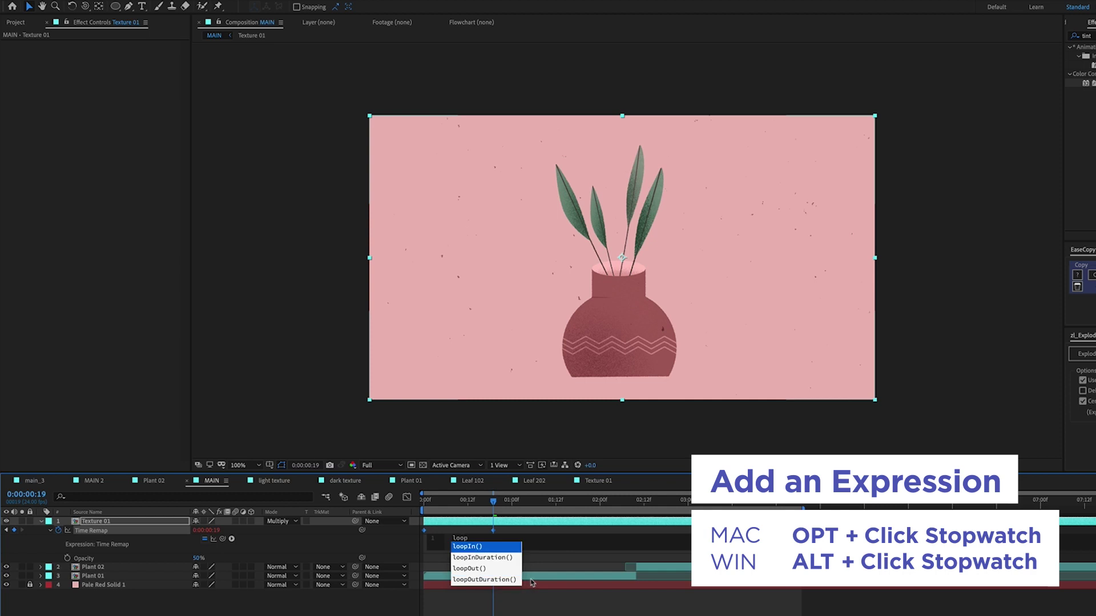
pyautogui.click(495, 570)
pyautogui.click(493, 558)
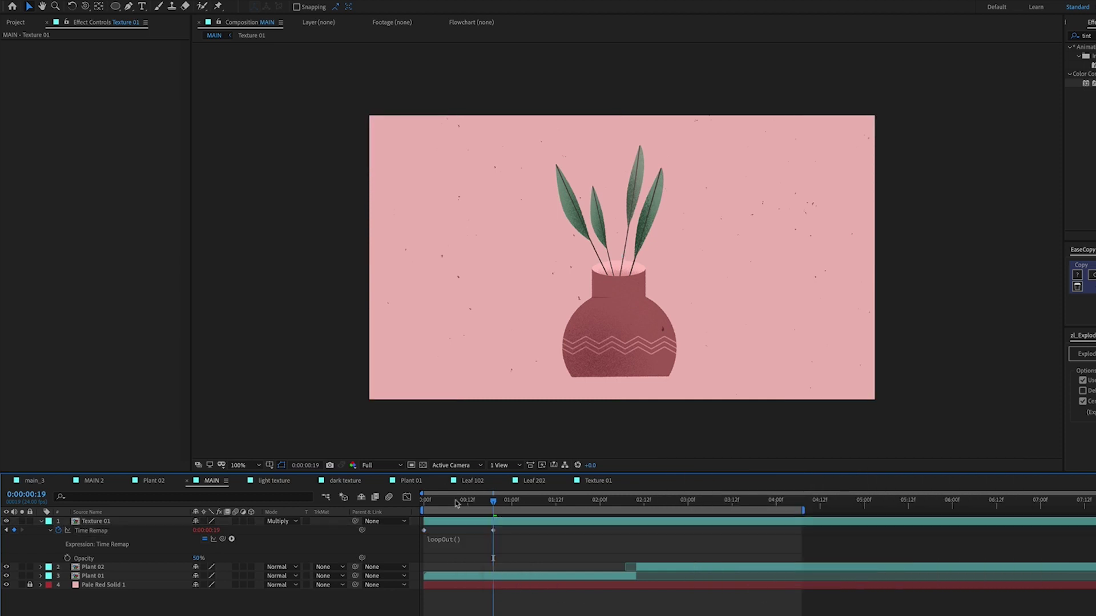
pyautogui.press('space')
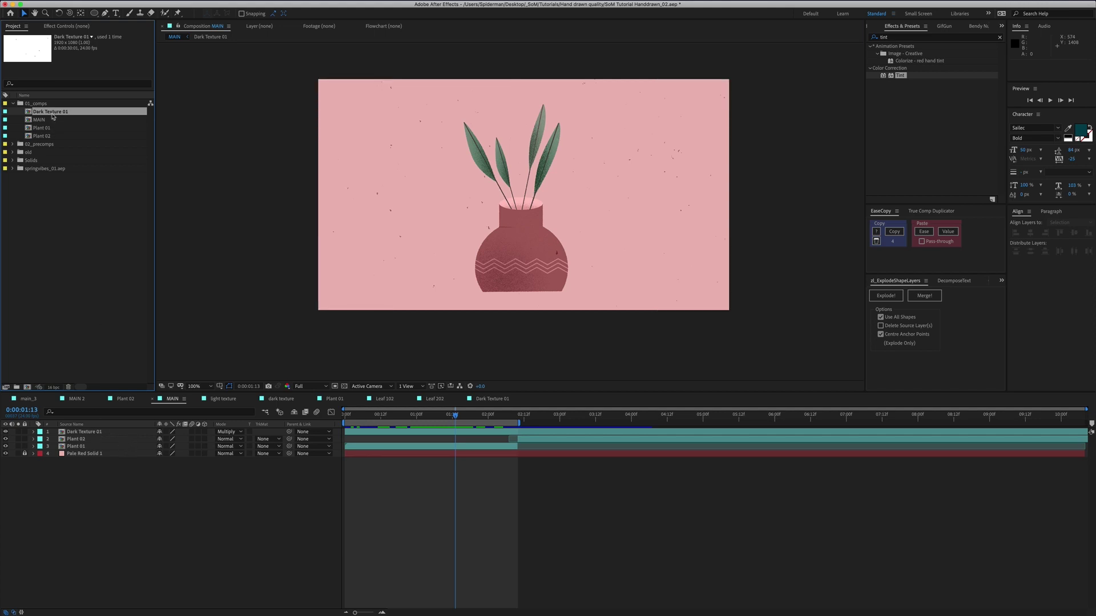
# Duplicate the Dark Texture 01 composition and rename the copy Light Texture 01.
pyautogui.press('super+d')
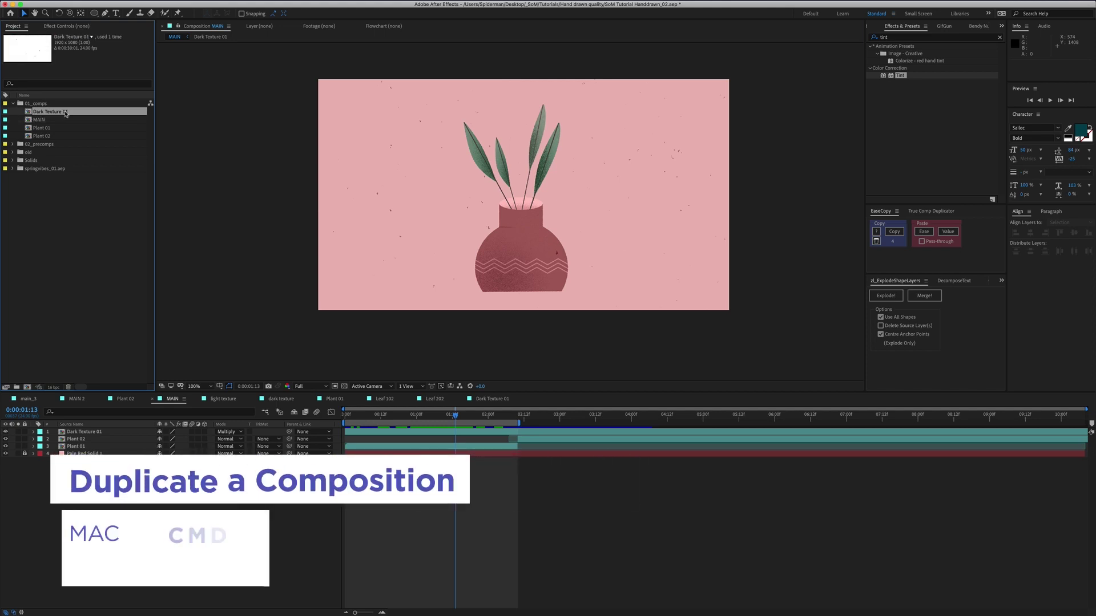
pyautogui.click(58, 112)
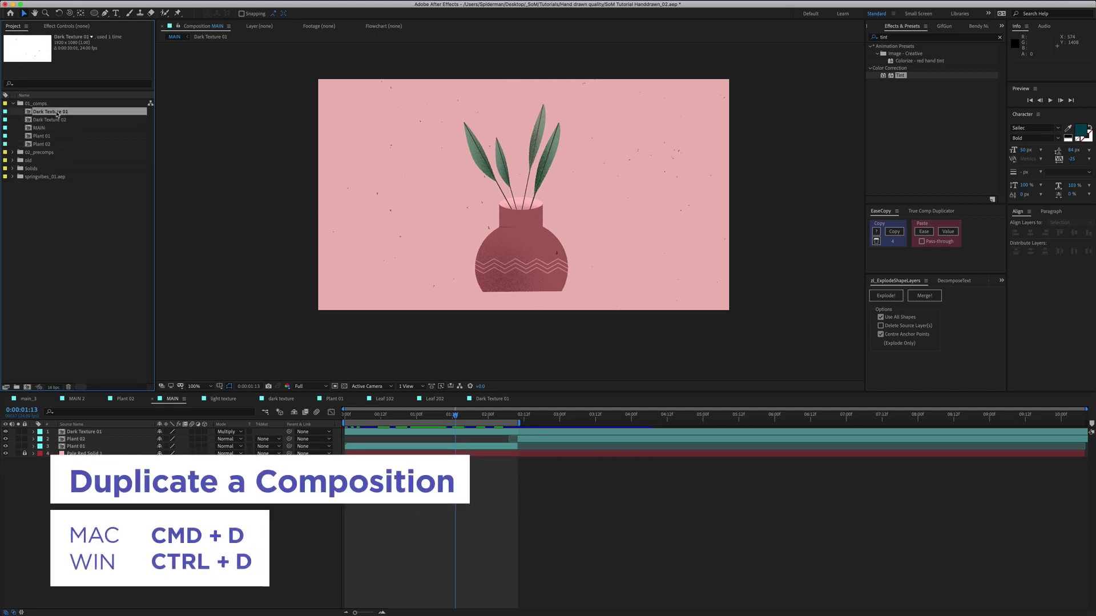
pyautogui.press('Return')
pyautogui.click(32, 121)
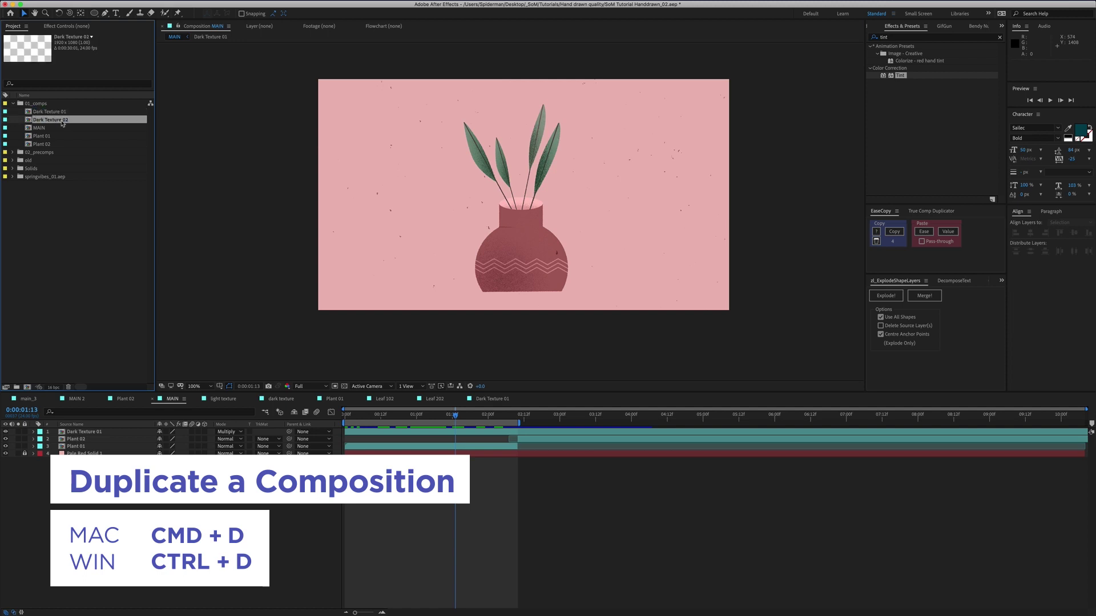
pyautogui.press('Return')
pyautogui.write('Light')
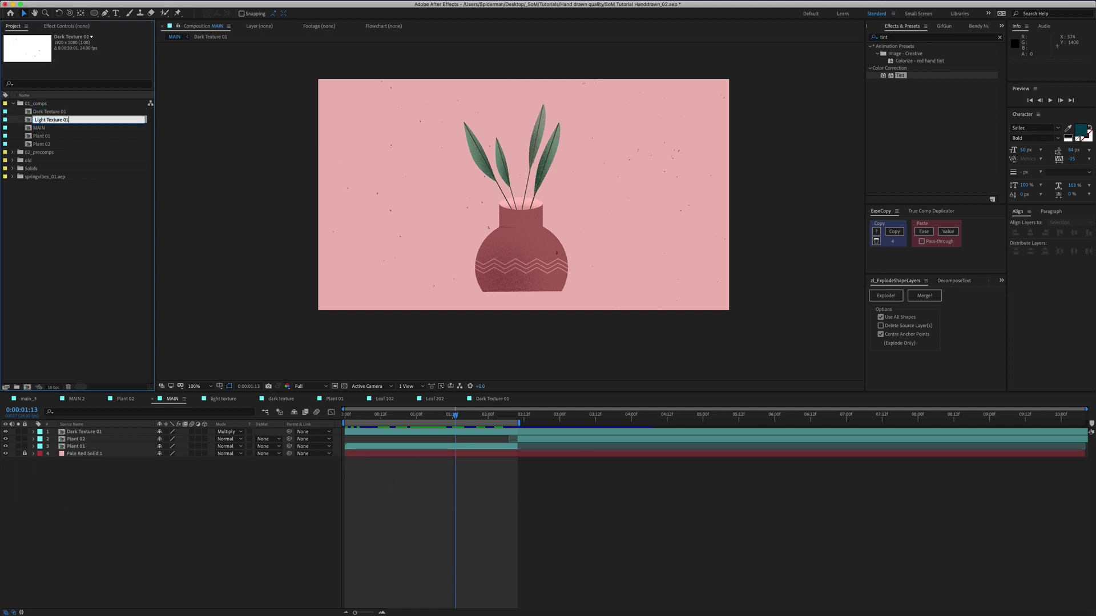
pyautogui.press('Return')
# In the Light Texture 01 composition, set the Map Black To colour of the solid's Tint effect to a light pink.
pyautogui.doubleClick(57, 120)
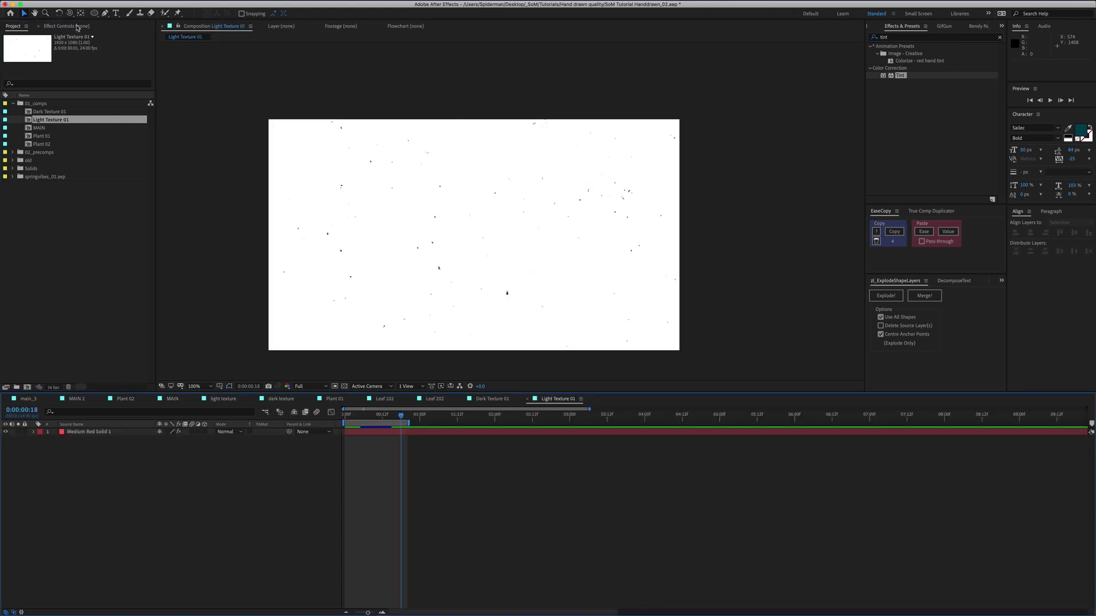
pyautogui.click(382, 434)
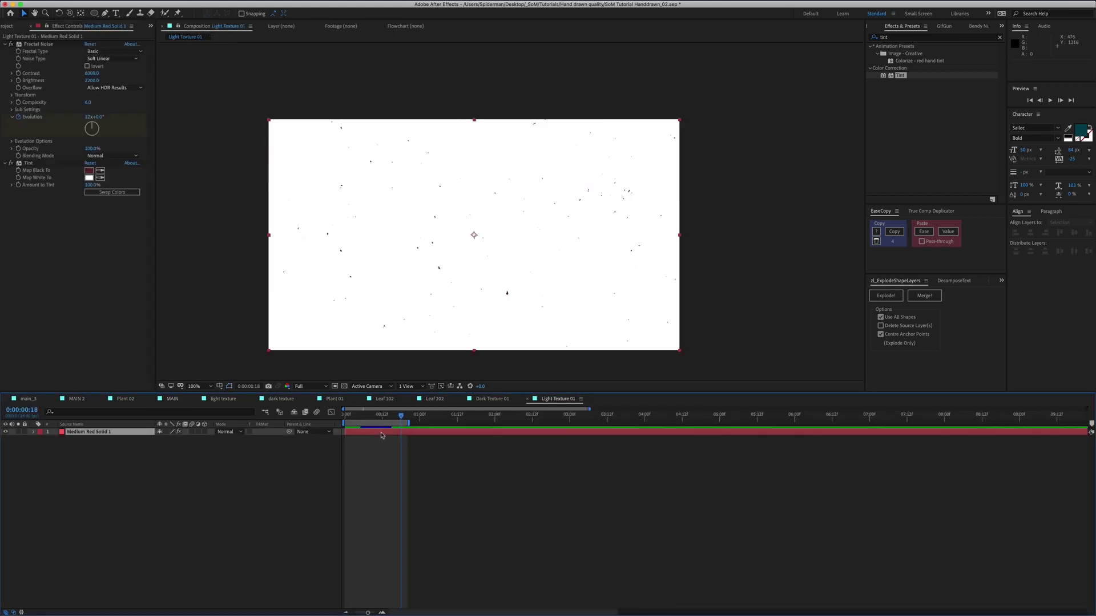
pyautogui.click(89, 171)
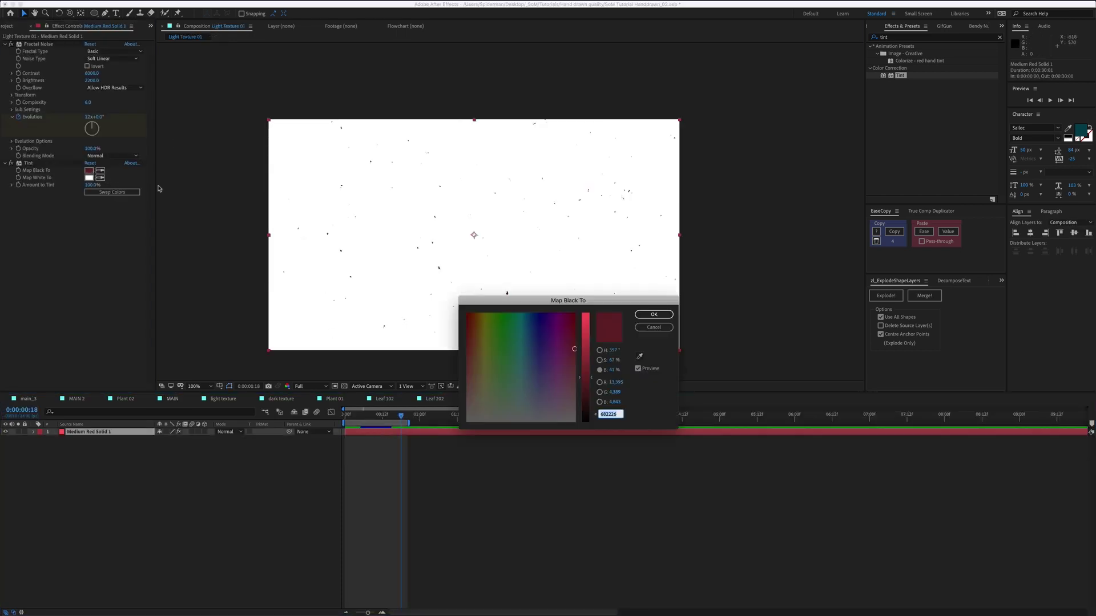
pyautogui.moveTo(586, 376); pyautogui.dragTo(586, 349)
pyautogui.click(473, 359)
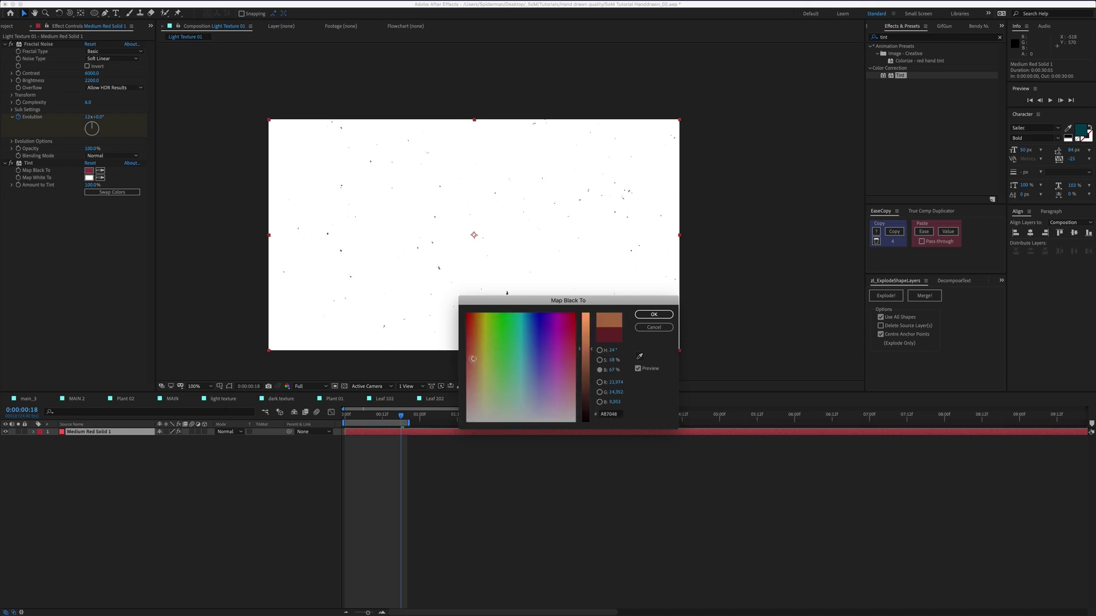
pyautogui.moveTo(473, 359); pyautogui.dragTo(470, 377)
pyautogui.scroll(5, 592, 360)
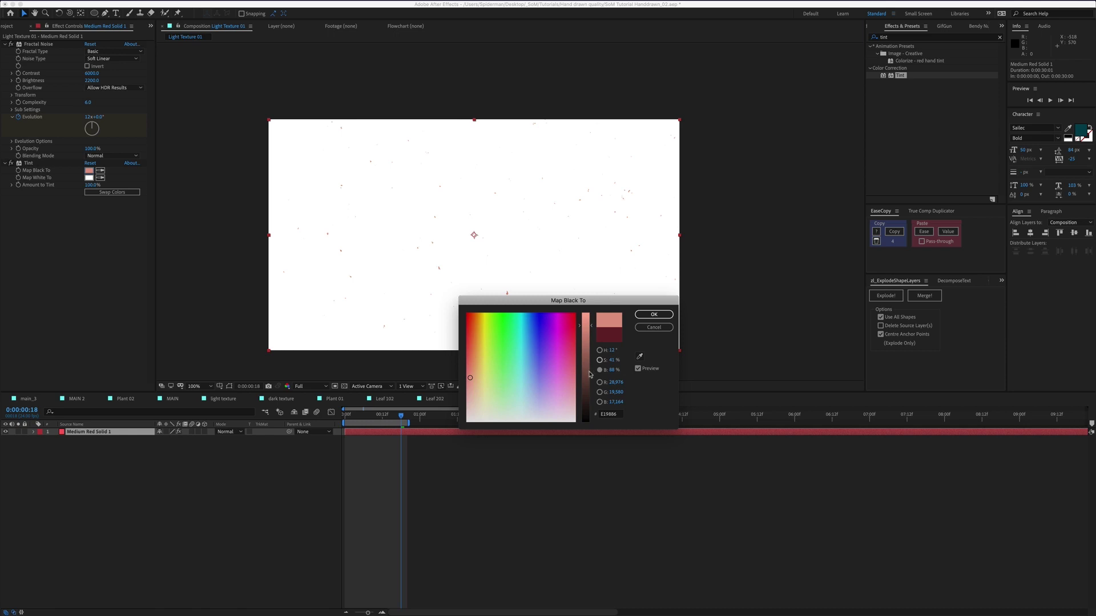
pyautogui.click(600, 360)
pyautogui.moveTo(590, 385); pyautogui.dragTo(588, 400)
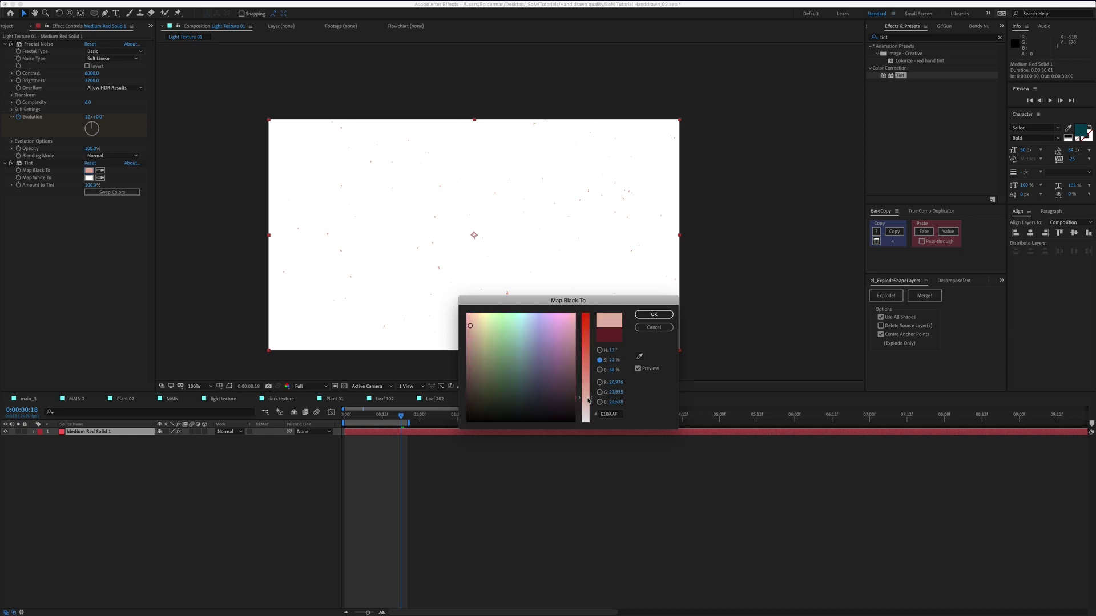
pyautogui.click(600, 370)
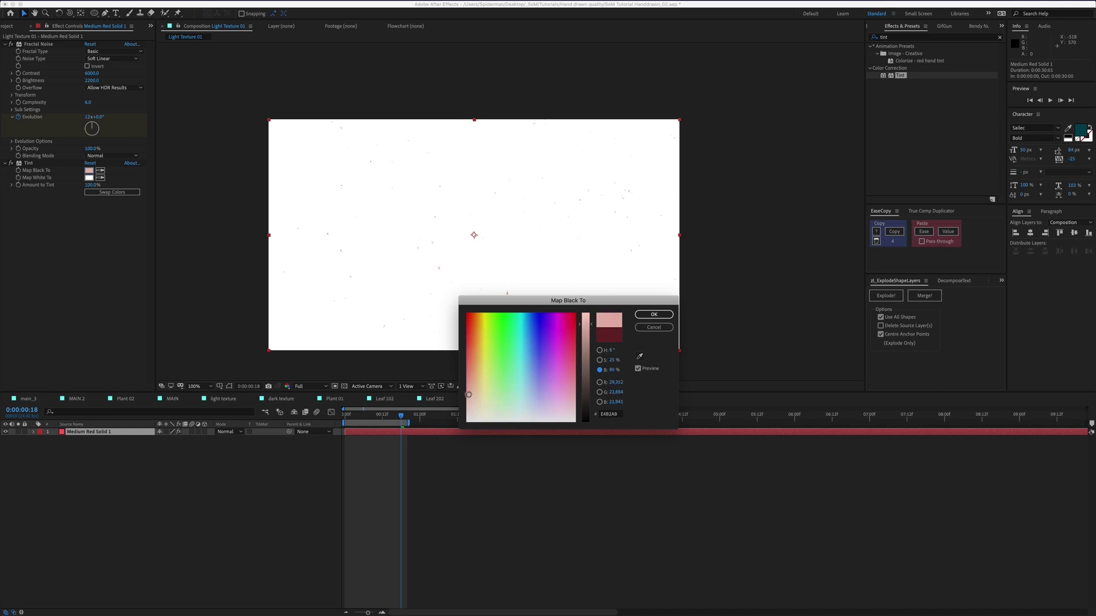
pyautogui.click(654, 314)
pyautogui.press('super+0')
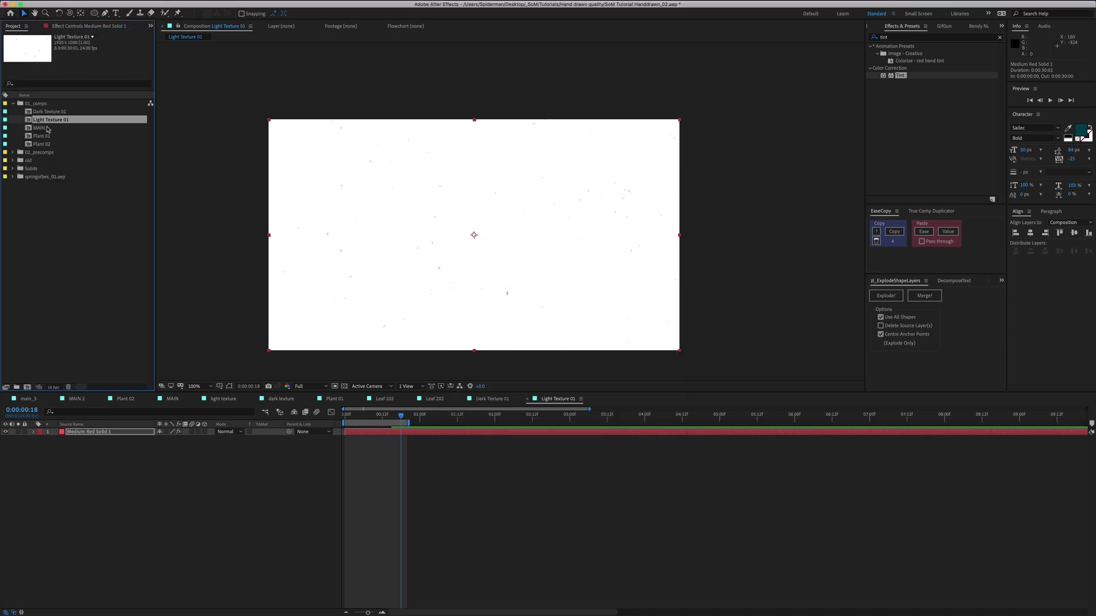
# In the MAIN composition, duplicate the Dark Texture 01 layer and replace the copy's source with the Light Texture 01 composition.
pyautogui.doubleClick(40, 128)
pyautogui.click(474, 432)
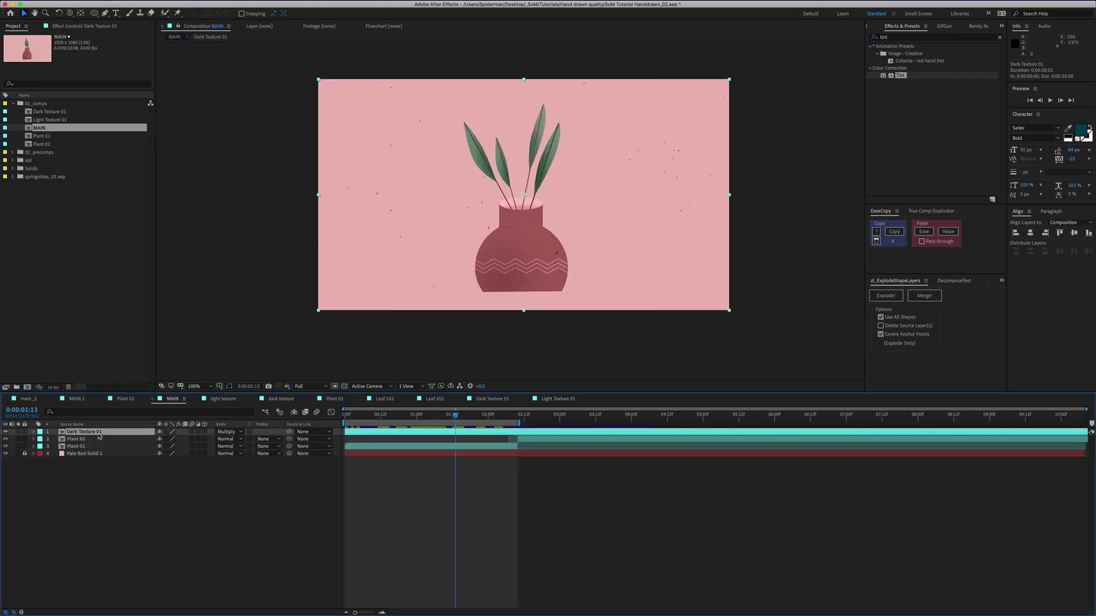
pyautogui.press('super+d')
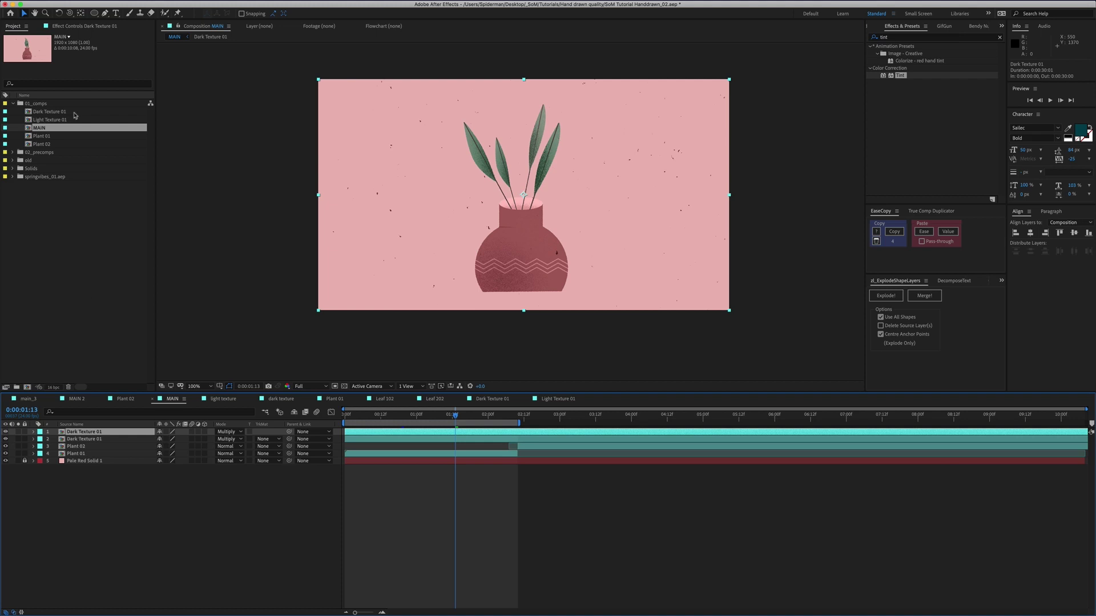
pyautogui.click(55, 120)
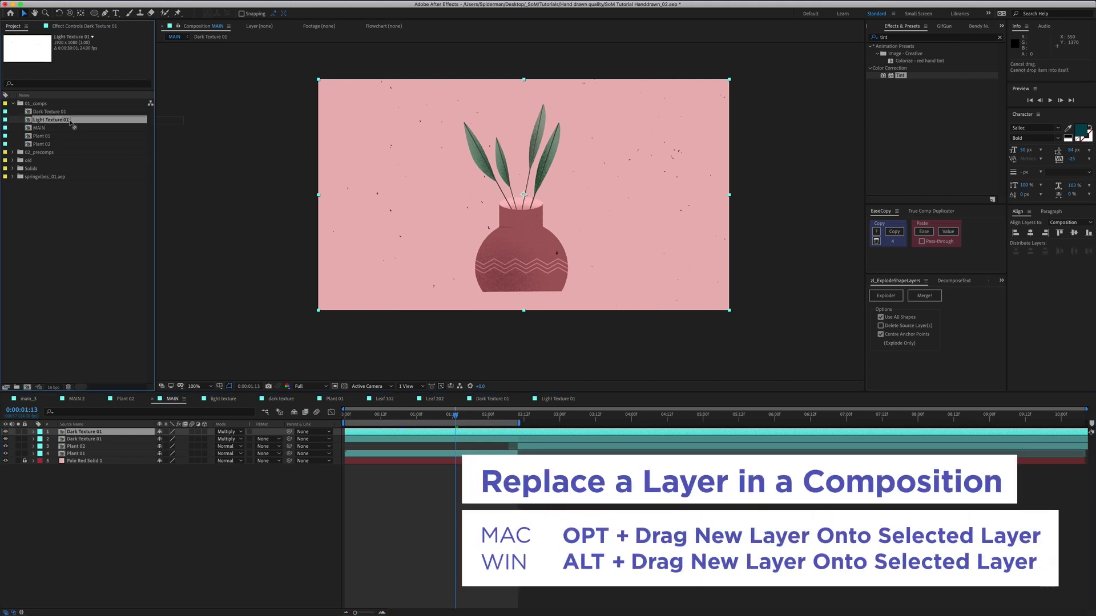
pyautogui.moveTo(72, 122); pyautogui.dragTo(92, 435)
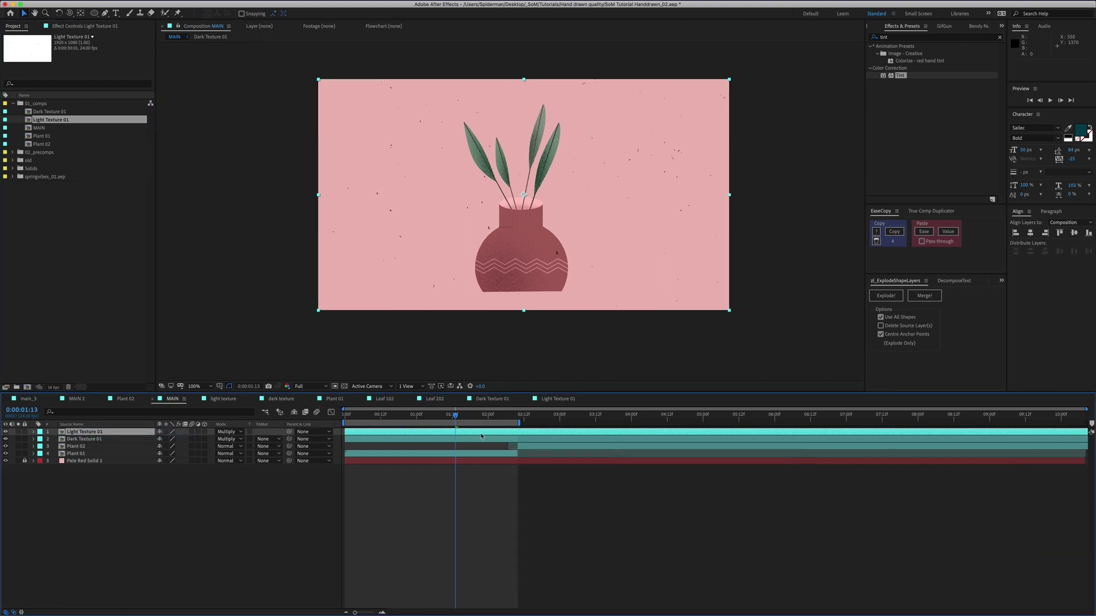
# Shift the Light Texture 01 layer 11 frames earlier in time and preview the animation from the first frame.
pyautogui.moveTo(482, 436); pyautogui.dragTo(478, 435)
pyautogui.press('super+alt+t')
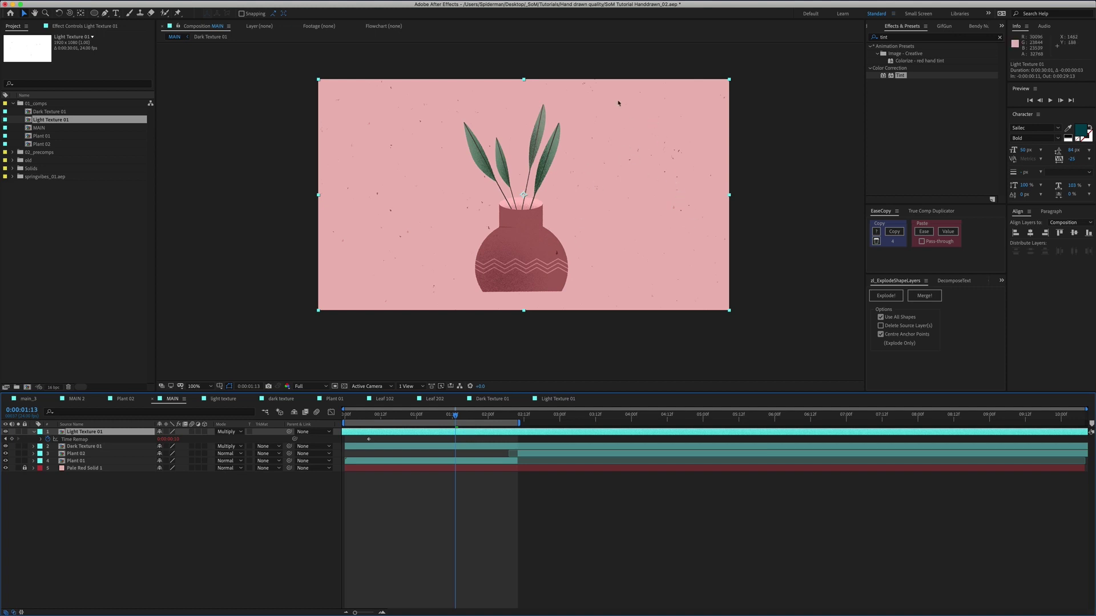
pyautogui.click(538, 550)
pyautogui.press('space')
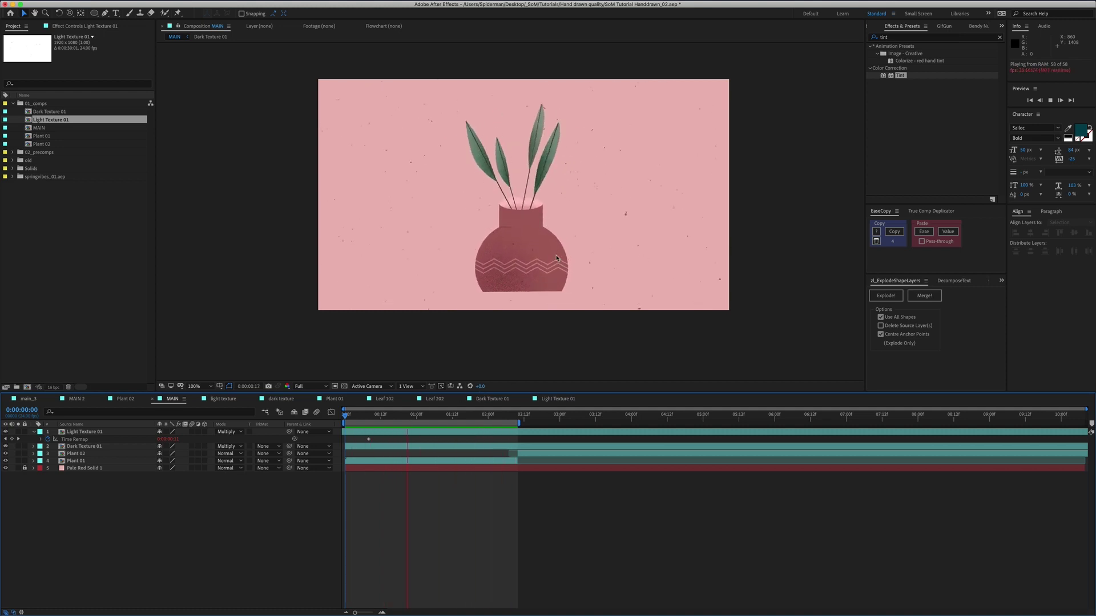
pyautogui.press('space')
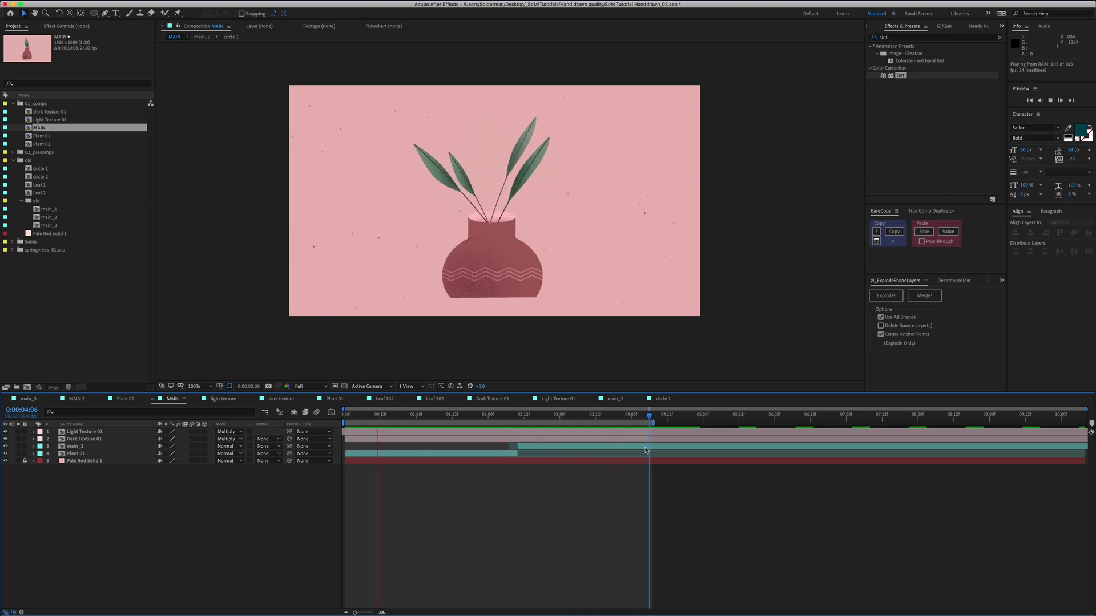
# Add an adjustment layer above all layers of the MAIN composition and name it posterize time.
pyautogui.click(500, 415)
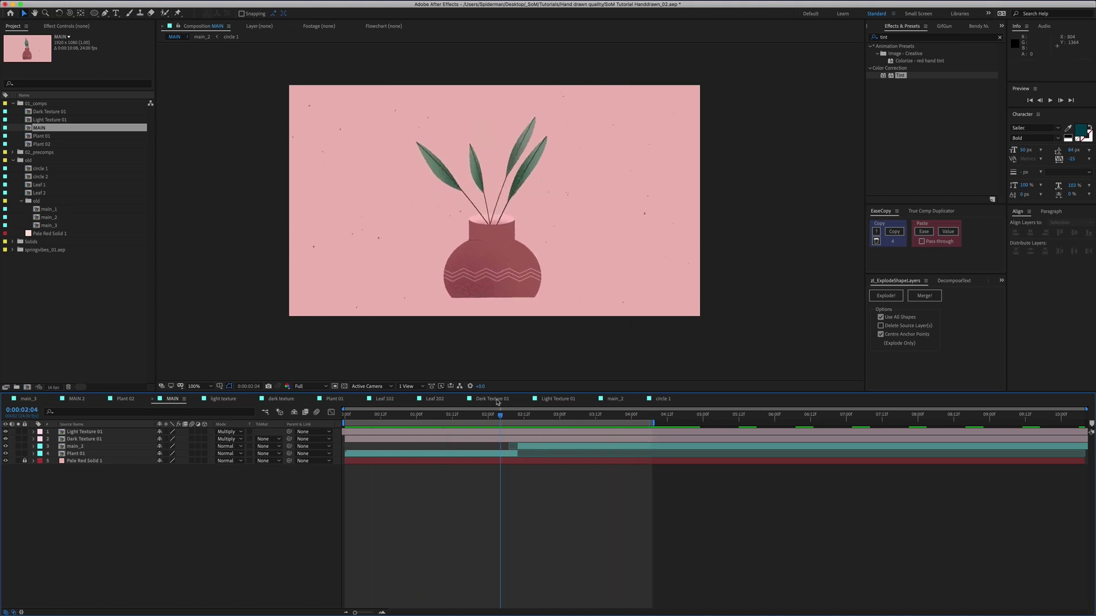
pyautogui.moveTo(504, 419); pyautogui.dragTo(500, 416)
pyautogui.click(157, 1)
pyautogui.moveTo(228, 6)
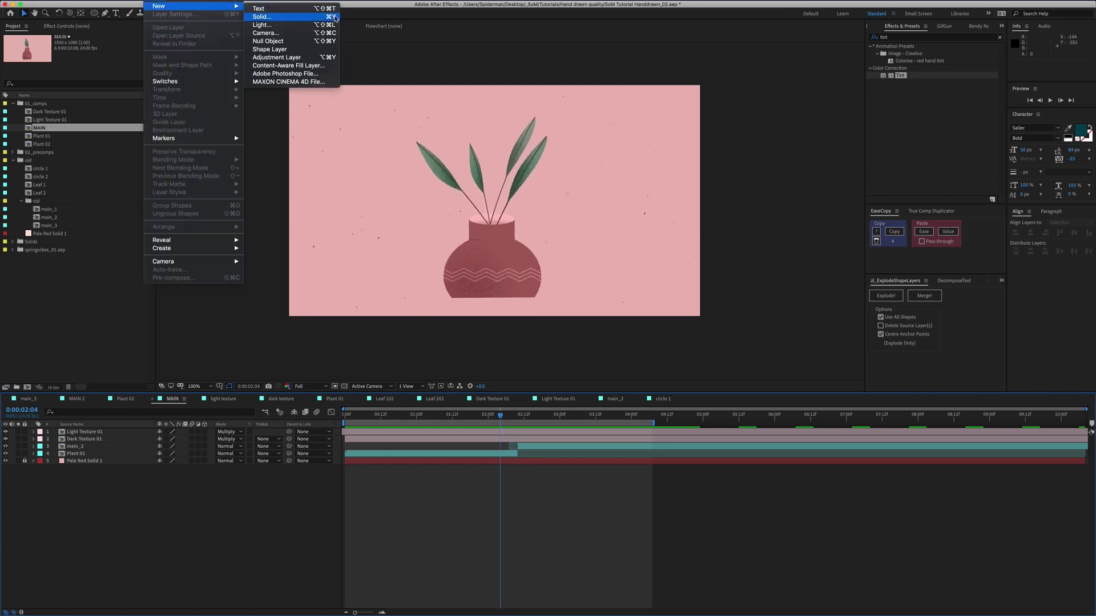
pyautogui.click(293, 59)
pyautogui.press('Return')
pyautogui.write('po')
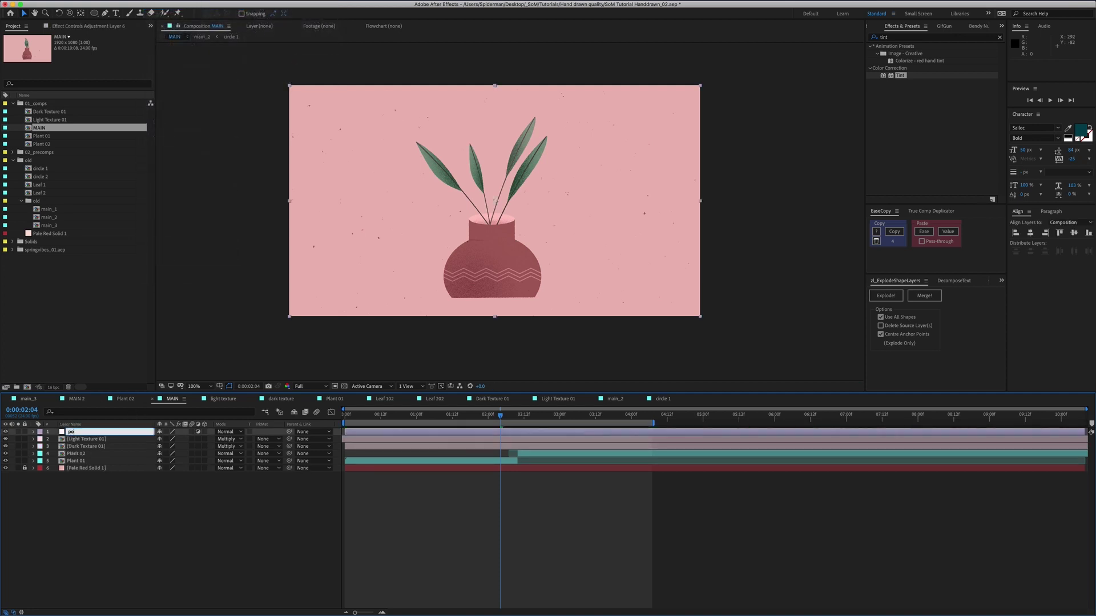
pyautogui.write('sterize time')
pyautogui.press('Return')
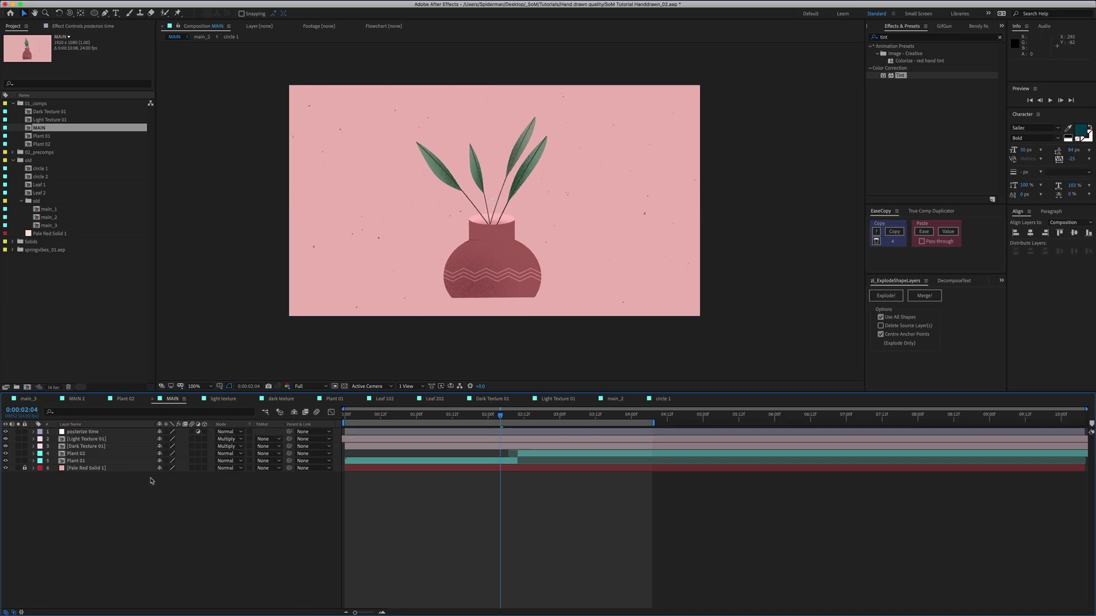
# Find the Posterize Time effect and apply it to the posterize time adjustment layer.
pyautogui.click(863, 38)
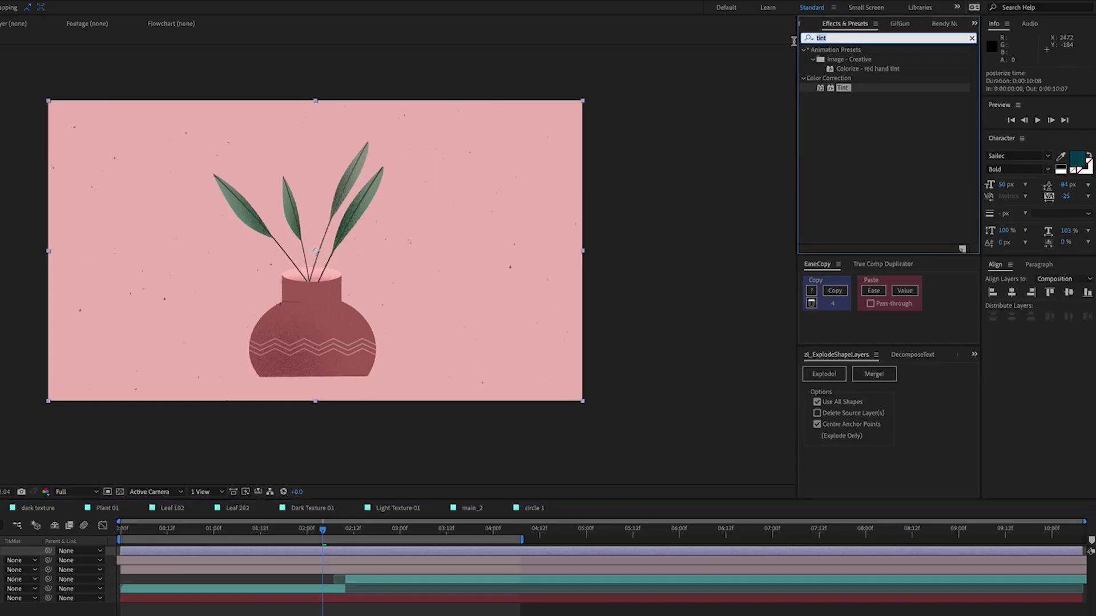
pyautogui.write('postt')
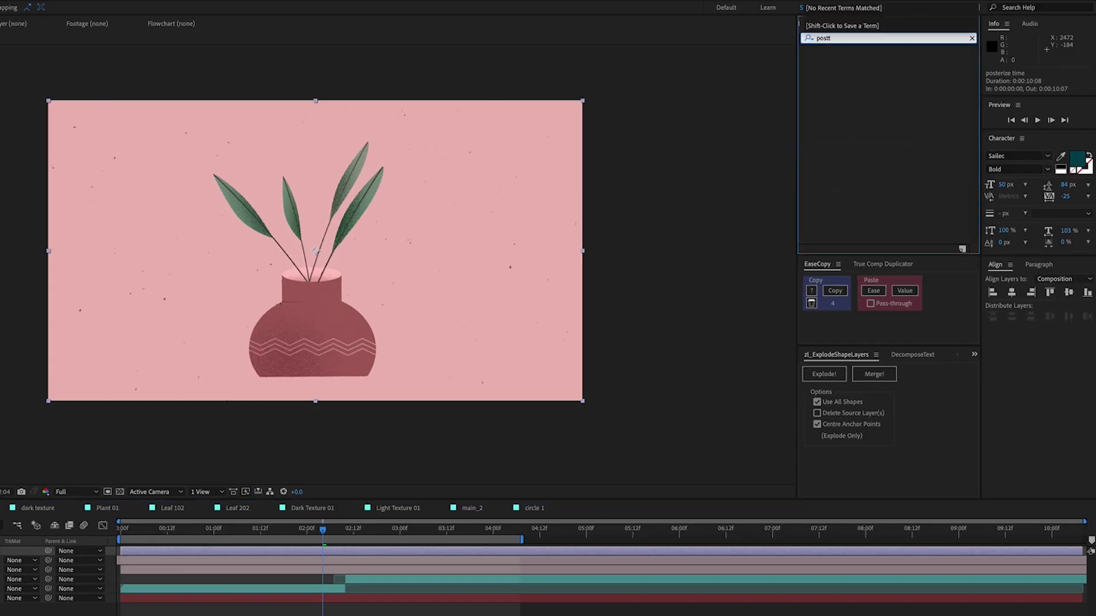
pyautogui.press('BackSpace')
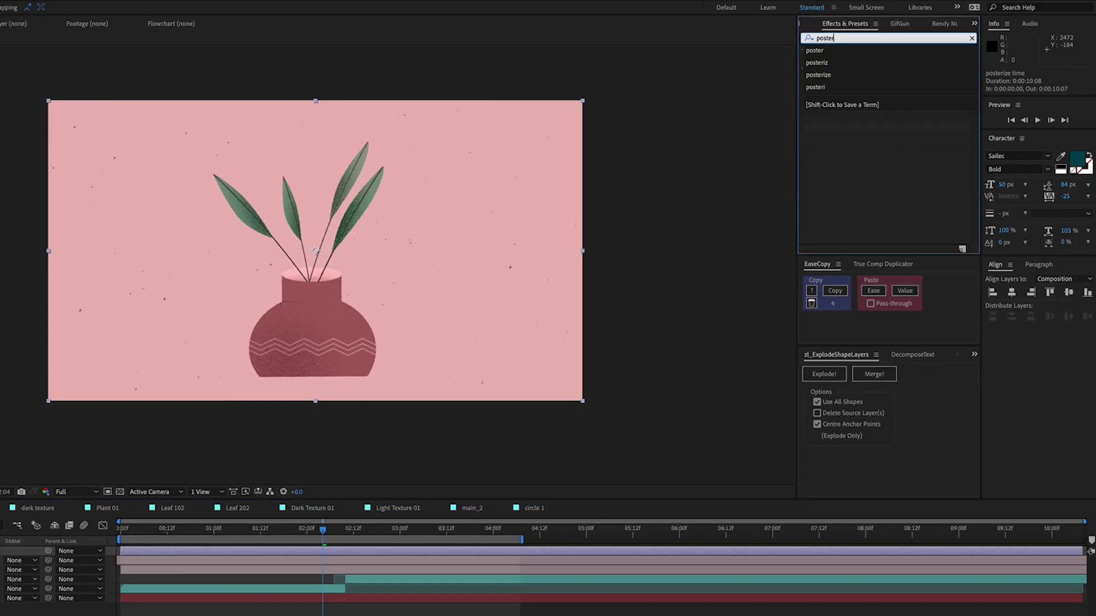
pyautogui.click(833, 67)
pyautogui.click(847, 78)
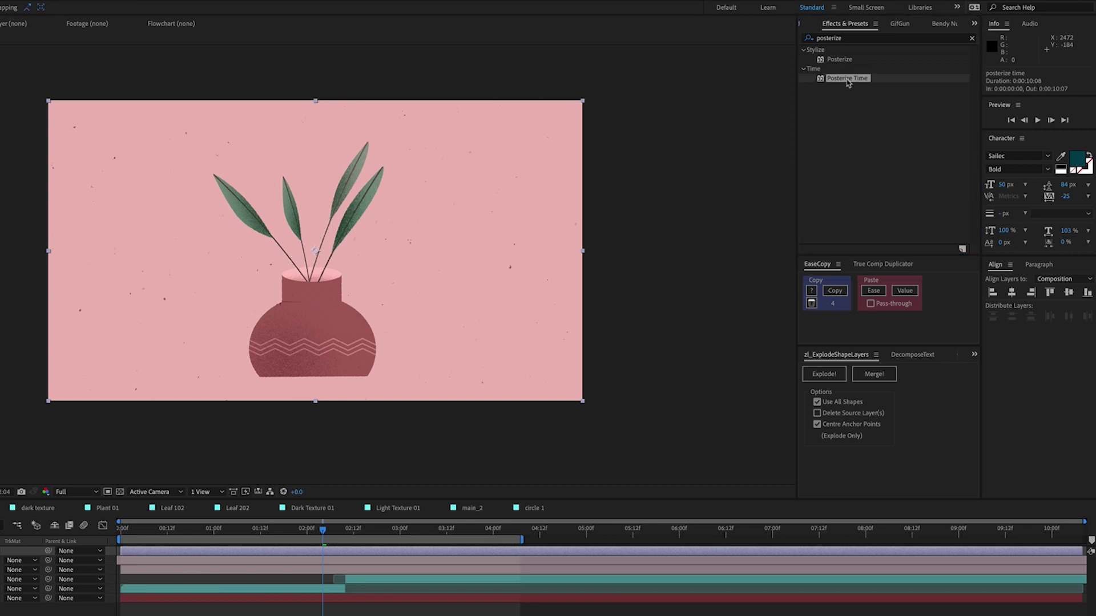
pyautogui.doubleClick(847, 80)
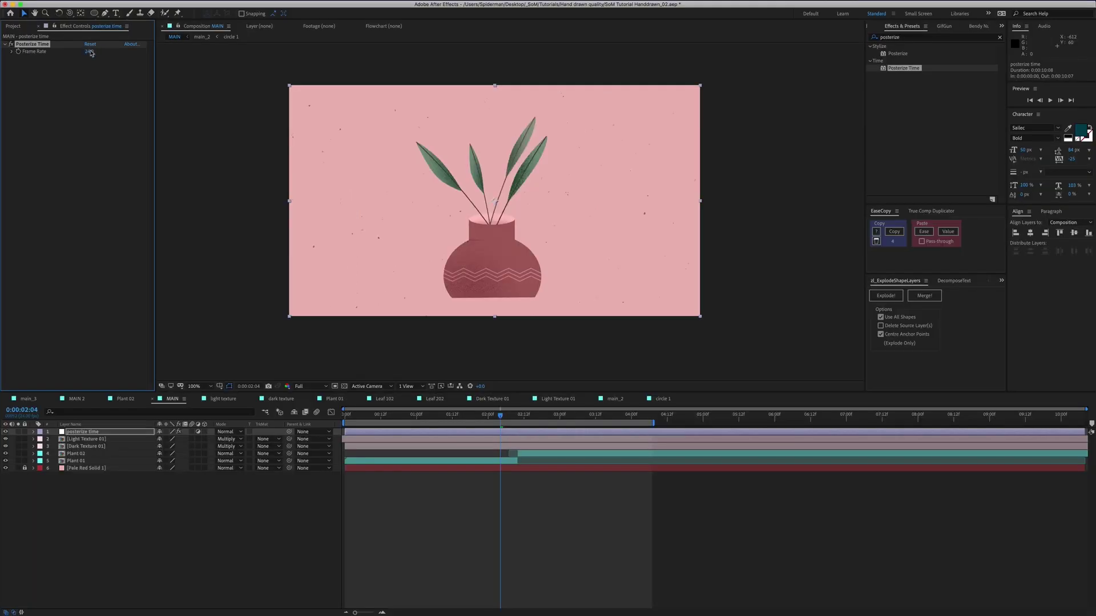
# Set the Posterize Time frame rate to 12, preview the animation and collapse the effect's settings.
pyautogui.click(112, 55)
pyautogui.write('12')
pyautogui.press('Return')
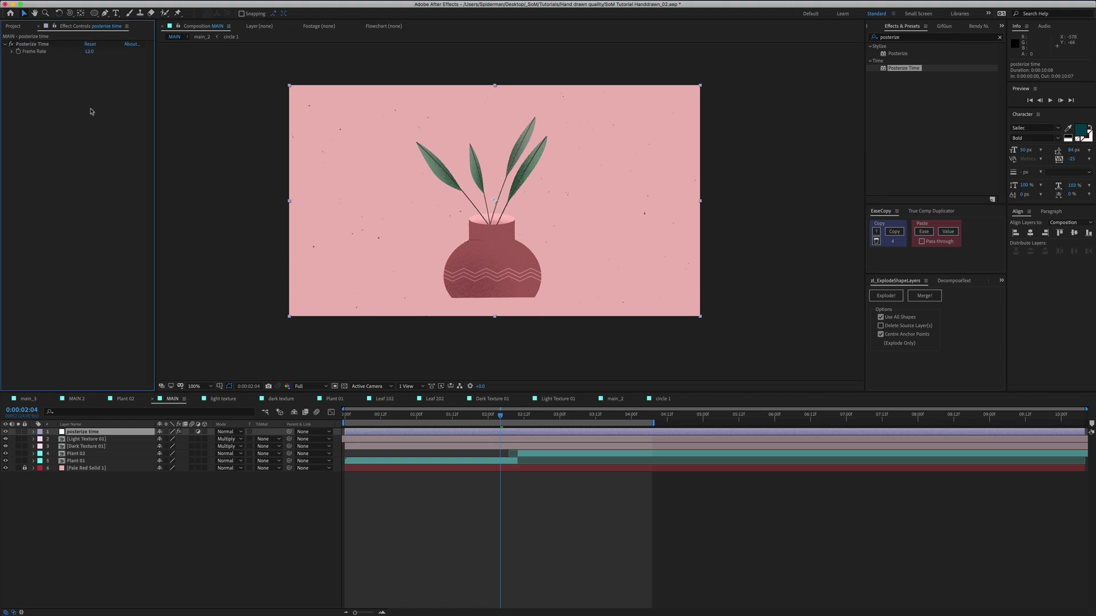
pyautogui.press('space')
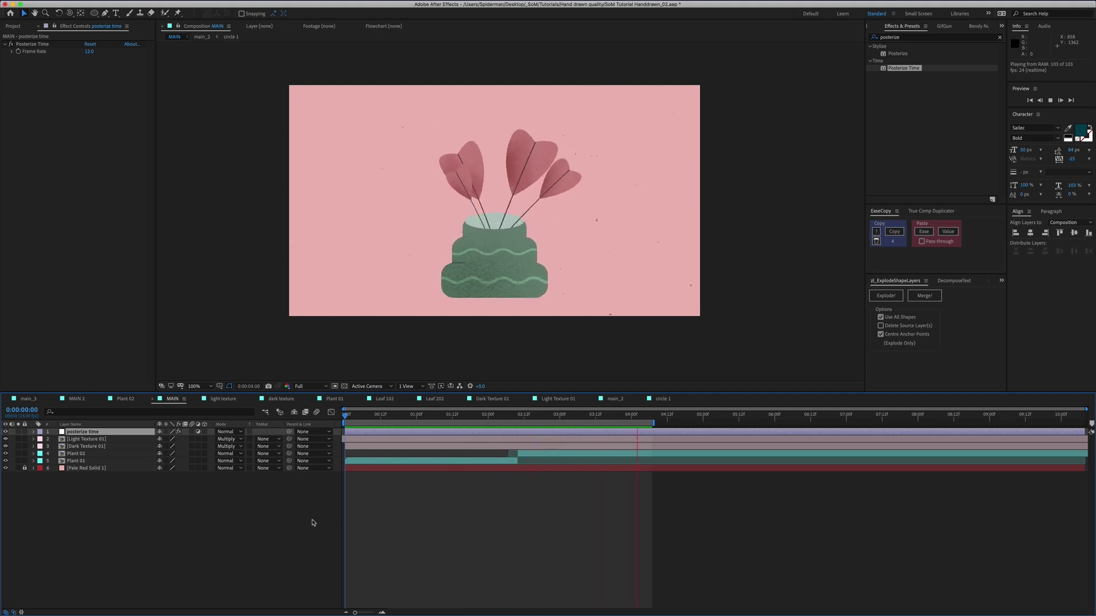
pyautogui.press('space')
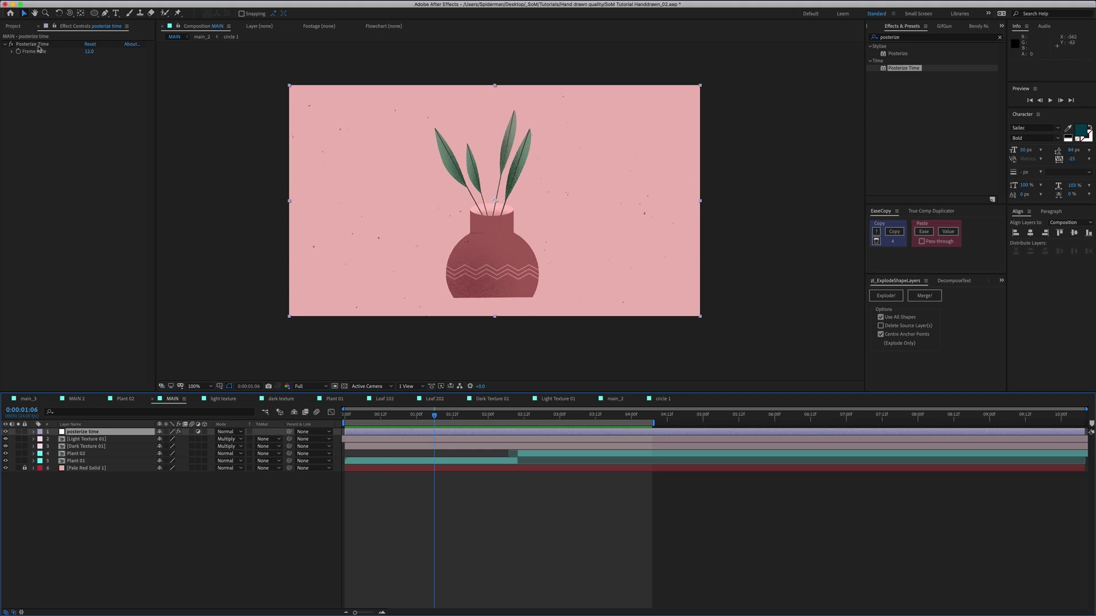
pyautogui.click(4, 44)
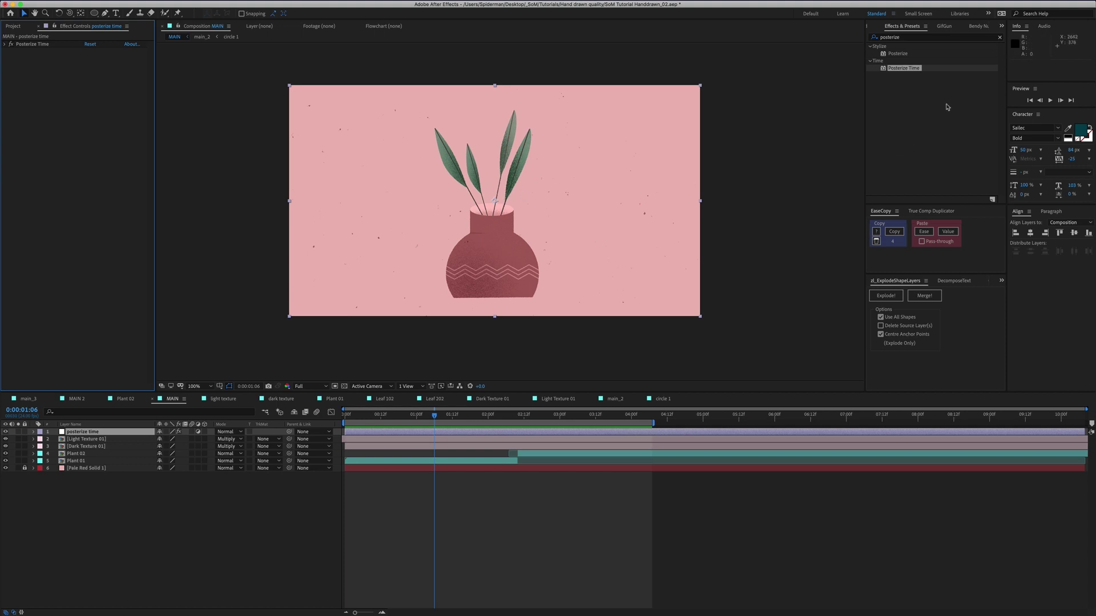
# Duplicate the posterize time adjustment layer, rename the copy noise and delete its Posterize Time effect.
pyautogui.click(999, 37)
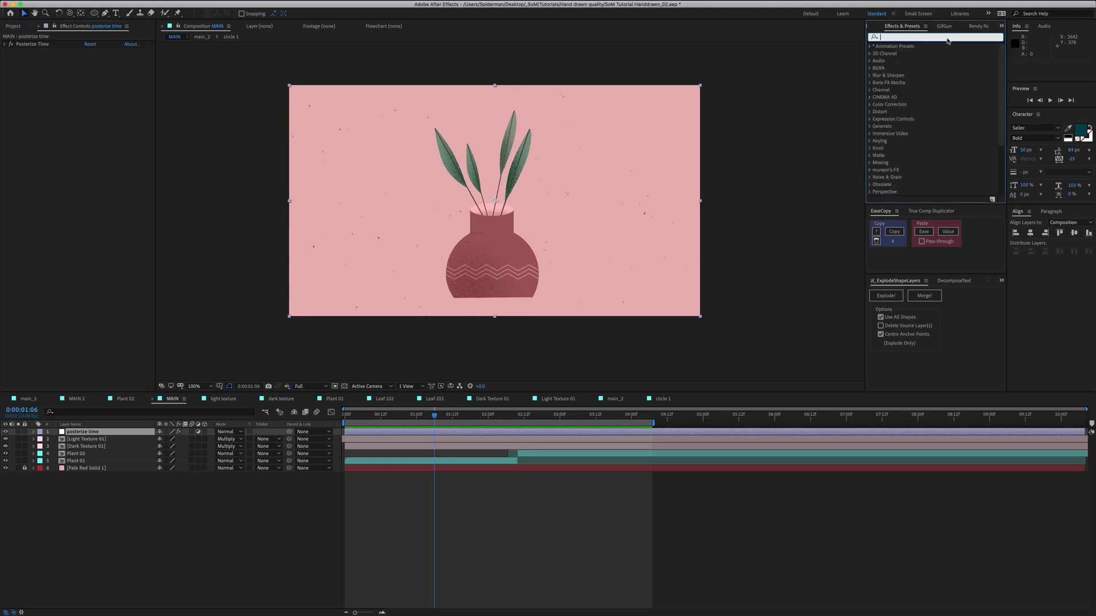
pyautogui.click(459, 433)
pyautogui.hotkey('ctrl', 'd')
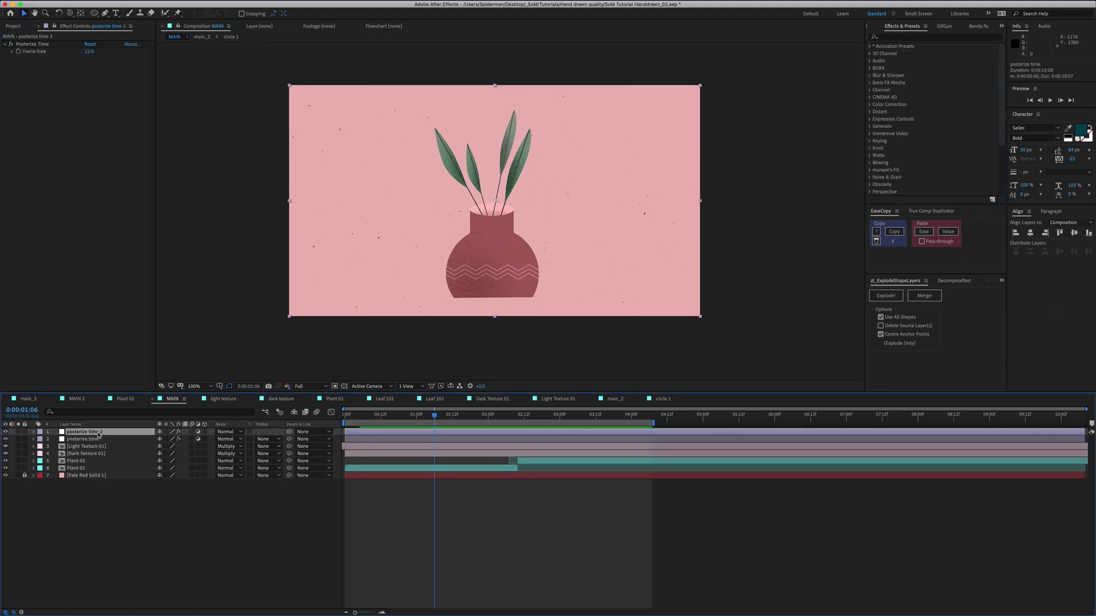
pyautogui.press('Return')
pyautogui.write('noise')
pyautogui.press('Return')
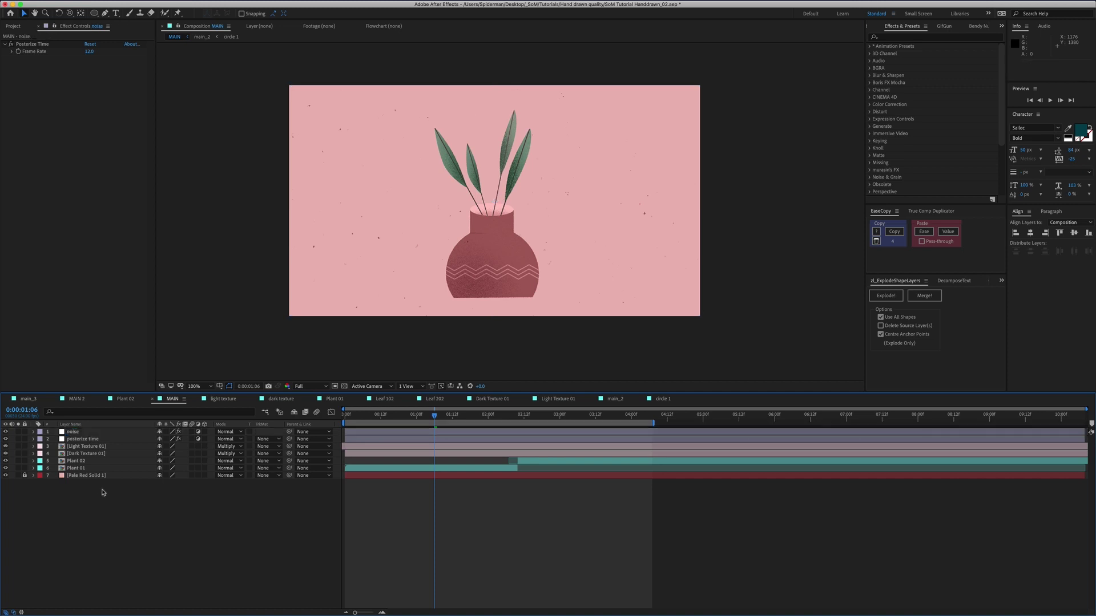
pyautogui.click(32, 43)
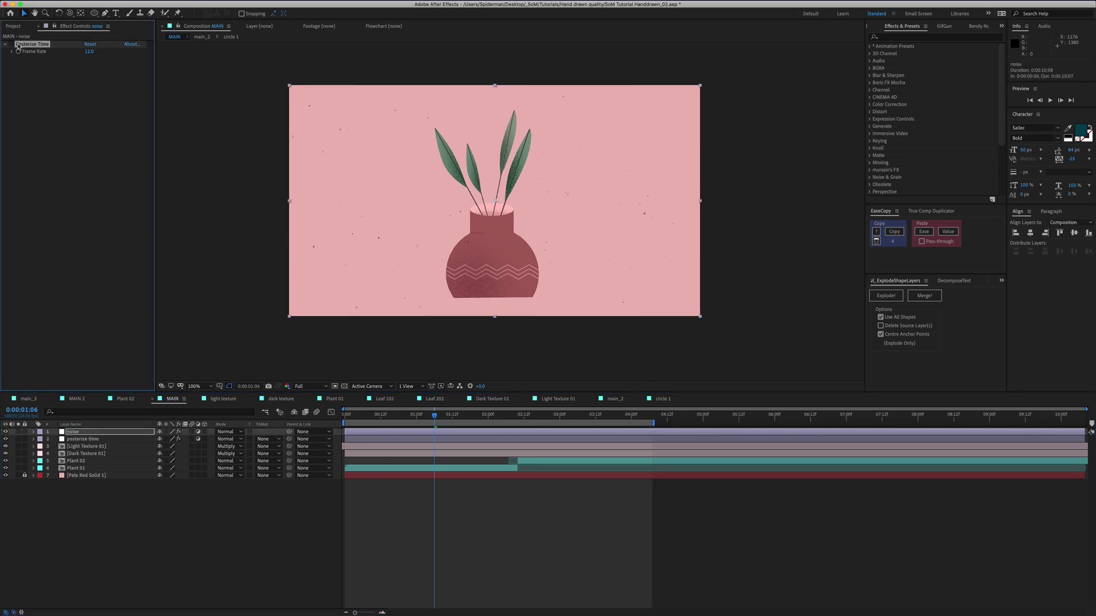
pyautogui.press('Delete')
# Find the Noise effect and apply it to the noise adjustment layer.
pyautogui.click(898, 36)
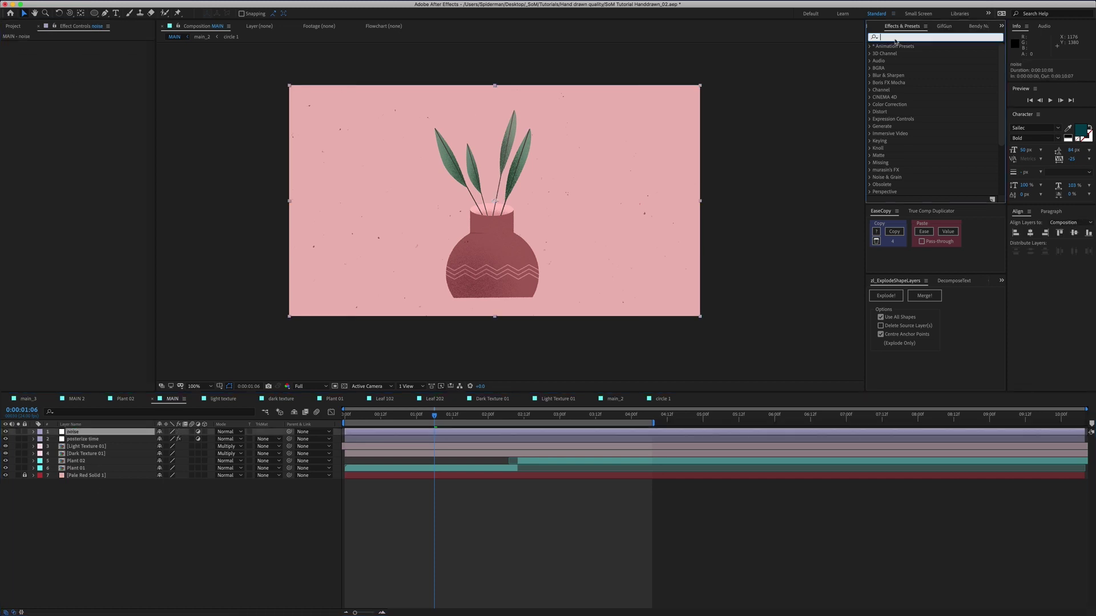
pyautogui.write('noise')
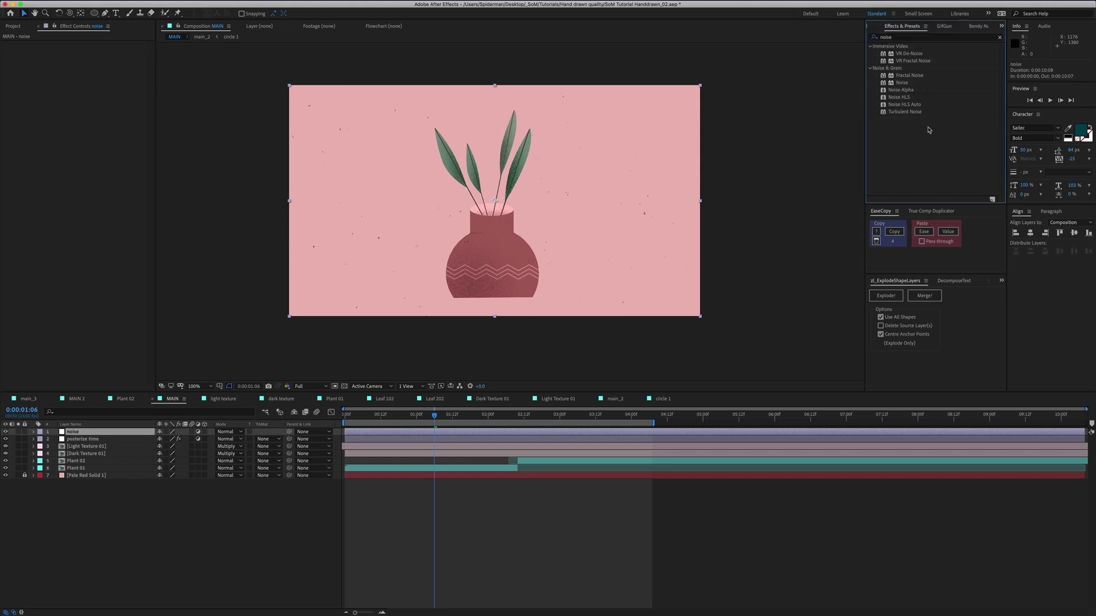
pyautogui.moveTo(901, 83); pyautogui.dragTo(291, 211)
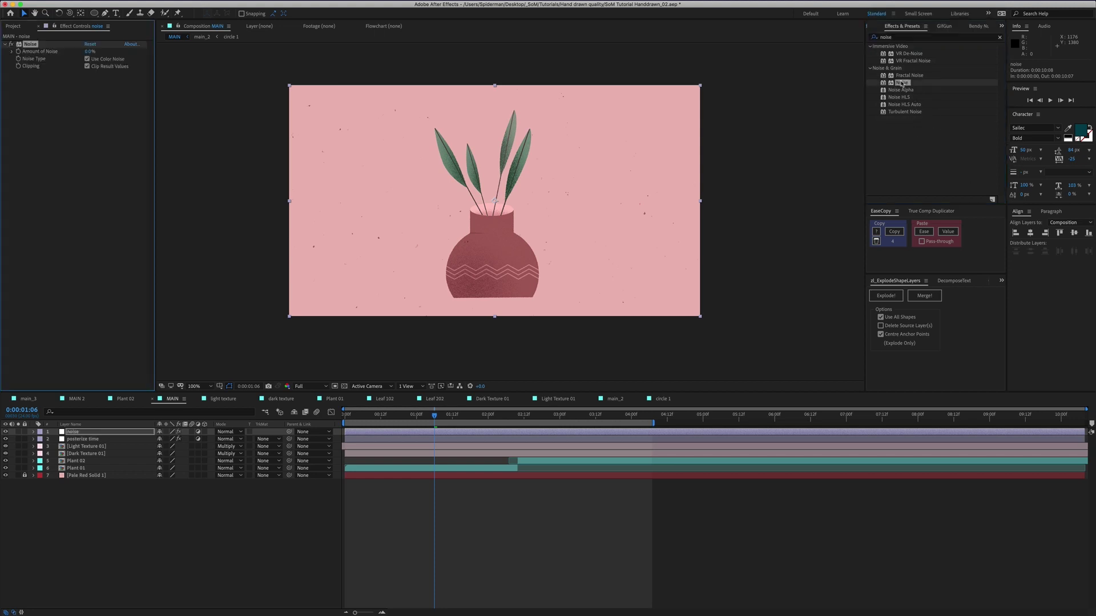
# Try Amount of Noise values of 5% and 20% for the Noise effect, checking the grain up close on the pot.
pyautogui.click(89, 51)
pyautogui.write('5')
pyautogui.press('Return')
pyautogui.scroll(1, 492, 219)
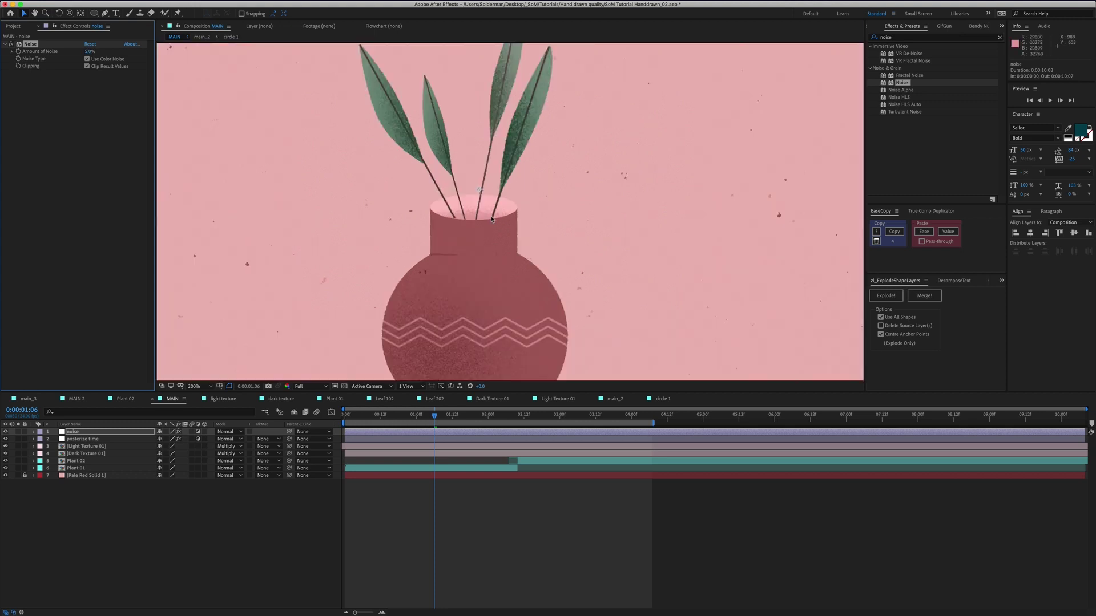
pyautogui.click(90, 52)
pyautogui.write('20')
pyautogui.press('Return')
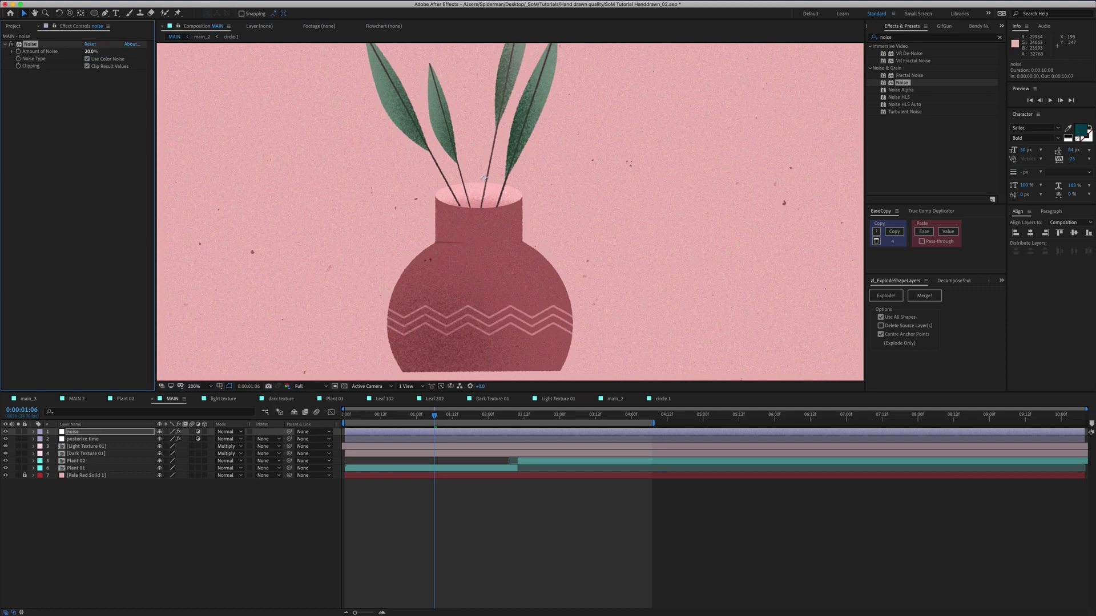
# Set the Noise effect's Amount of Noise to 5% with color noise turned off, inspect the grain and preview the full animation.
pyautogui.click(88, 52)
pyautogui.write('5')
pyautogui.press('Return')
pyautogui.press('.')
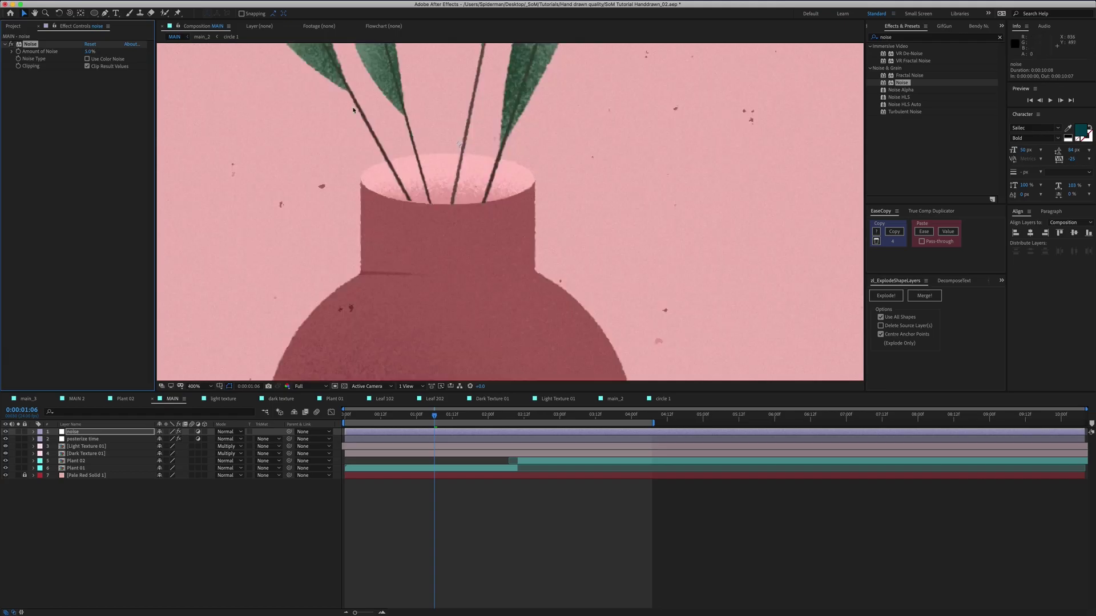
pyautogui.press(',')
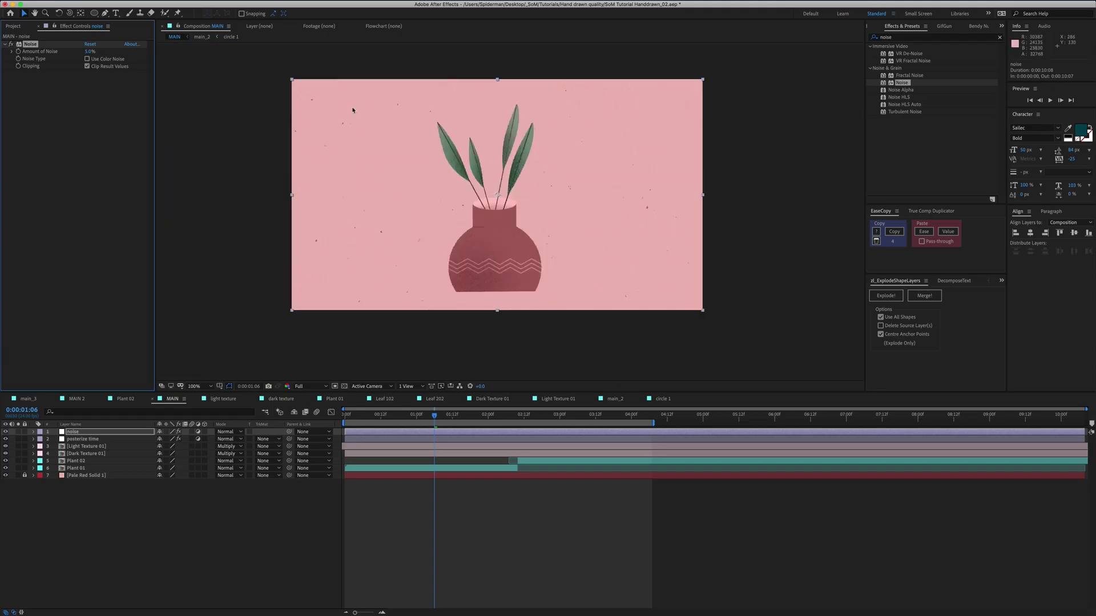
pyautogui.press('space')
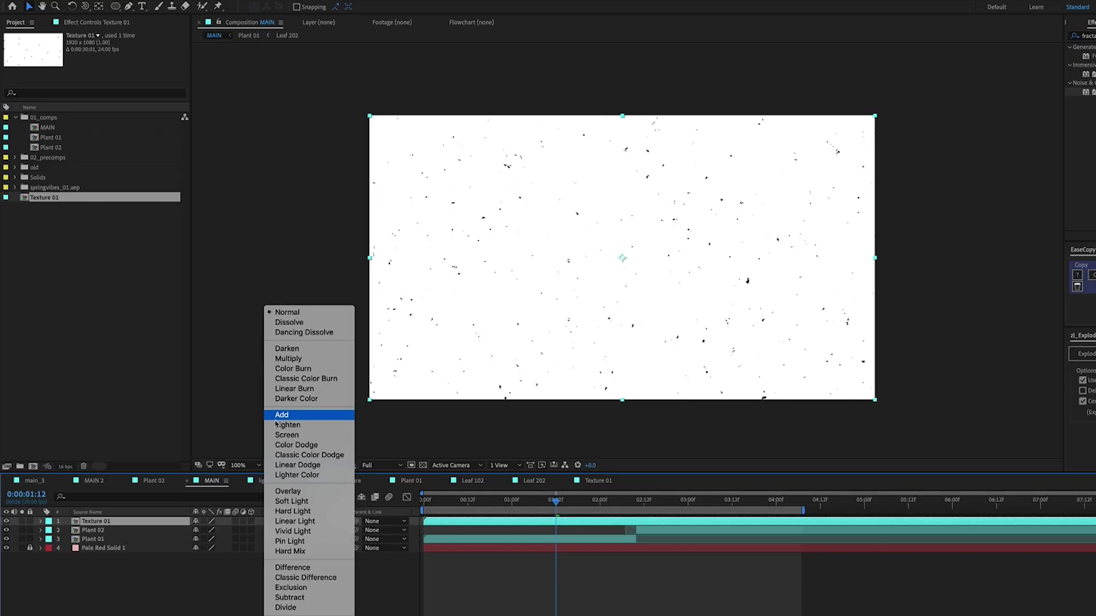
# Set the Texture 01 layer's blending mode to Multiply in the MAIN composition.
pyautogui.click(343, 359)
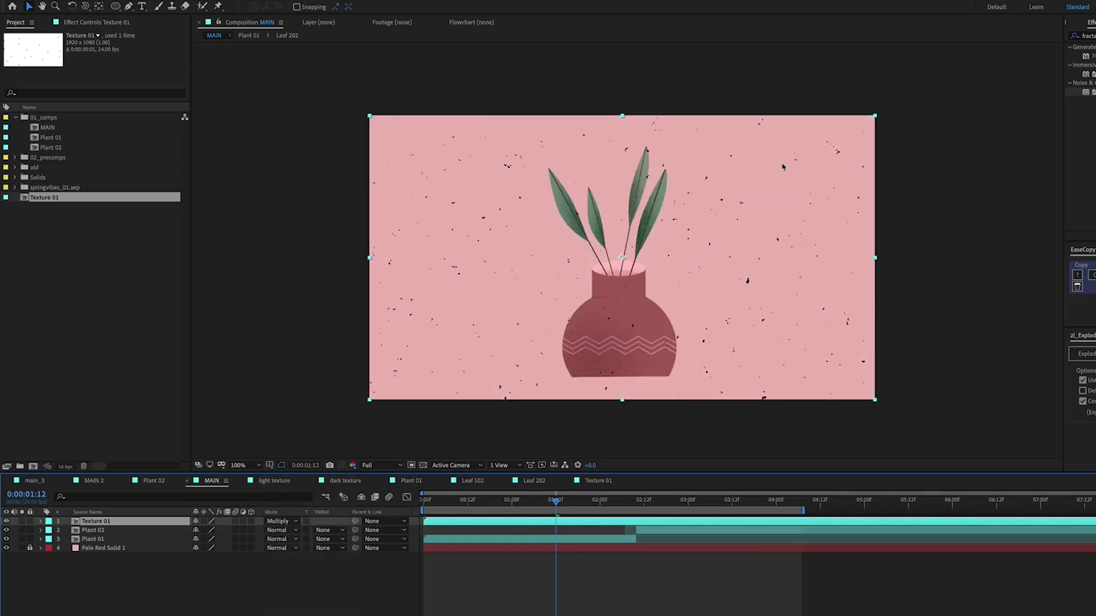